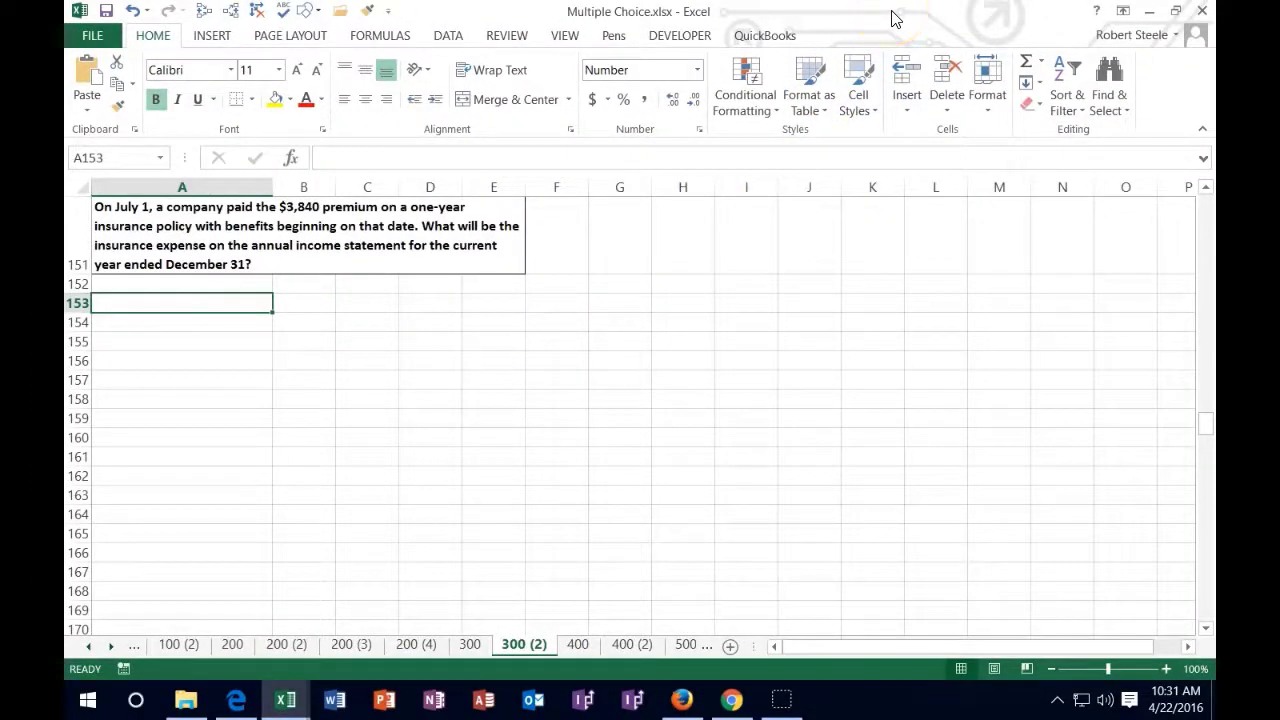
Arrange Multiple Choice.xlsx and the Homework workbook side by side, and look over the trial balance account list.
left_click_drag(893, 14, 2, 260)
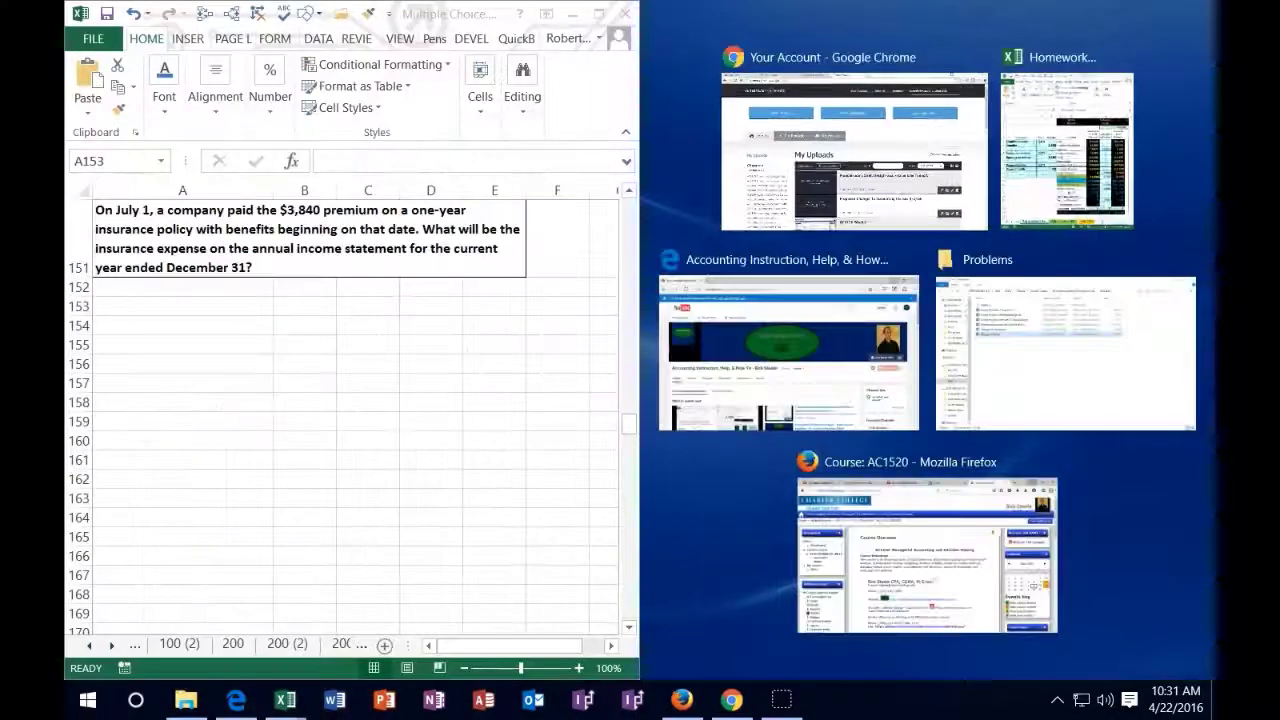
left_click(1067, 150)
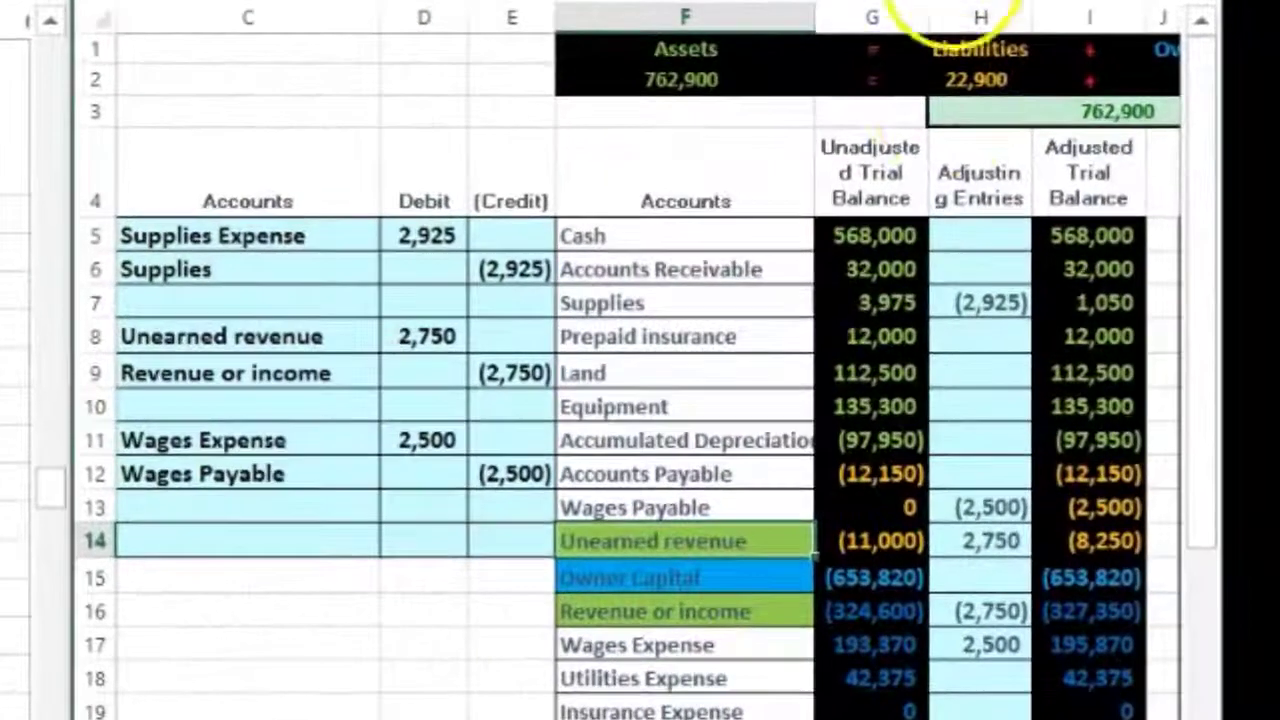
left_click_drag(712, 238, 826, 440)
left_click_drag(797, 500, 848, 719)
left_click(673, 668)
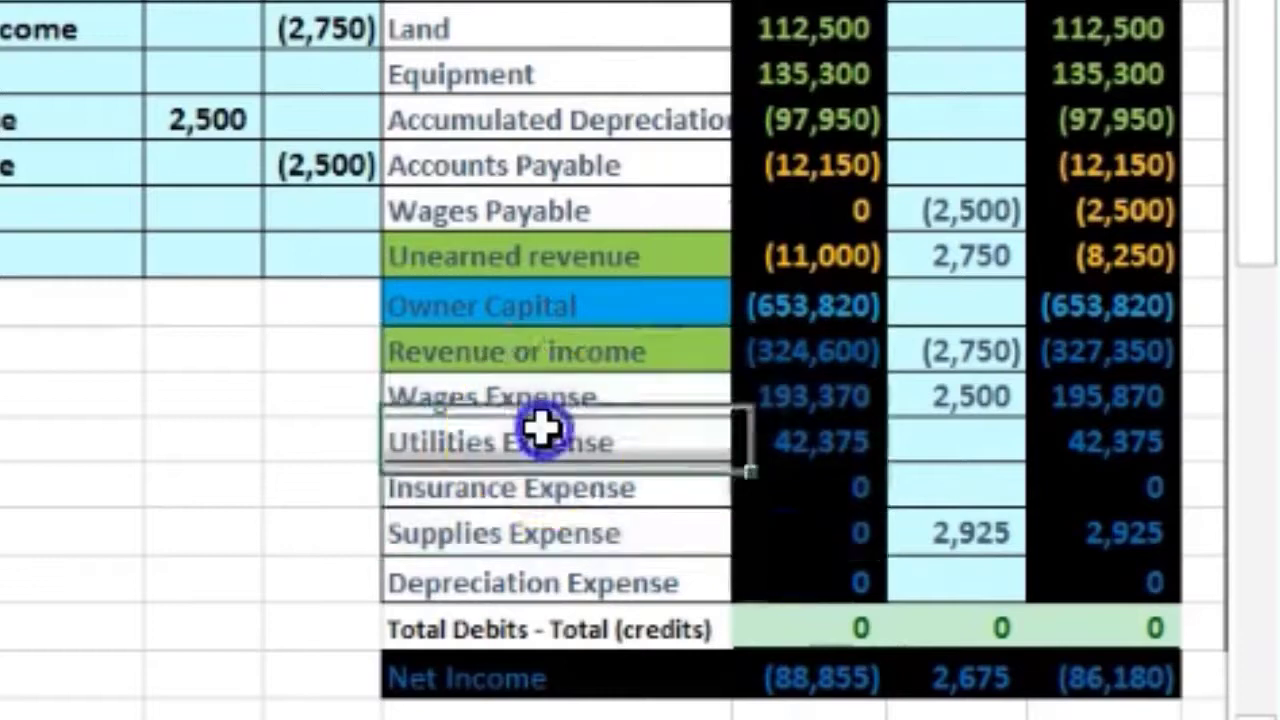
Remove the green fill from the Unearned revenue and Revenue or income account cells.
left_click(500, 254)
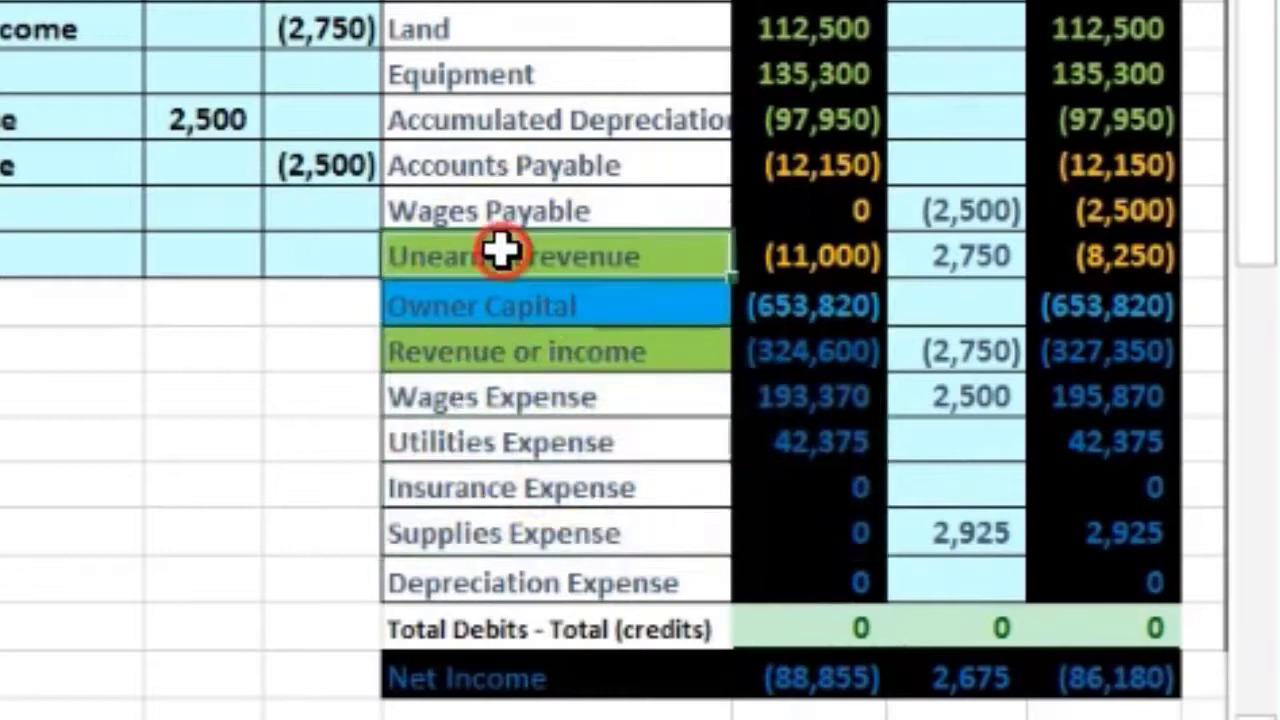
right_click(500, 254)
left_click(749, 395)
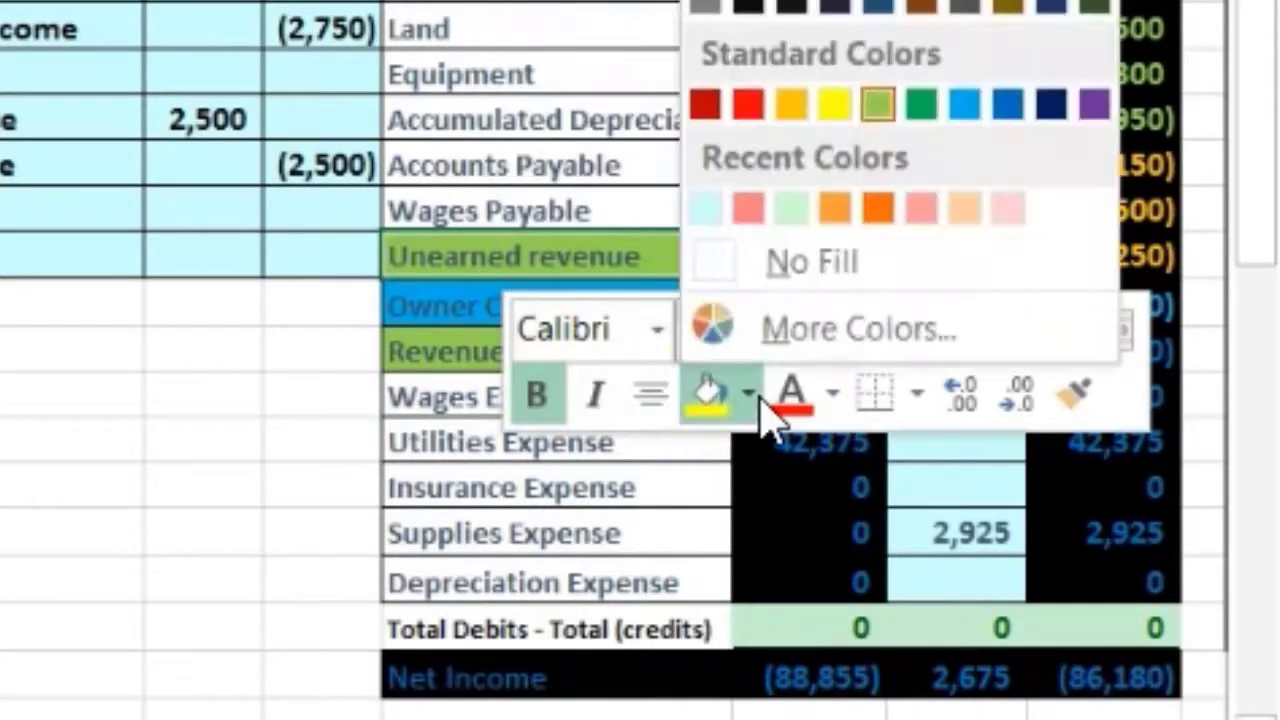
left_click(757, 277)
right_click(472, 354)
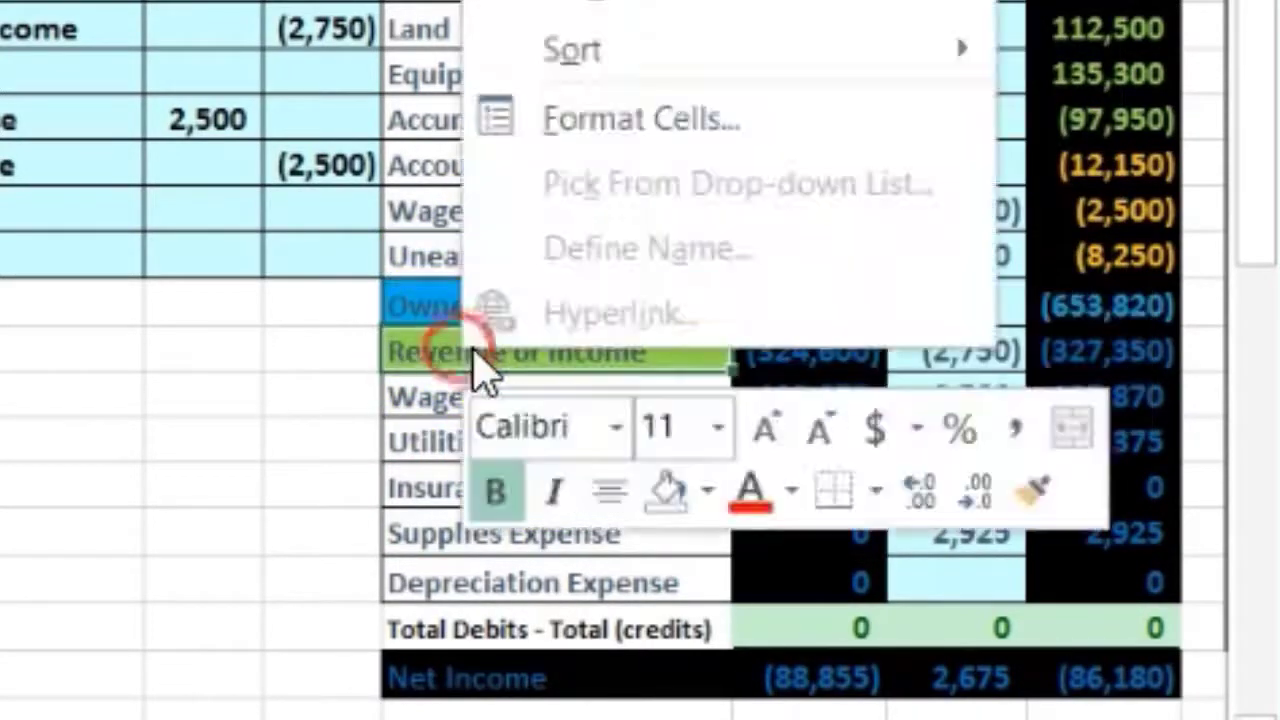
left_click(668, 497)
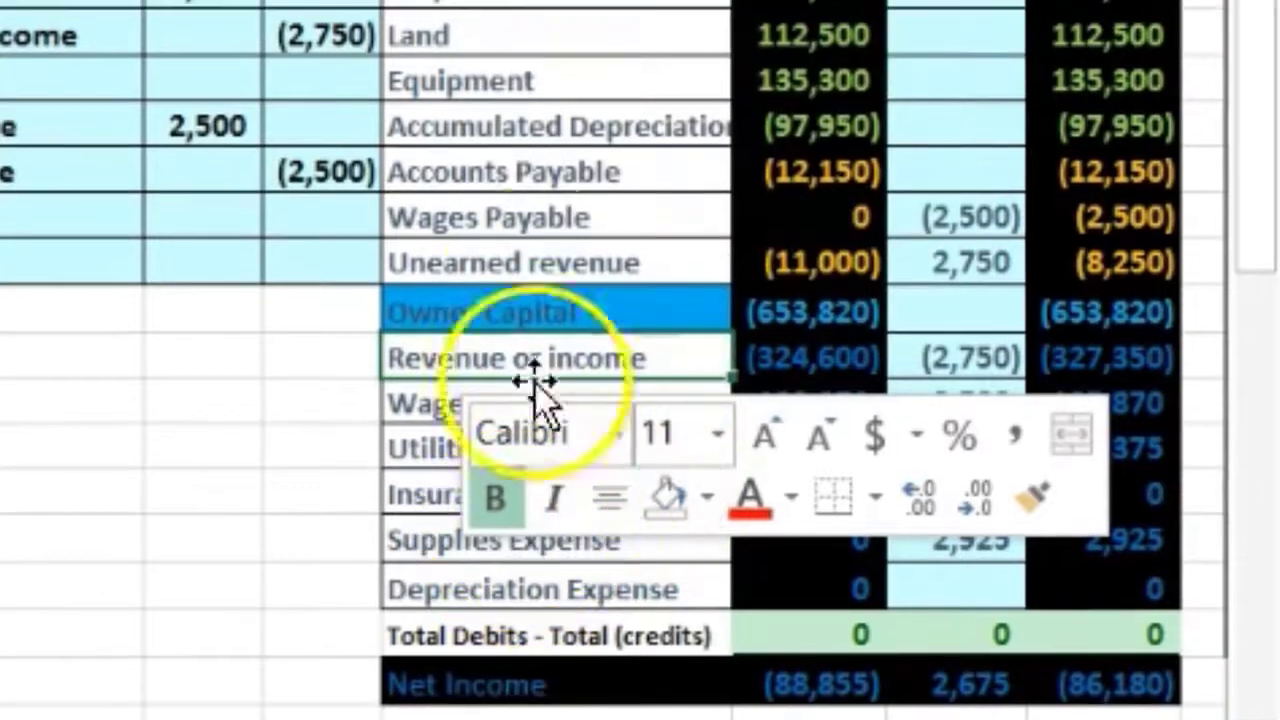
Fill the Prepaid insurance account cell with the standard light green colour.
left_click(543, 200)
left_click_drag(540, 84, 544, 467)
left_click_drag(540, 572, 551, 566)
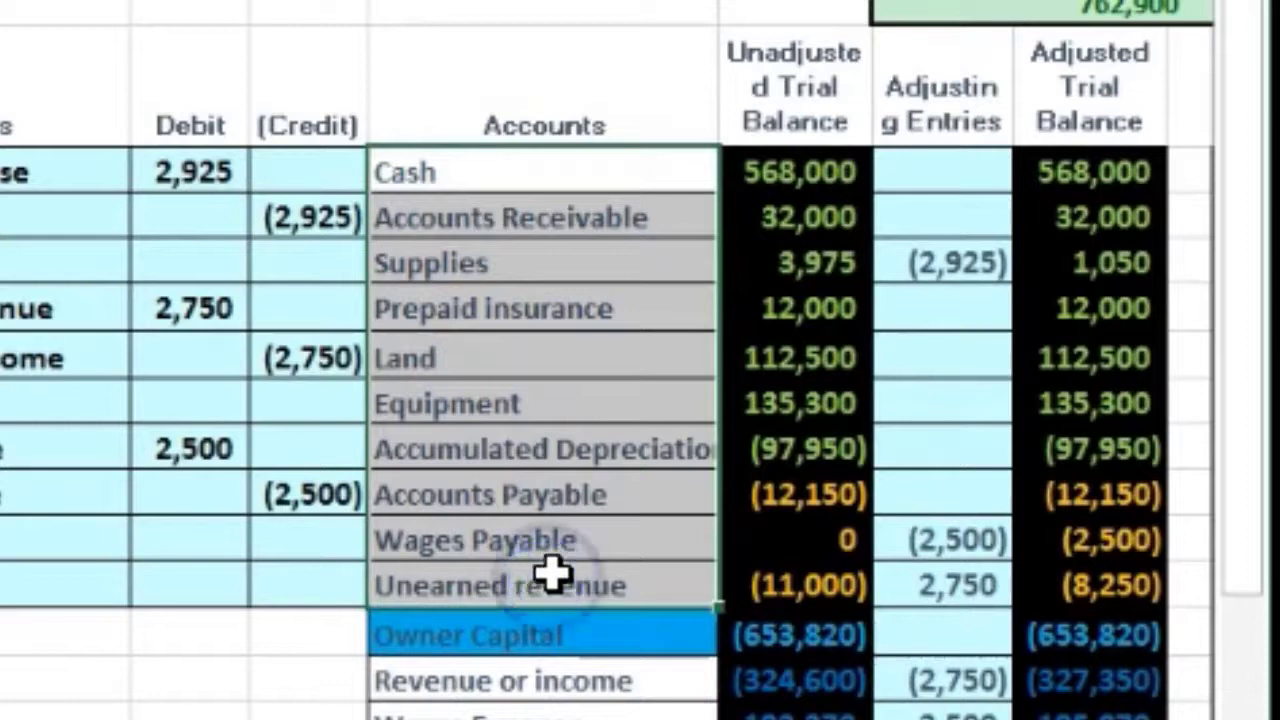
left_click(519, 318)
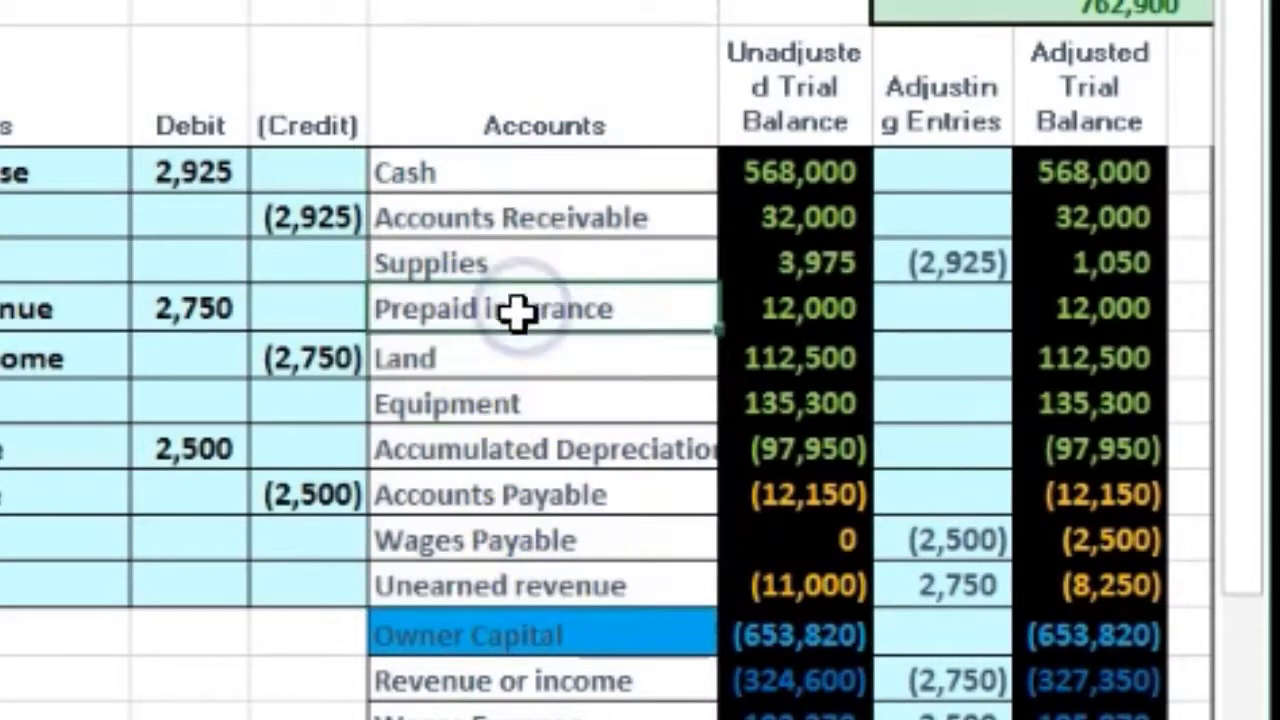
right_click(517, 311)
left_click(765, 116)
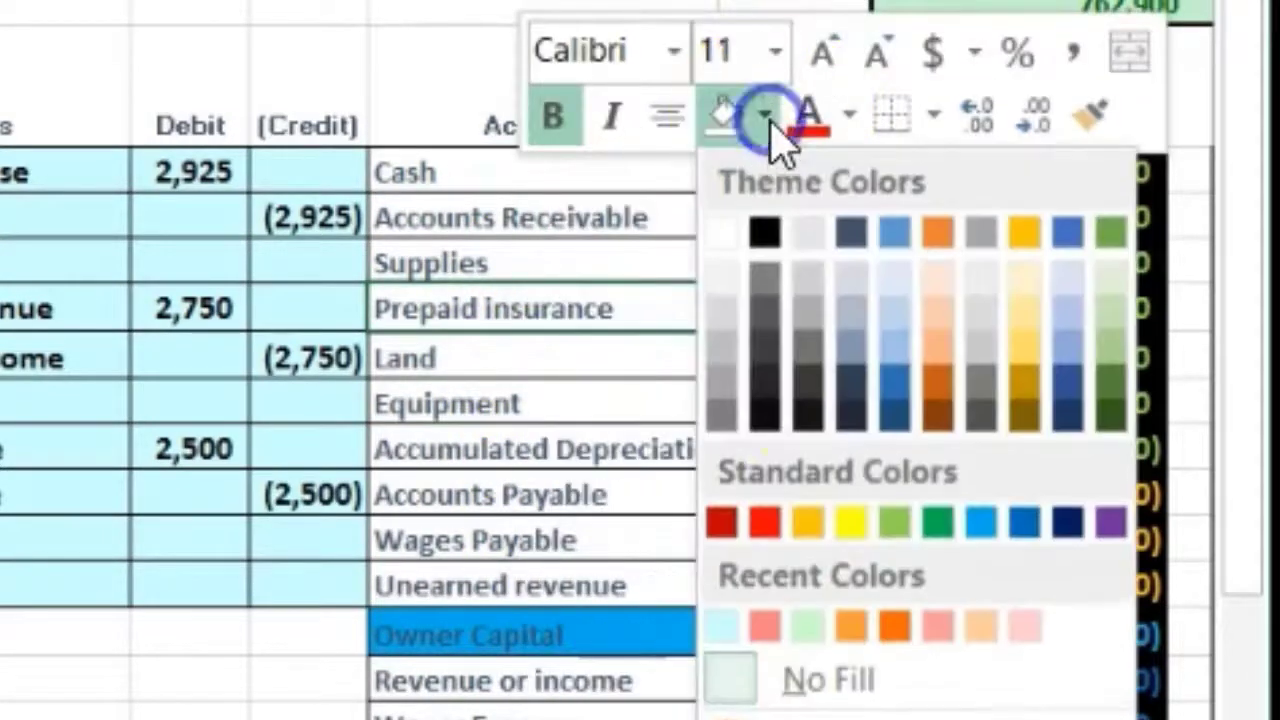
left_click(894, 523)
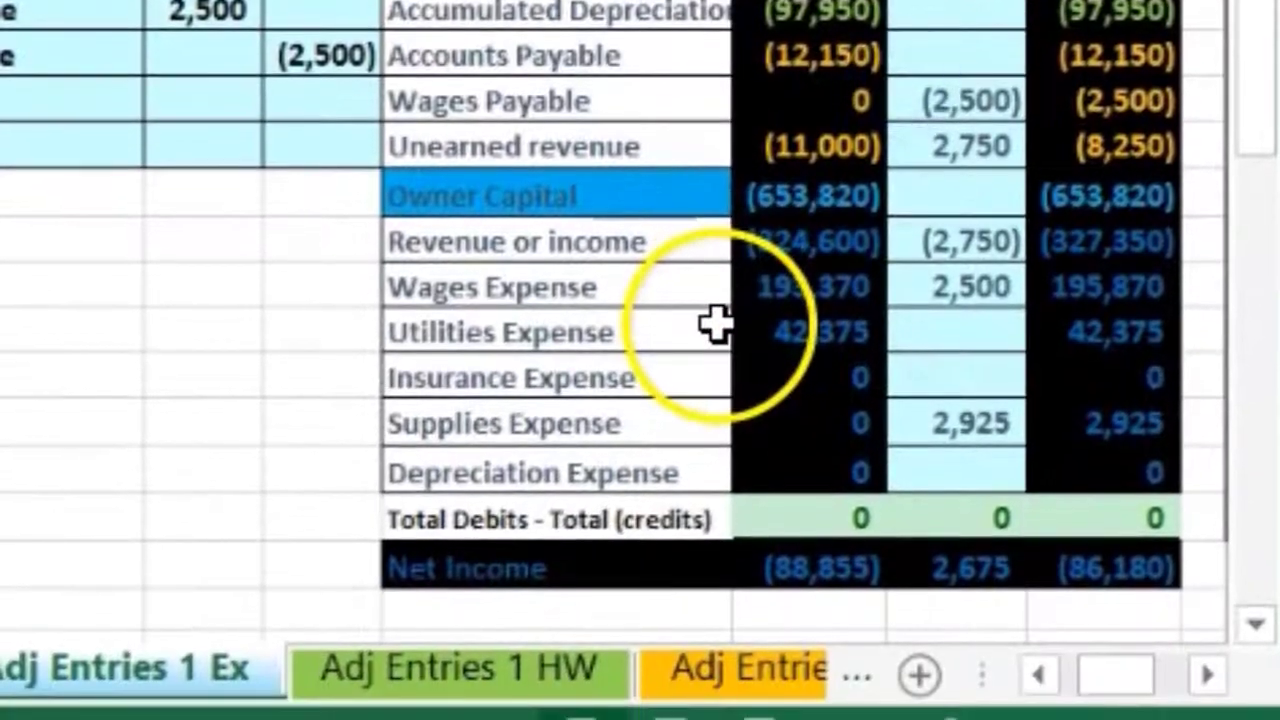
Fill the Insurance Expense account cell with the same light green as Prepaid insurance.
right_click(652, 368)
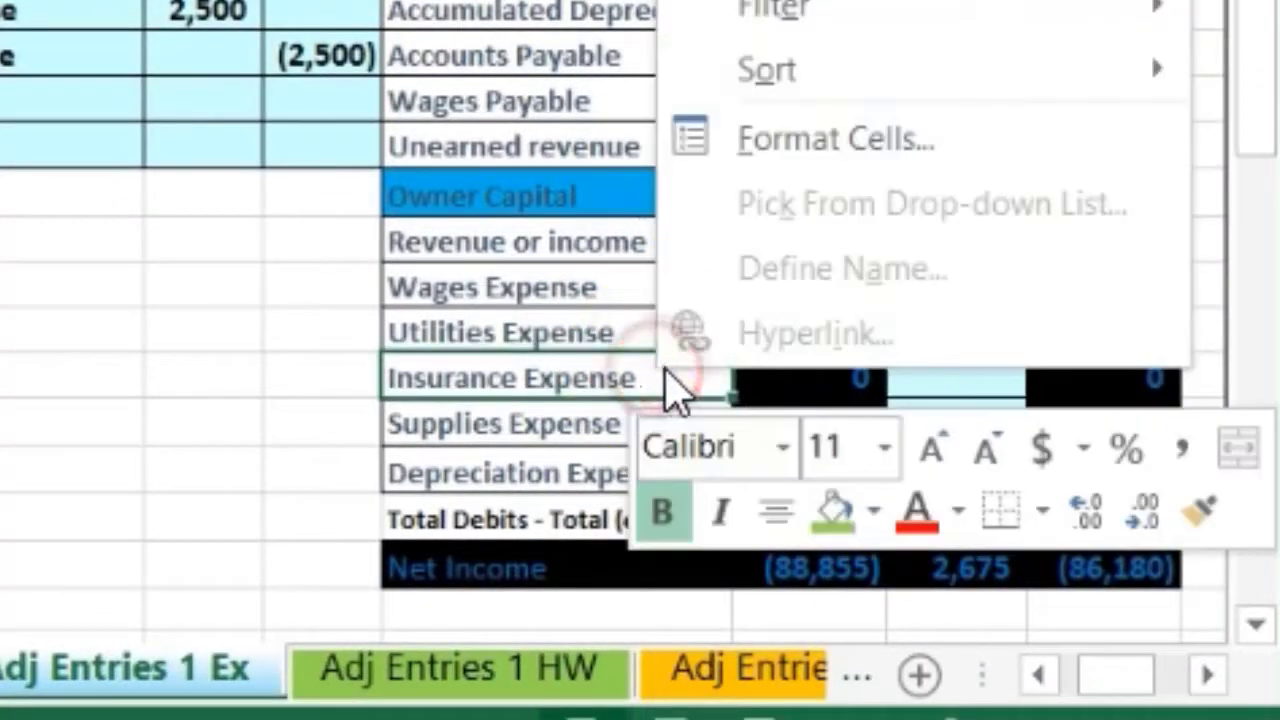
left_click(830, 510)
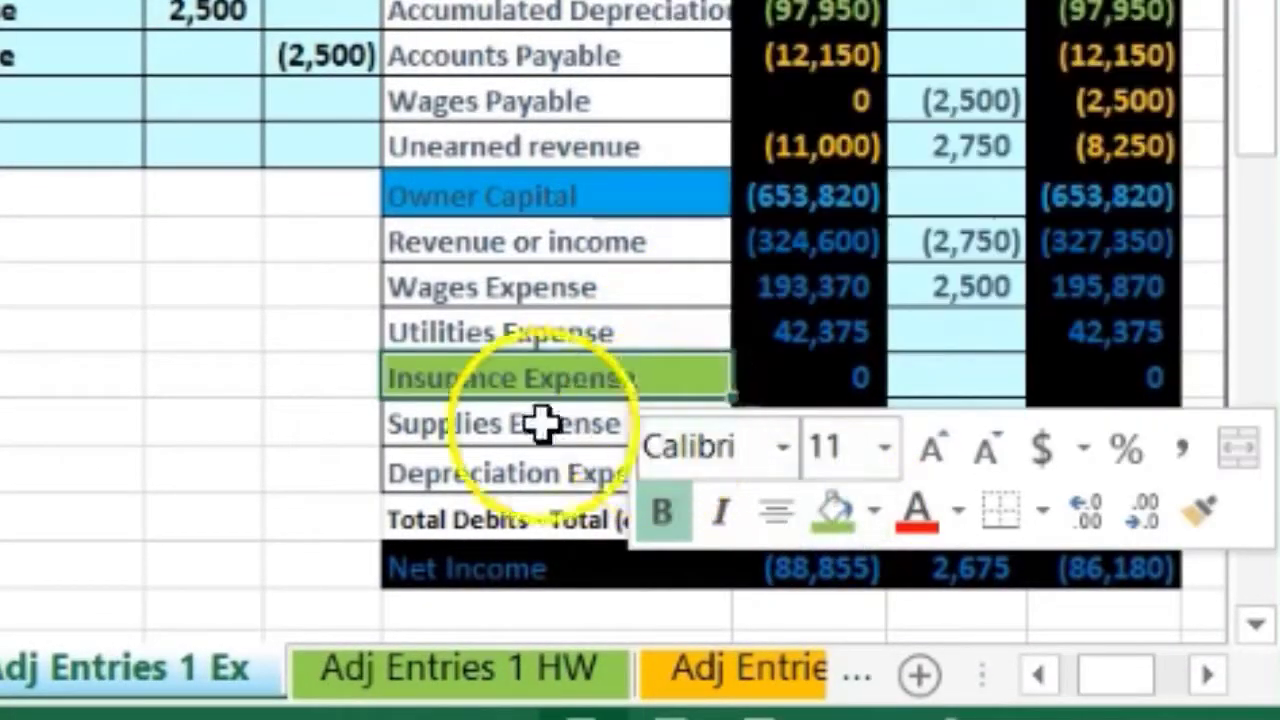
left_click(500, 420)
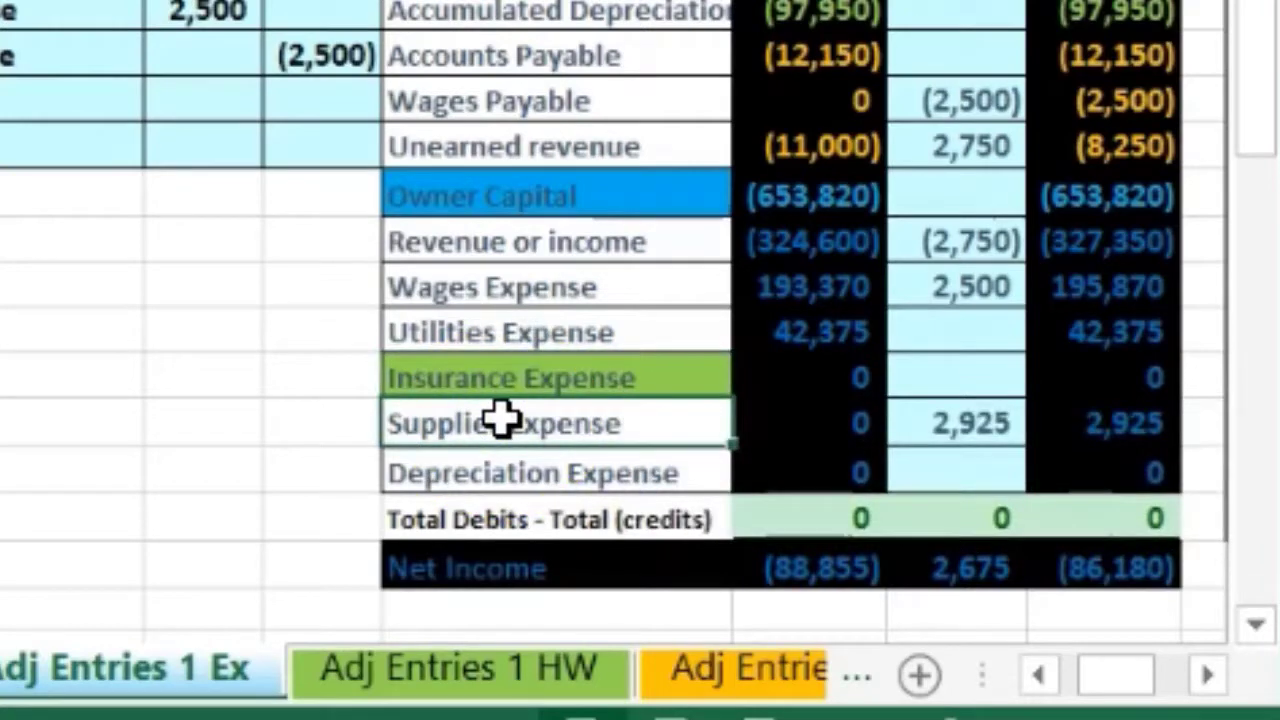
left_click(492, 374)
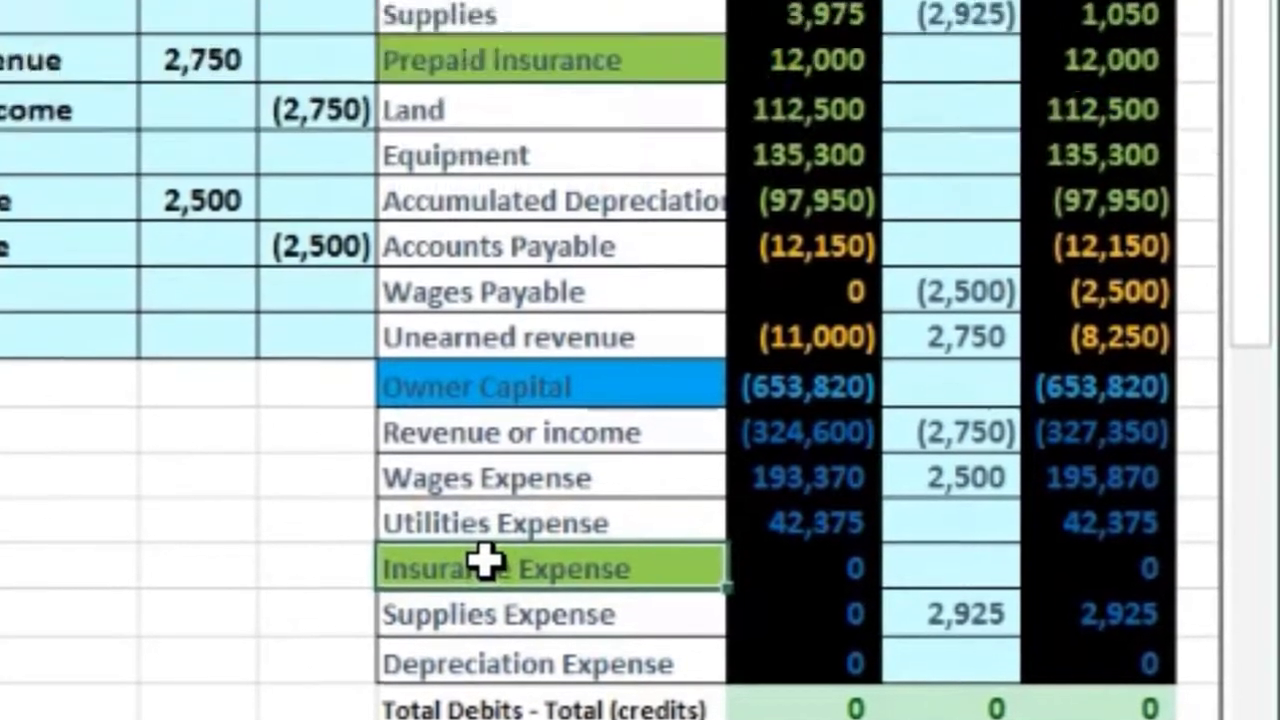
left_click(551, 45)
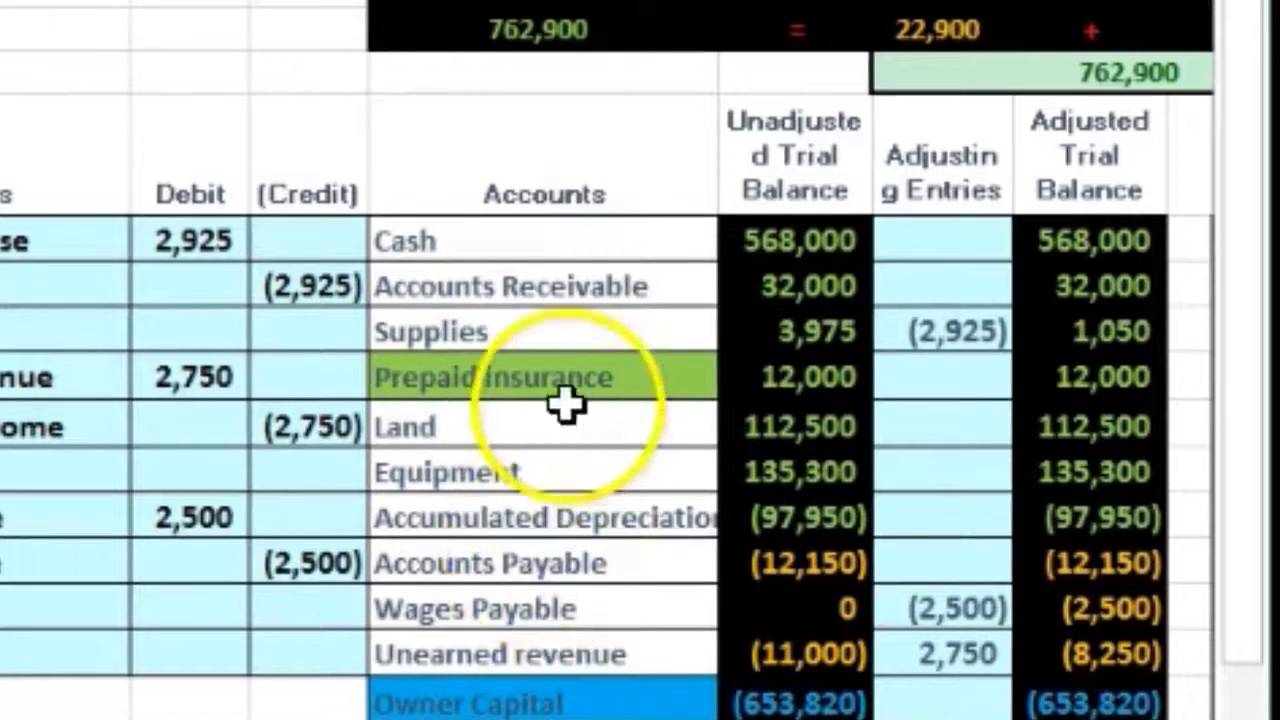
left_click(566, 375)
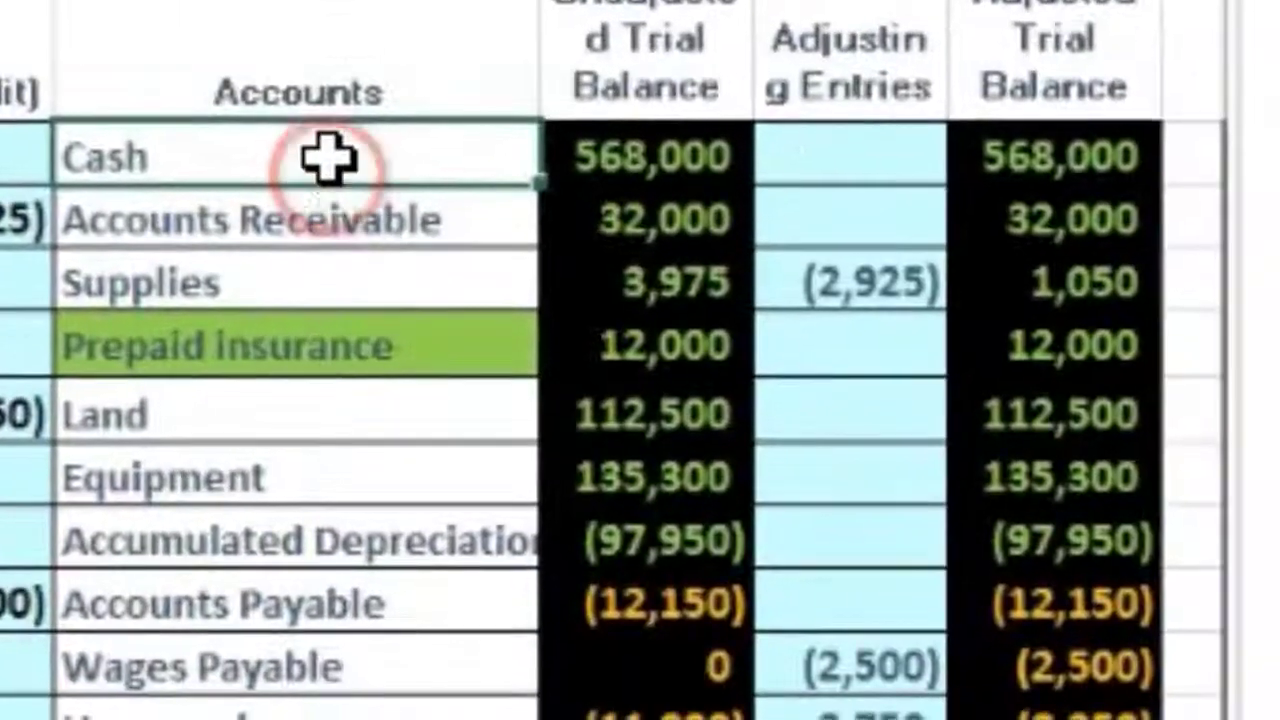
Copy the Cash account name from the trial balance, paste only its value below the insurance question, and place it in A154.
right_click(336, 172)
left_click(425, 315)
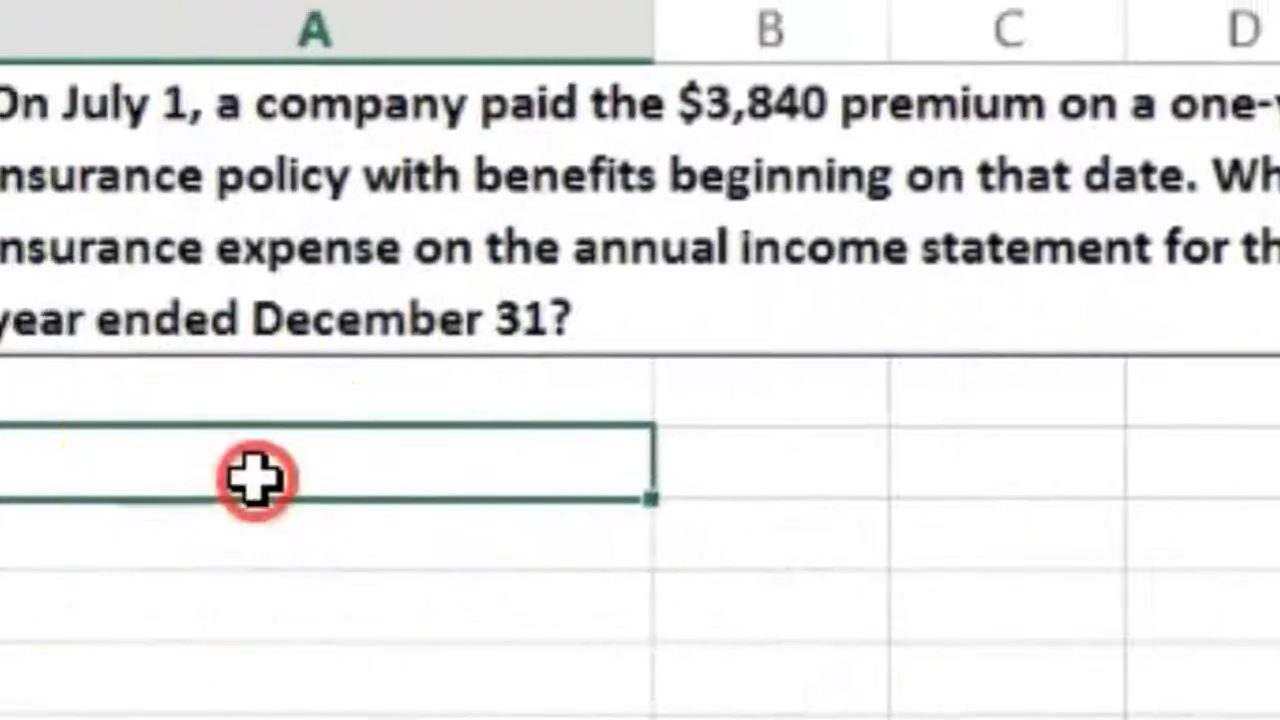
right_click(254, 477)
left_click(625, 695)
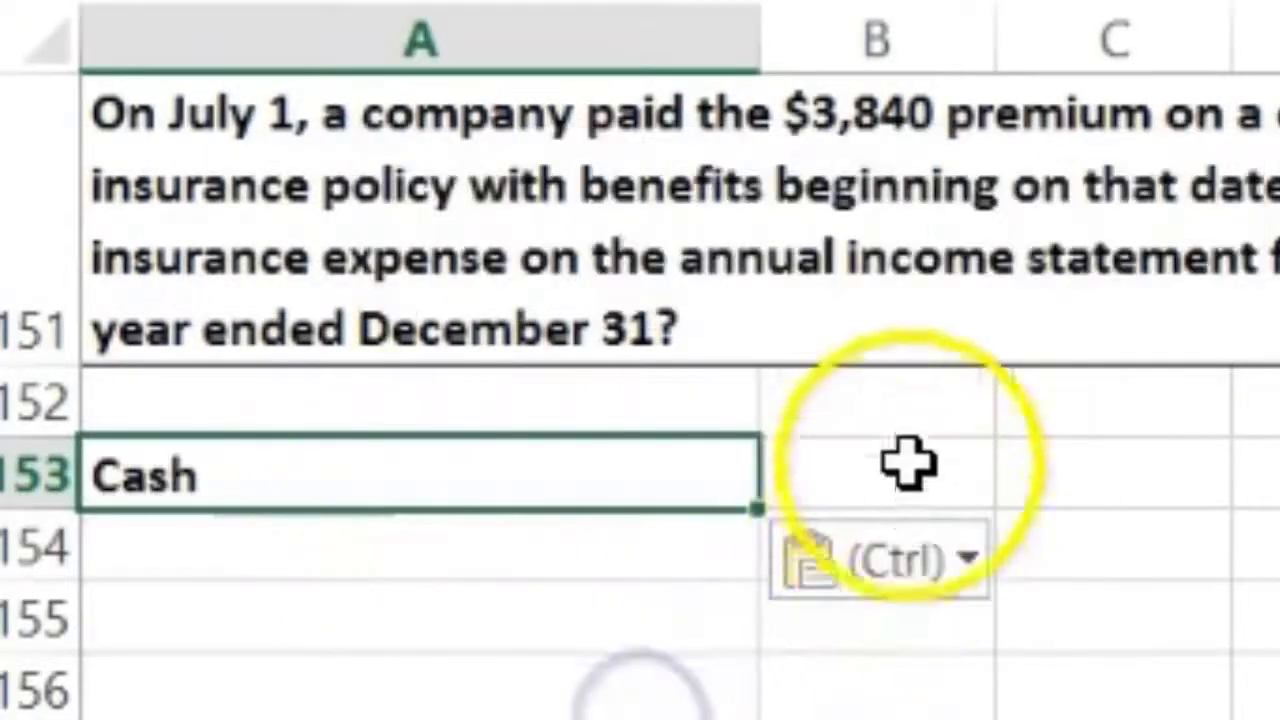
left_click_drag(388, 505, 391, 555)
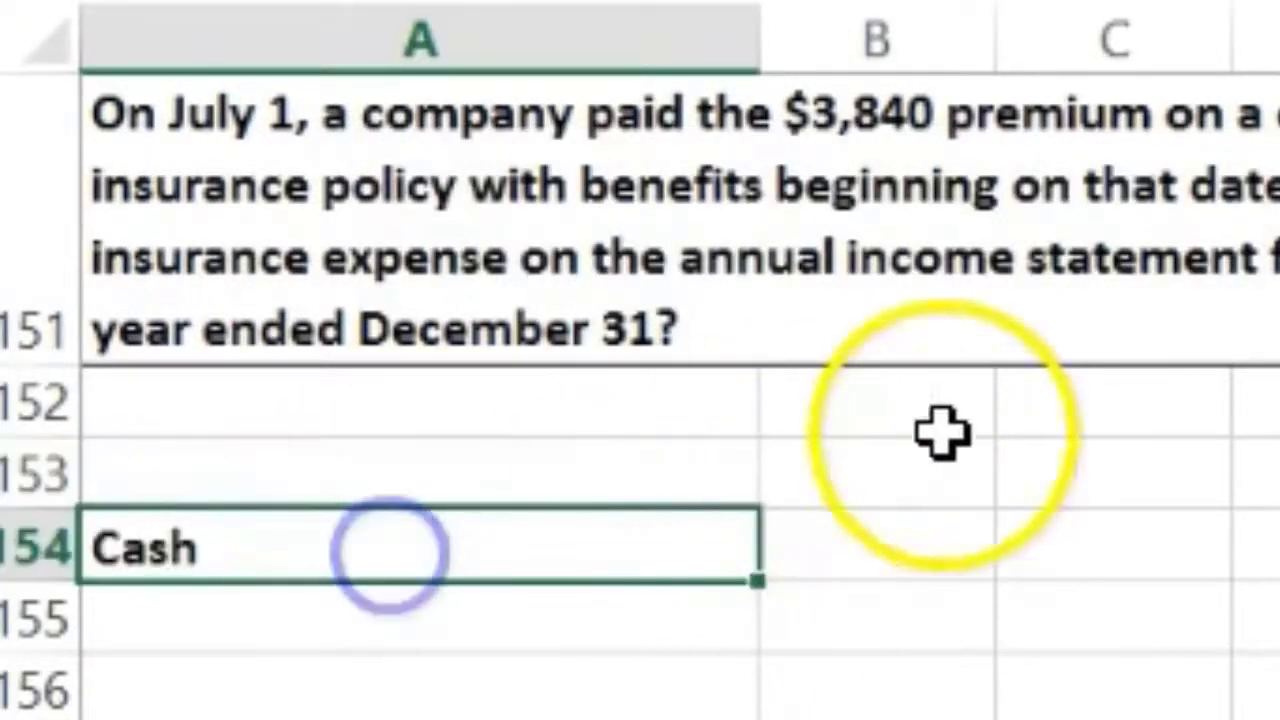
Enter a credit of -3840 for Cash in cell C154.
left_click(1073, 538)
type("-")
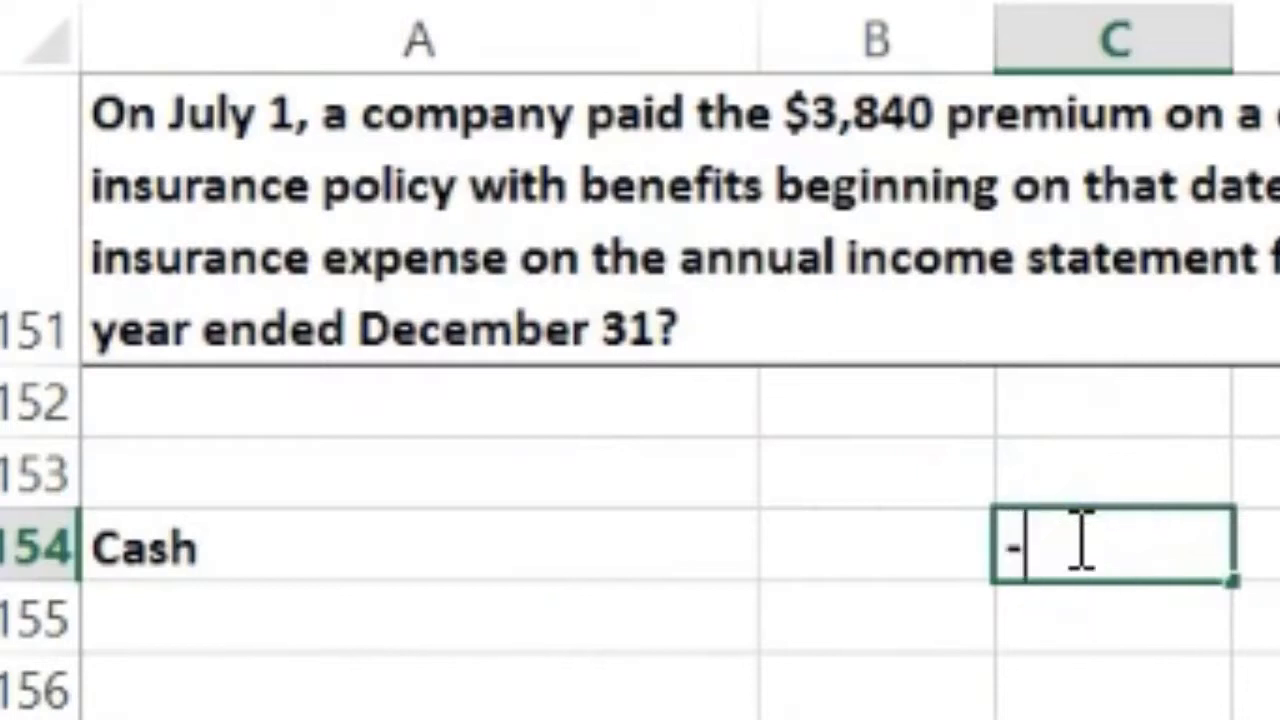
type("3840")
key("Return")
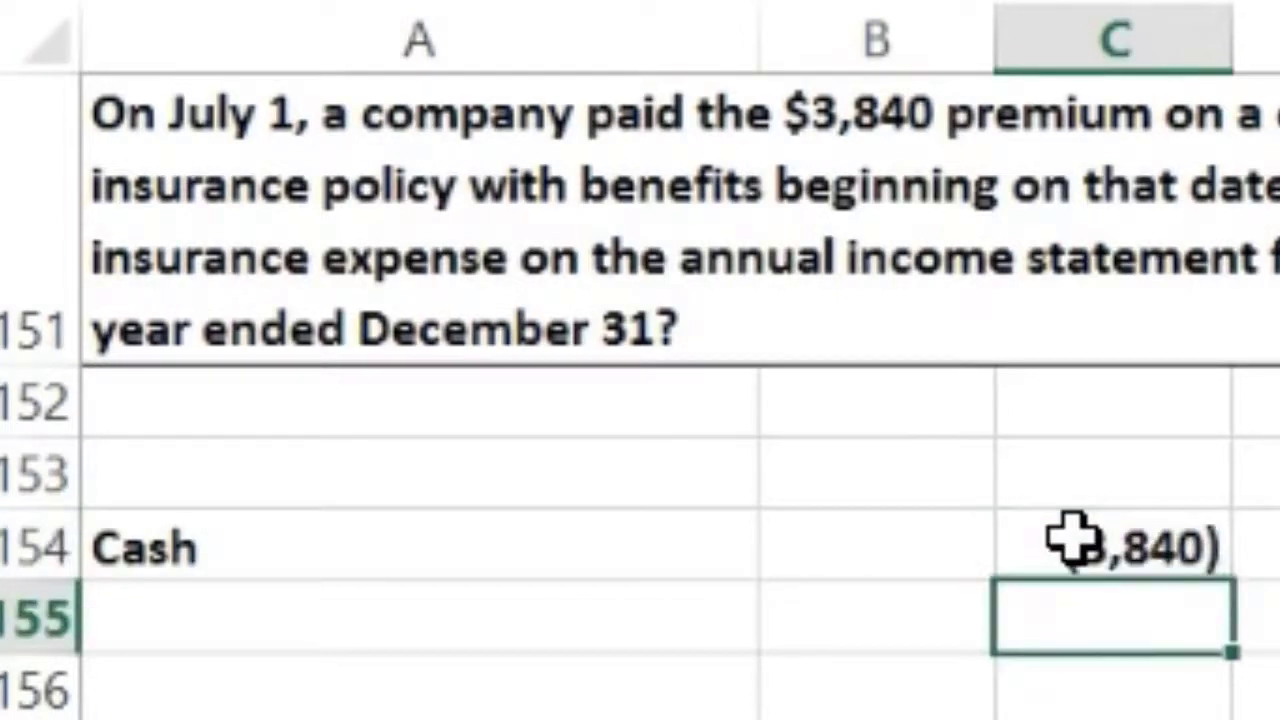
Add the column headings Credit in C152 and Debit in B152.
key("Up")
key("Up")
key("Up")
type("Cre")
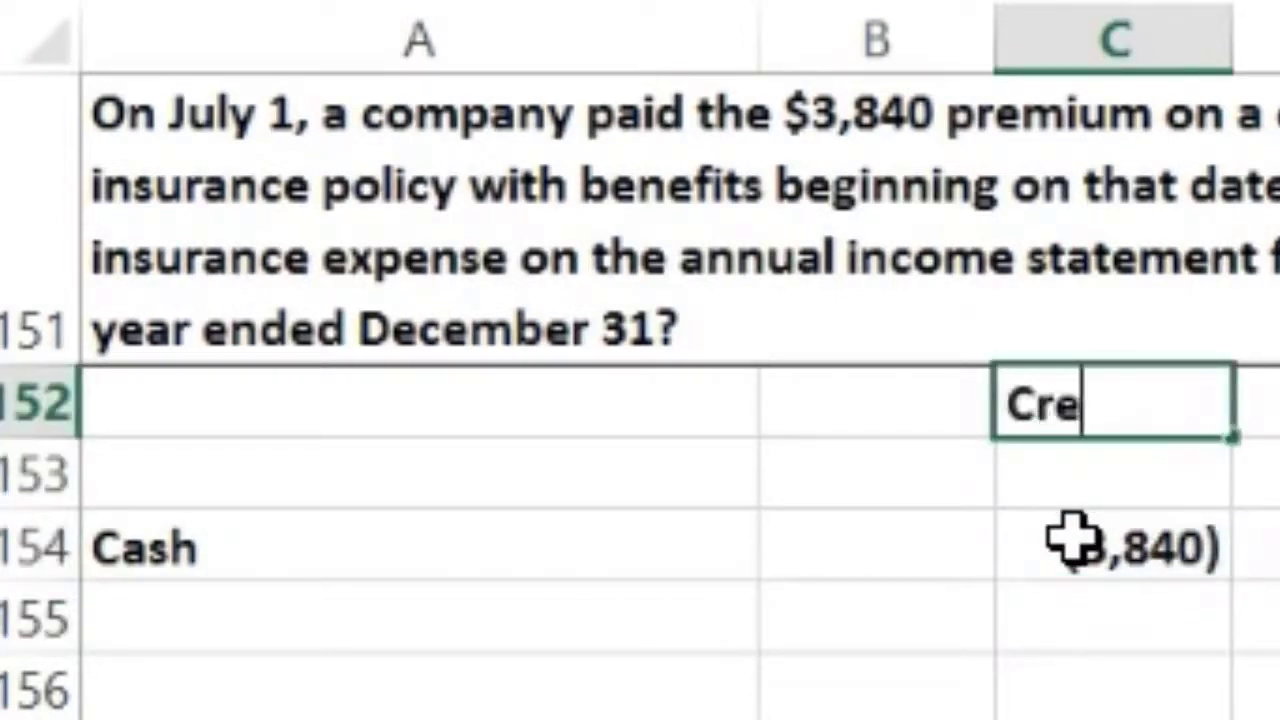
type("dit")
key("Left")
type("De")
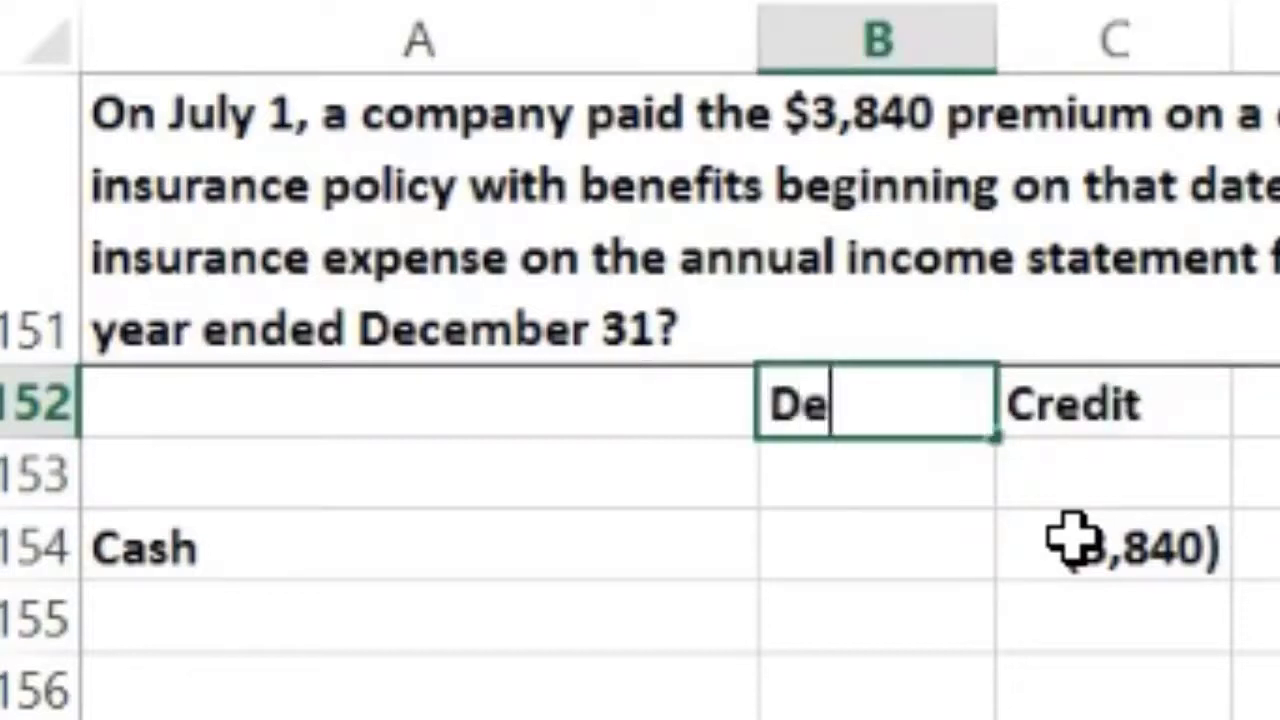
type("bit")
key("Return")
Enter a formula in B153 that makes the debit the negative of the Cash credit in C154.
type("-")
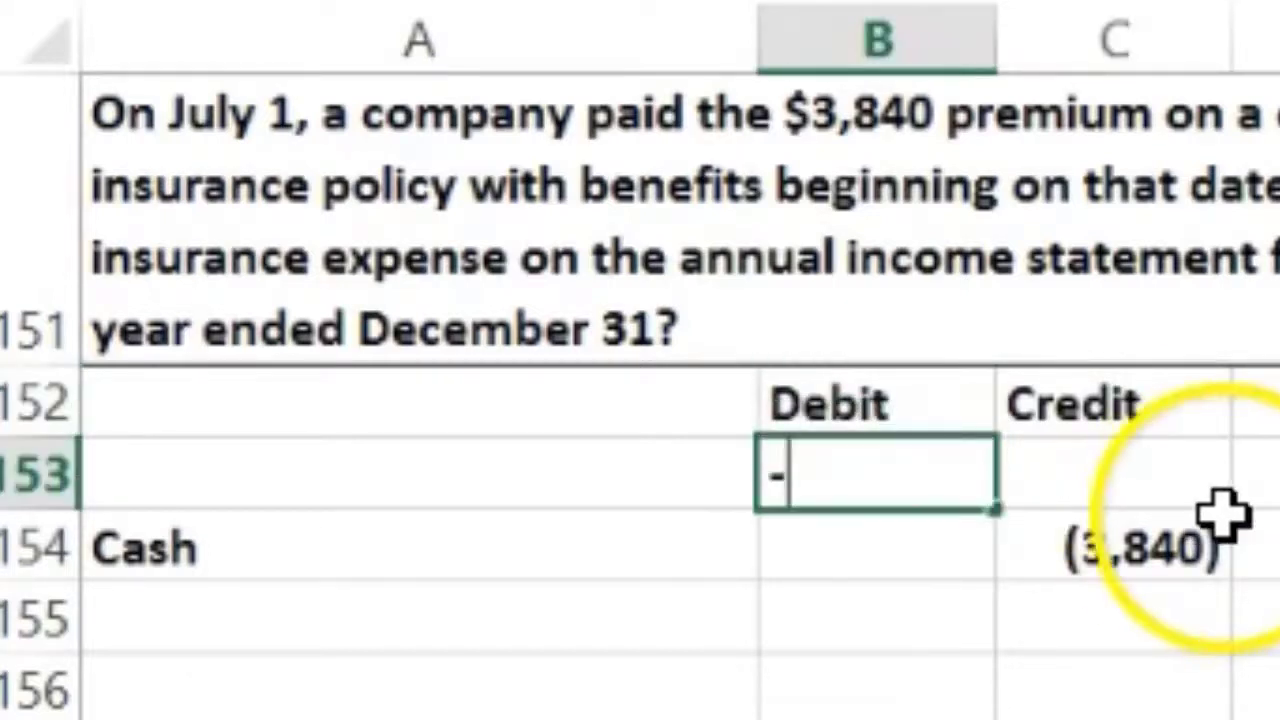
left_click(1223, 514)
key("Return")
Copy the Prepaid insurance account name from the trial balance and paste only its value into A153.
left_click(654, 477)
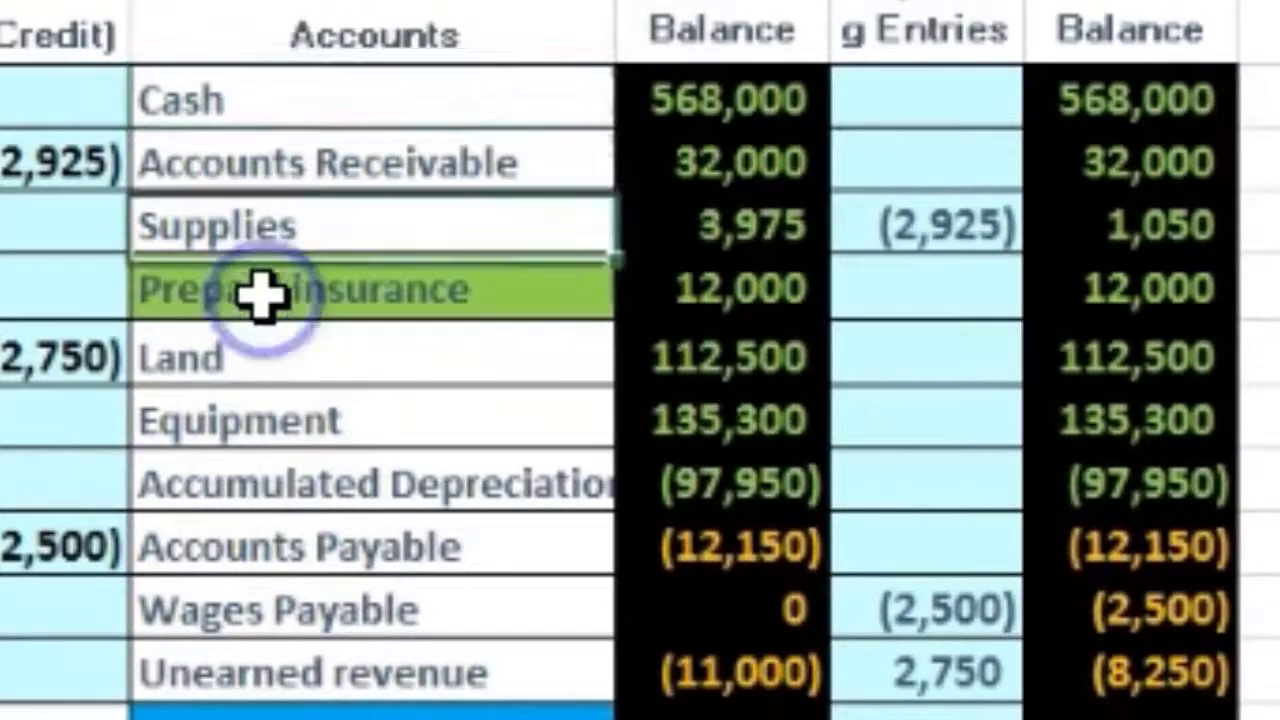
right_click(266, 298)
left_click(318, 282)
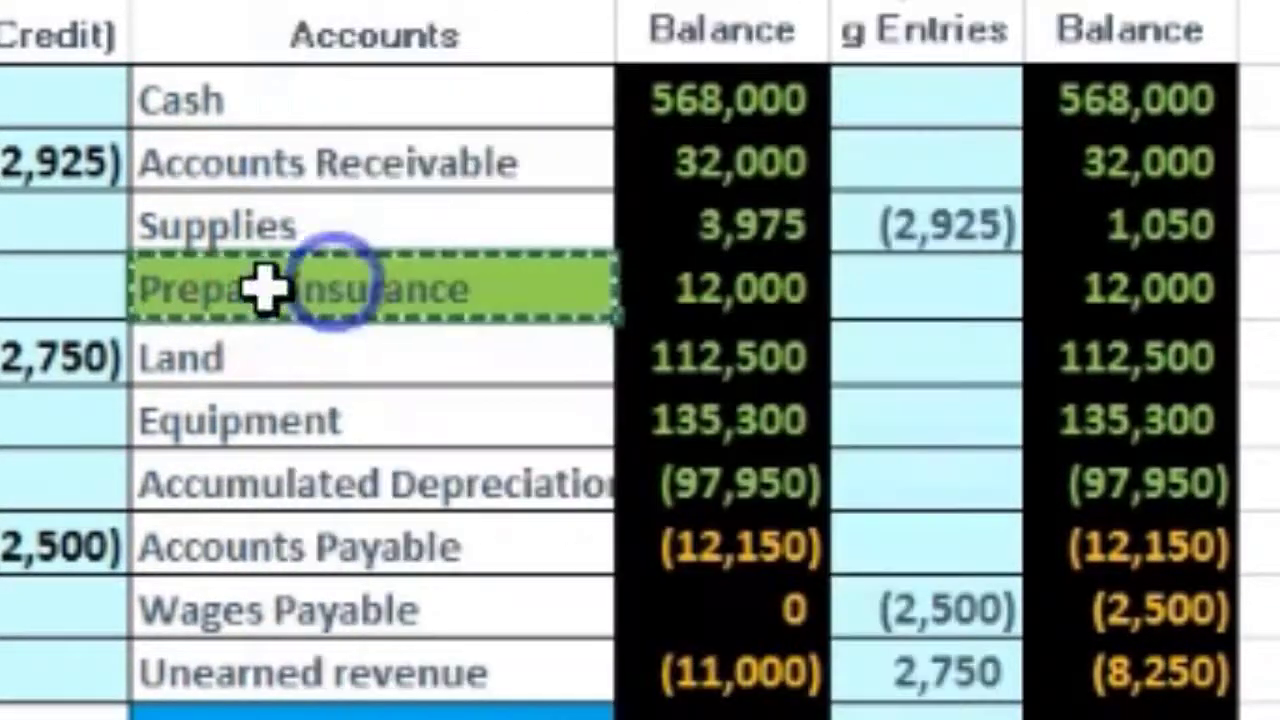
right_click(306, 423)
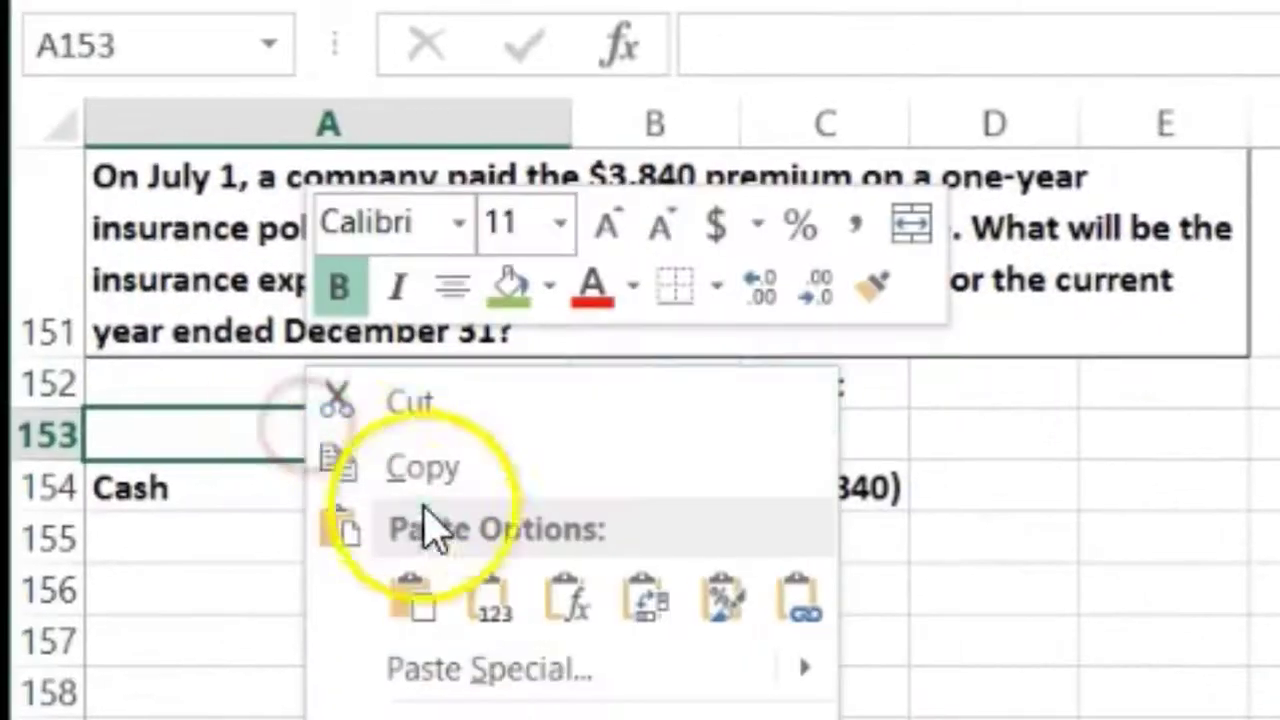
left_click(474, 604)
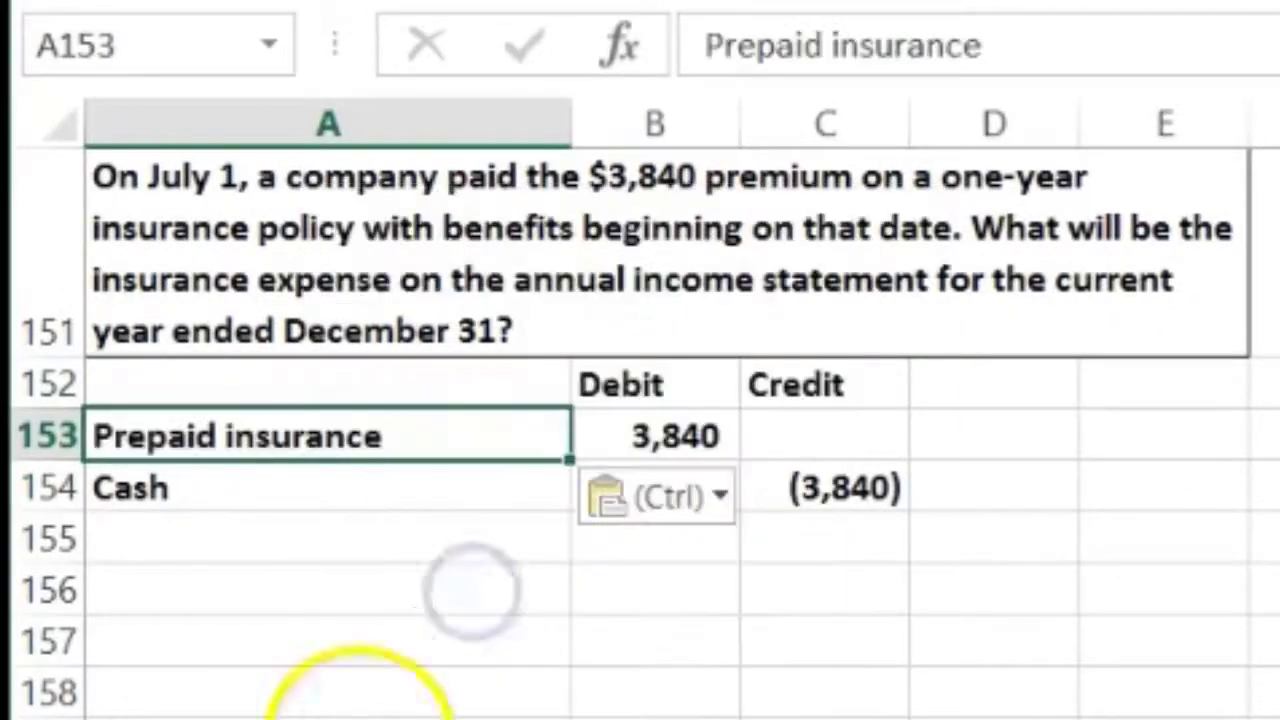
left_click(345, 716)
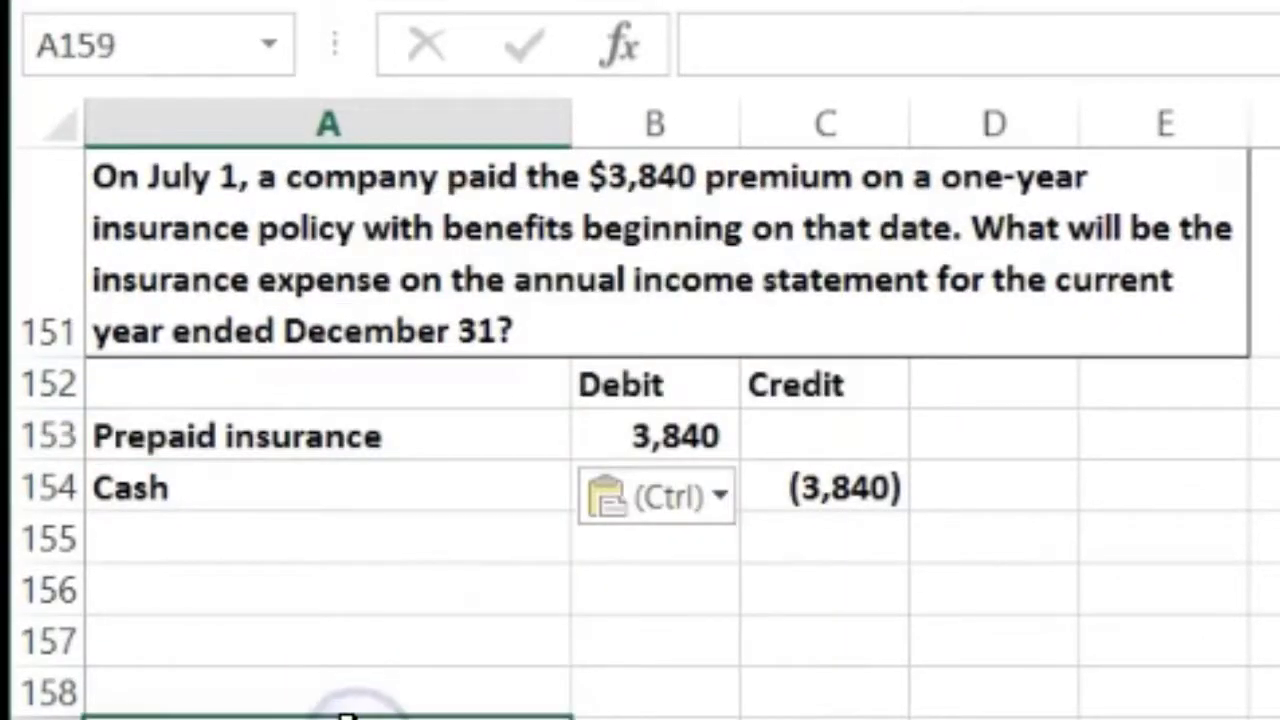
left_click(651, 434)
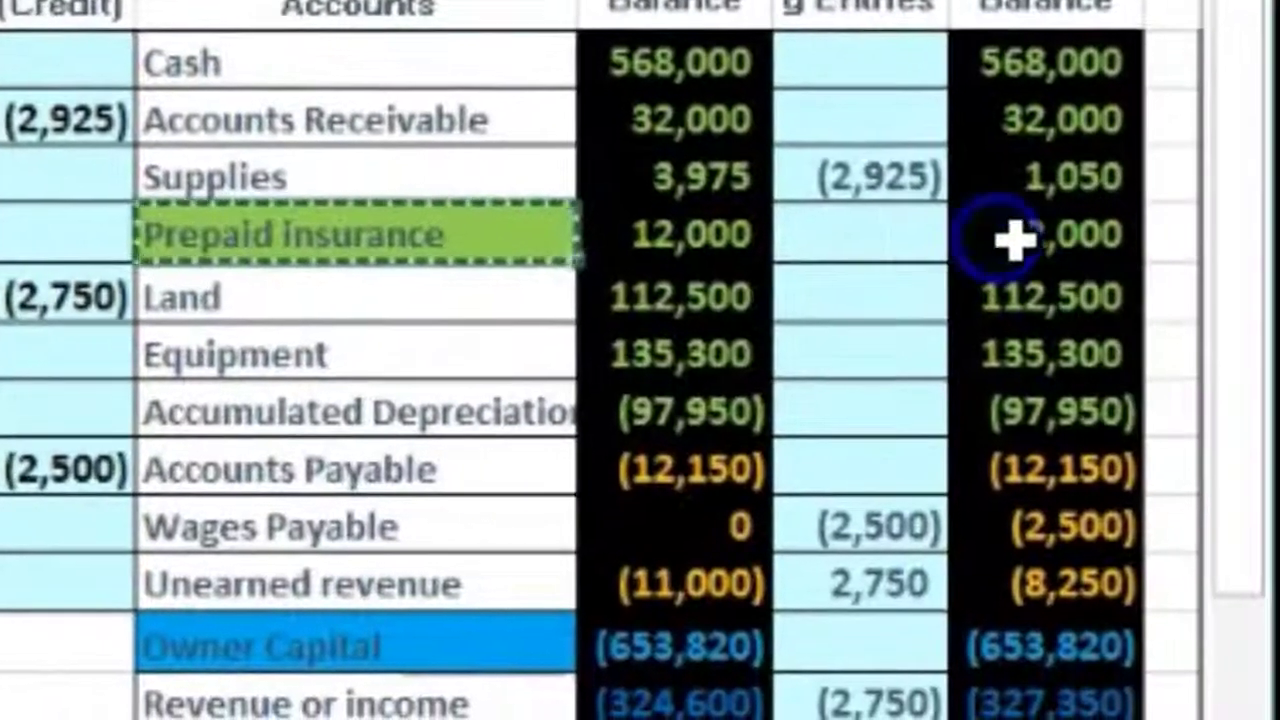
left_click(1015, 238)
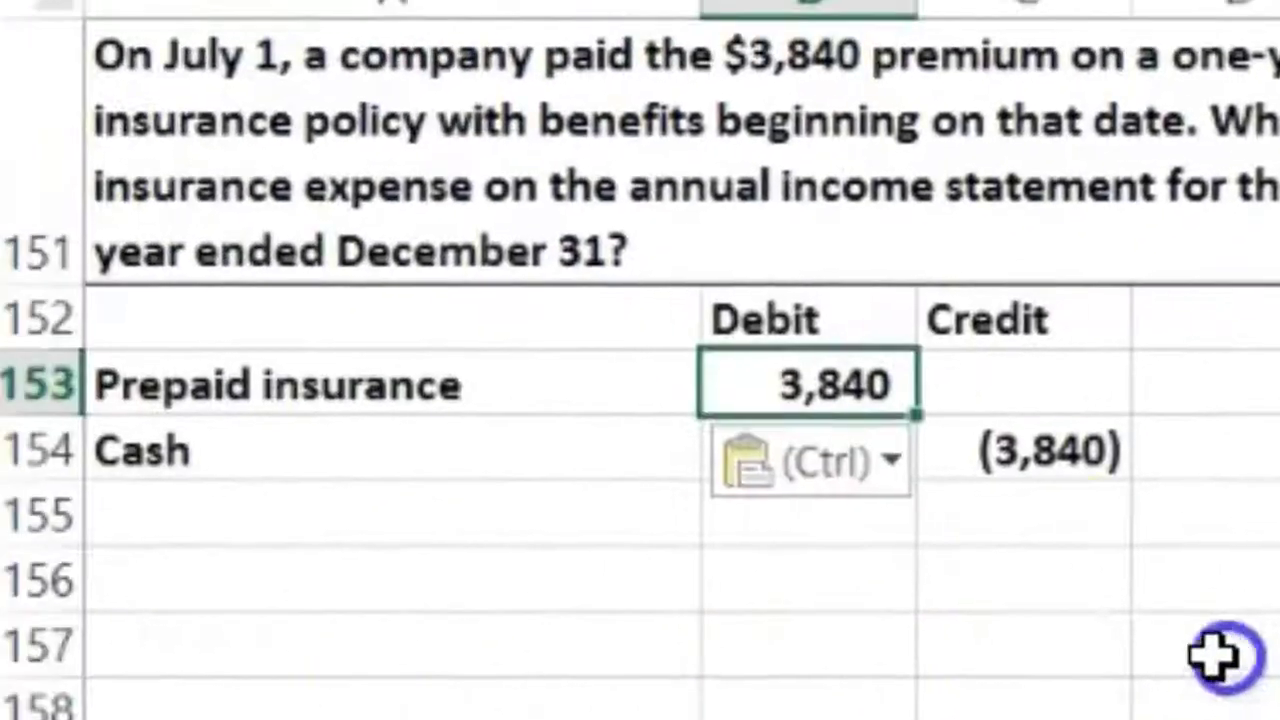
Start the insurance cost calculation below the journal entry with 3,840 in C156 and 12 in C157.
left_click(1085, 592)
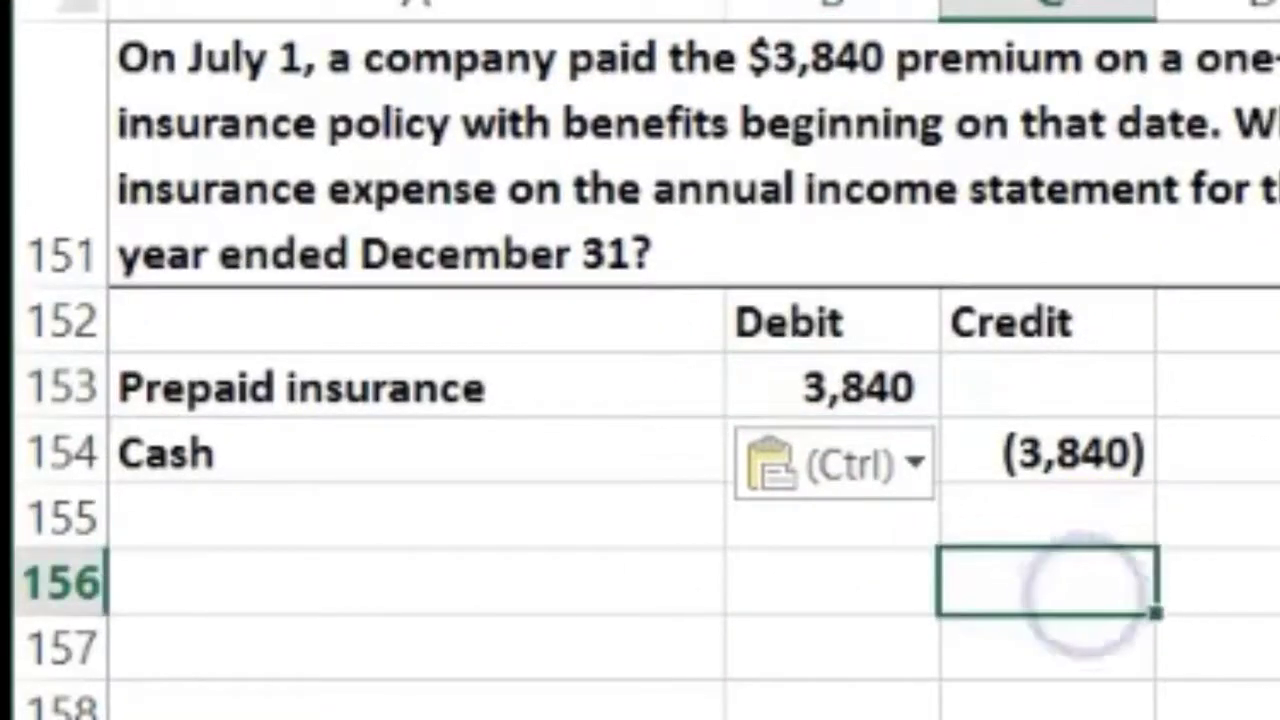
type("3,840")
key("Return")
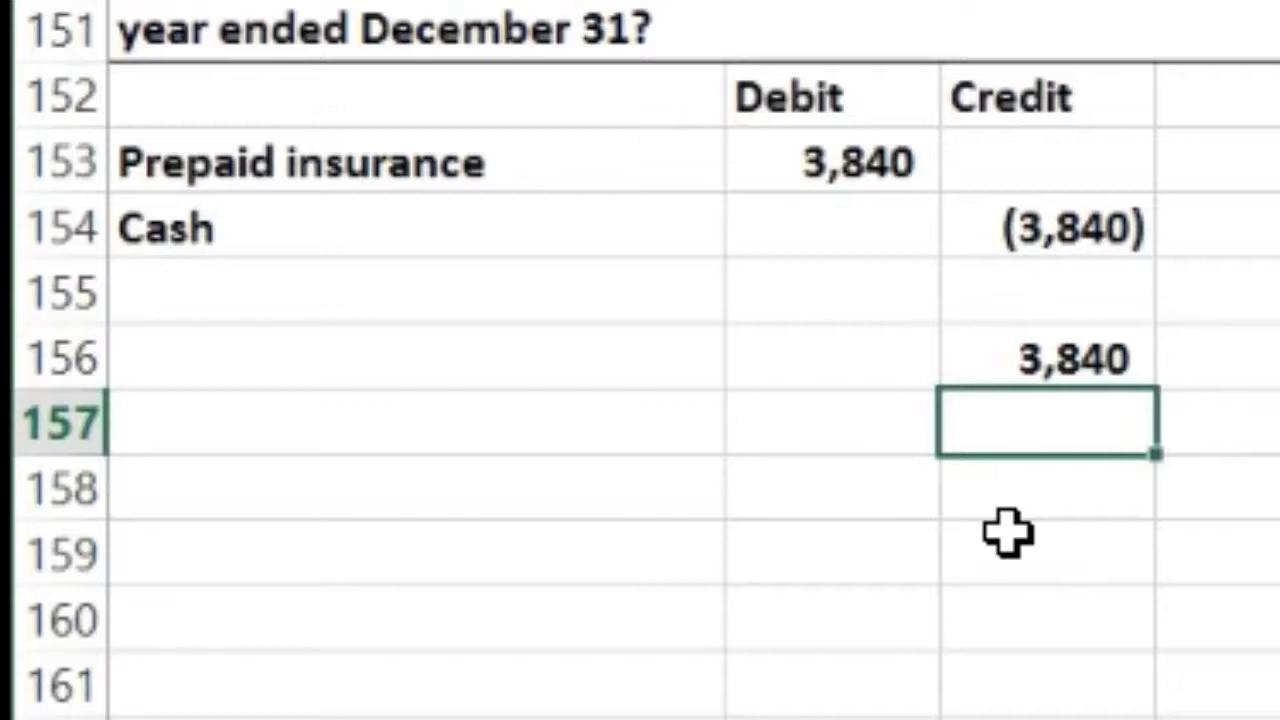
type("12")
key("Return")
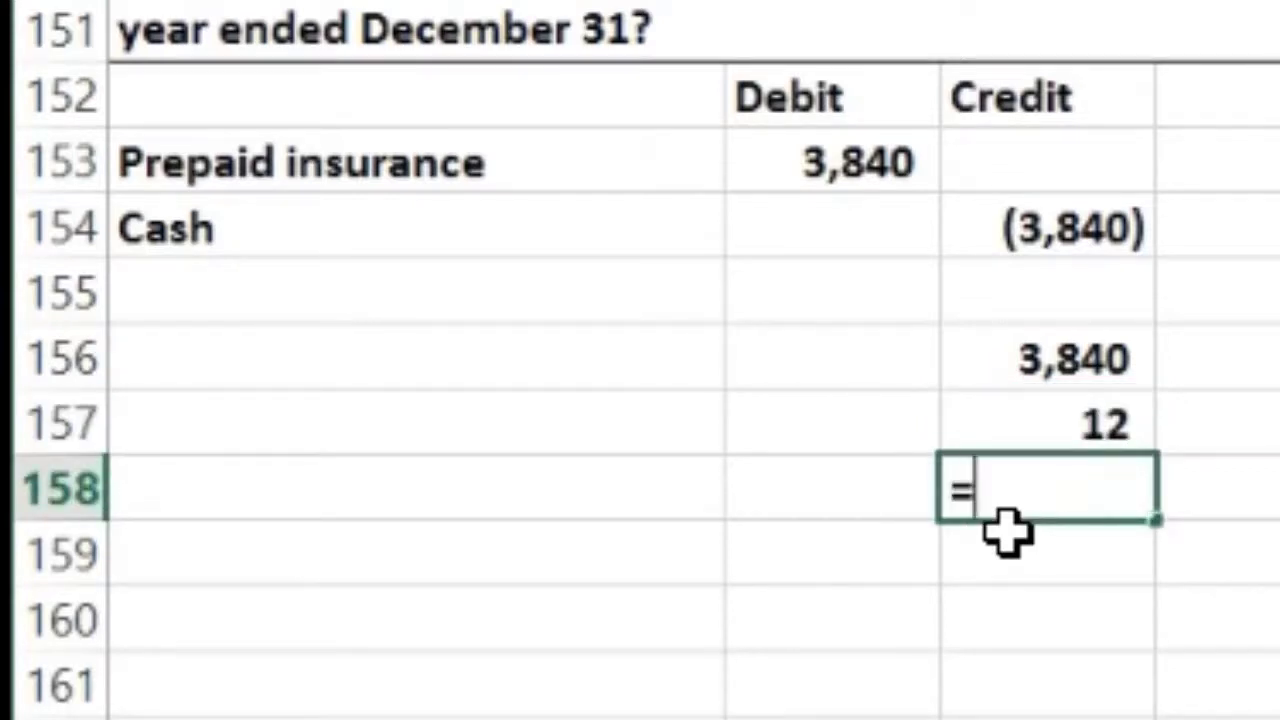
Enter a formula in C158 dividing C156 by C157, and add a bottom border to C157.
type("=")
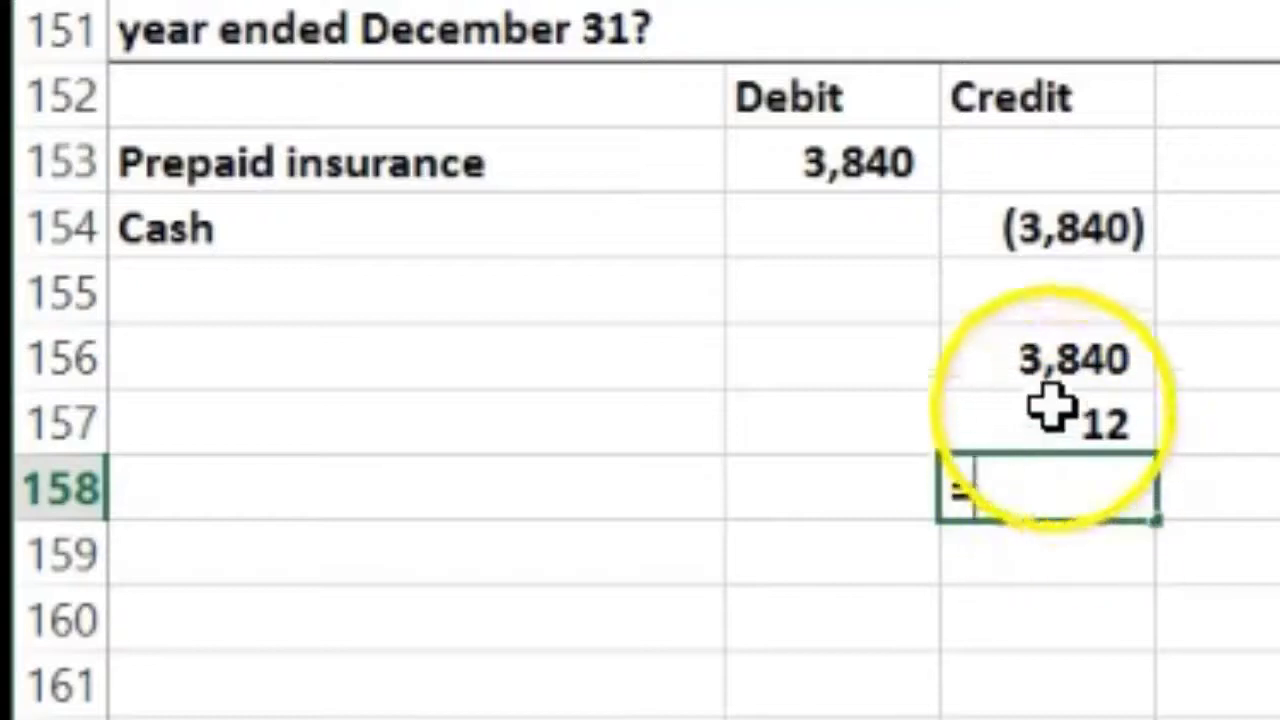
left_click(1063, 360)
type("/")
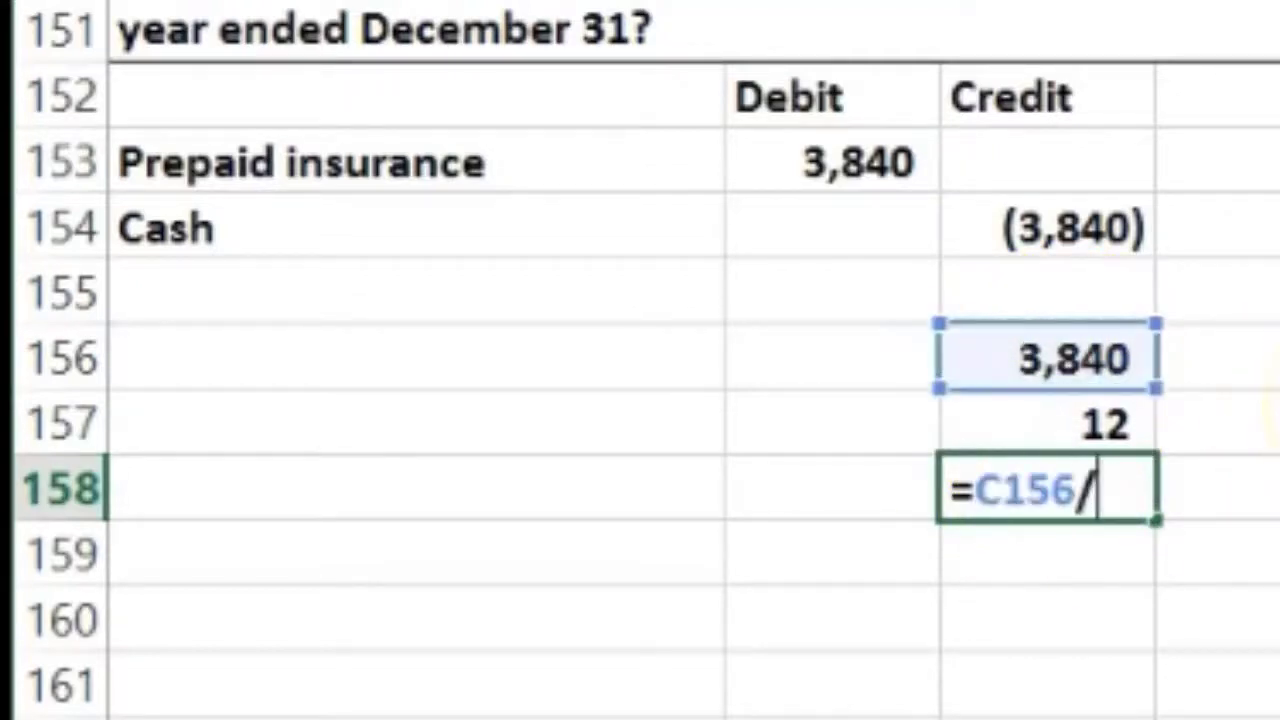
left_click(1043, 420)
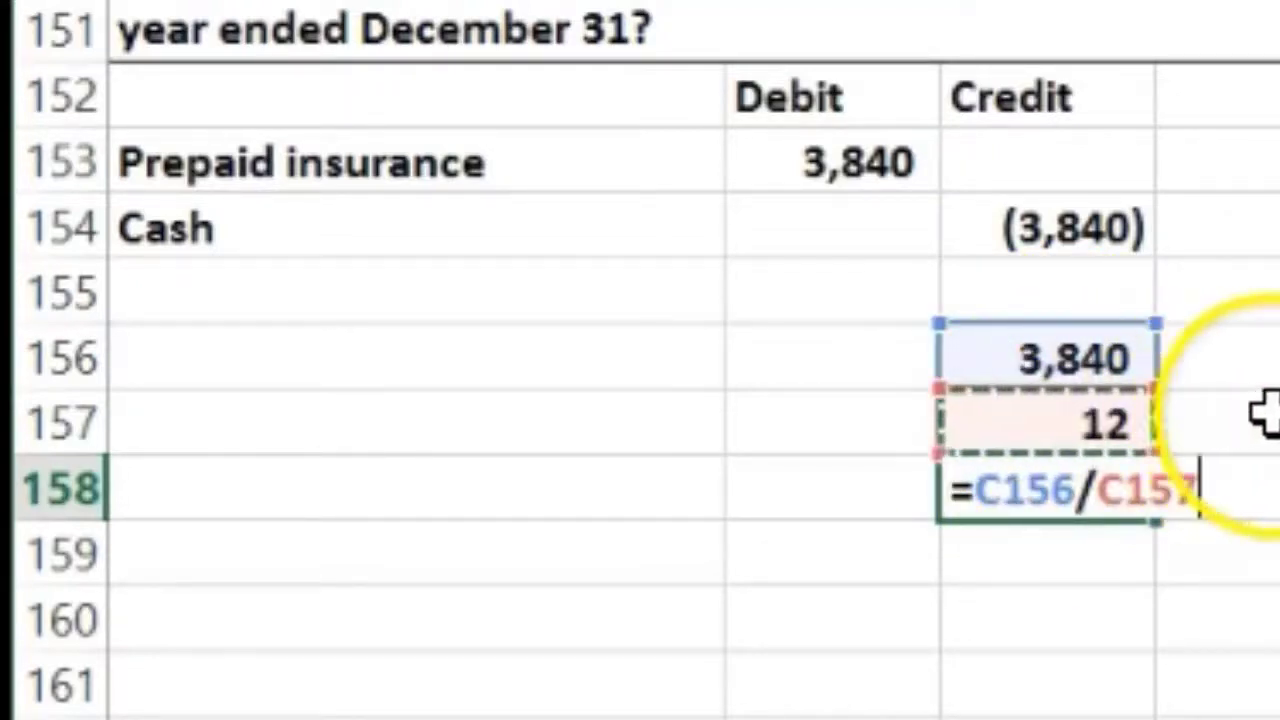
key("Return")
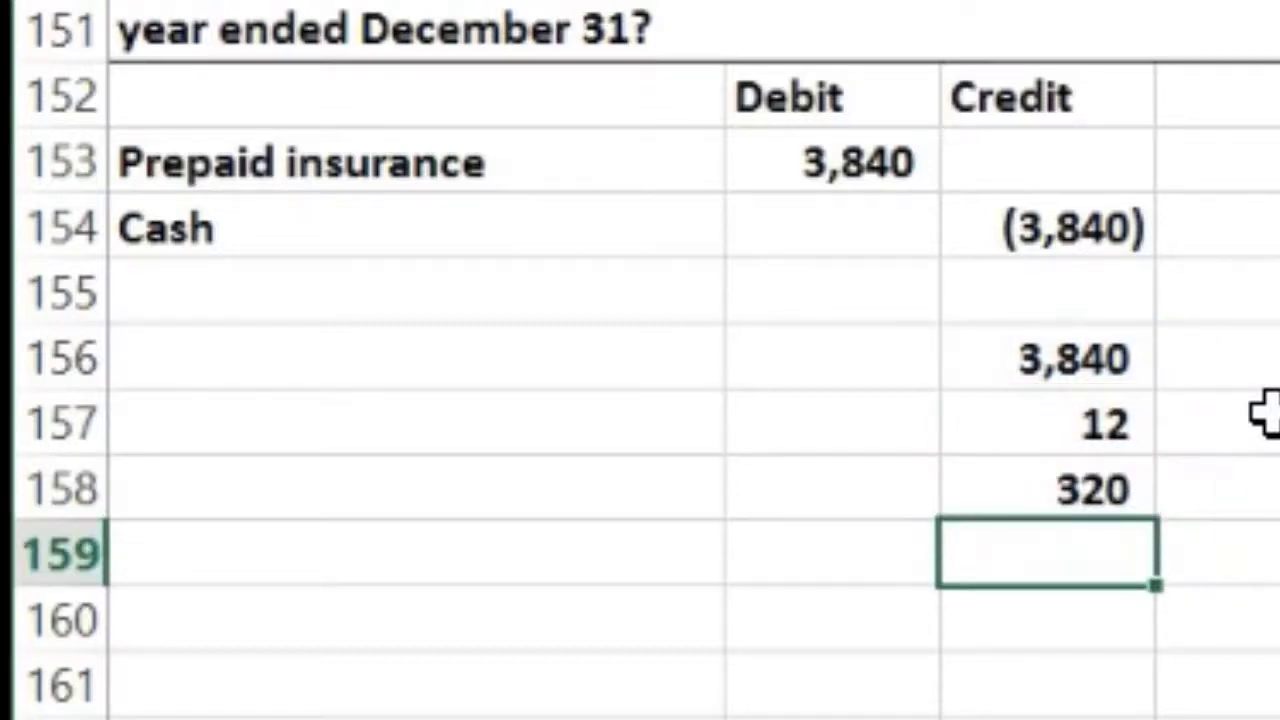
left_click(1066, 423)
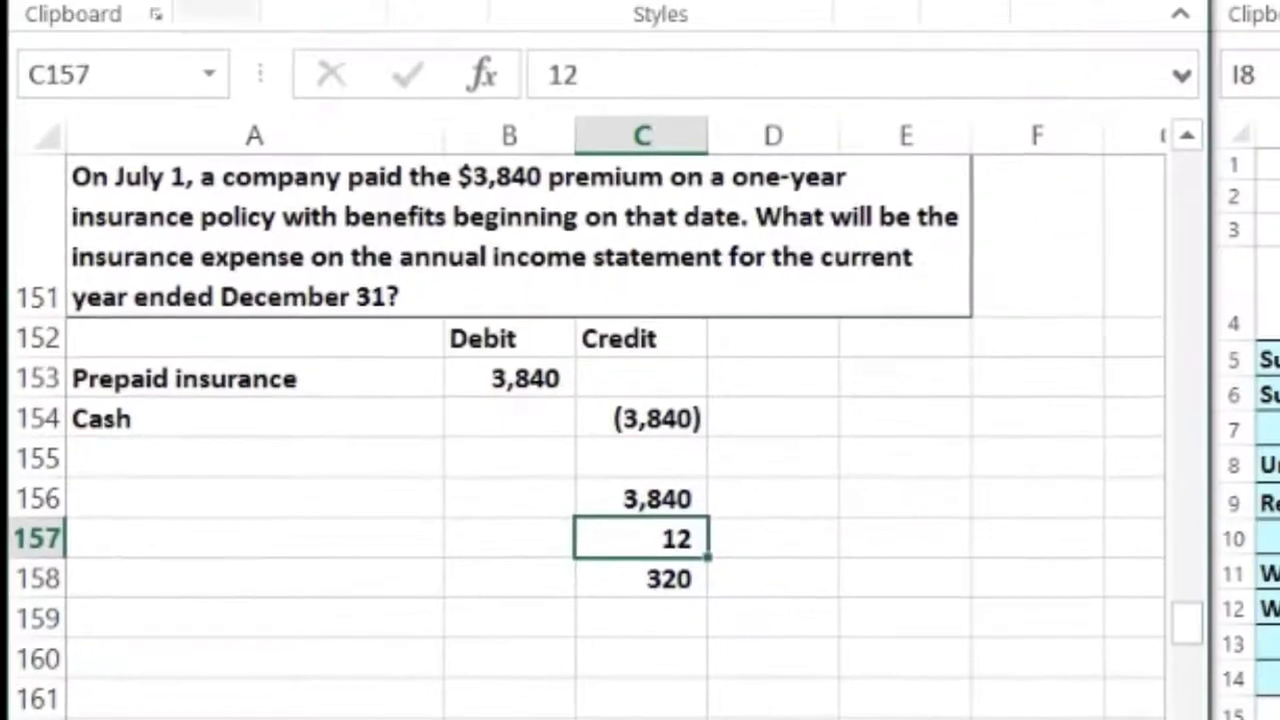
left_click(355, 137)
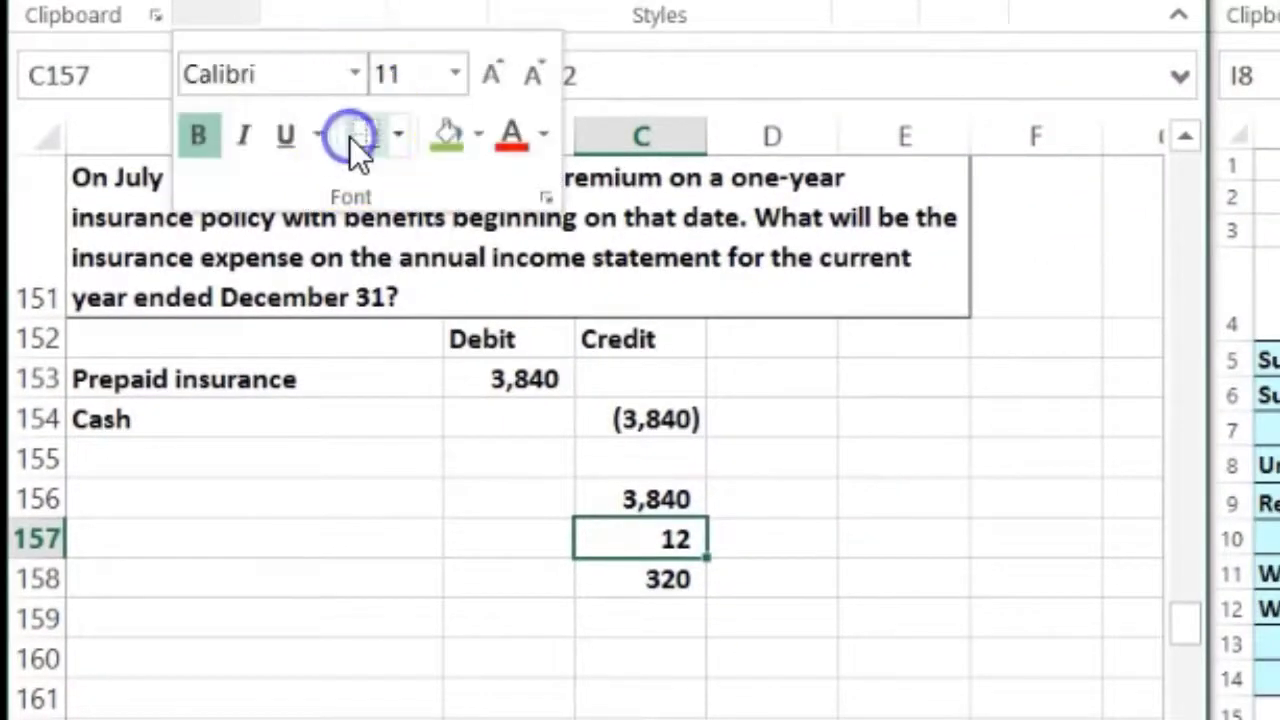
Enter 6 as the number of months in C159 and underline it.
left_click(612, 622)
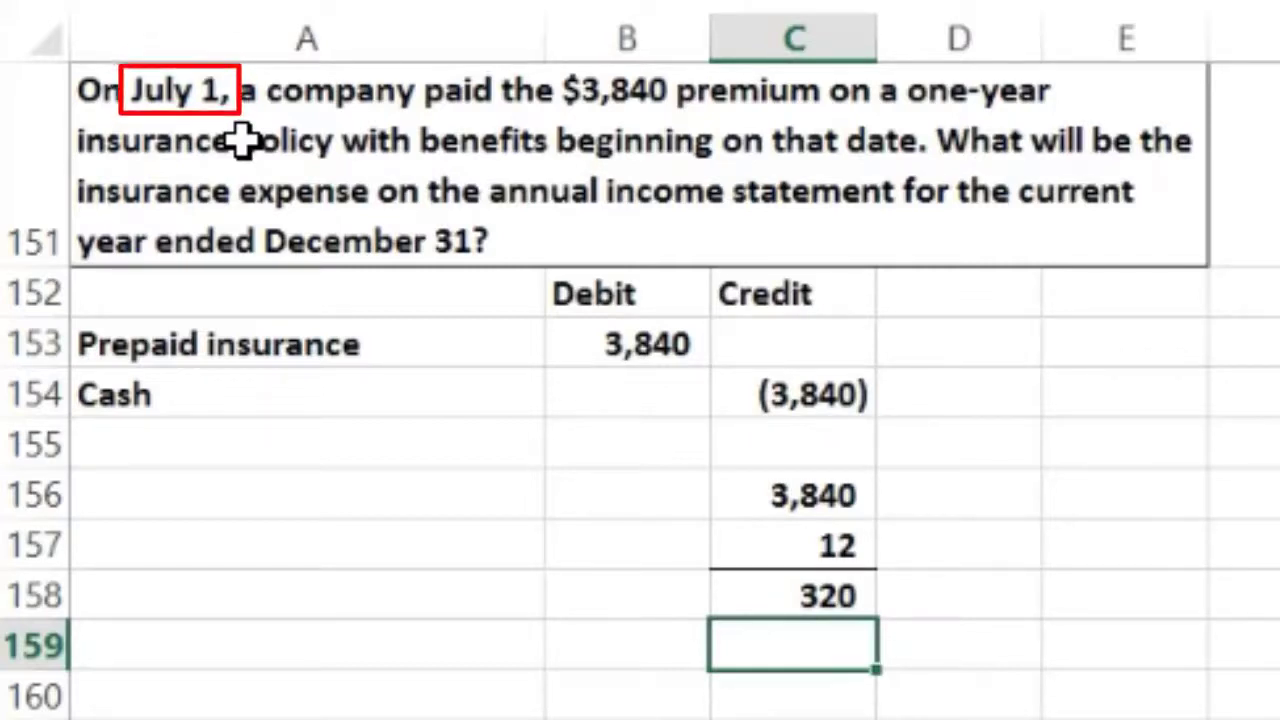
type("6")
key("Return")
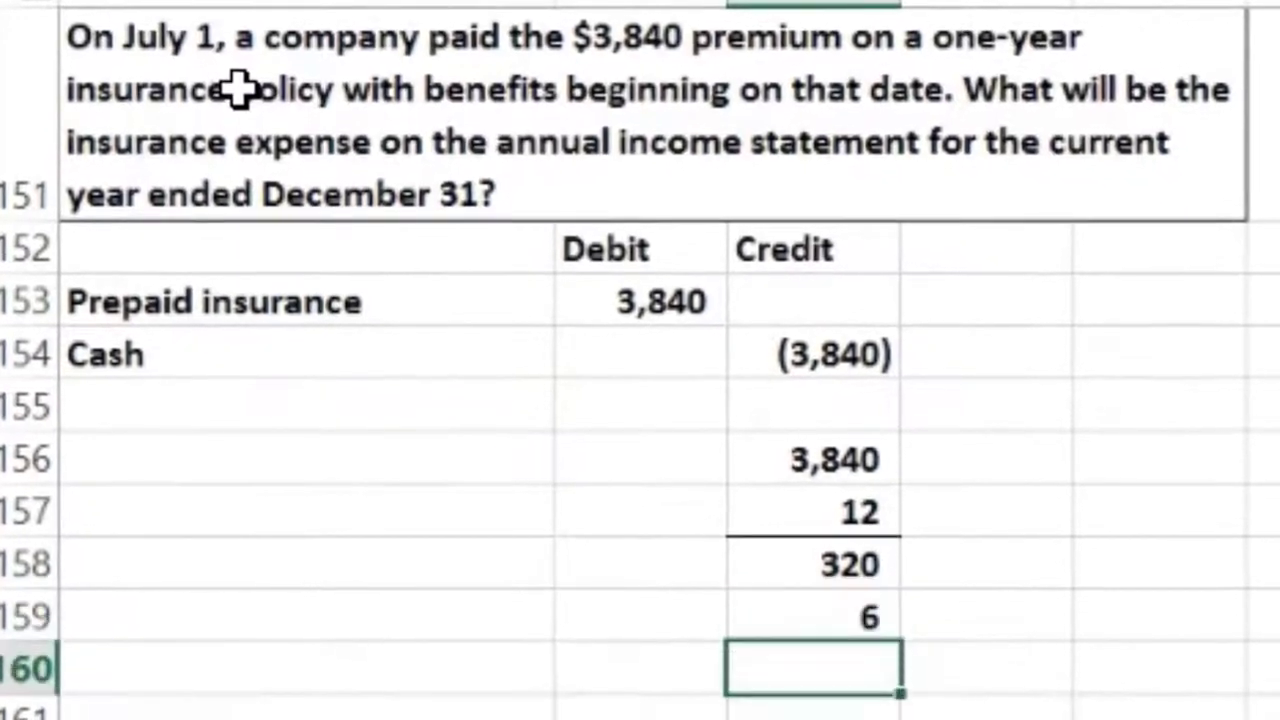
left_click(823, 612)
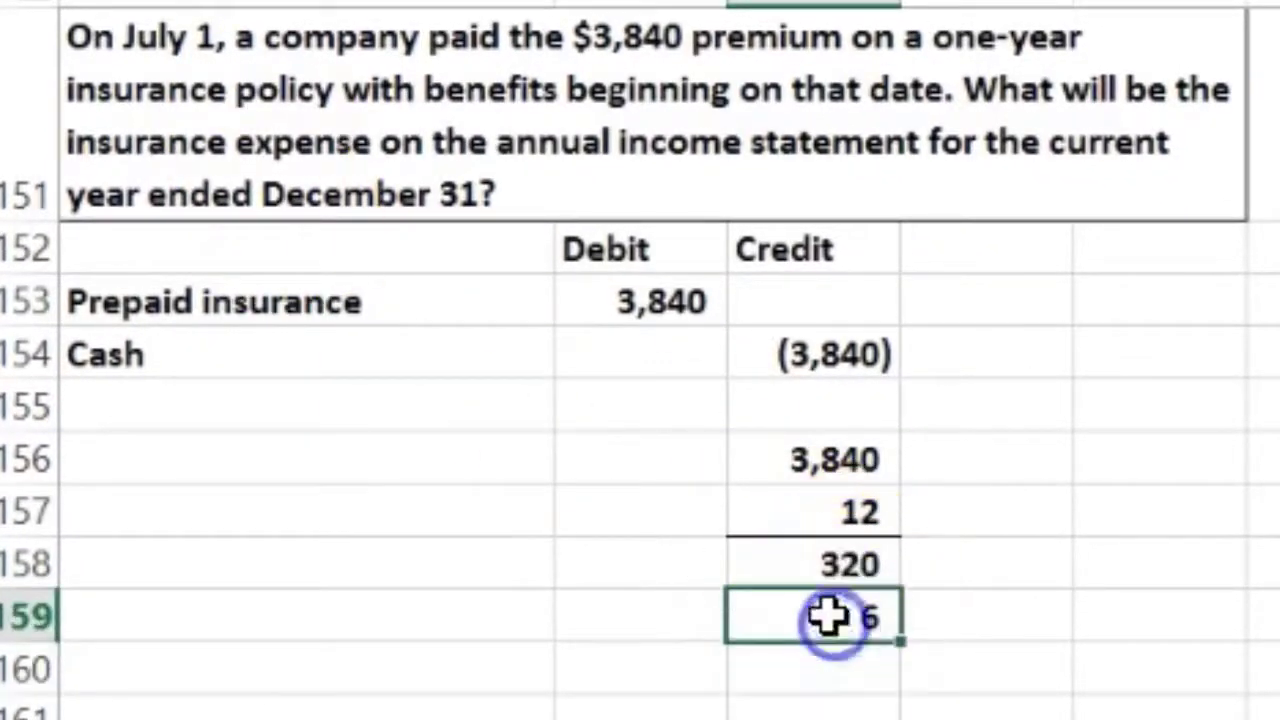
left_click(370, 10)
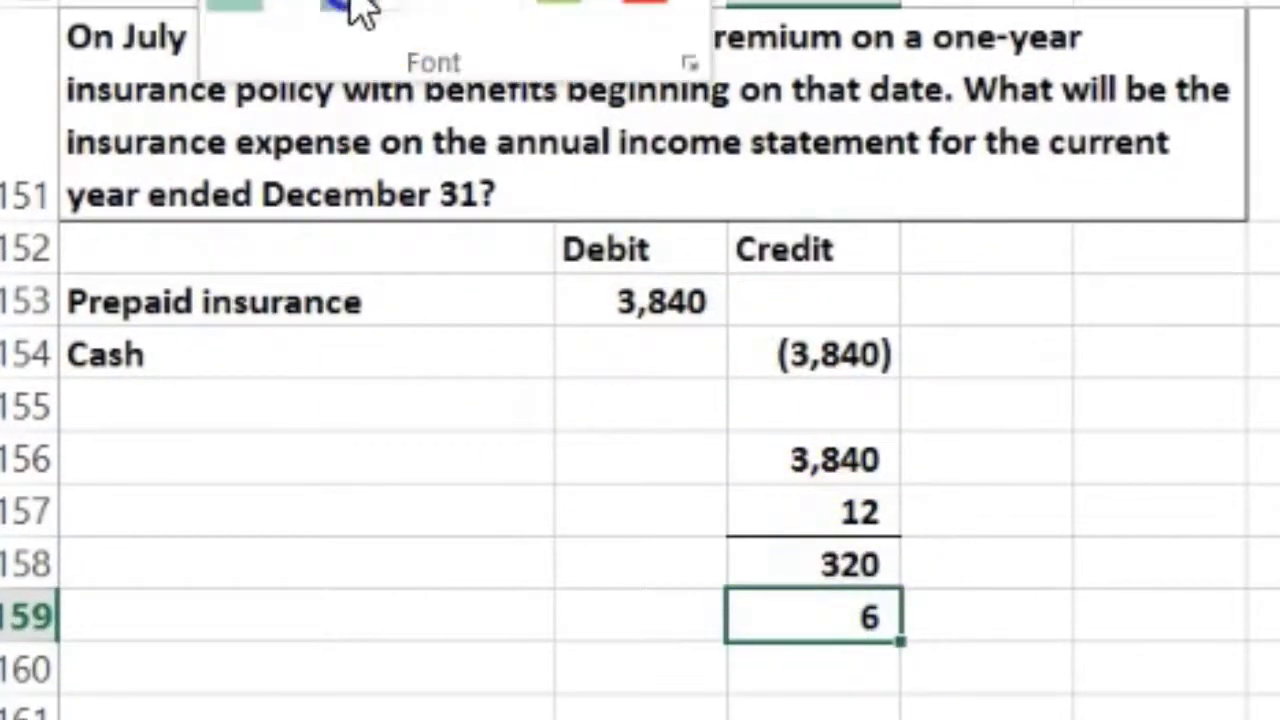
Enter a formula in C160 that multiplies the monthly cost in C158 by the months in C159.
left_click(846, 672)
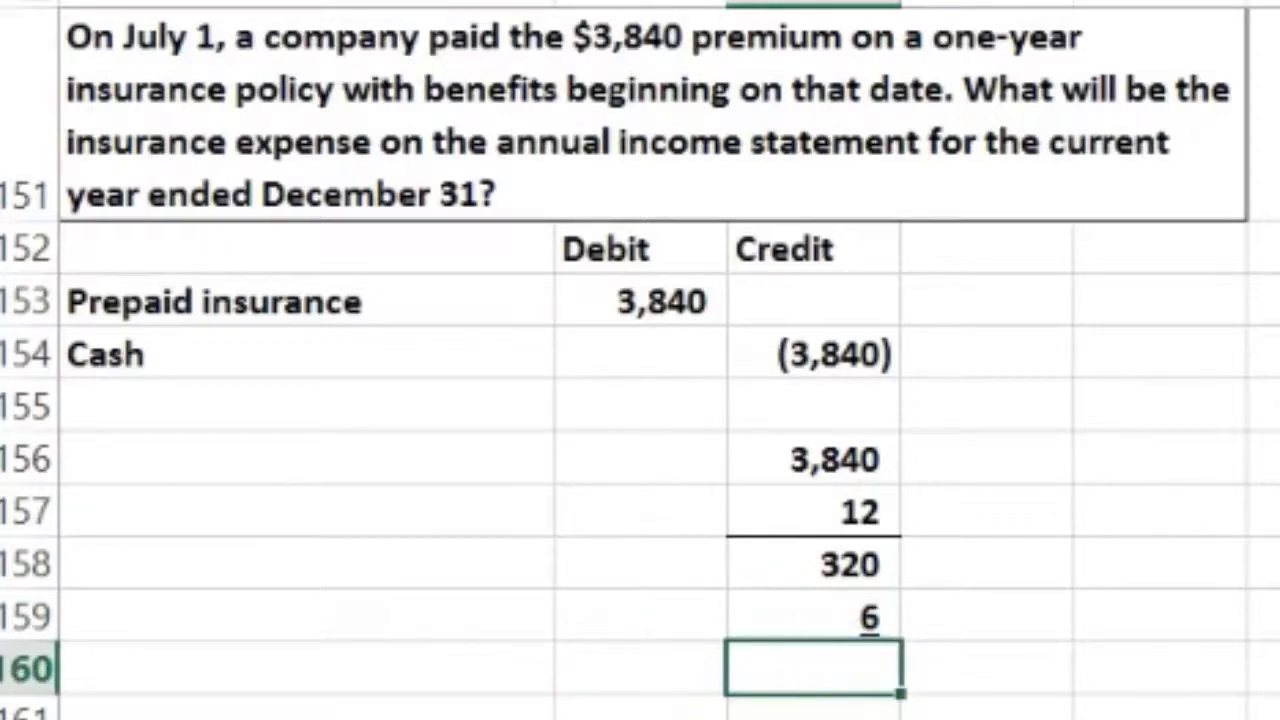
type("=")
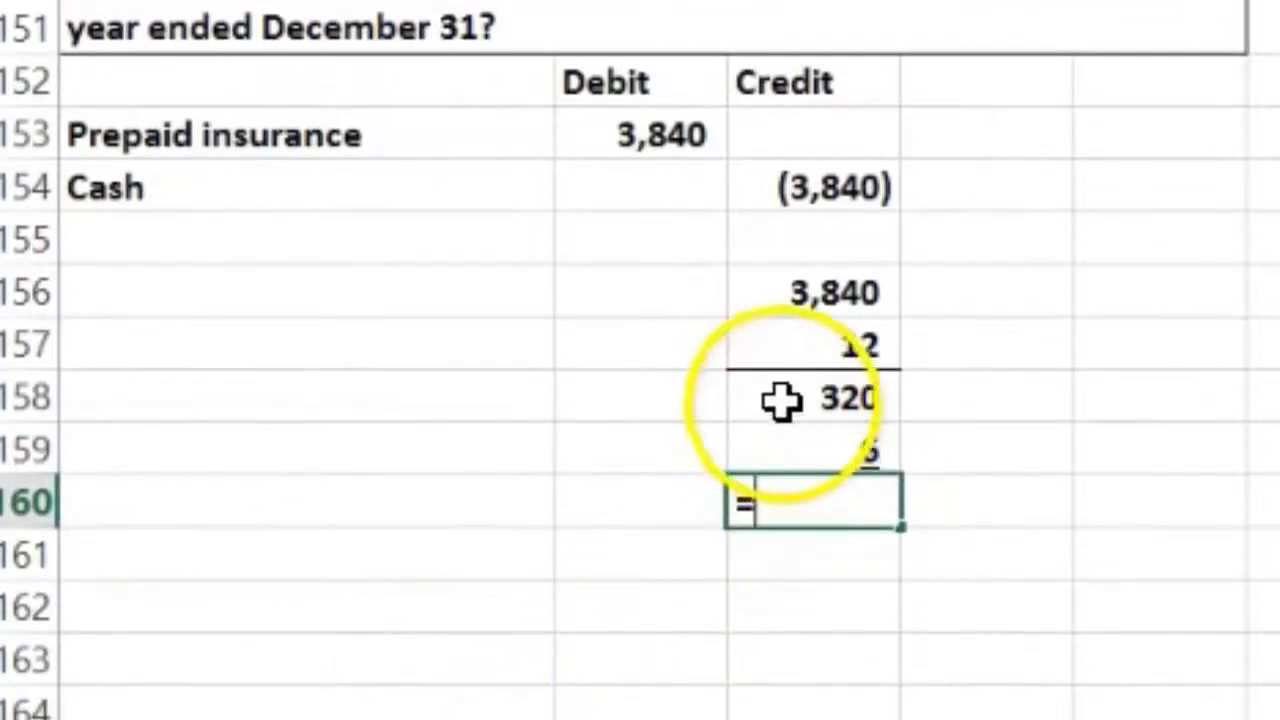
left_click(782, 556)
type("*")
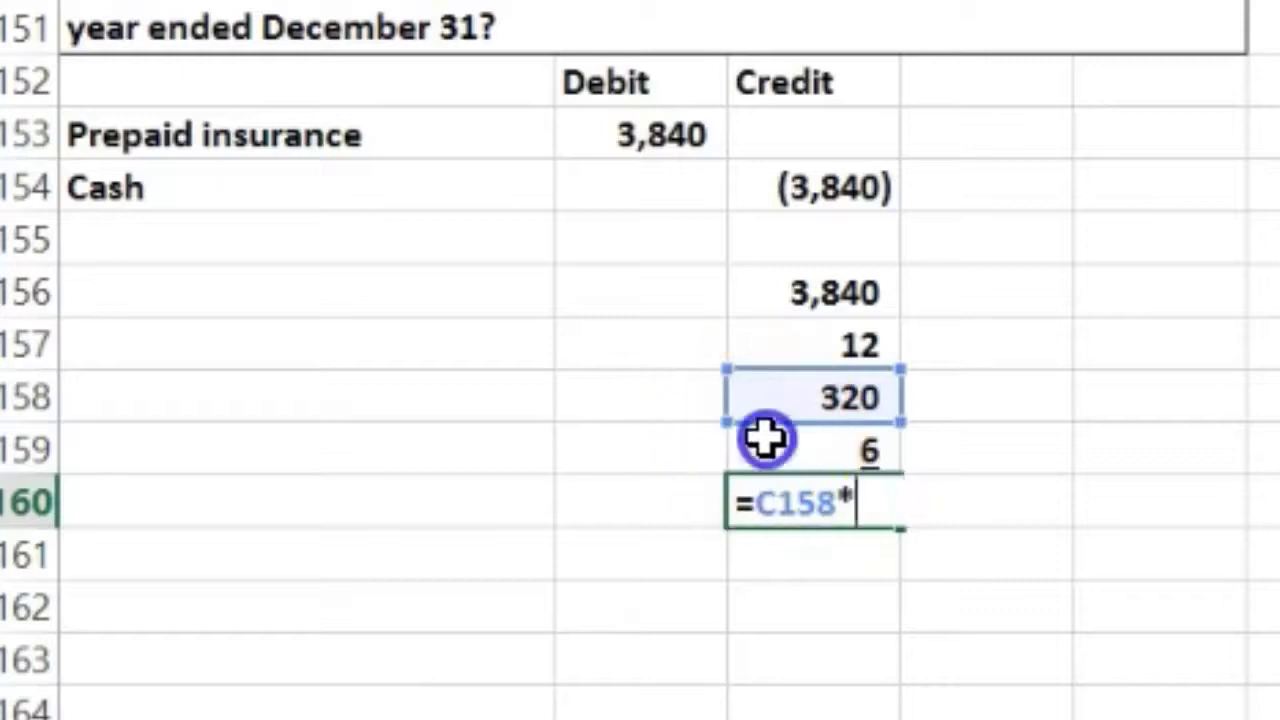
left_click(812, 440)
key("Return")
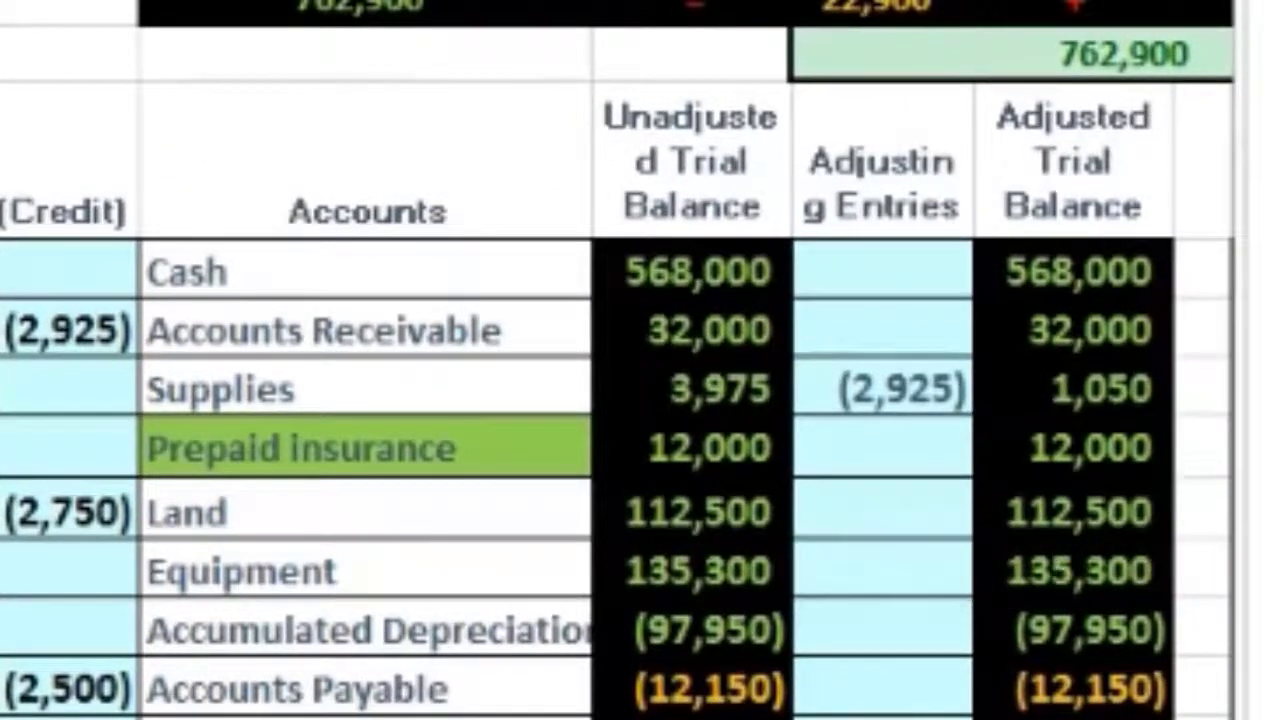
Copy the Insurance Expense account name from the trial balance and paste only its value into A162.
key("shift+F10")
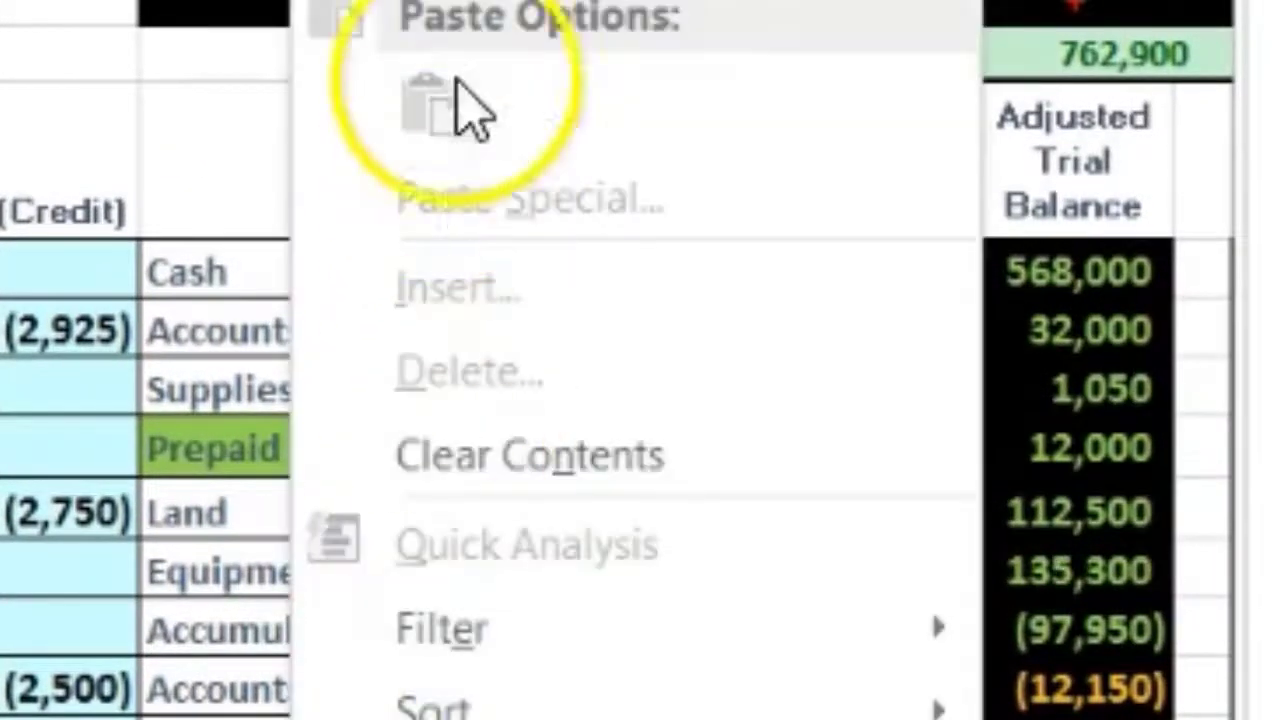
key("Escape")
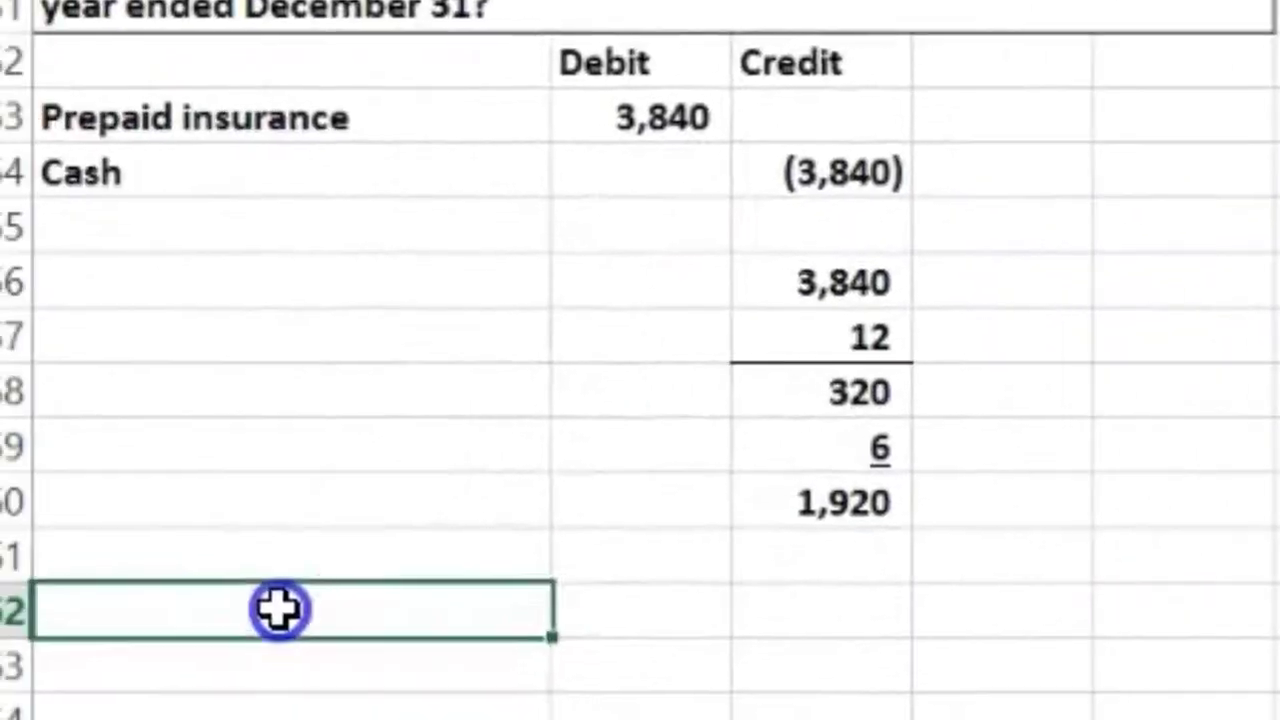
right_click(271, 606)
left_click(505, 12)
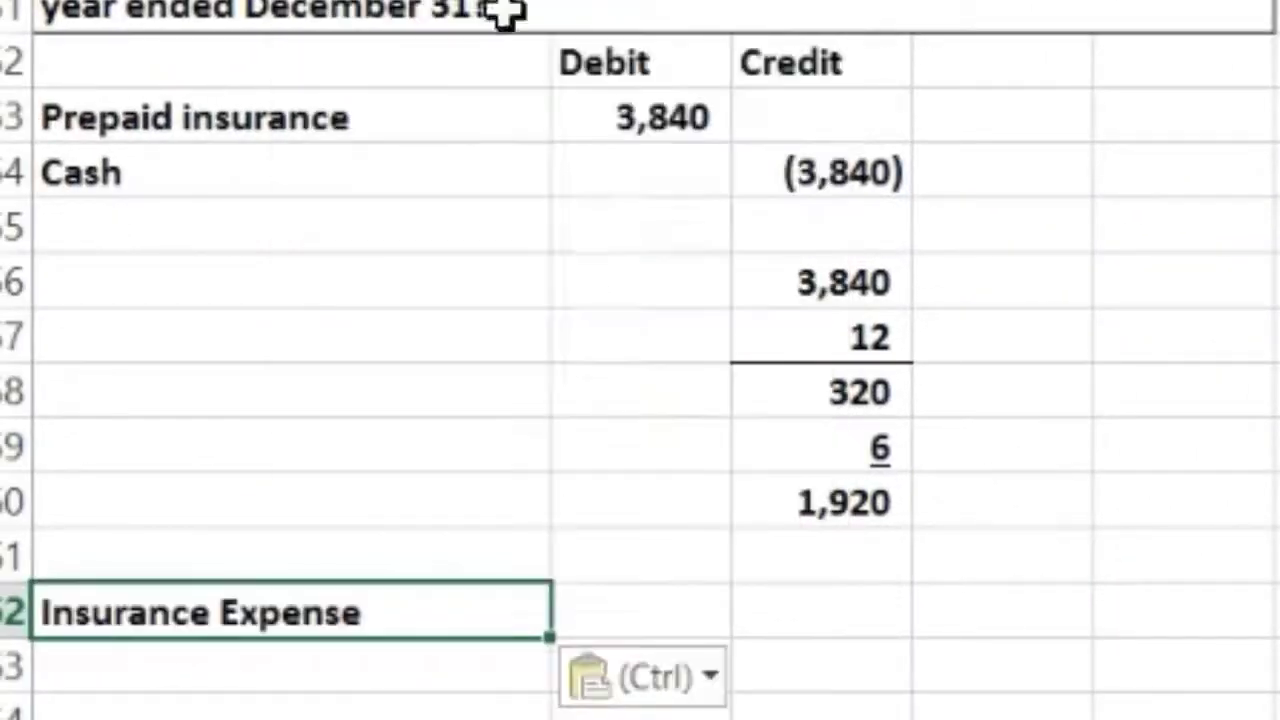
Link the Insurance Expense debit in B162 to the calculated amount in C160.
left_click(626, 609)
type("=")
key("Up")
key("Right")
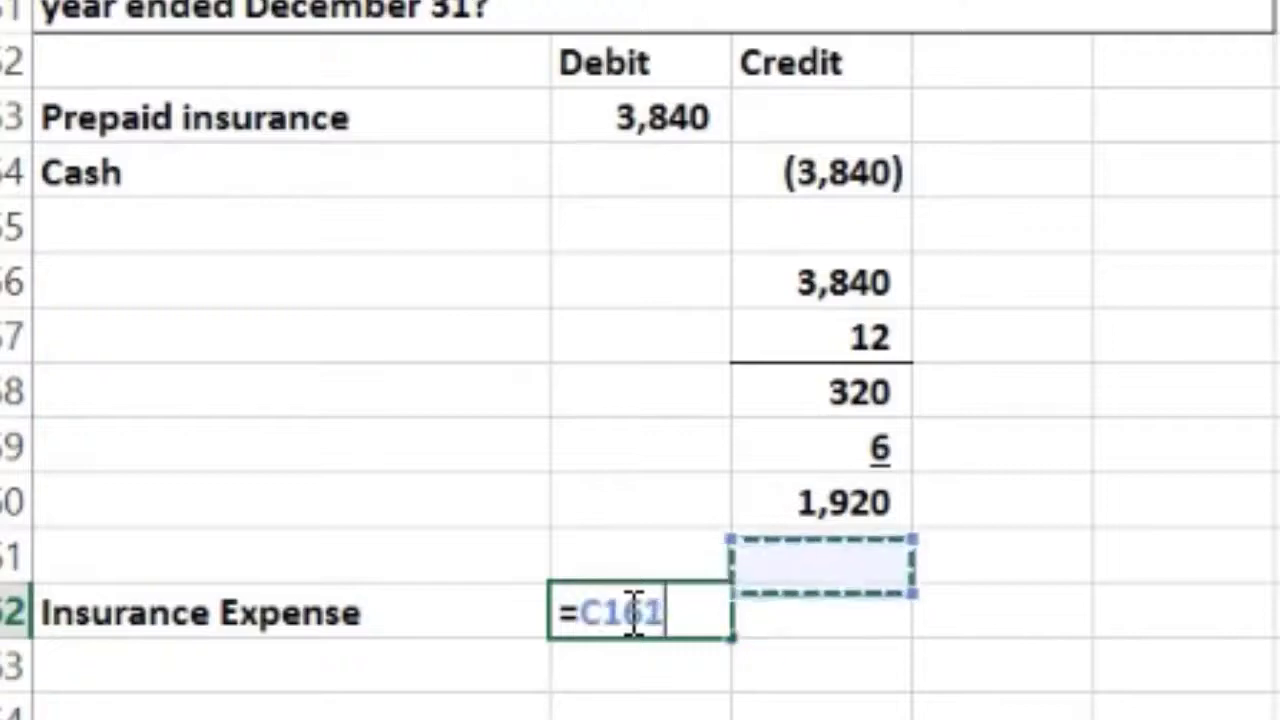
key("Up")
key("Return")
Enter a formula in C163 that makes the credit the negative of the debit in B162.
key("Right")
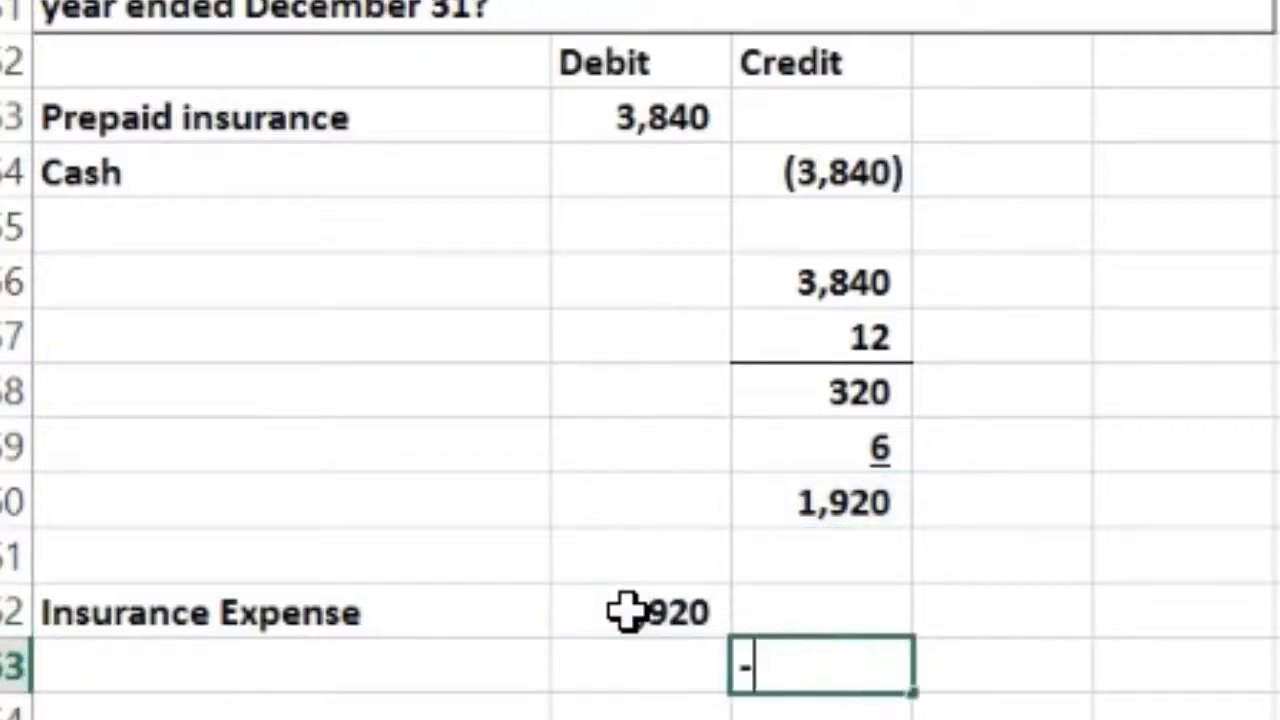
type("-")
left_click(626, 612)
key("Return")
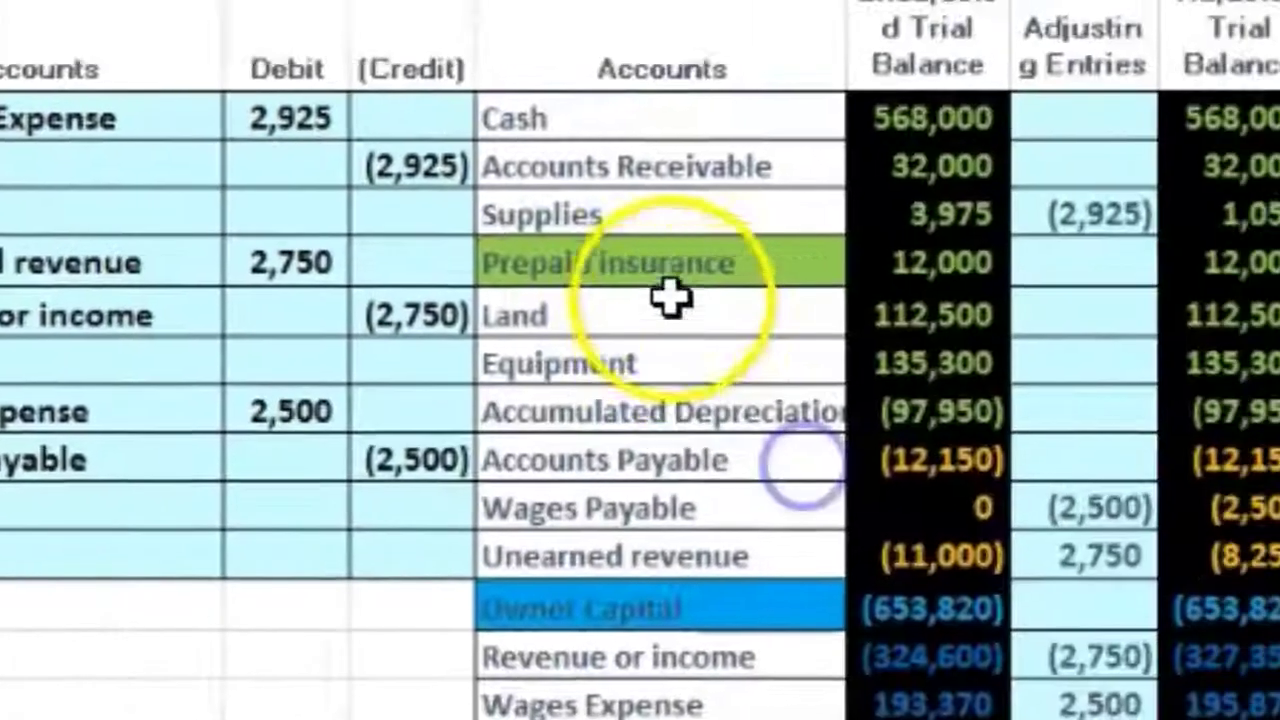
Copy the Prepaid insurance account name from the trial balance and paste only its value into A163.
right_click(665, 275)
left_click(724, 257)
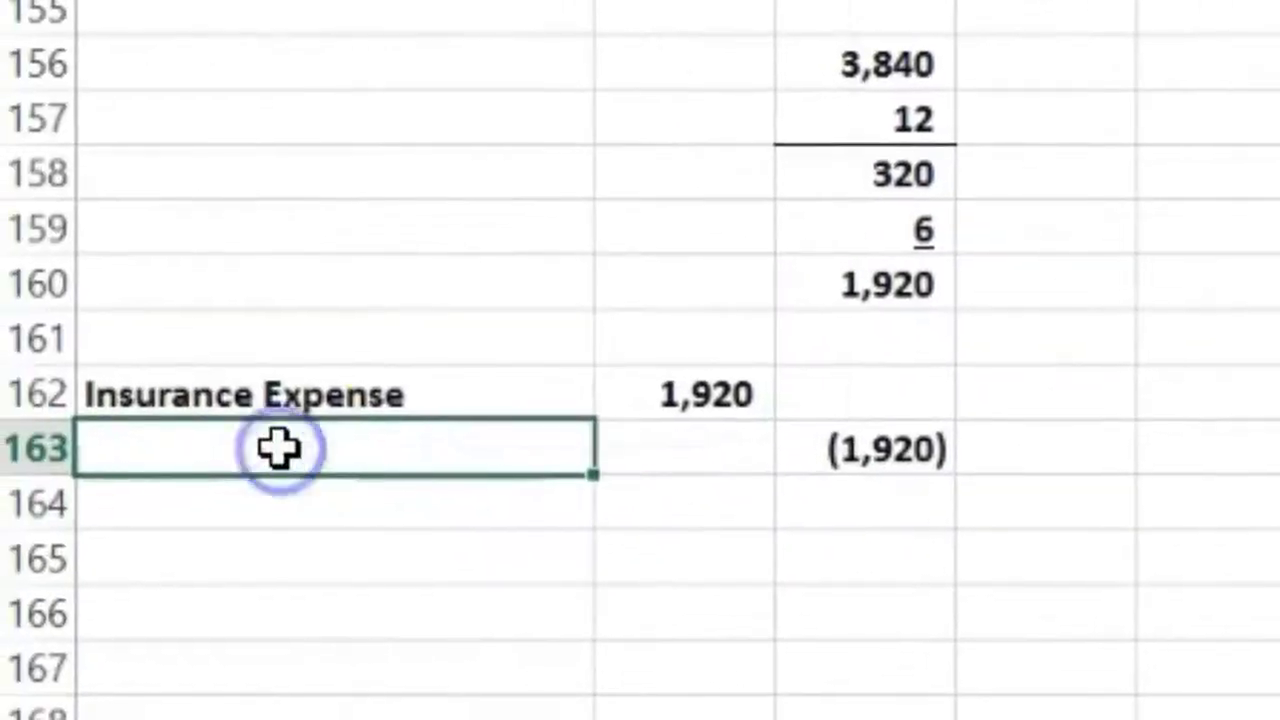
right_click(277, 449)
key("ctrl+v")
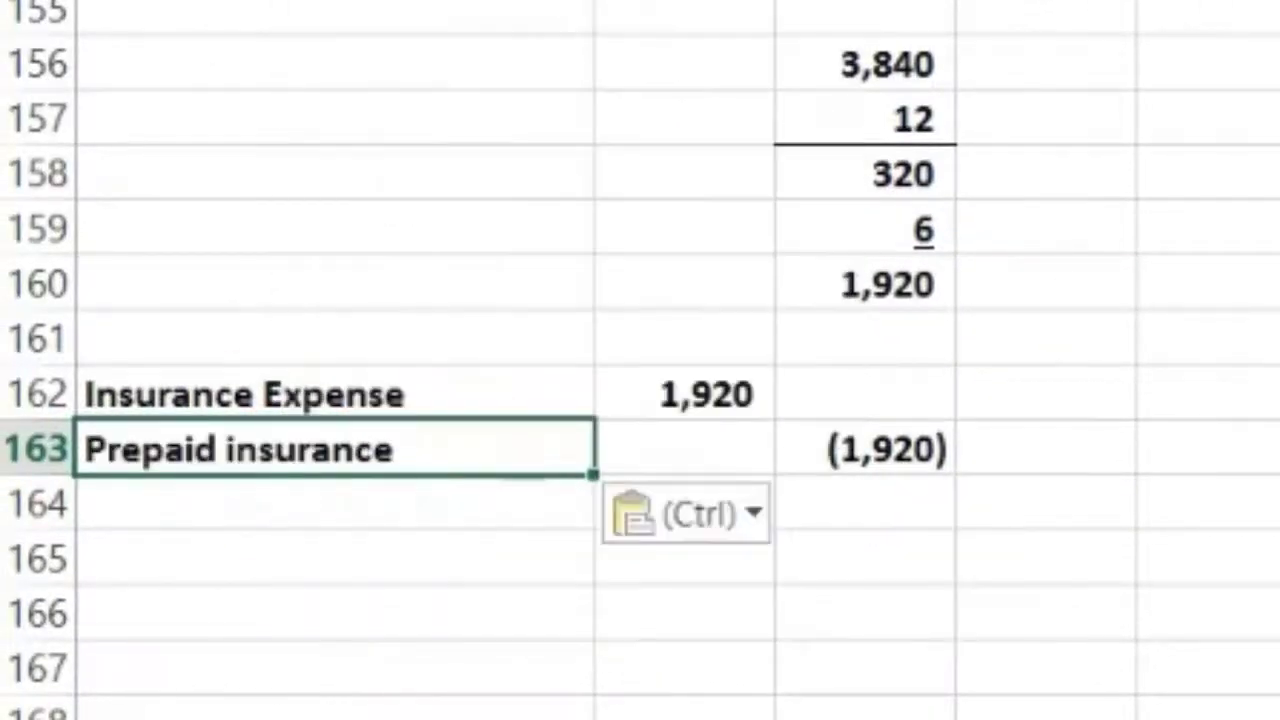
left_click(1111, 451)
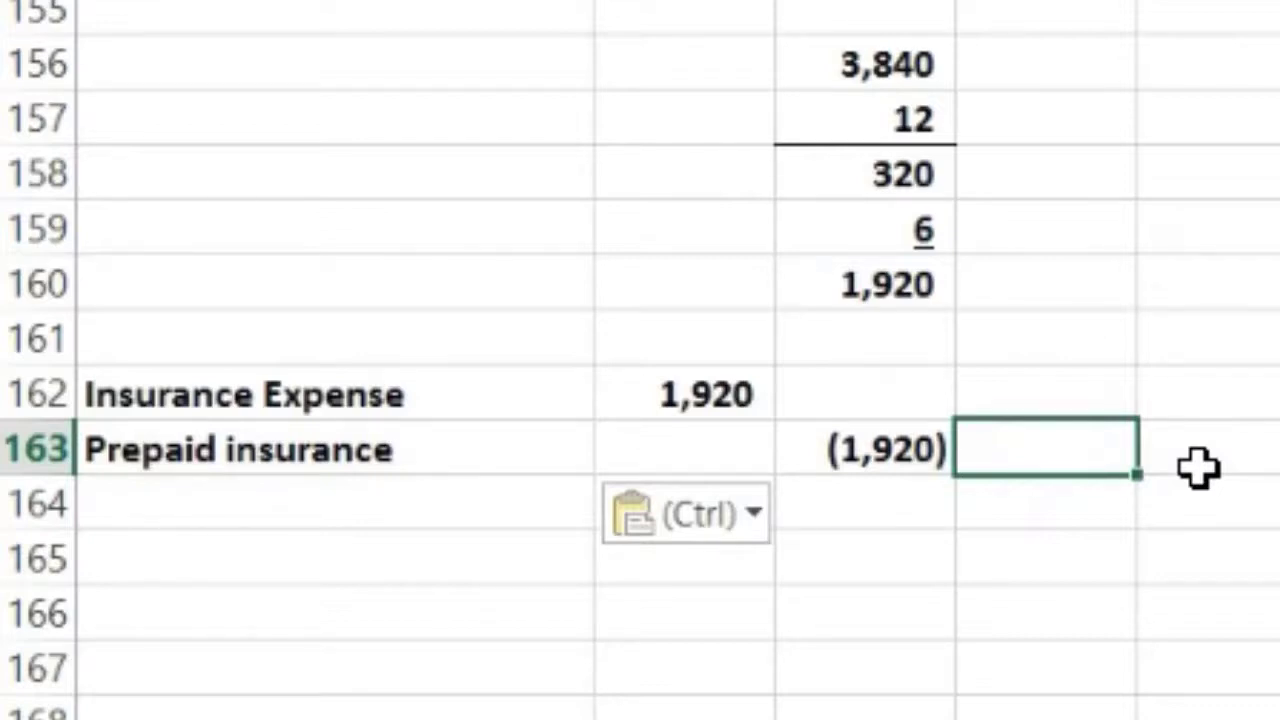
left_click(872, 288)
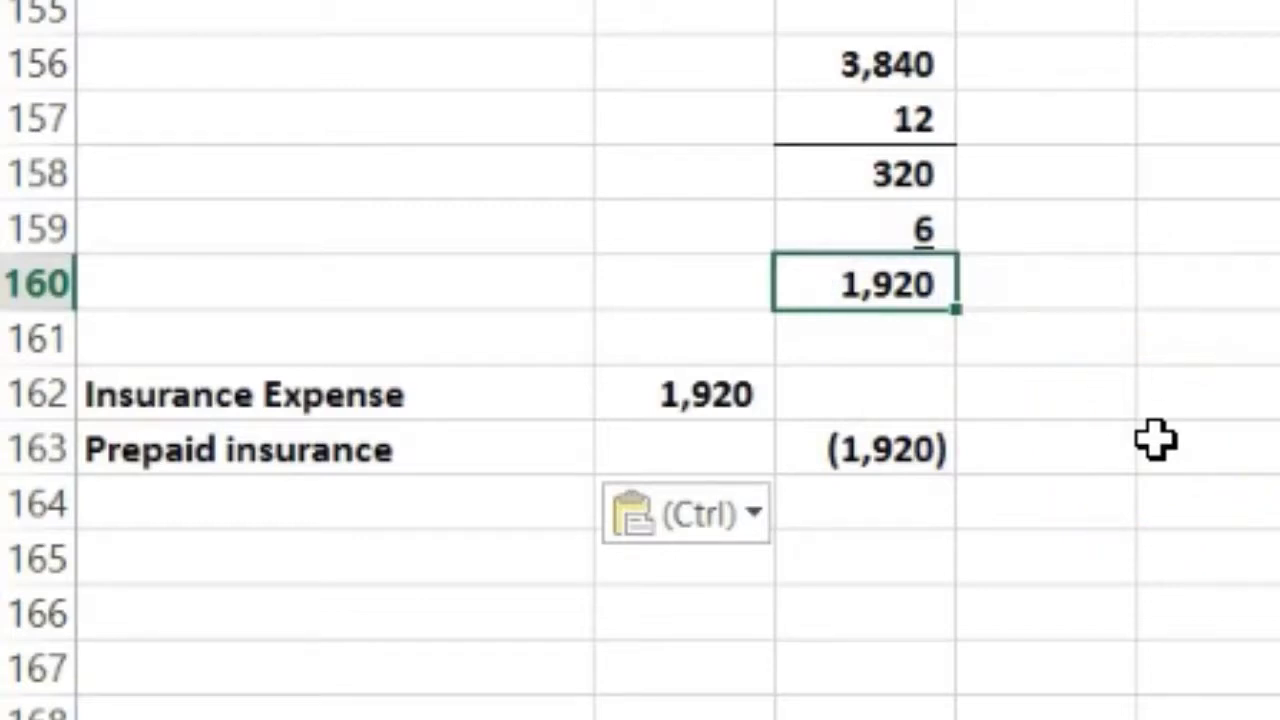
left_click(1187, 414)
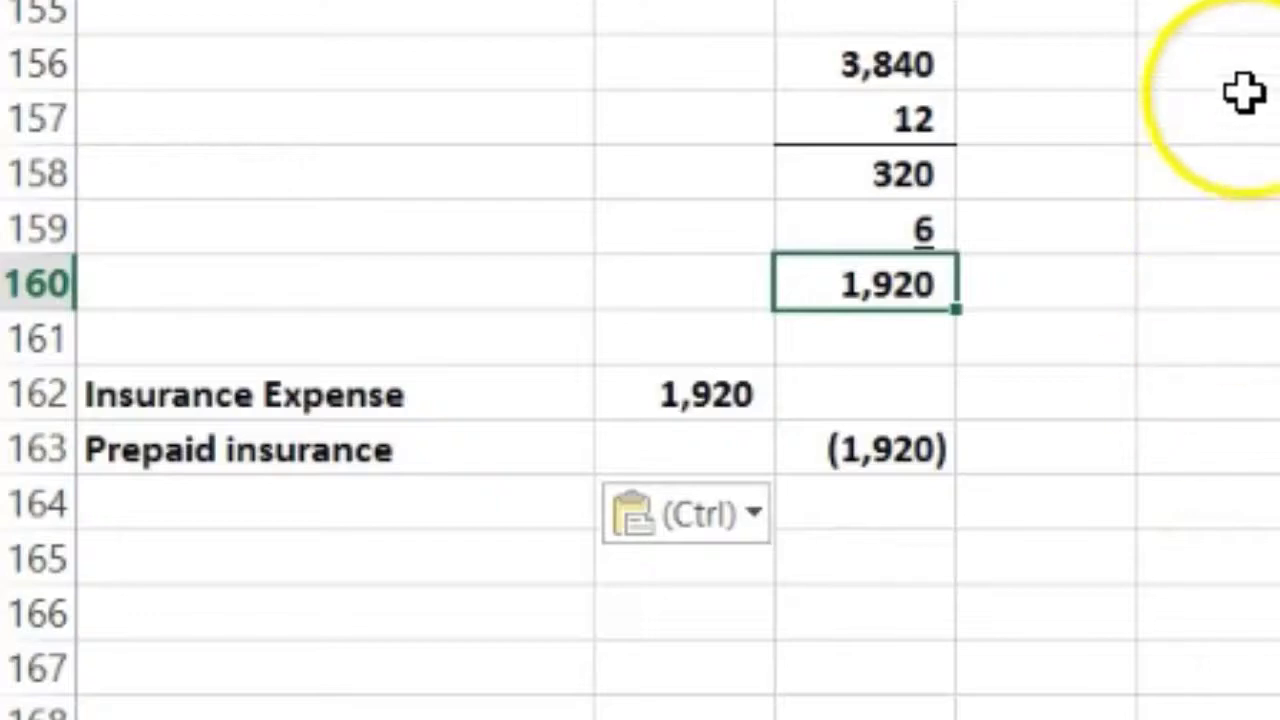
Start a prepaid insurance balance calculation beside the expense calculation with 3,840 in E156 and 1,920 in E157.
left_click(1256, 64)
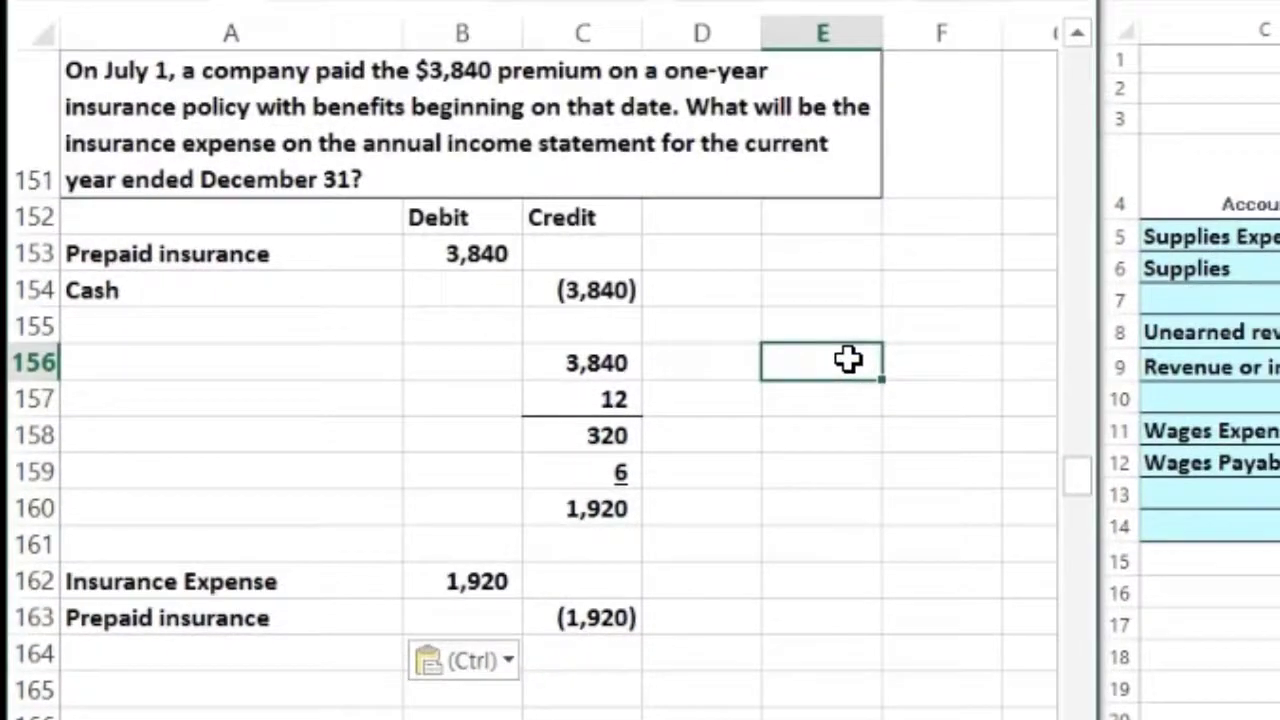
type("3")
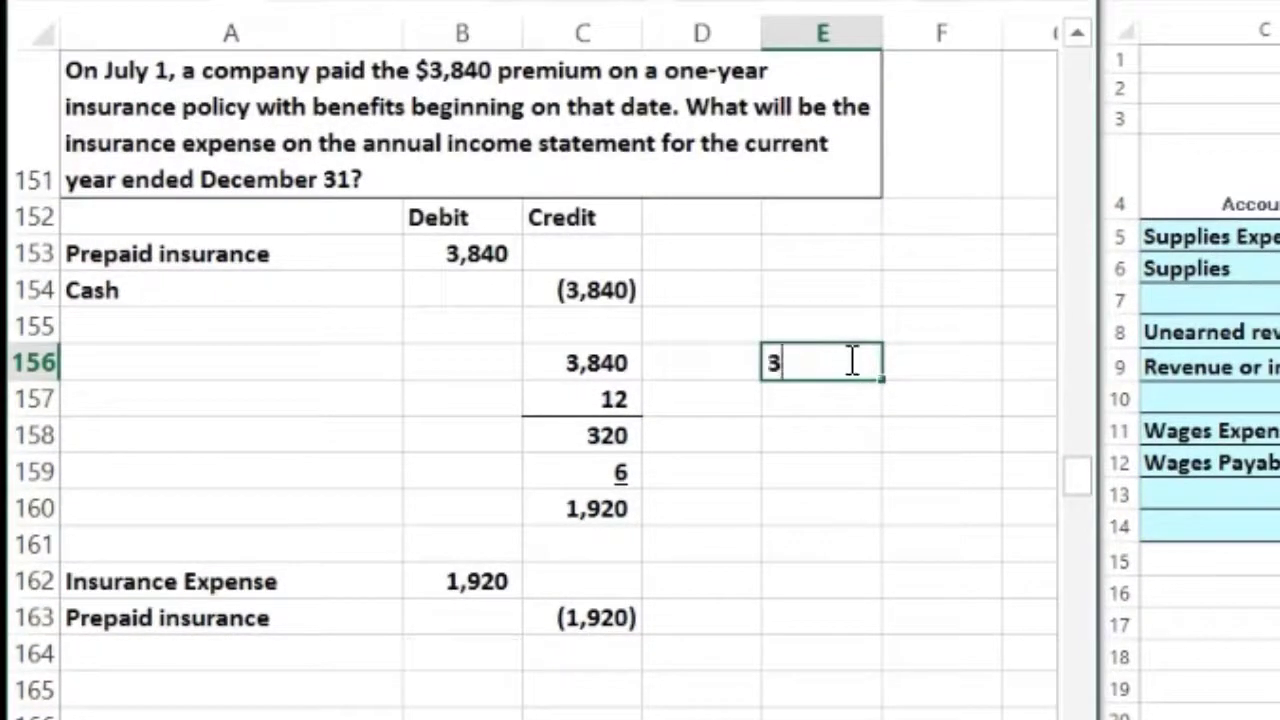
type(",840")
key("Return")
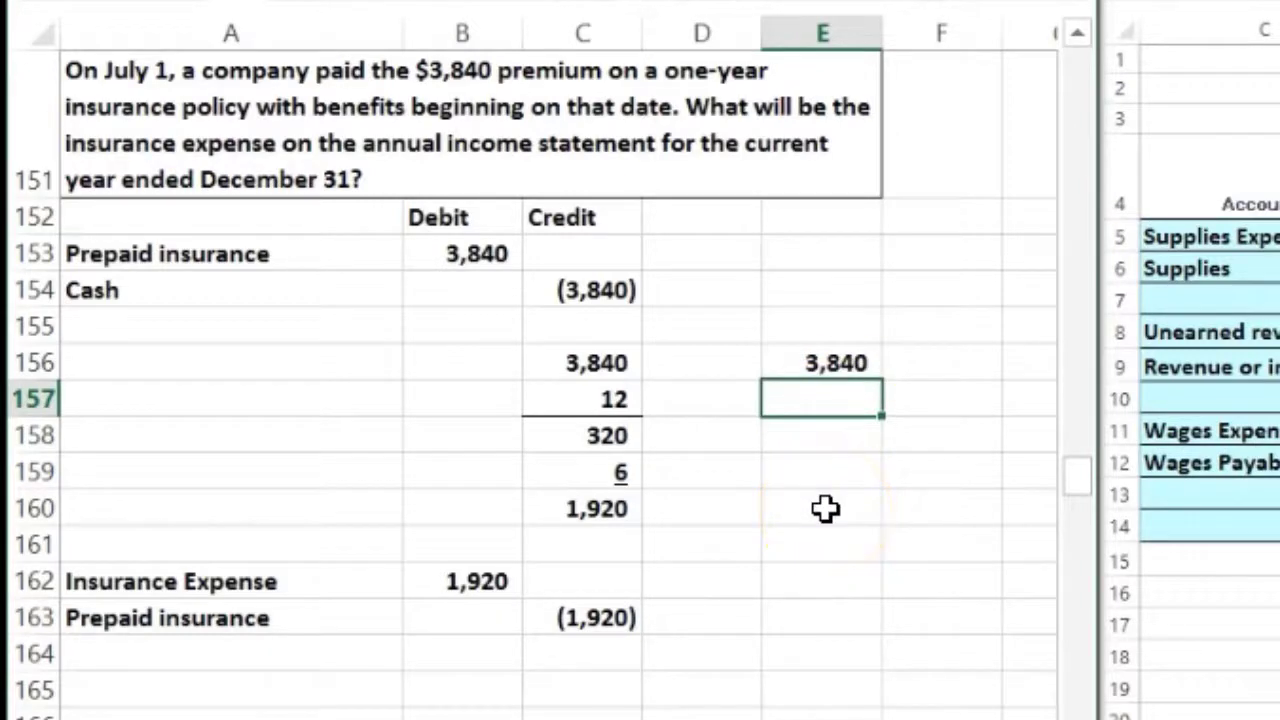
type("1920")
key("Return")
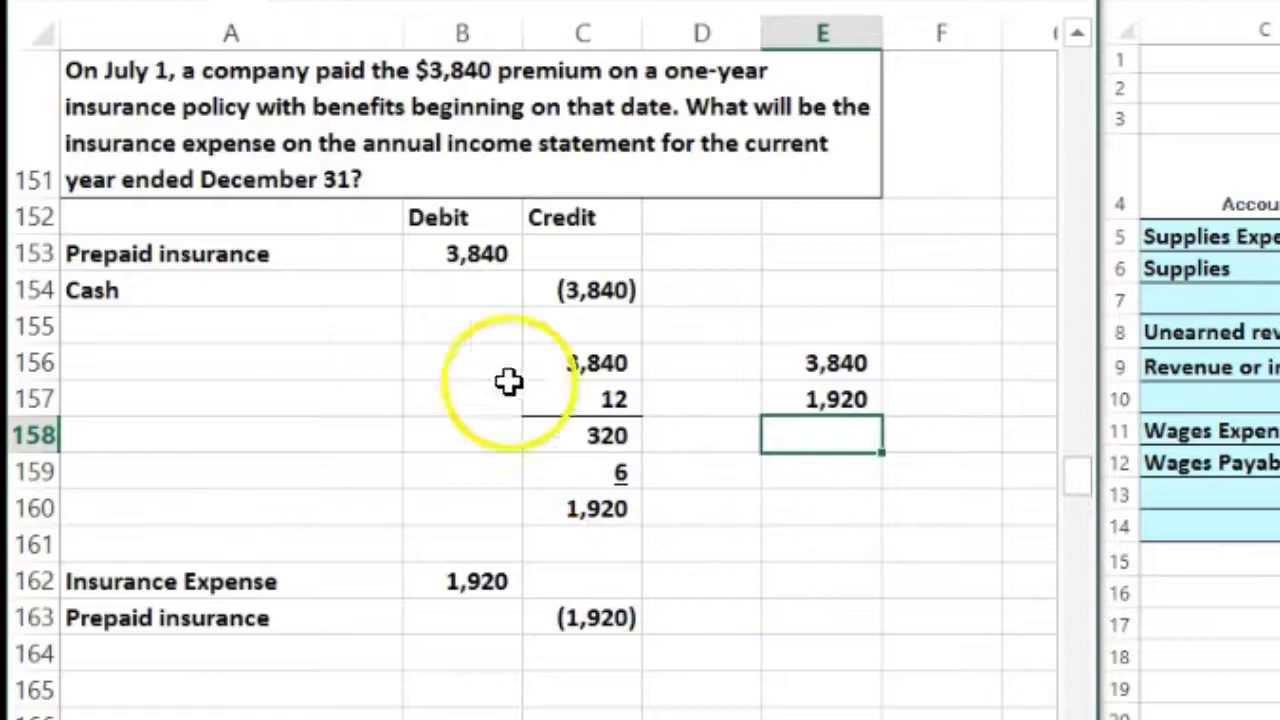
Enter a formula in E158 that subtracts E157 from E156 for the remaining prepaid insurance.
left_click(466, 262)
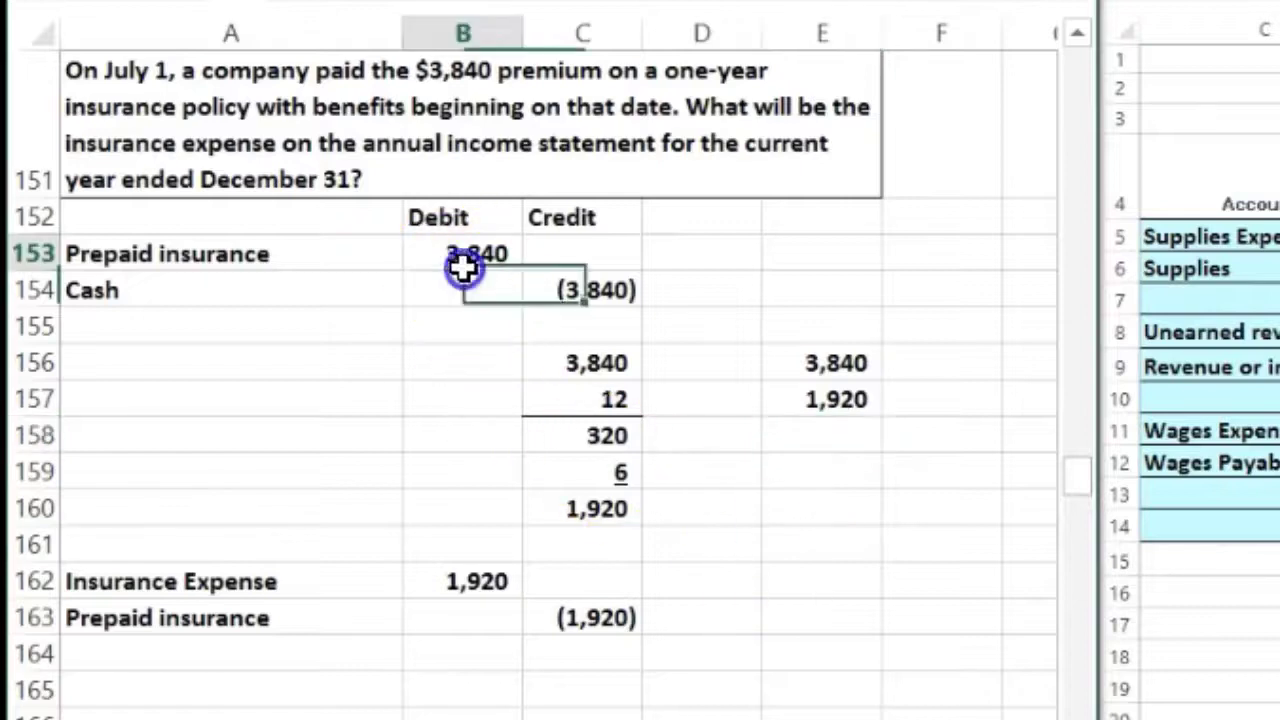
left_click(597, 618)
left_click(834, 437)
type("=")
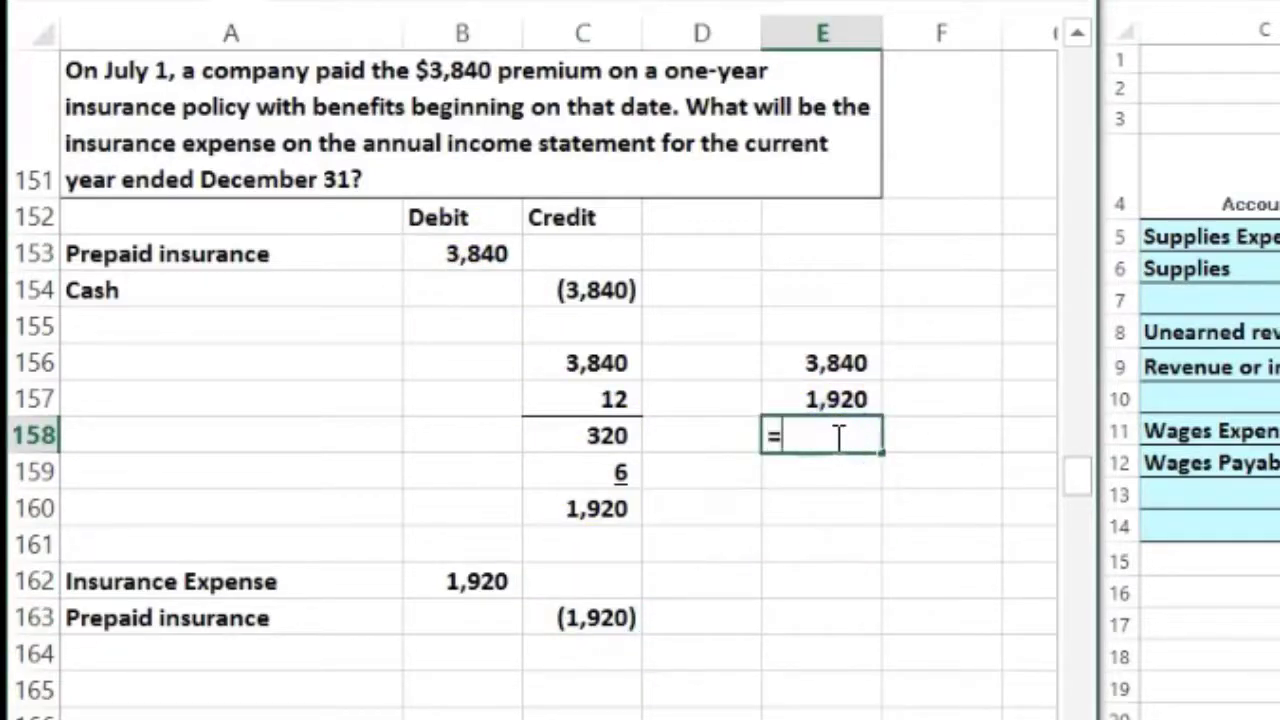
left_click(836, 363)
type("-")
left_click(836, 399)
type("*2")
key("ctrl+Return")
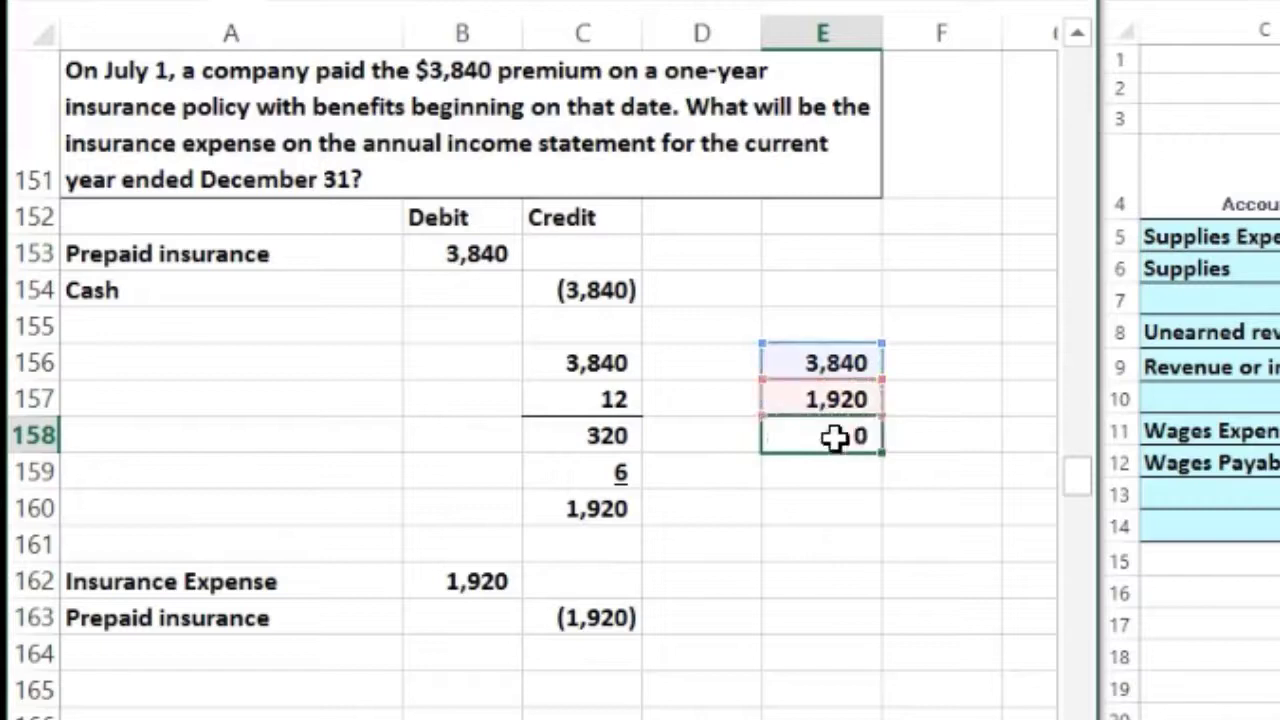
key("Return")
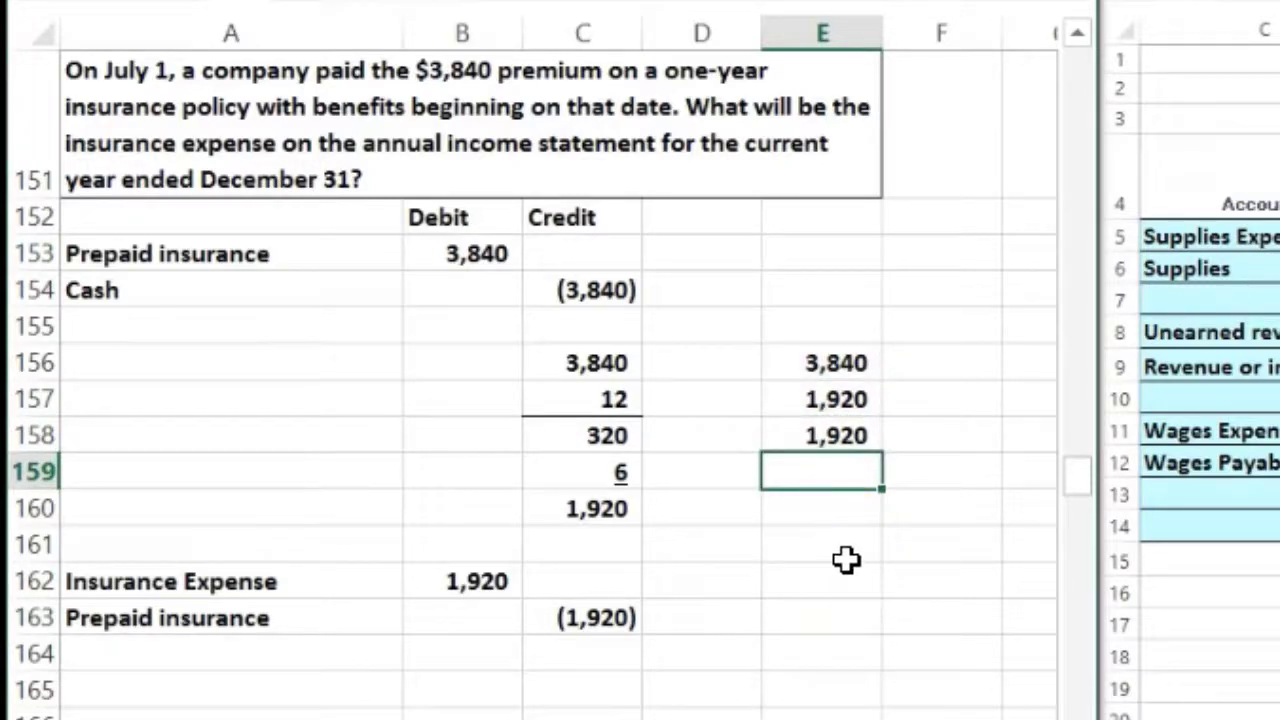
left_click(849, 440)
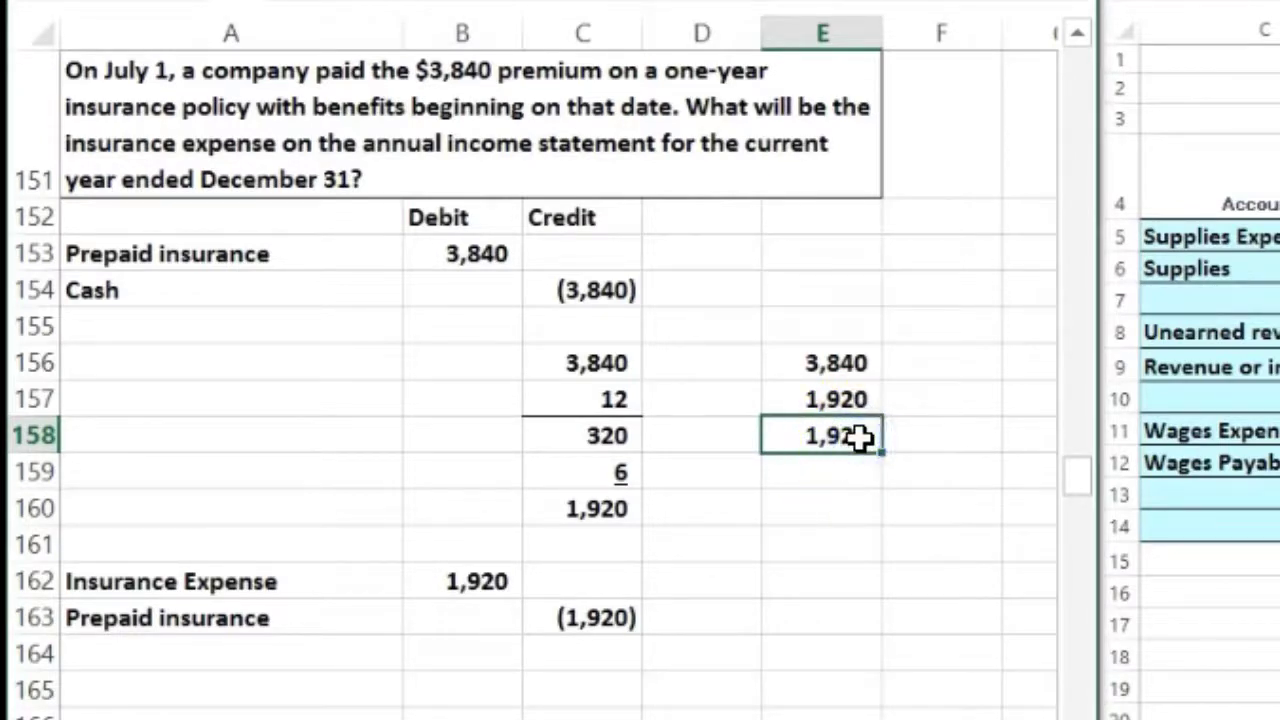
left_click(463, 580)
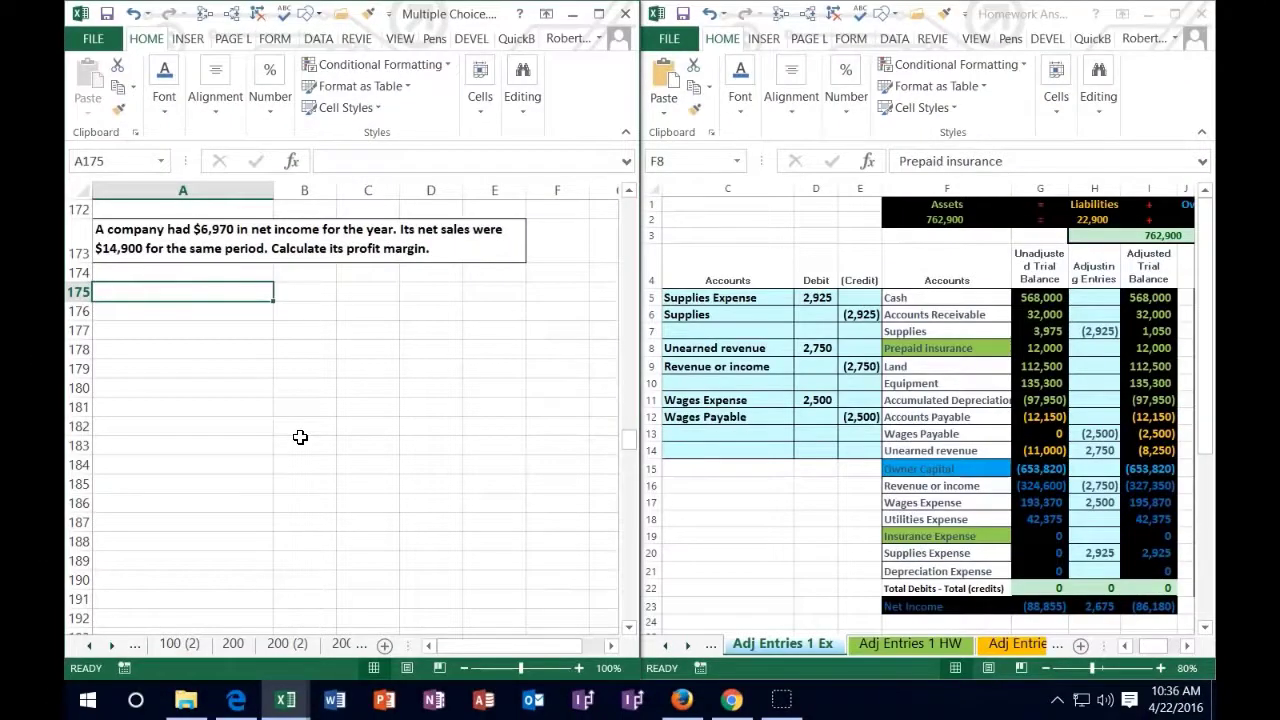
Label A175 Sales with an amount of 14,900 in B175, and label A176 Exp, leaving B176 empty.
type("Sales")
key("Tab")
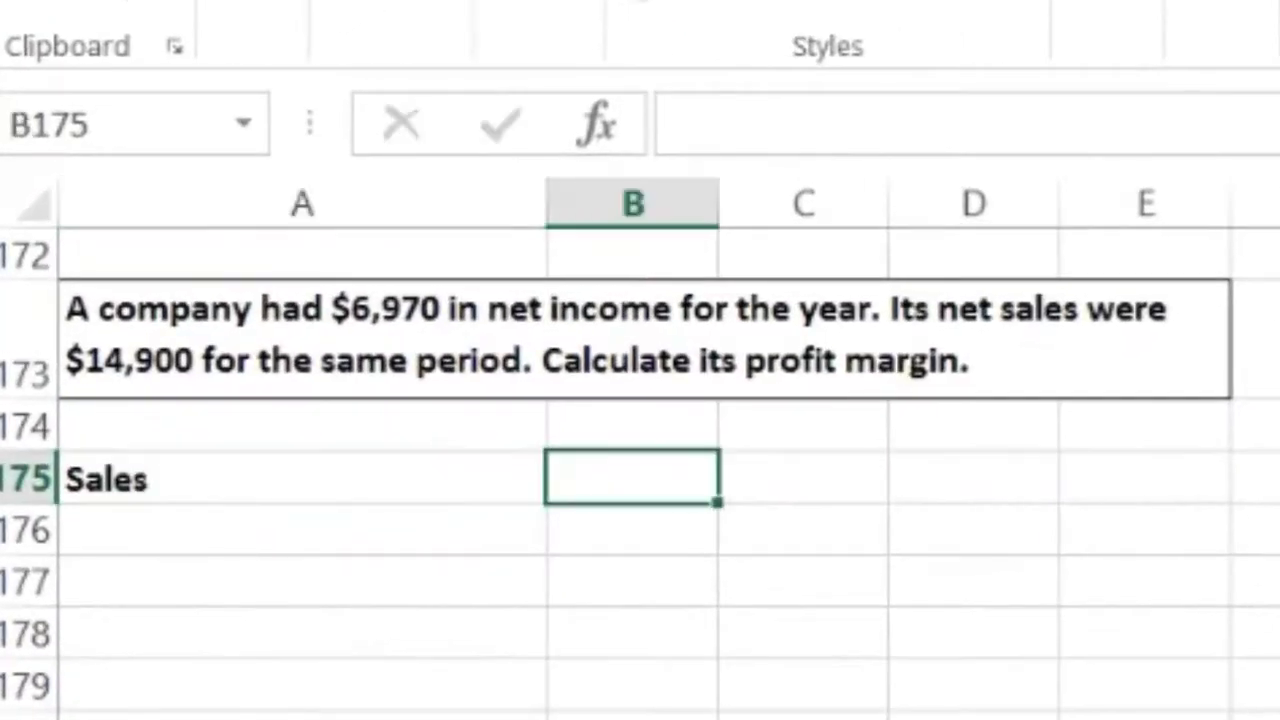
type("14900")
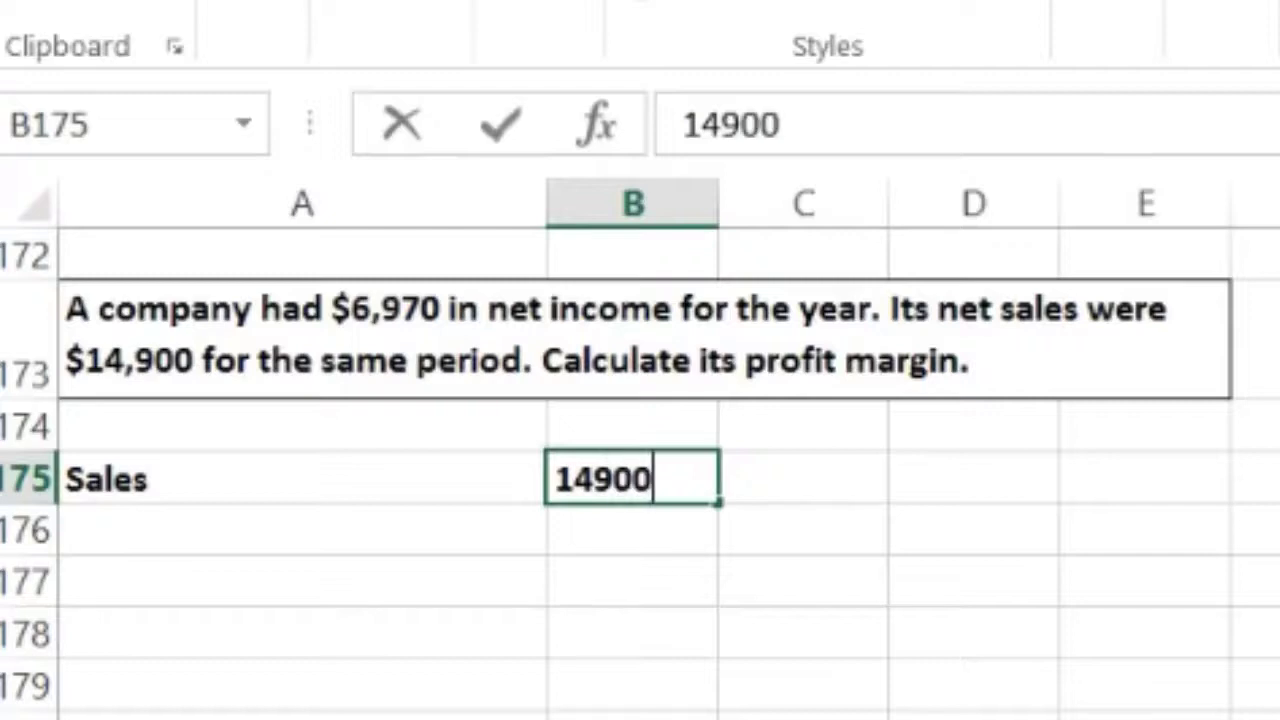
key("Return")
type("Exp")
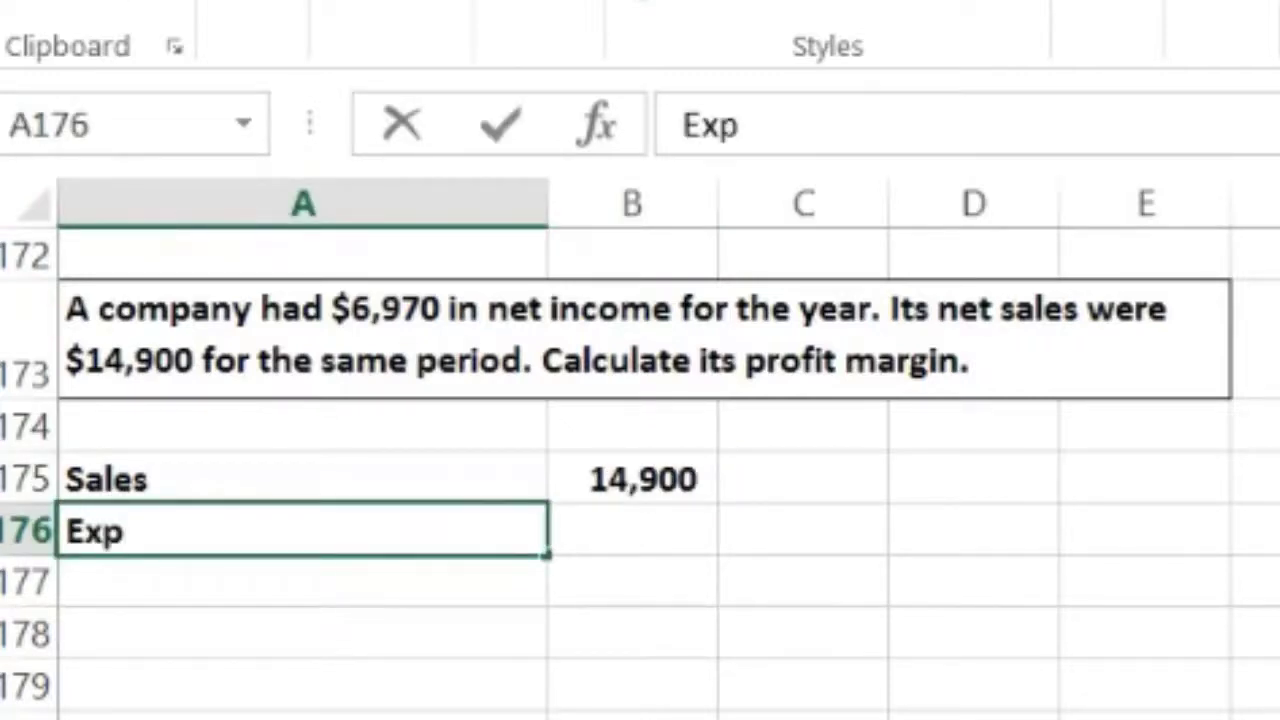
key("Tab")
key("Return")
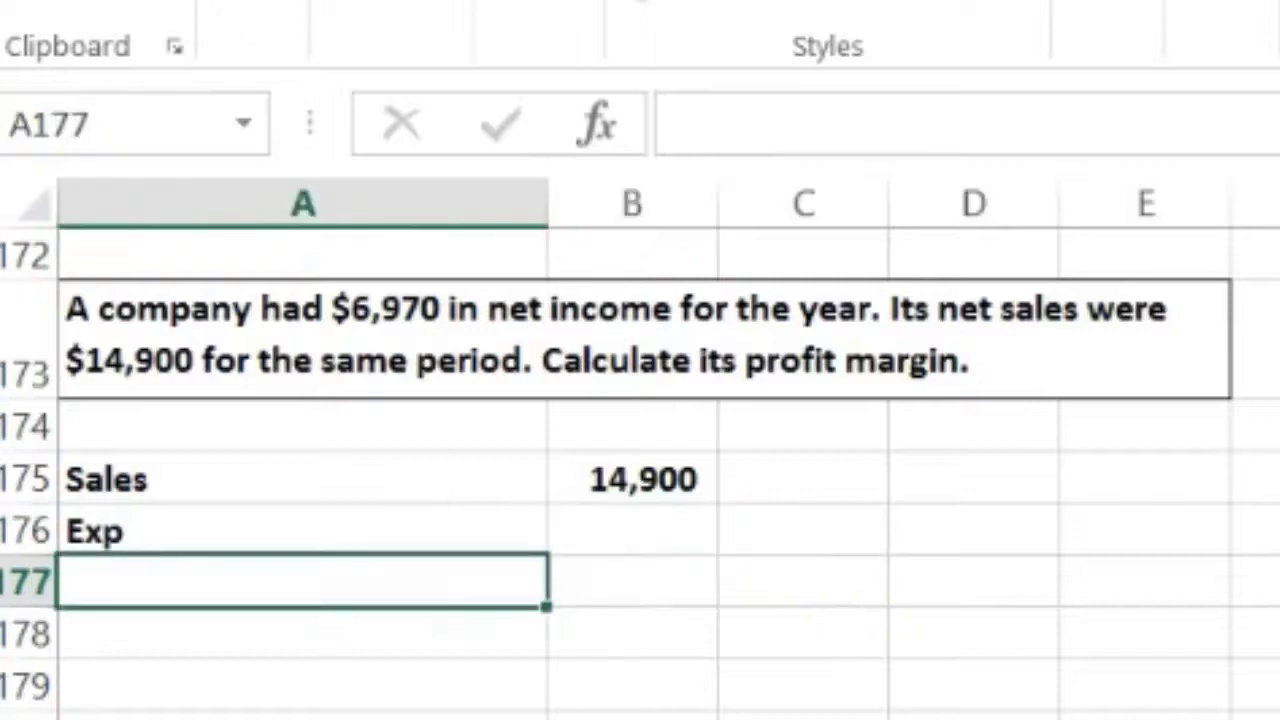
Label A177 Net income and enter 6,970 as its amount in B177.
type("Net income")
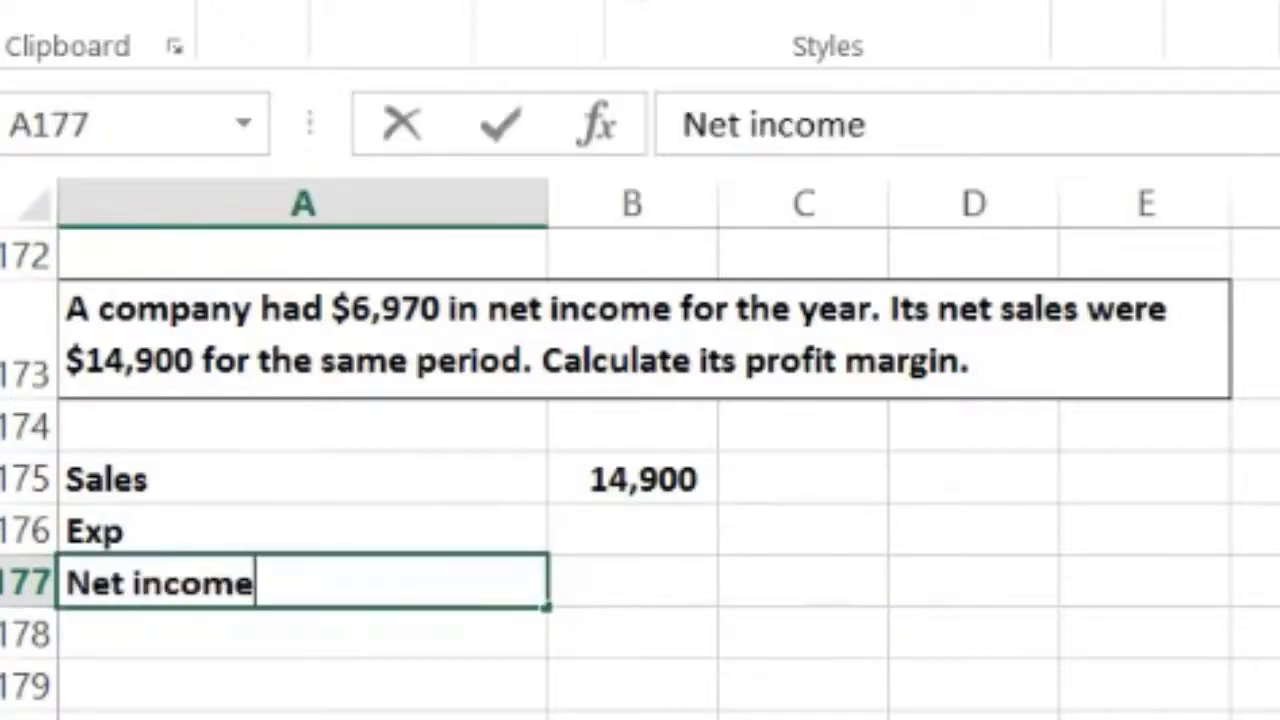
key("Tab")
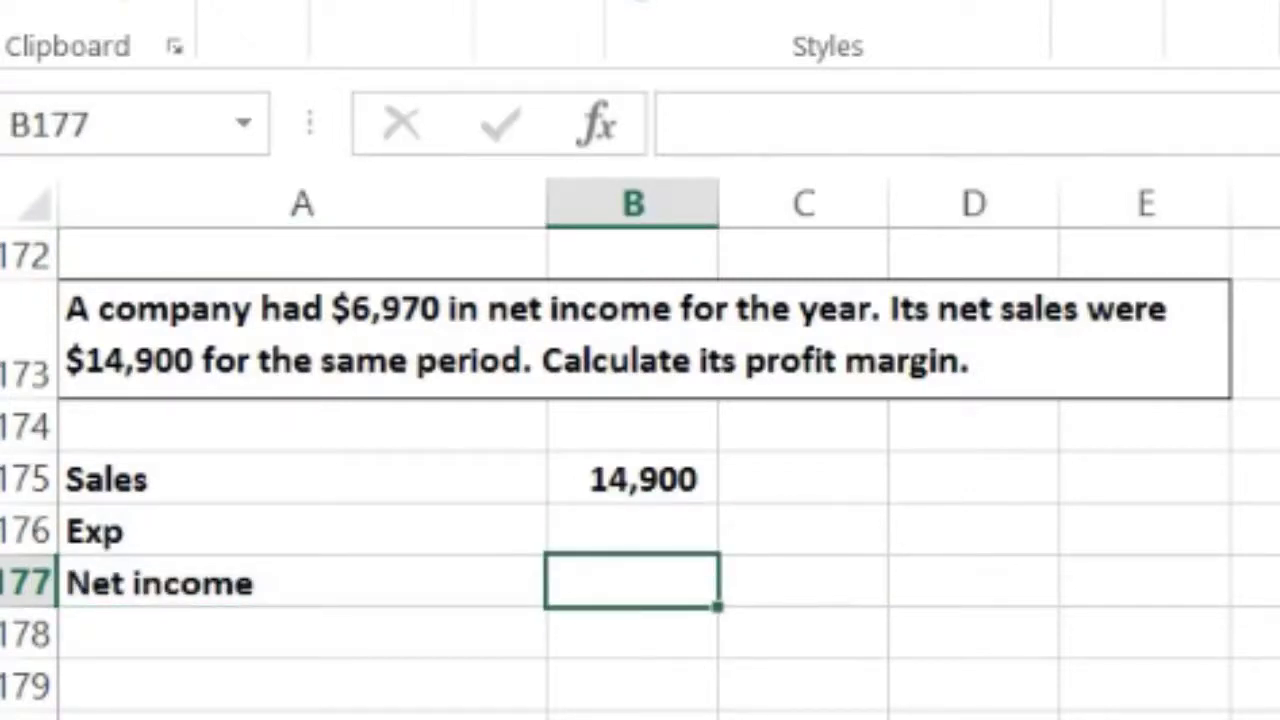
type("6970")
key("Return")
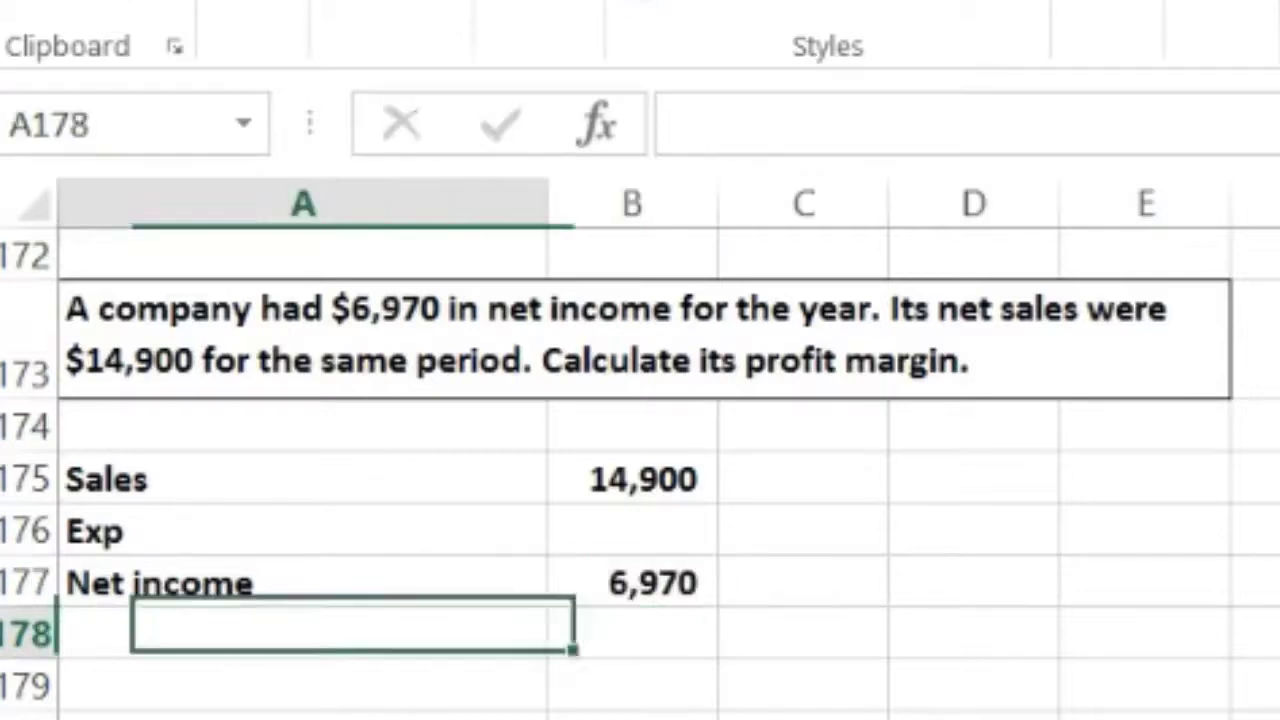
Examine the Sales, Exp and Net income cells in B175:B177 to see which amount is missing.
key("Up")
key("Up")
left_click(632, 530)
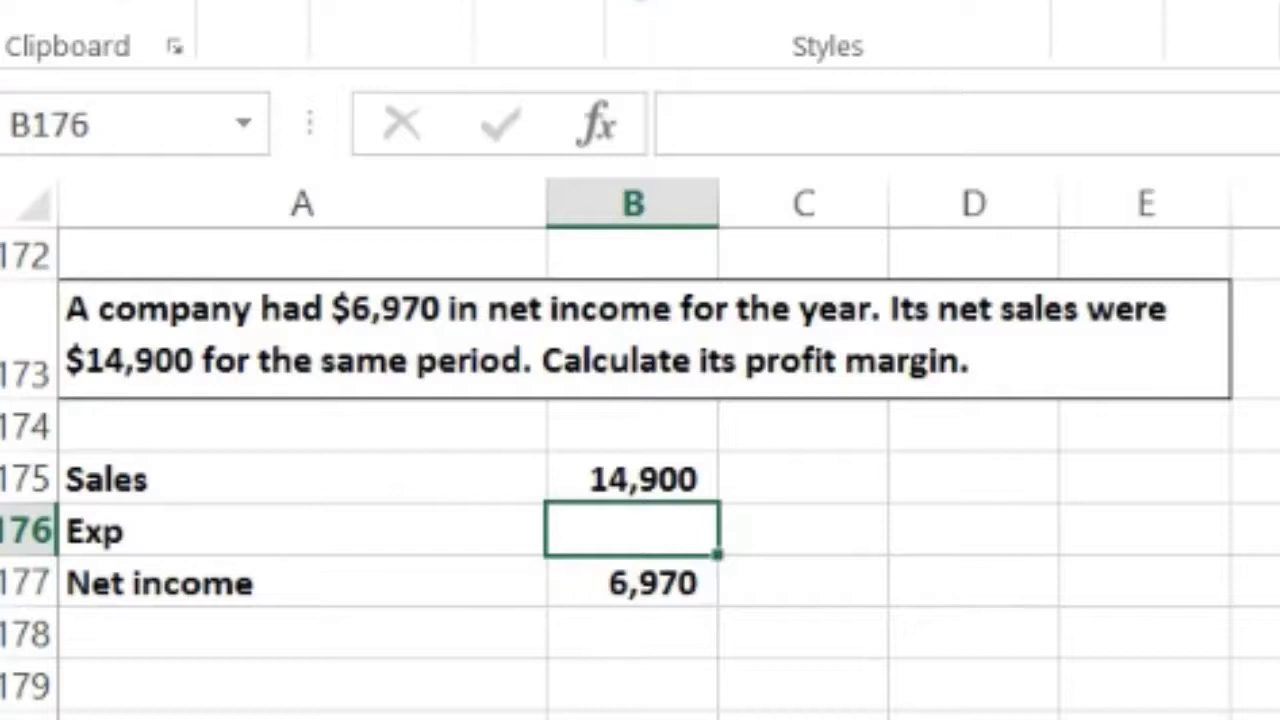
left_click(632, 478)
left_click(632, 530)
left_click(632, 582)
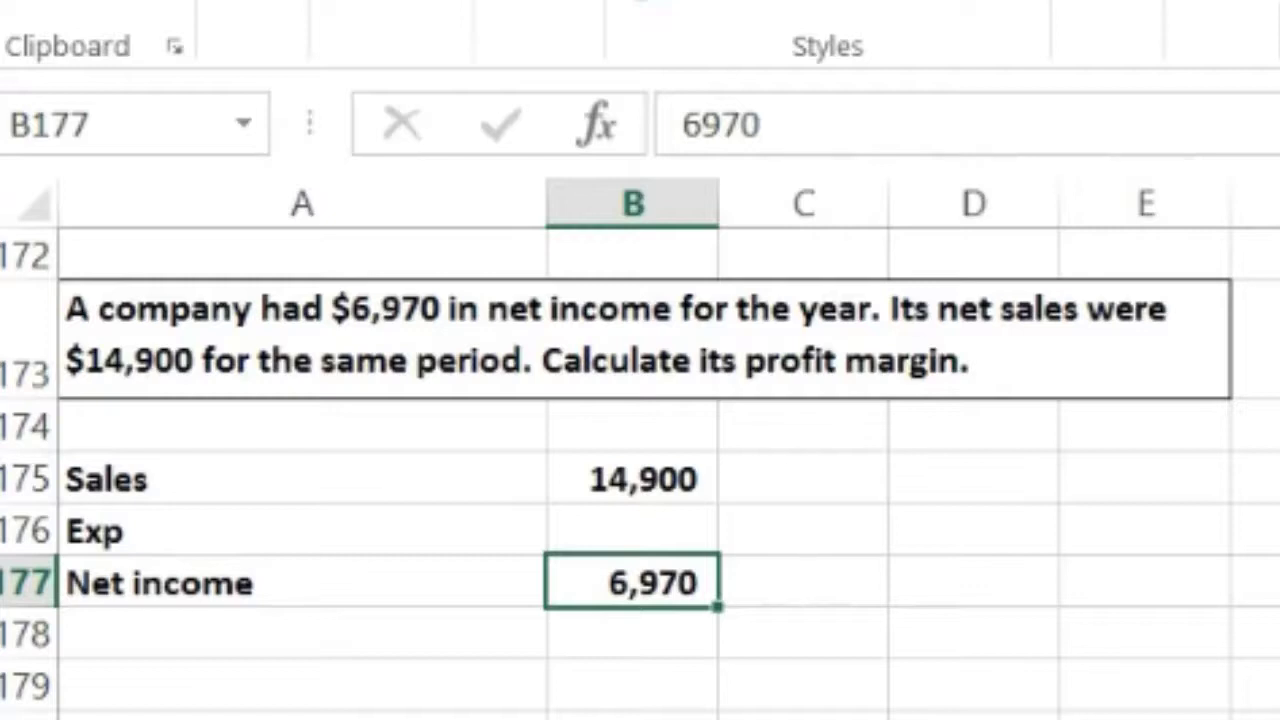
left_click(632, 478)
left_click(632, 582)
Write the note "14,000 - Exp = 6,970" in D176 beside the Exp row.
left_click(632, 530)
left_click(803, 530)
left_click(973, 530)
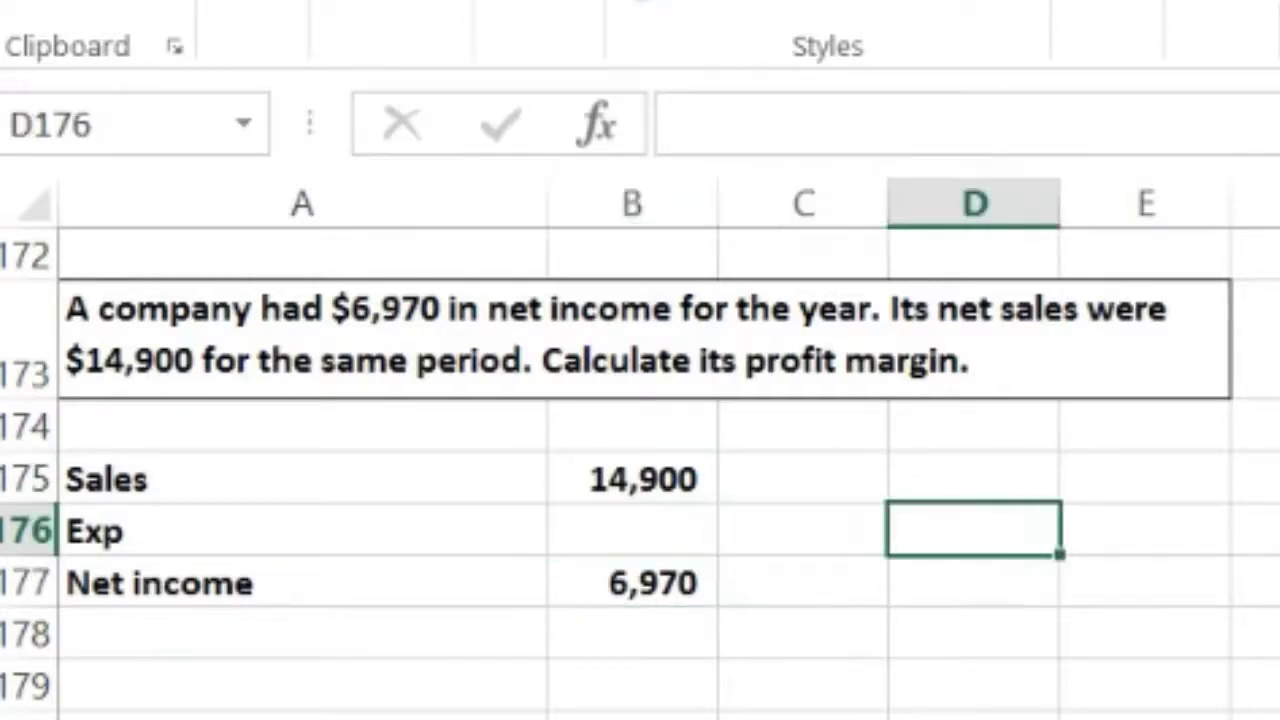
type("14")
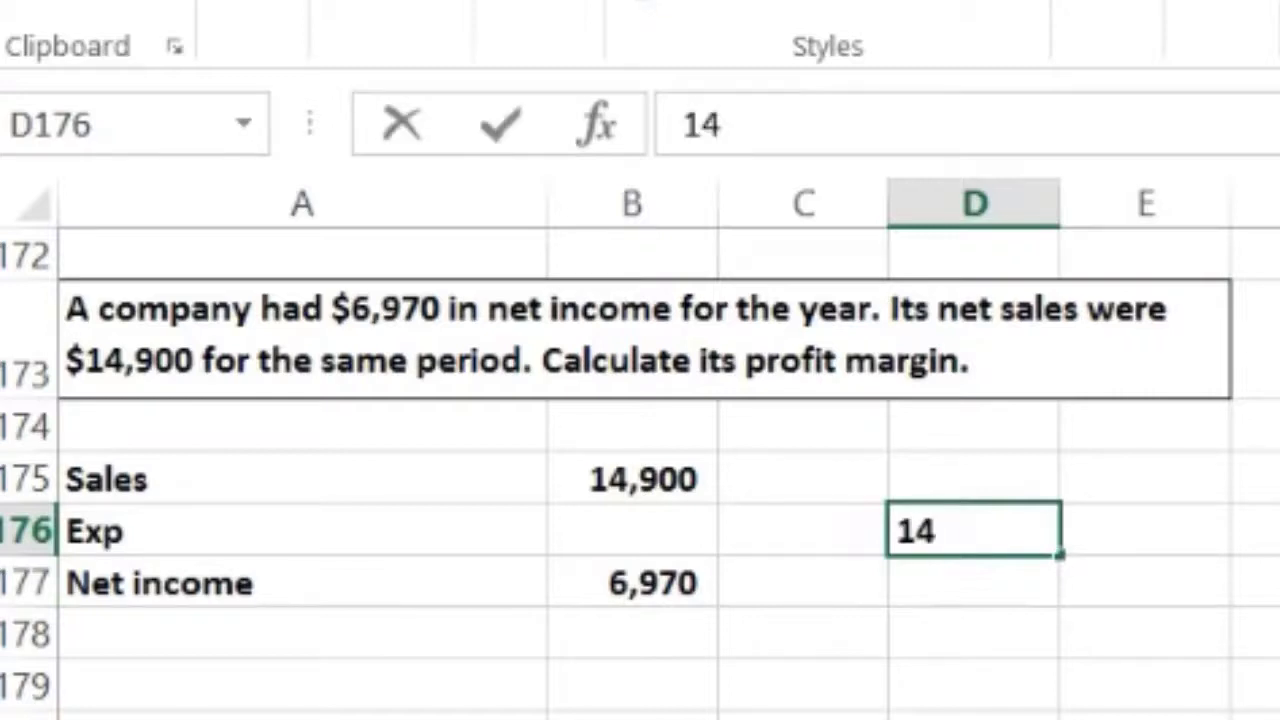
type(",000 - ")
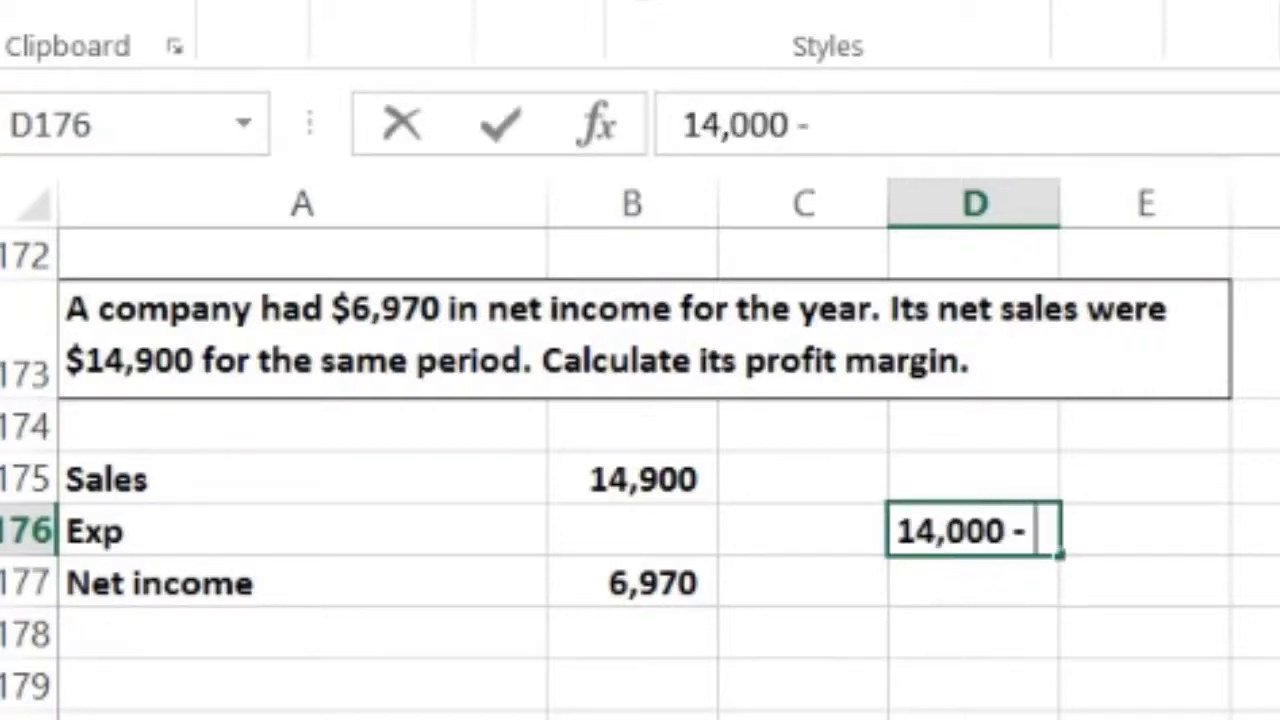
type("Exp")
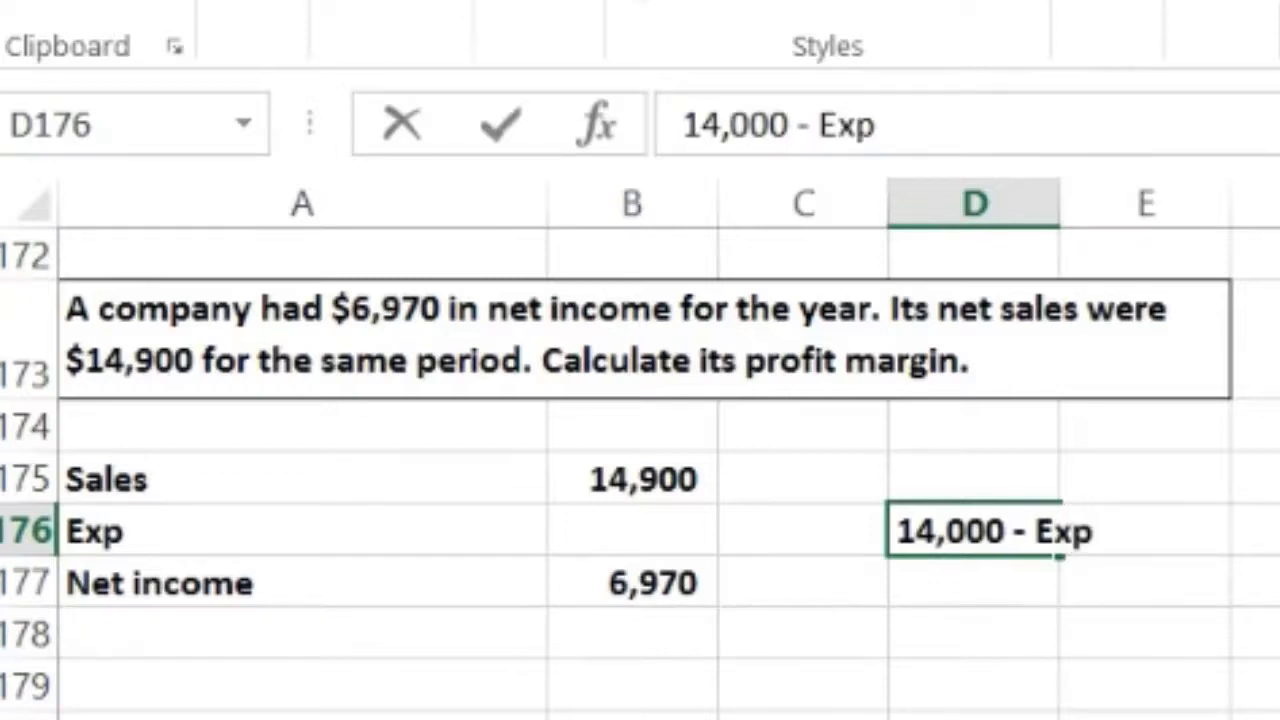
type(" = 6,970")
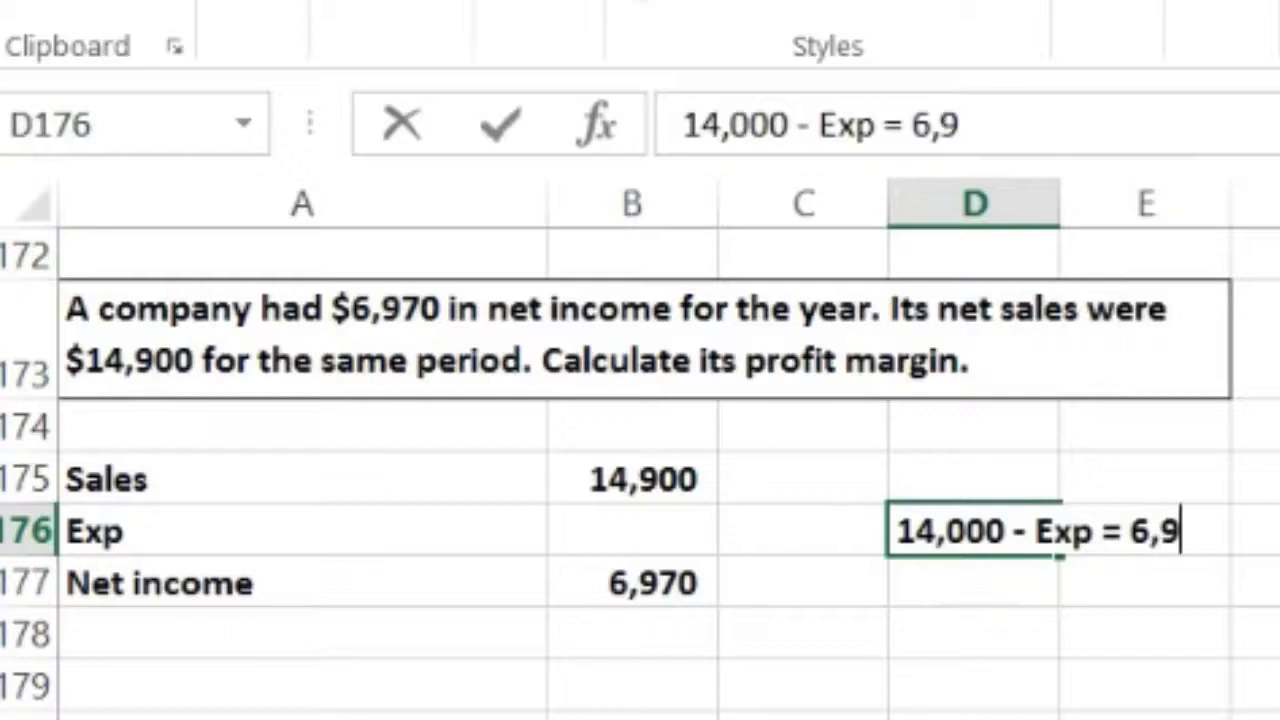
key("Return")
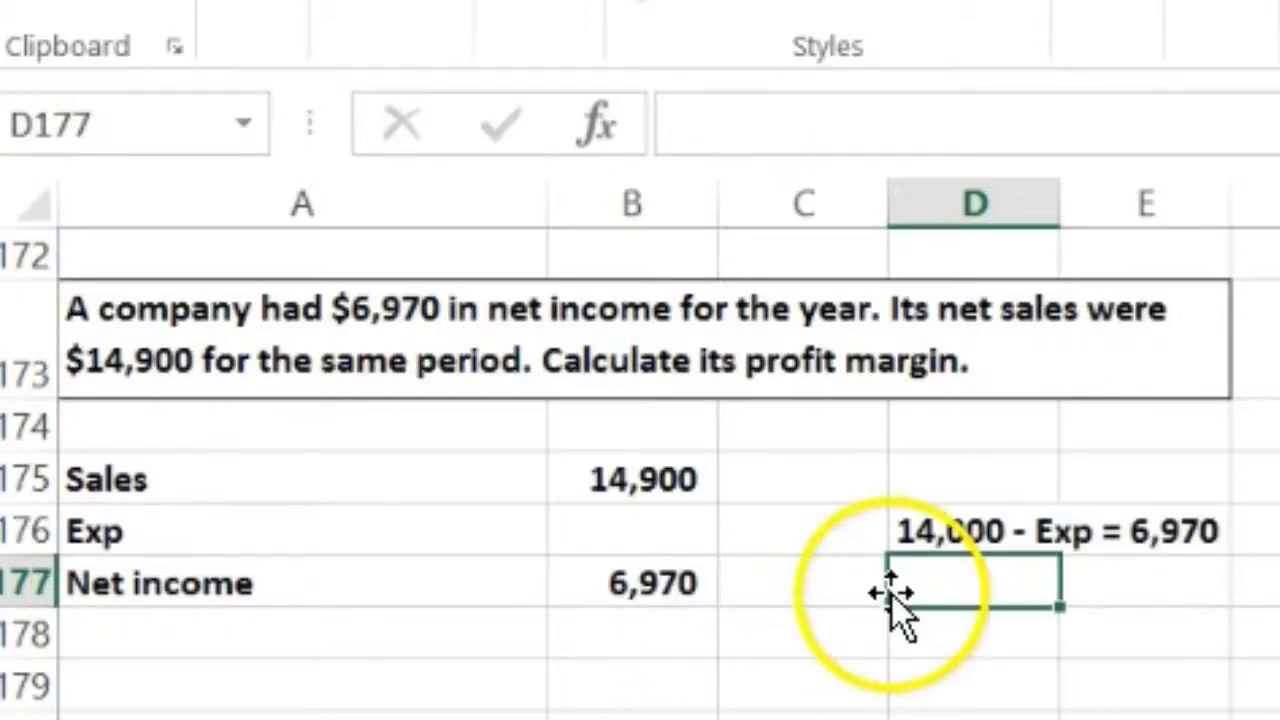
Enter a formula in B176 that subtracts net income in B177 from sales in B175.
left_click(596, 527)
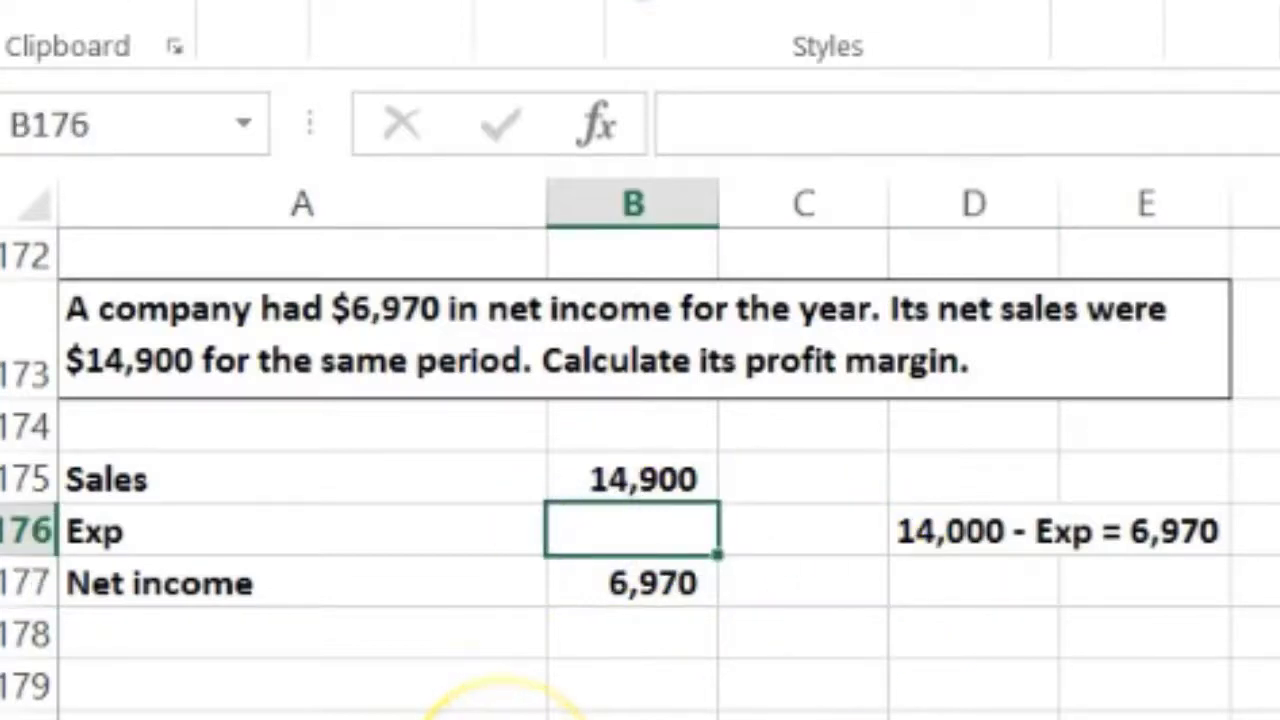
type("=")
left_click(688, 475)
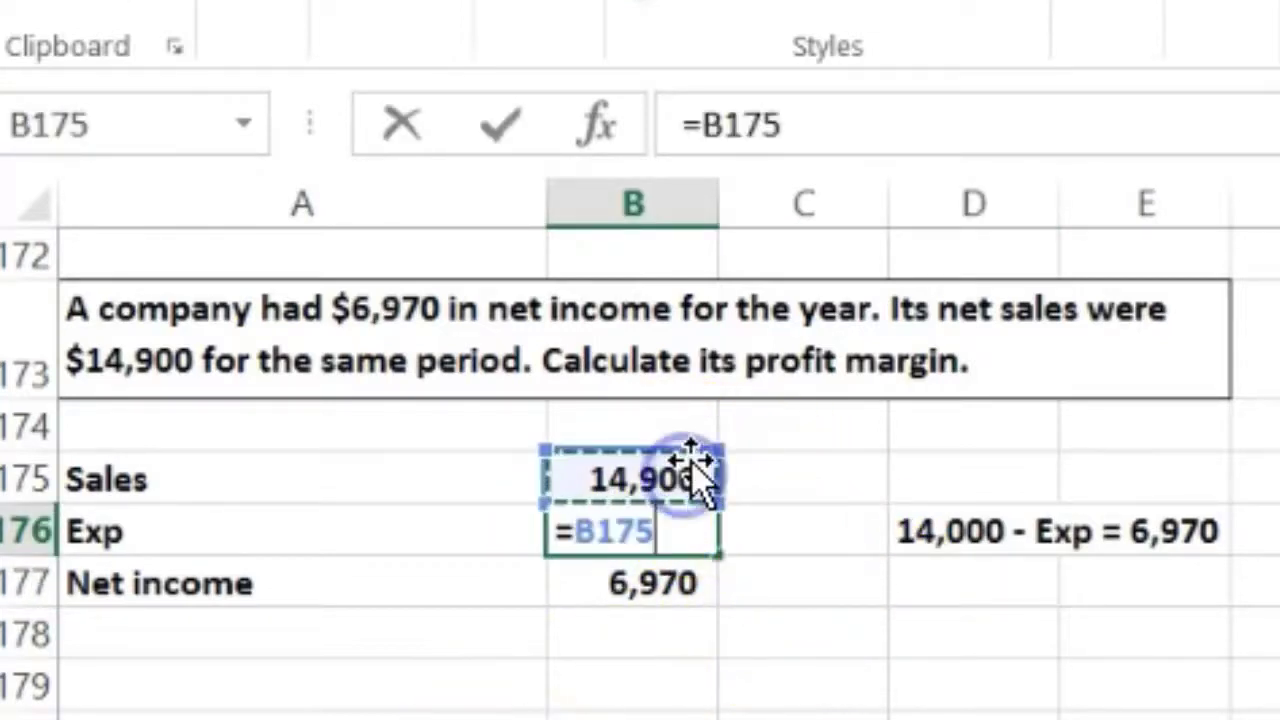
type("-")
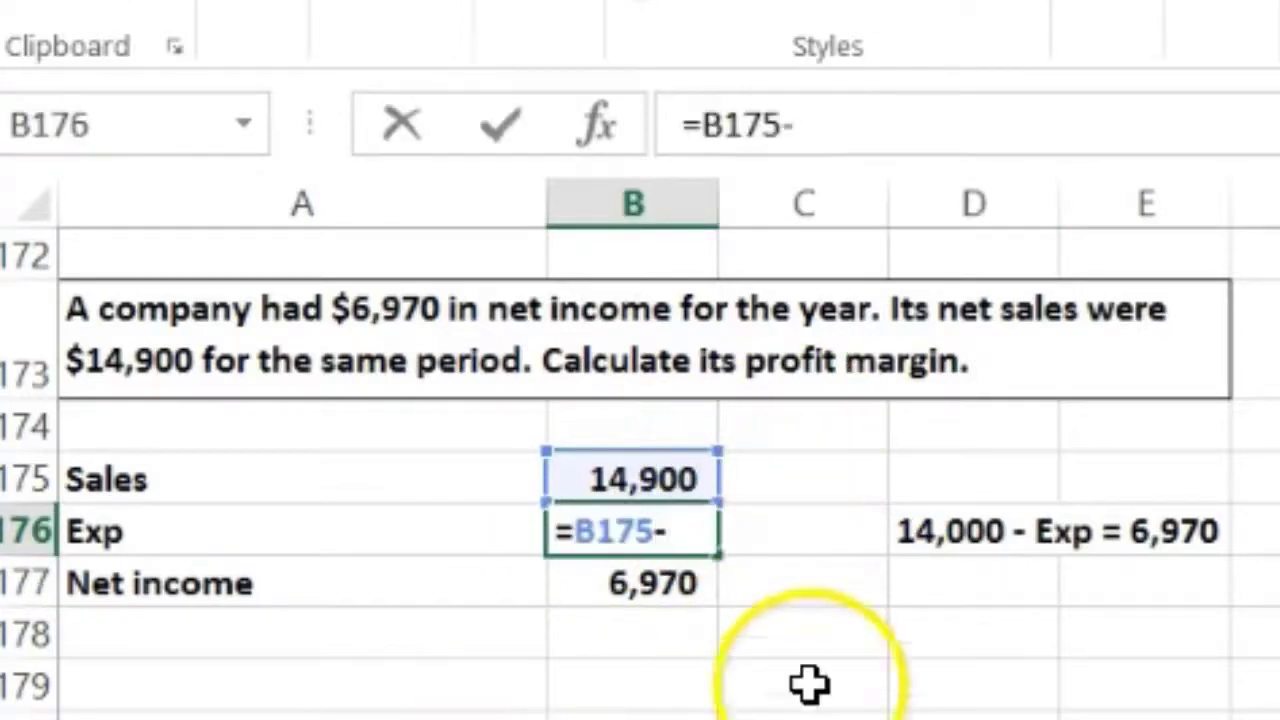
left_click(655, 586)
key("Return")
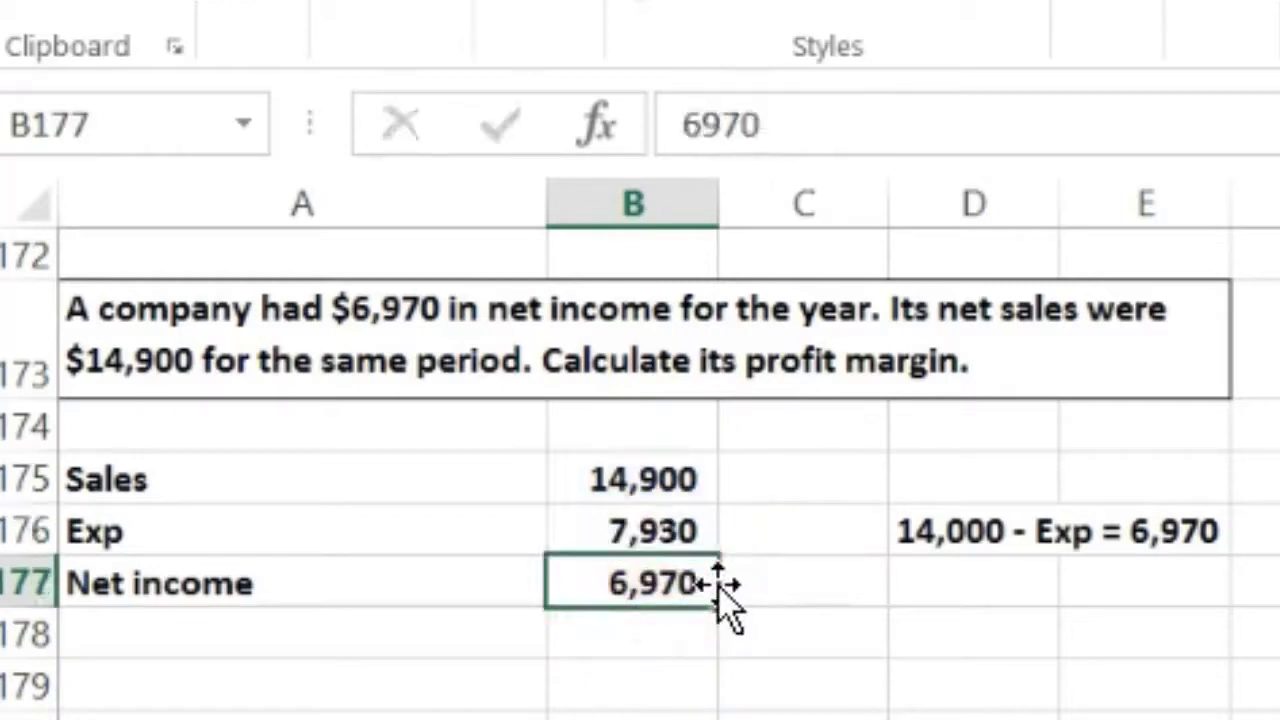
Underline the expense amount in B176 as the subtotal line above net income.
left_click(648, 486)
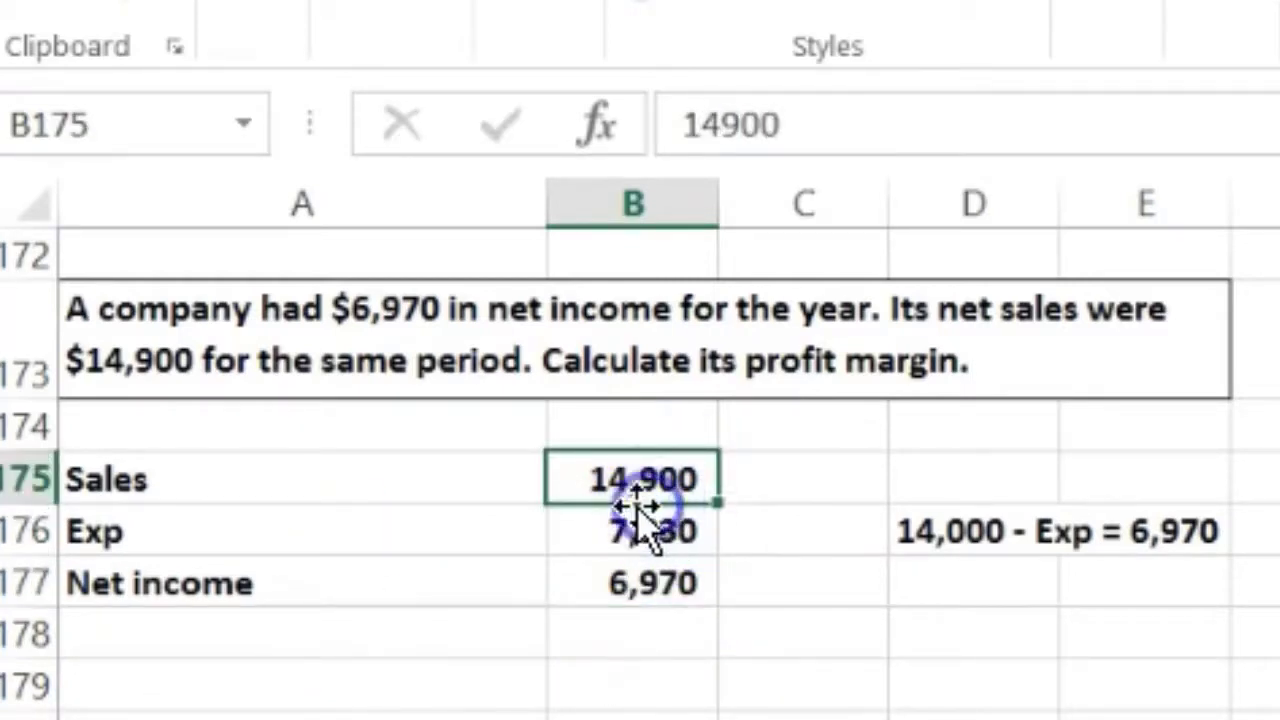
left_click(630, 522)
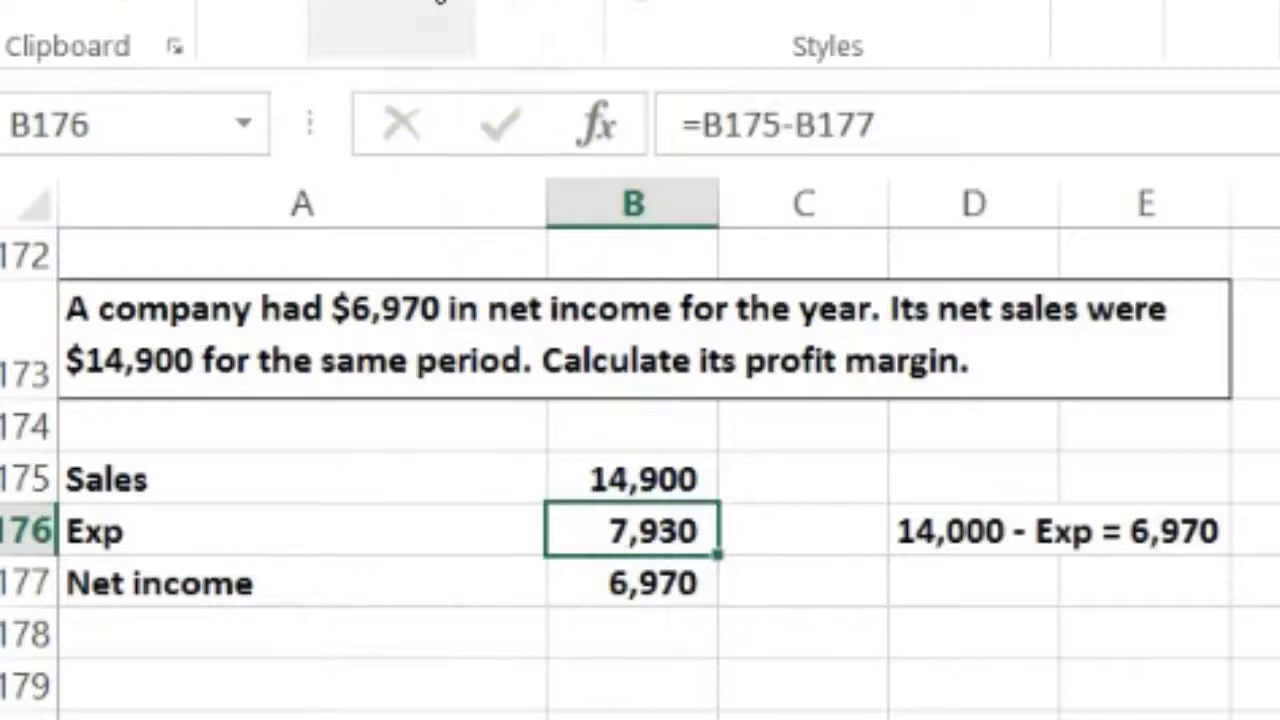
left_click(438, 4)
left_click(285, 6)
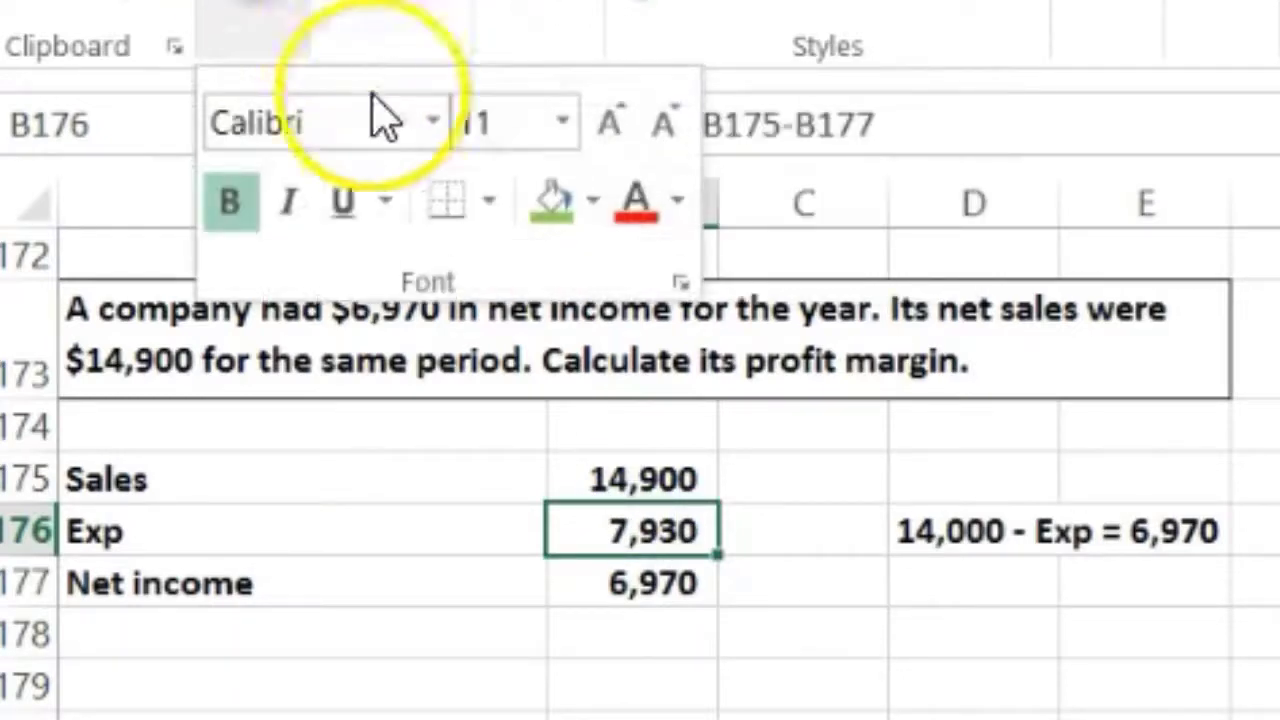
left_click(343, 201)
left_click(486, 680)
left_click(763, 700)
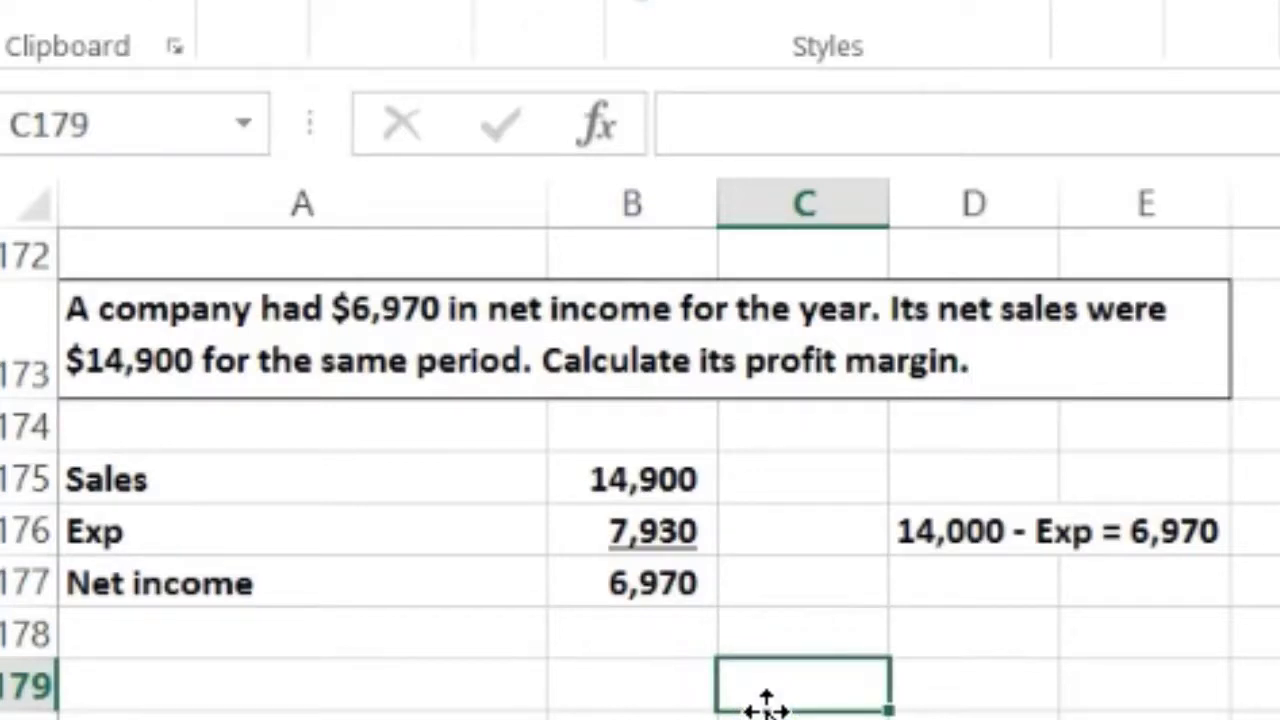
Enter a profit margin formula in C177 that divides net income in B177 by sales in B175.
left_click(786, 580)
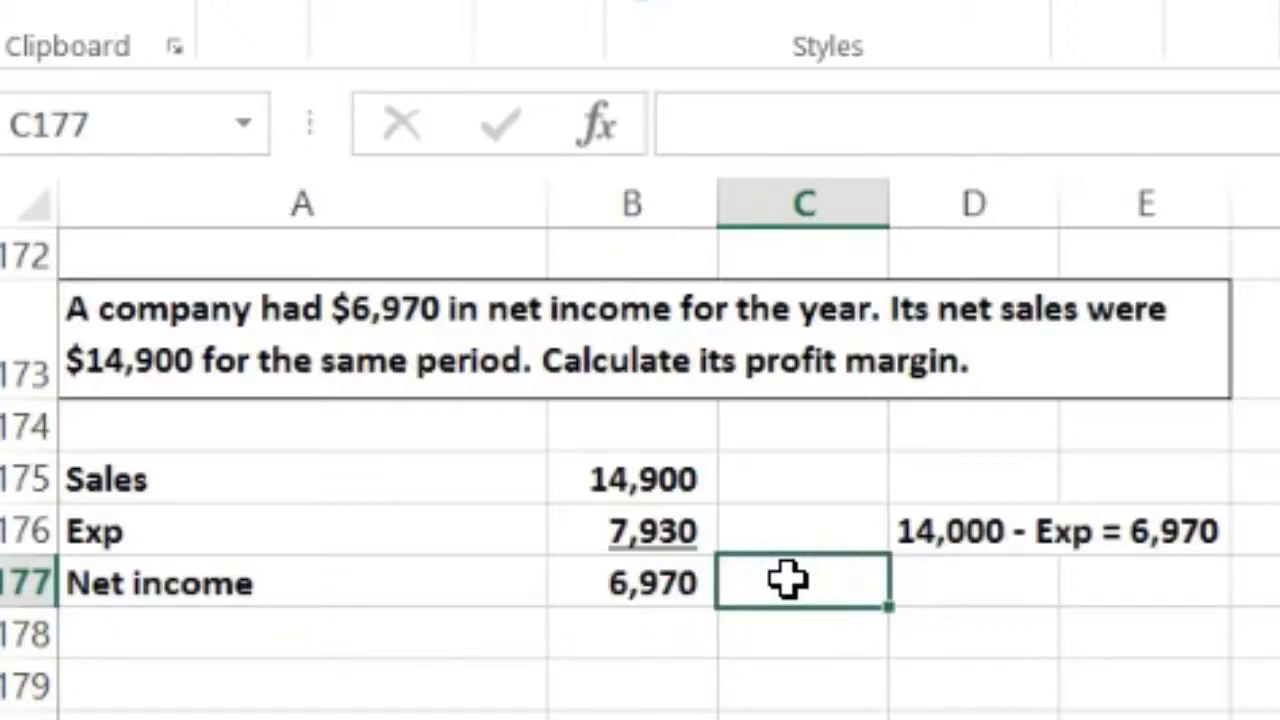
type("=")
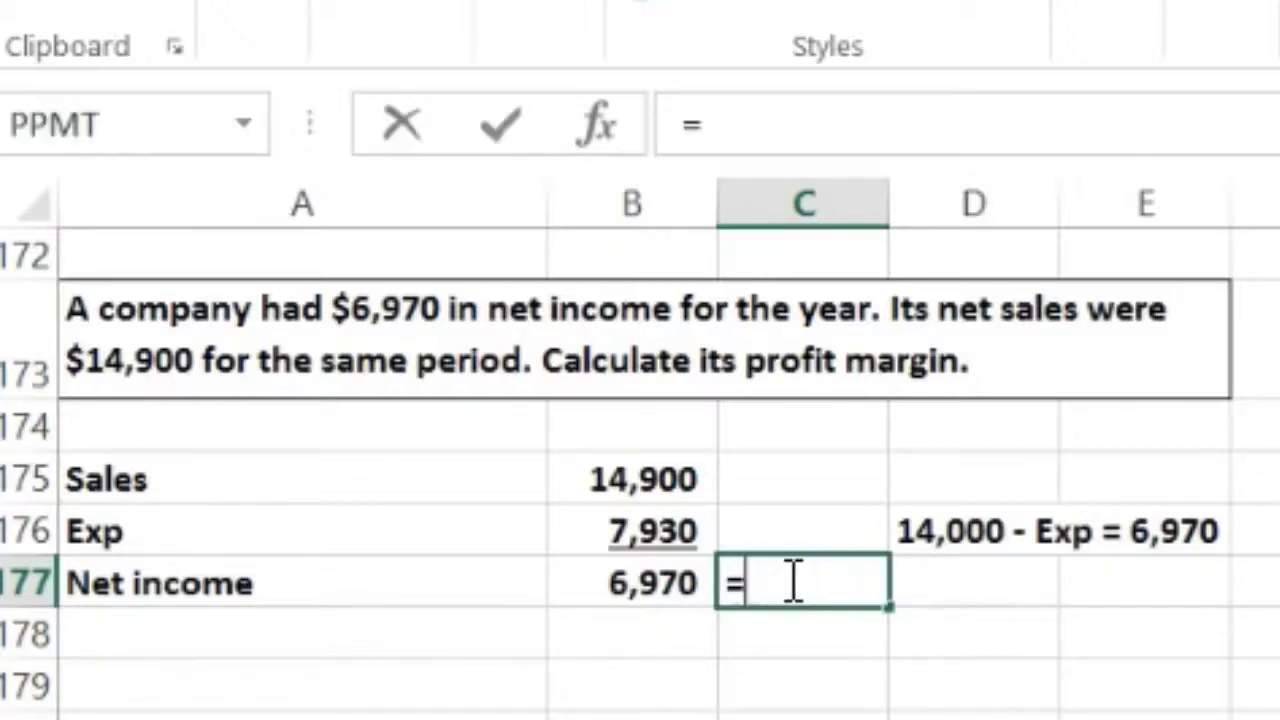
left_click(686, 582)
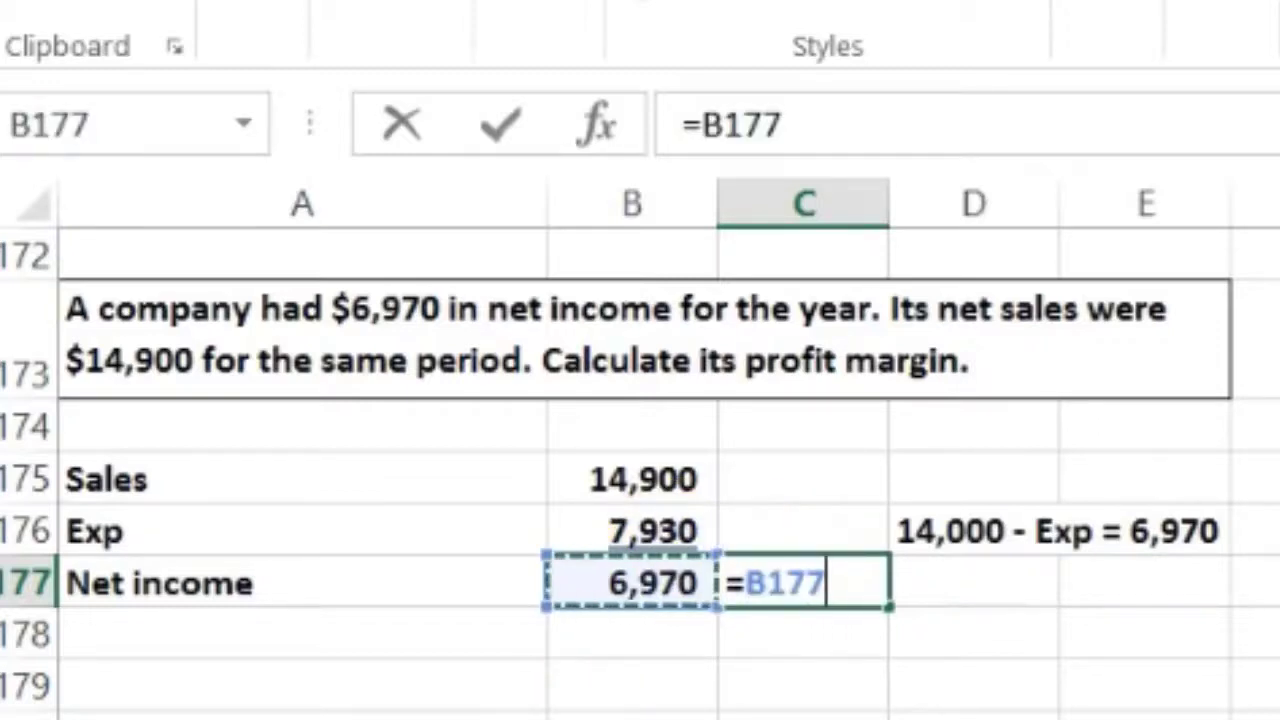
type("/")
left_click(652, 473)
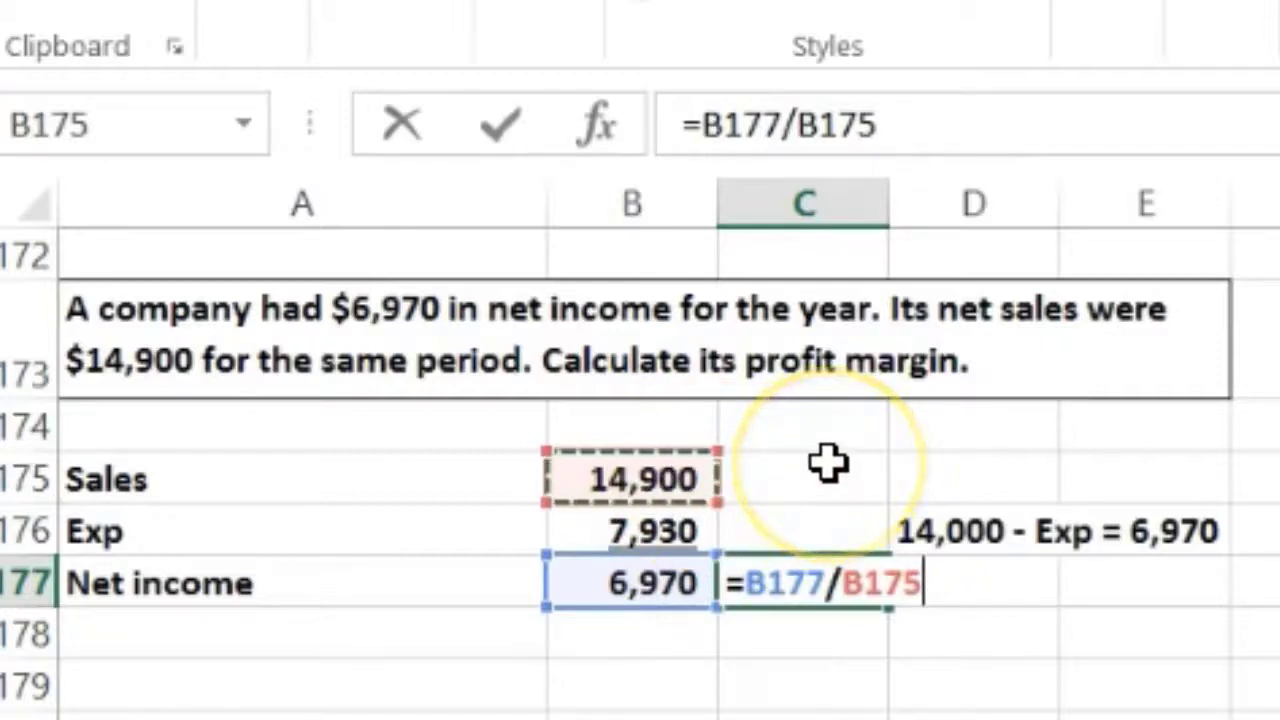
key("Return")
key("Up")
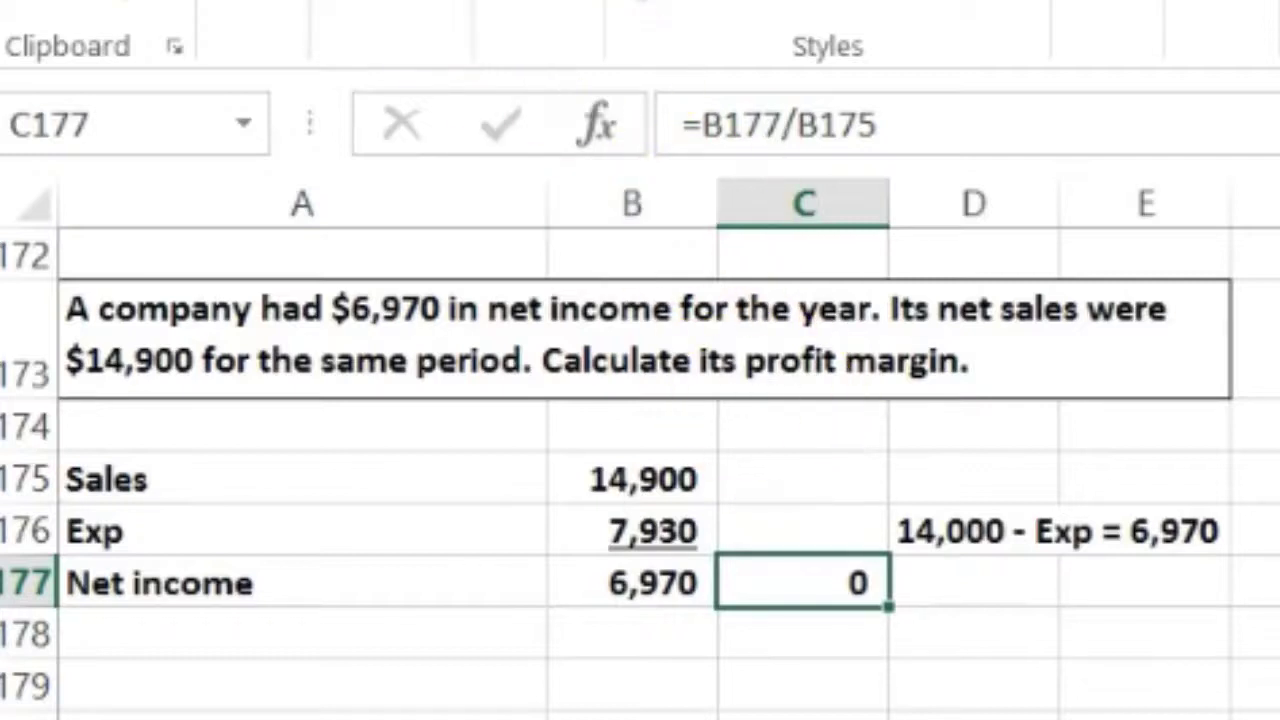
Increase the decimal places of the ratio in C177 to six.
left_click(520, 12)
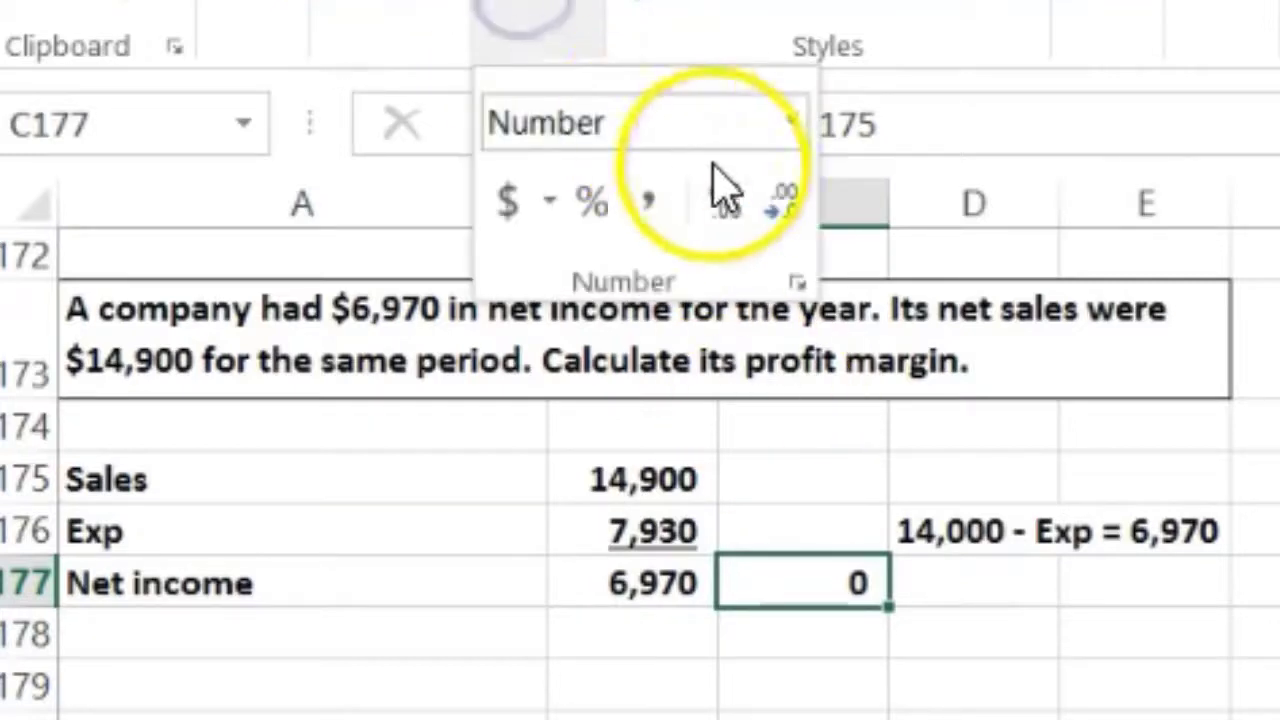
left_click(716, 196)
left_click(717, 196)
left_click(718, 196)
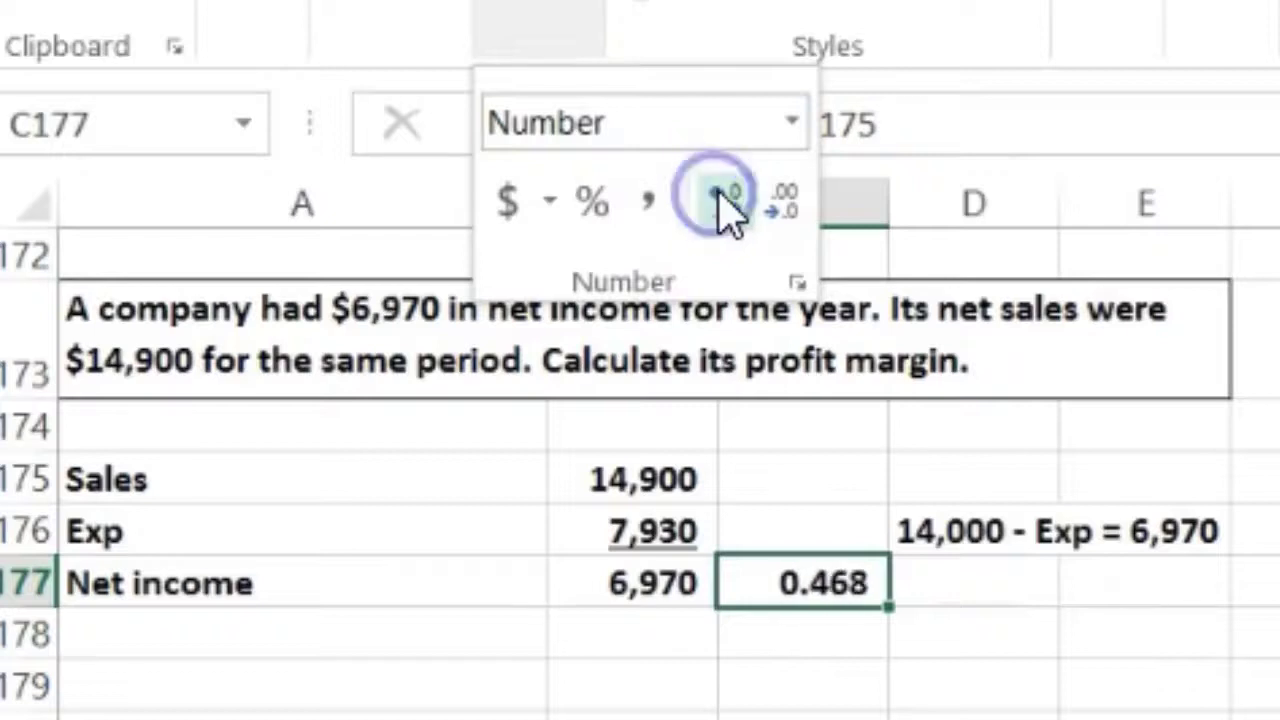
left_click(719, 196)
left_click(720, 197)
left_click(721, 197)
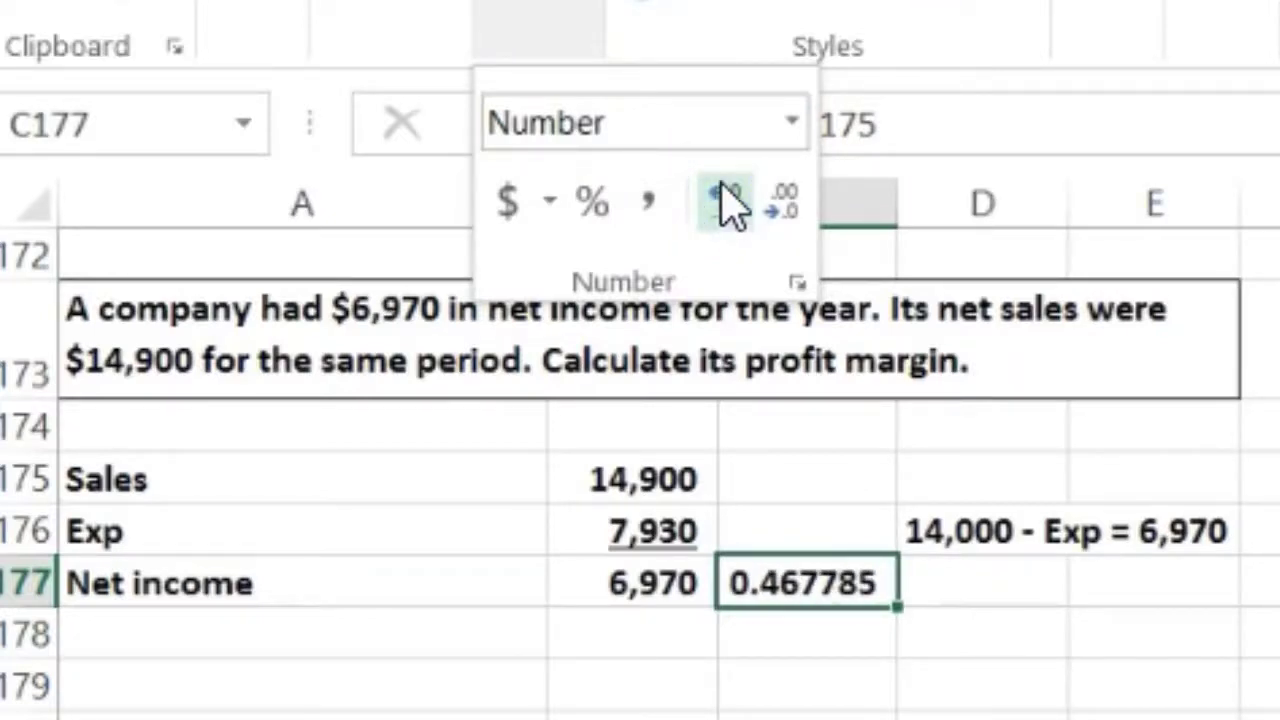
Format the profit margin in C177 as a percentage with two decimal places.
left_click(592, 207)
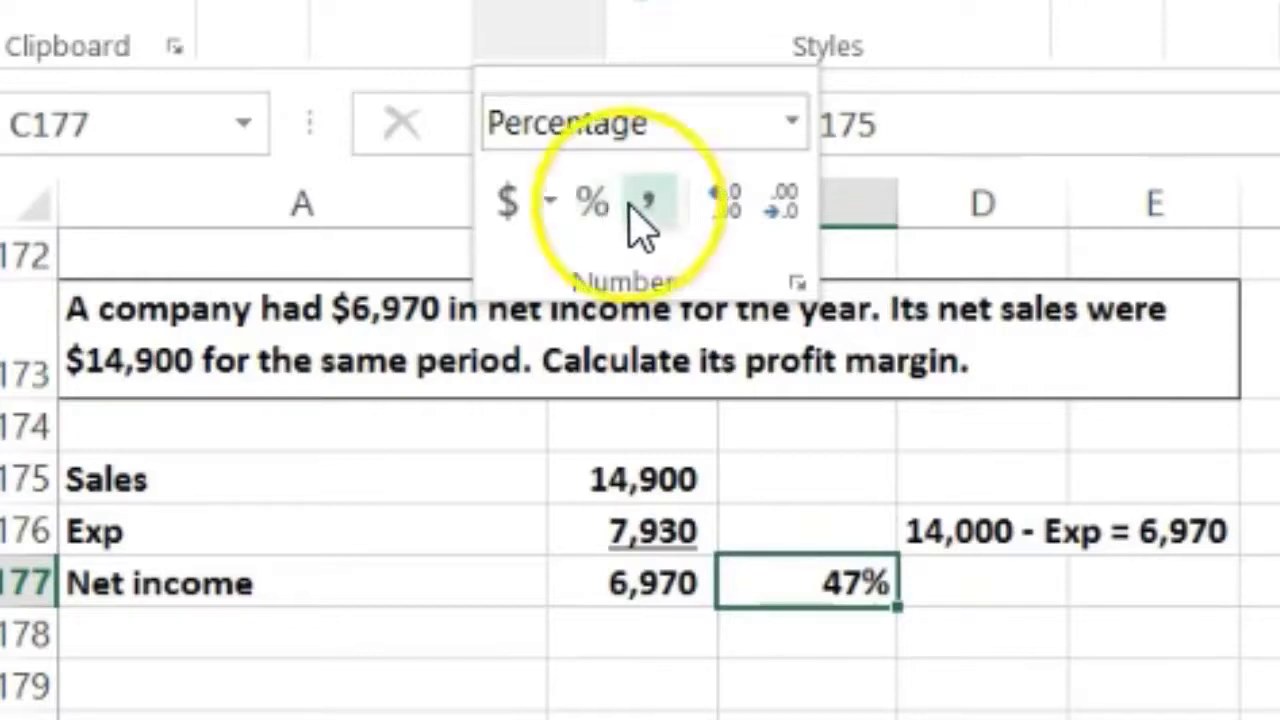
left_click(726, 200)
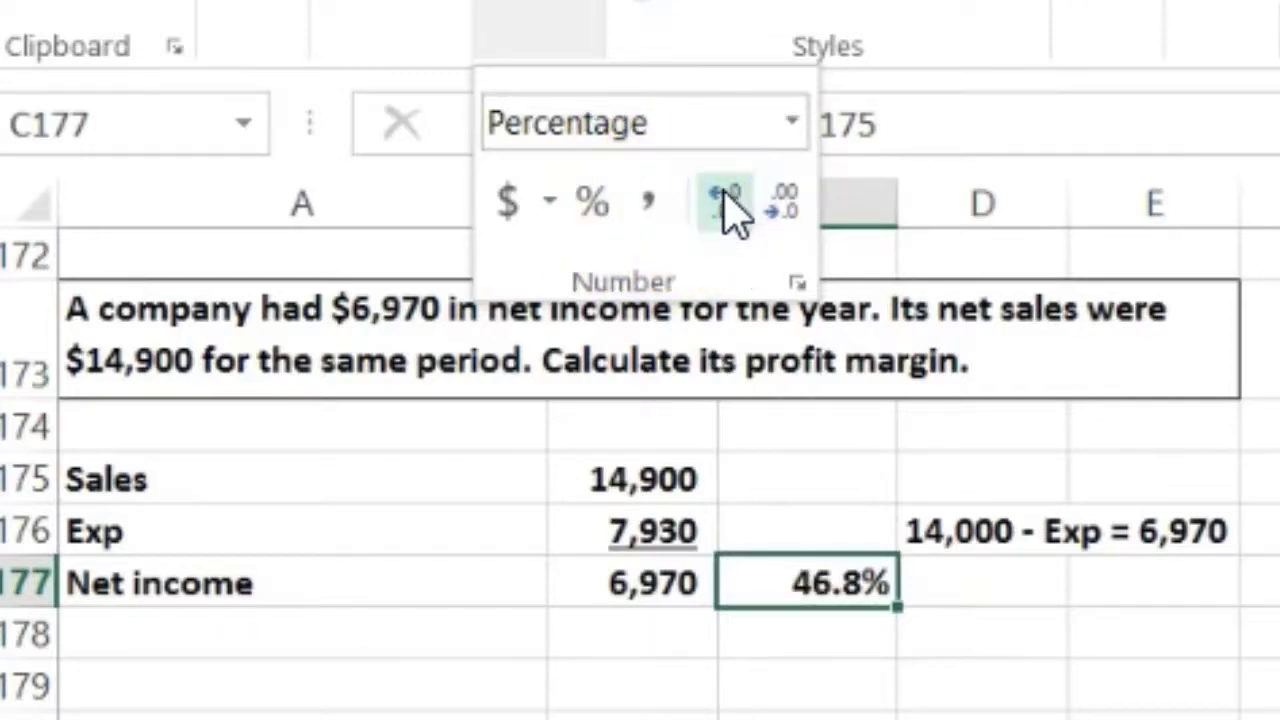
left_click(727, 202)
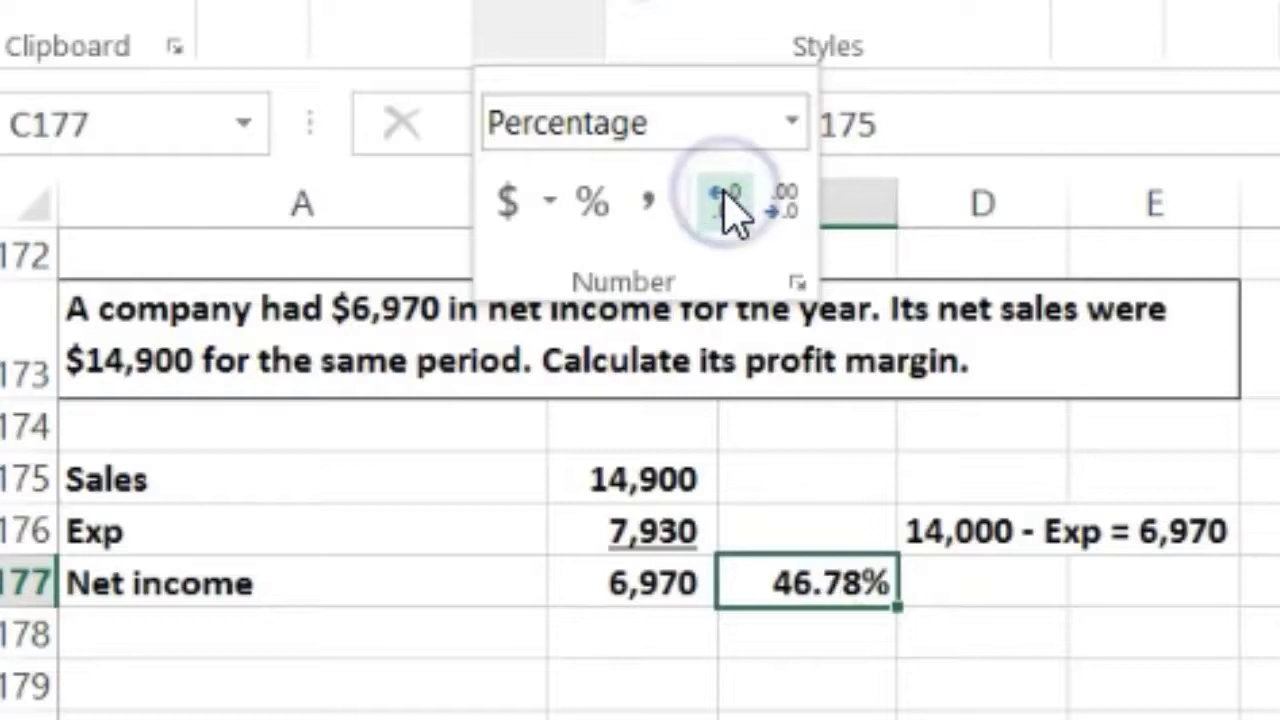
left_click(776, 206)
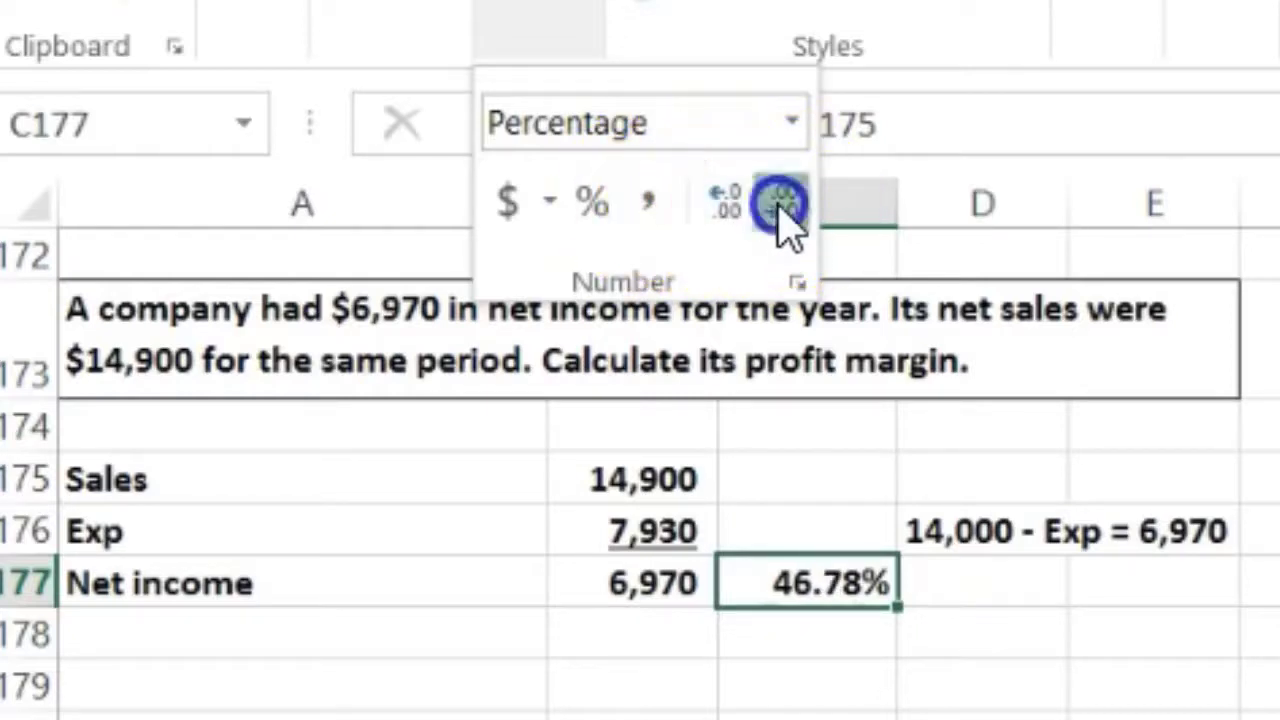
left_click(730, 205)
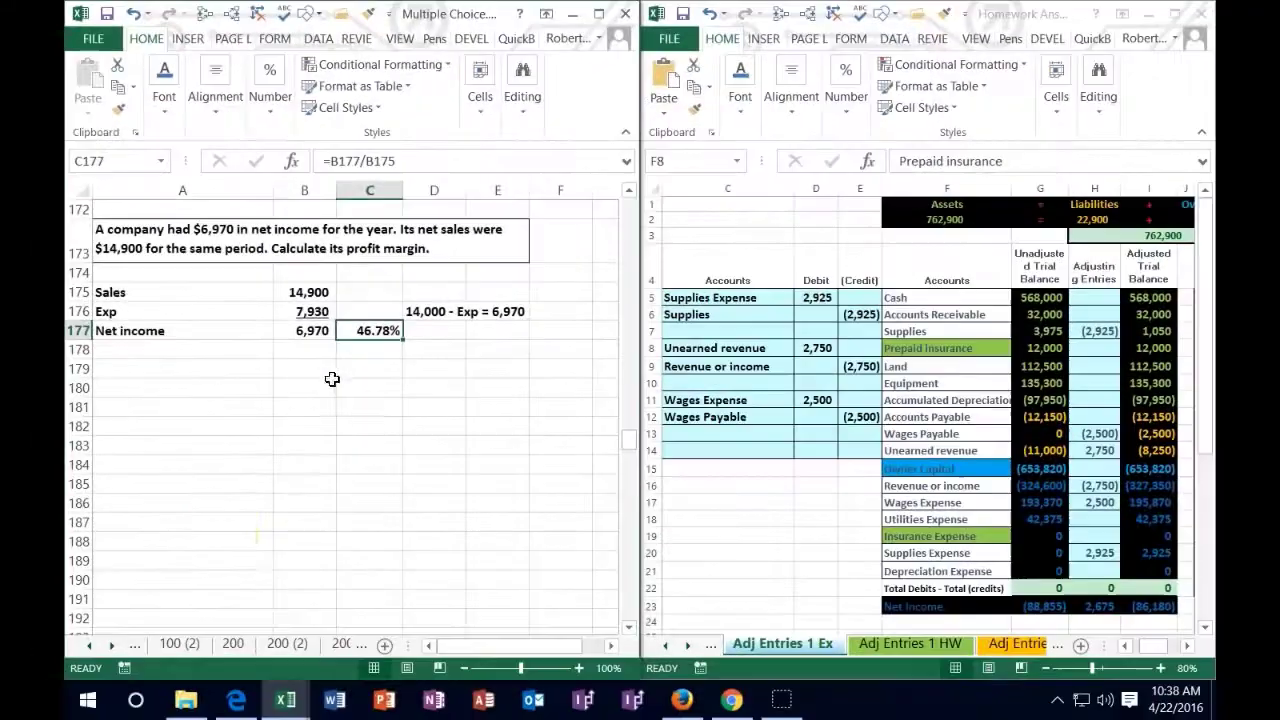
Go to the prepaid insurance problem in row 195 and examine the trial balance for the accounts its adjusting entry affects.
left_click(114, 654)
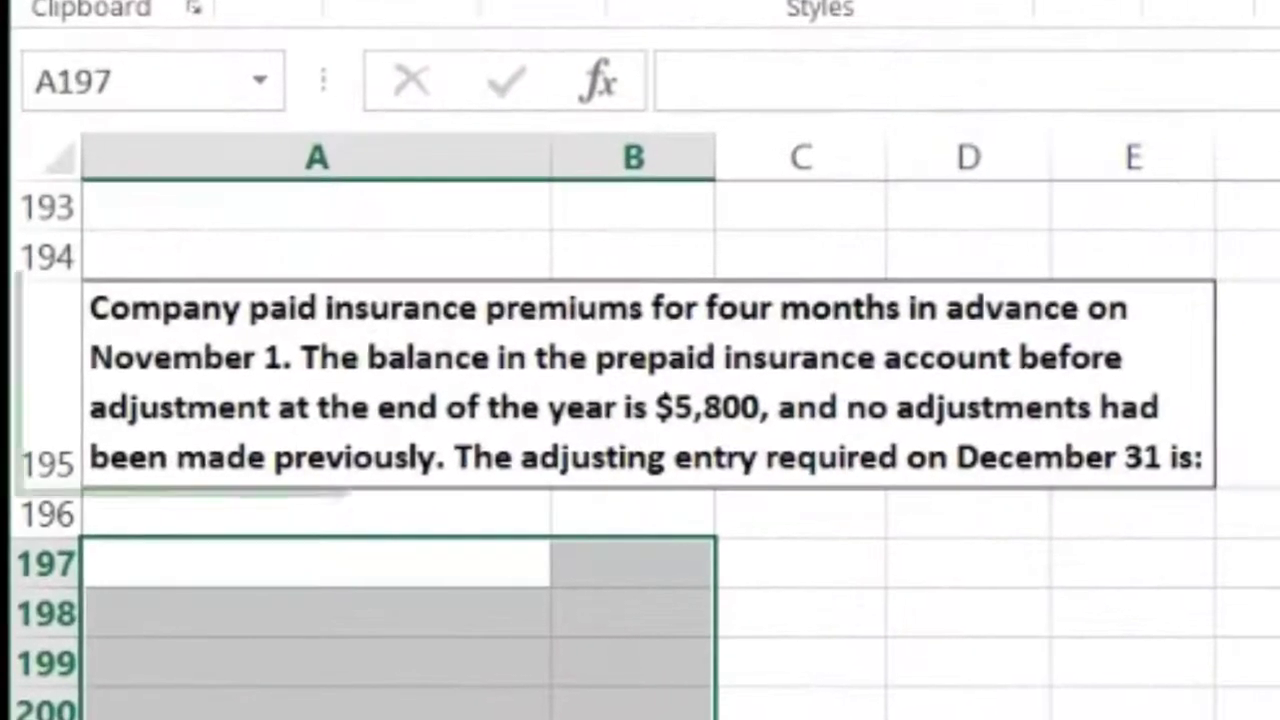
left_click(316, 715)
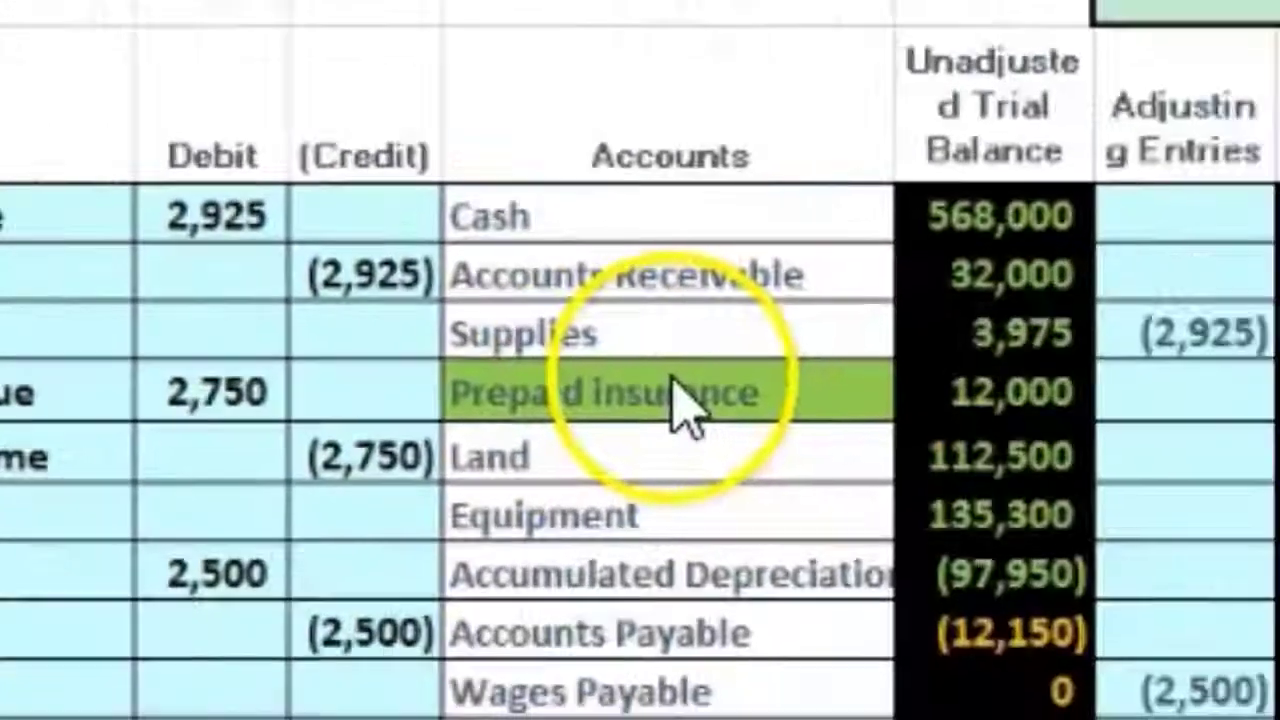
left_click(674, 386)
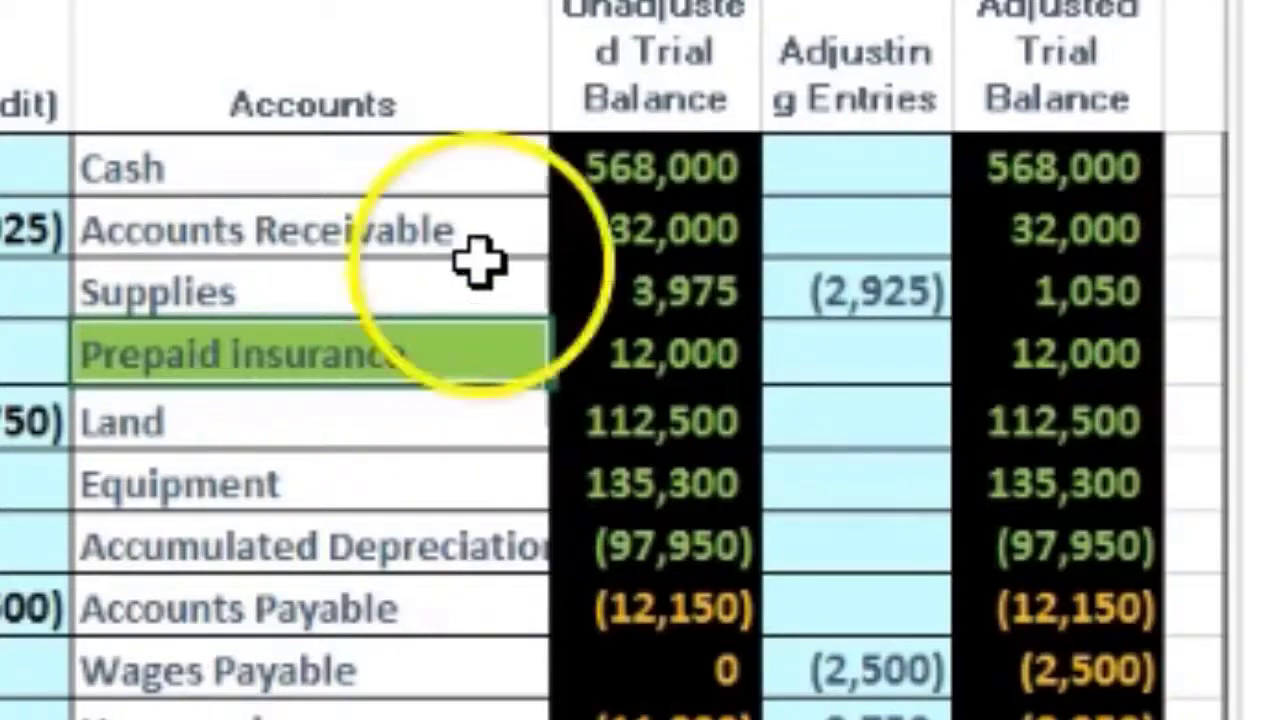
left_click_drag(371, 171, 409, 602)
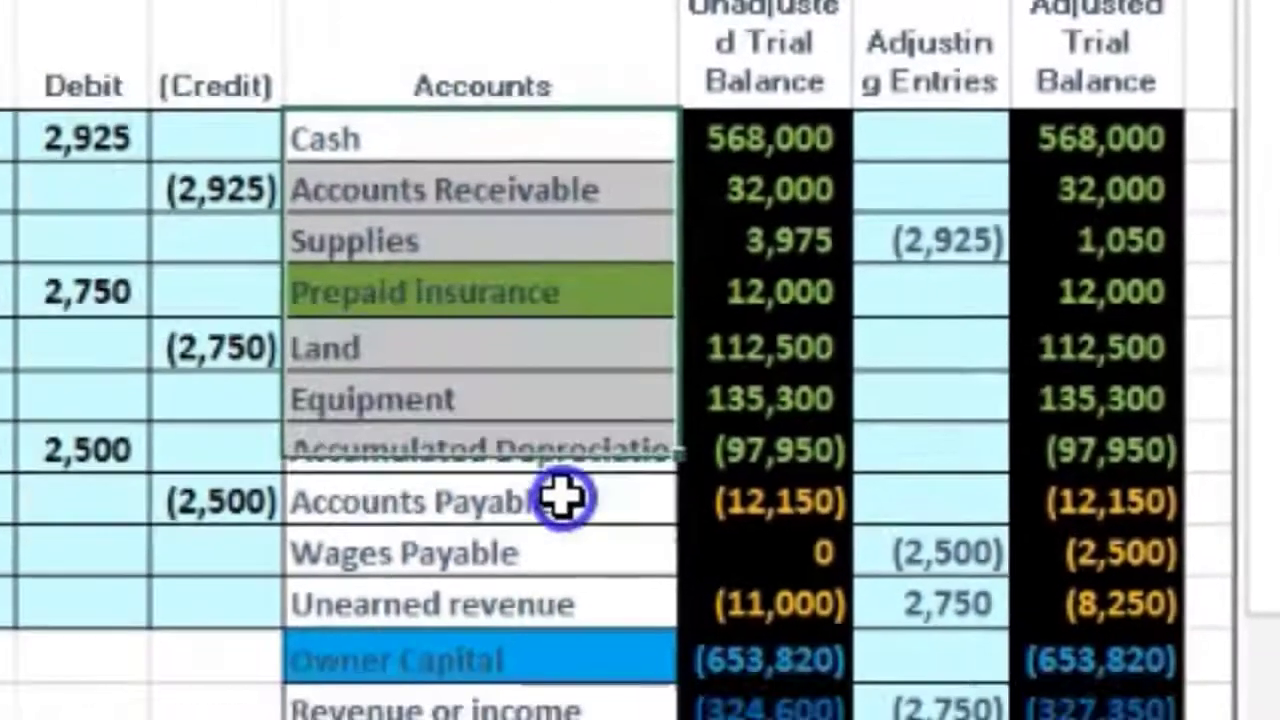
left_click_drag(563, 497, 585, 582)
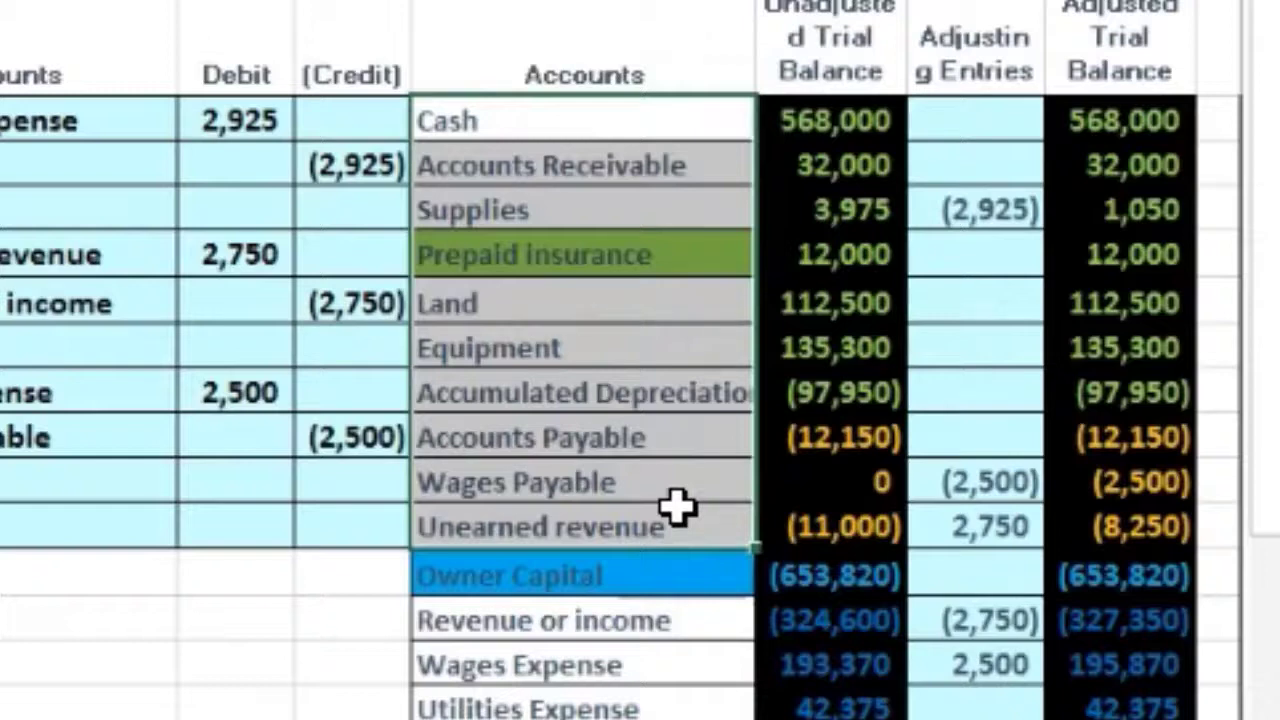
left_click(593, 261)
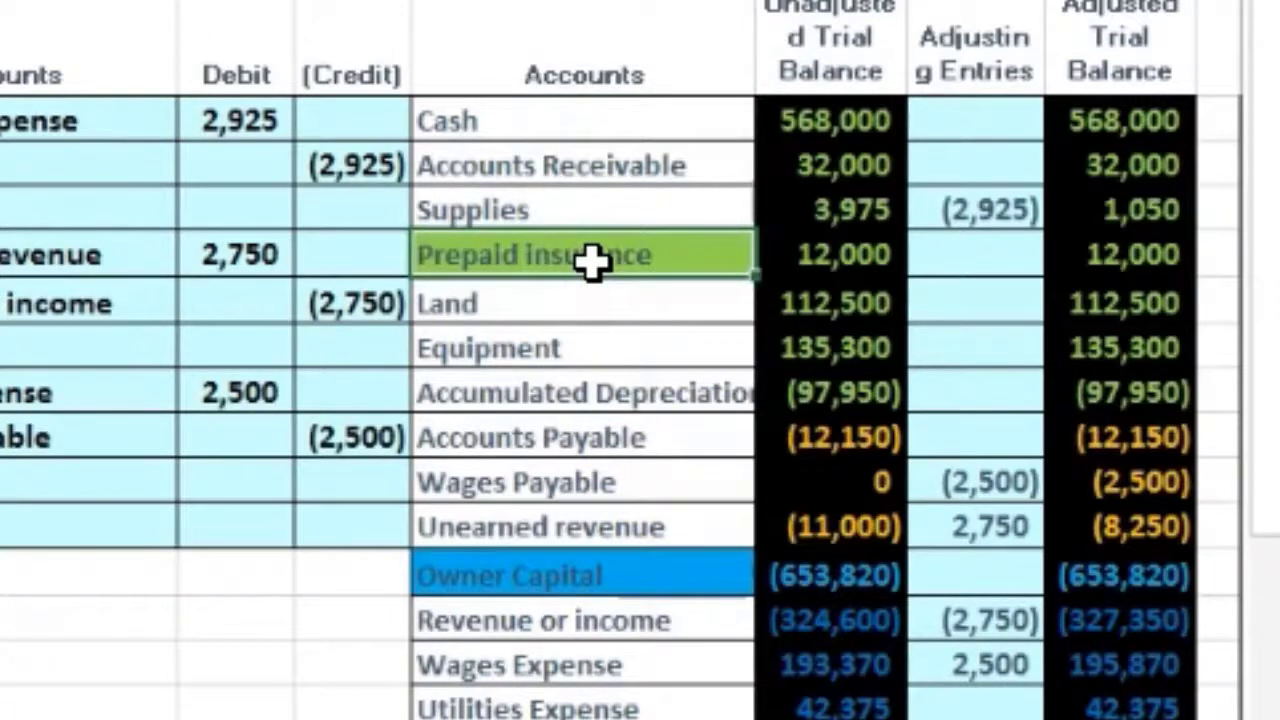
scroll(571, 600, "down", 2)
left_click_drag(560, 369, 549, 571)
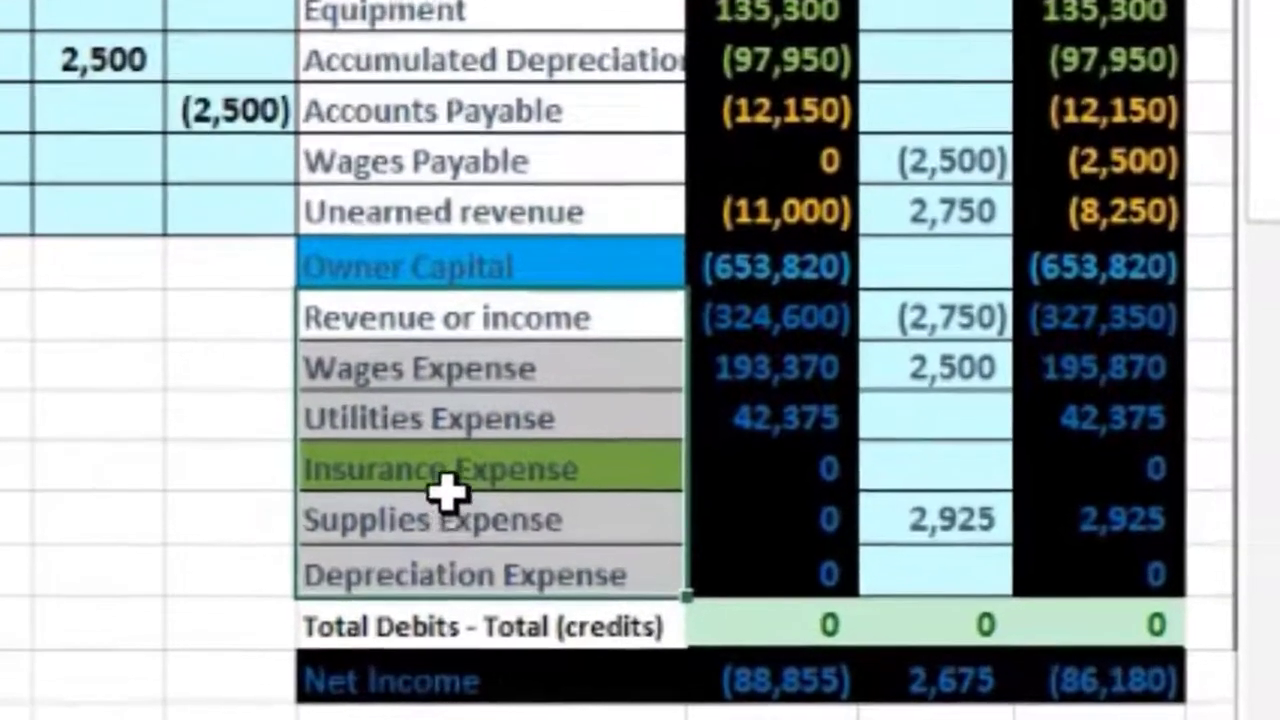
left_click(448, 469)
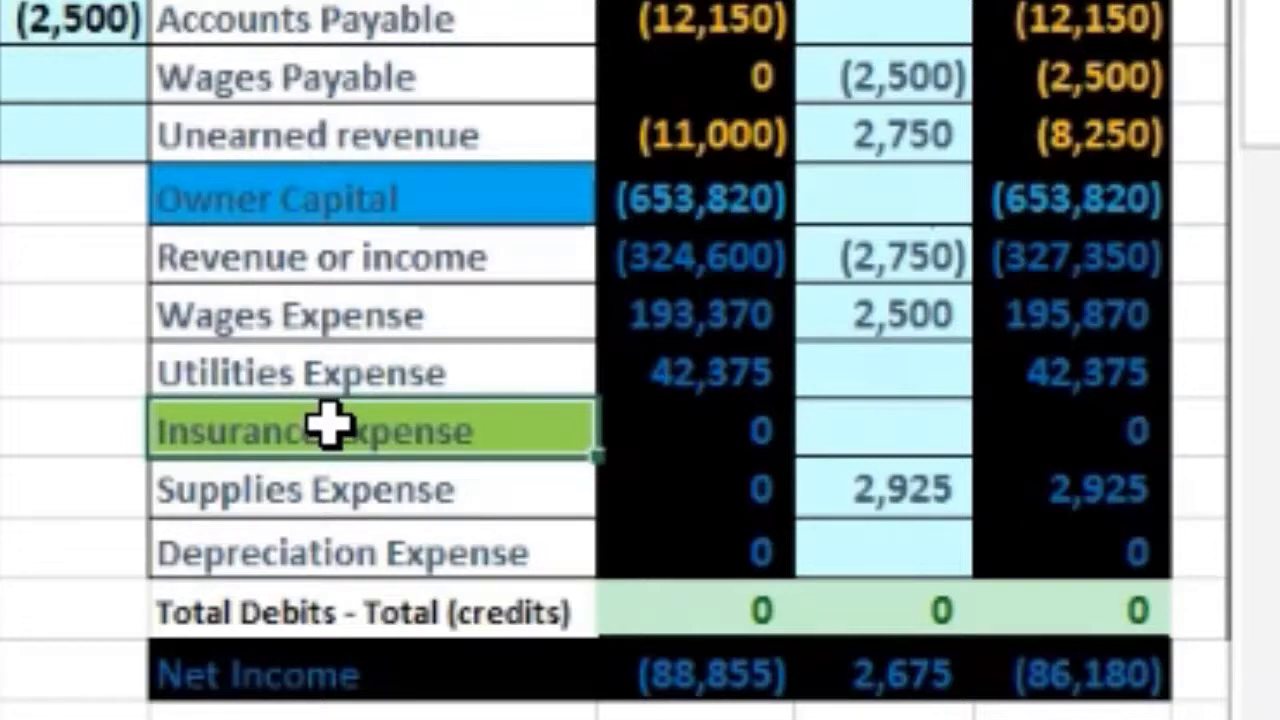
left_click(414, 429)
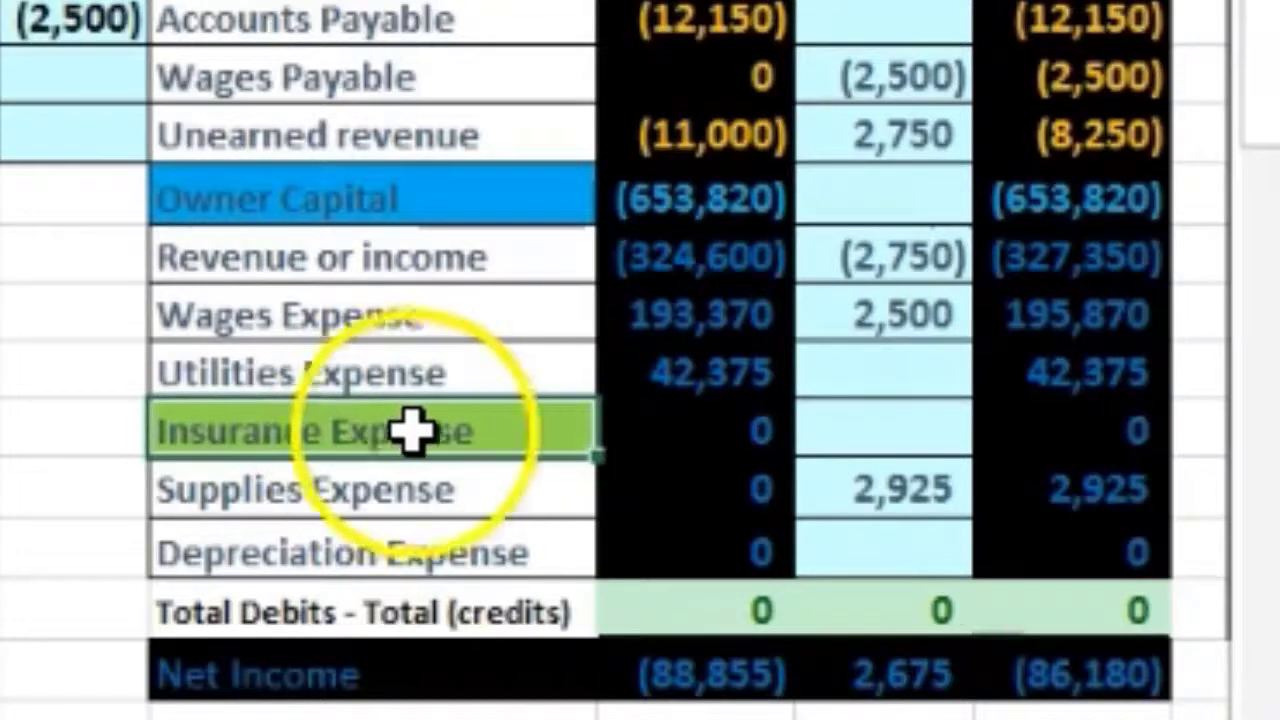
left_click(527, 428)
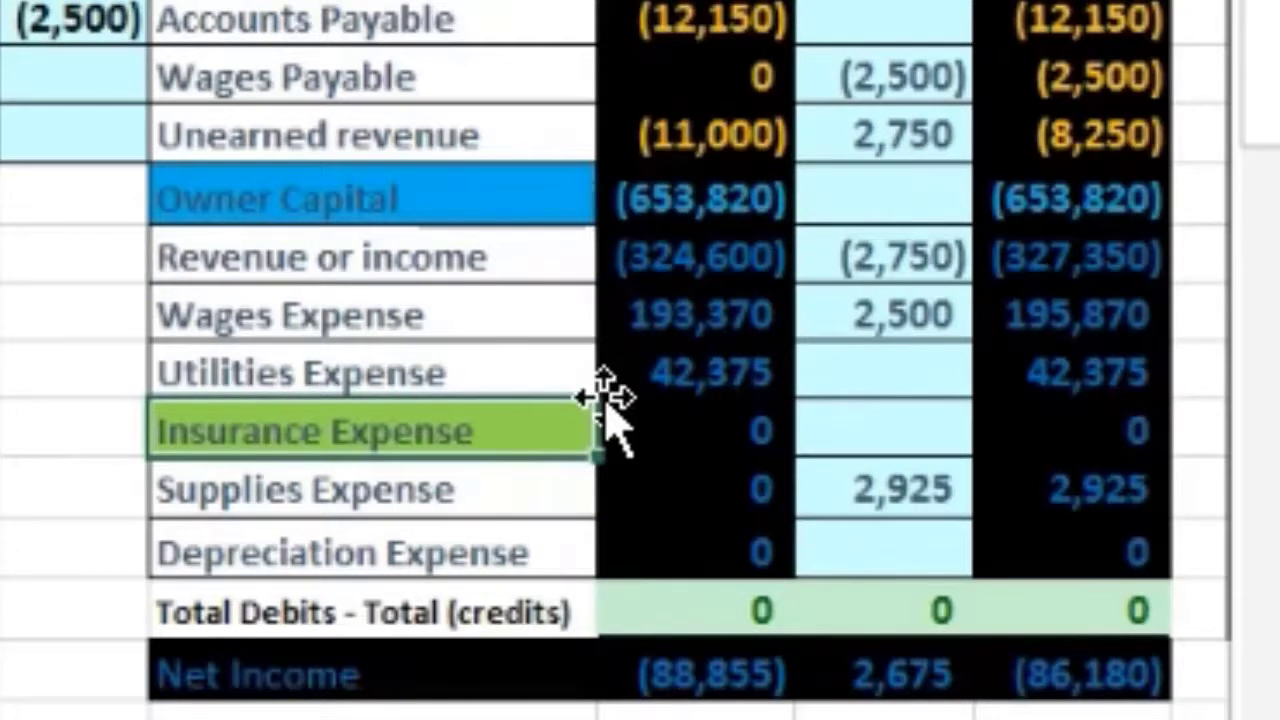
scroll(575, 220, "up", 3)
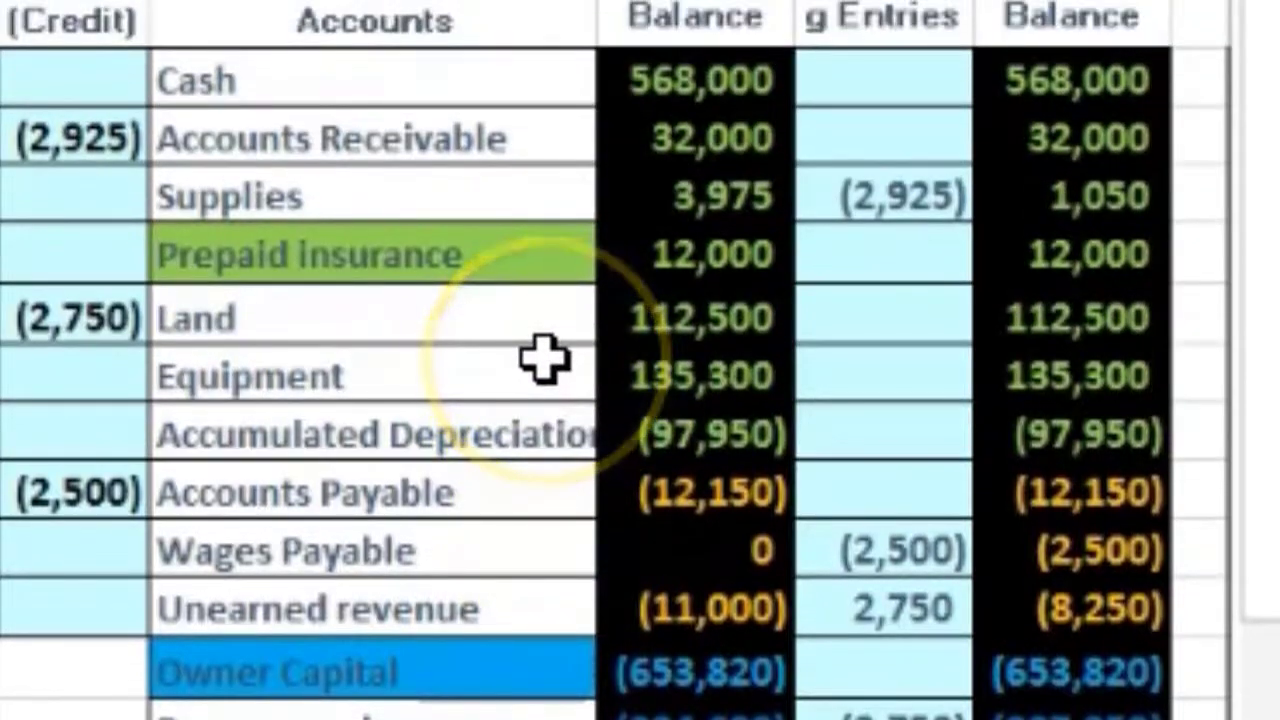
scroll(266, 500, "down", 3)
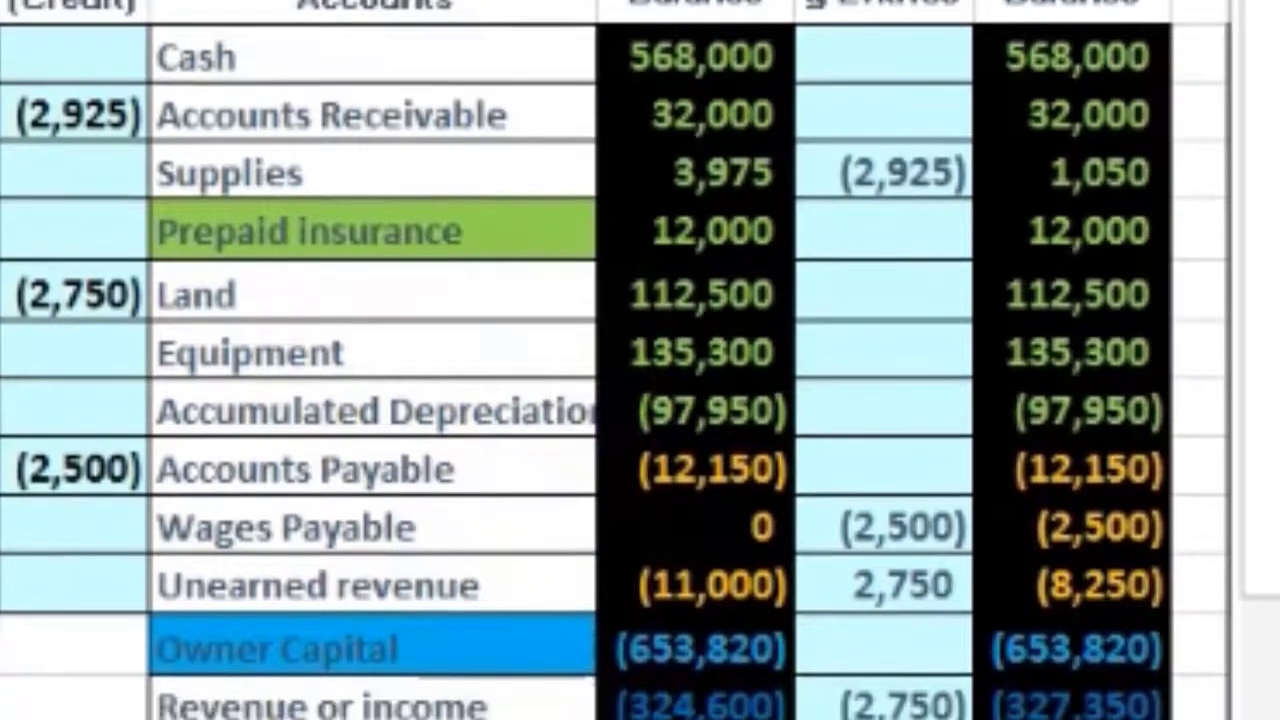
Copy the Insurance Expense account name from the trial balance into A197 as a plain value.
right_click(285, 478)
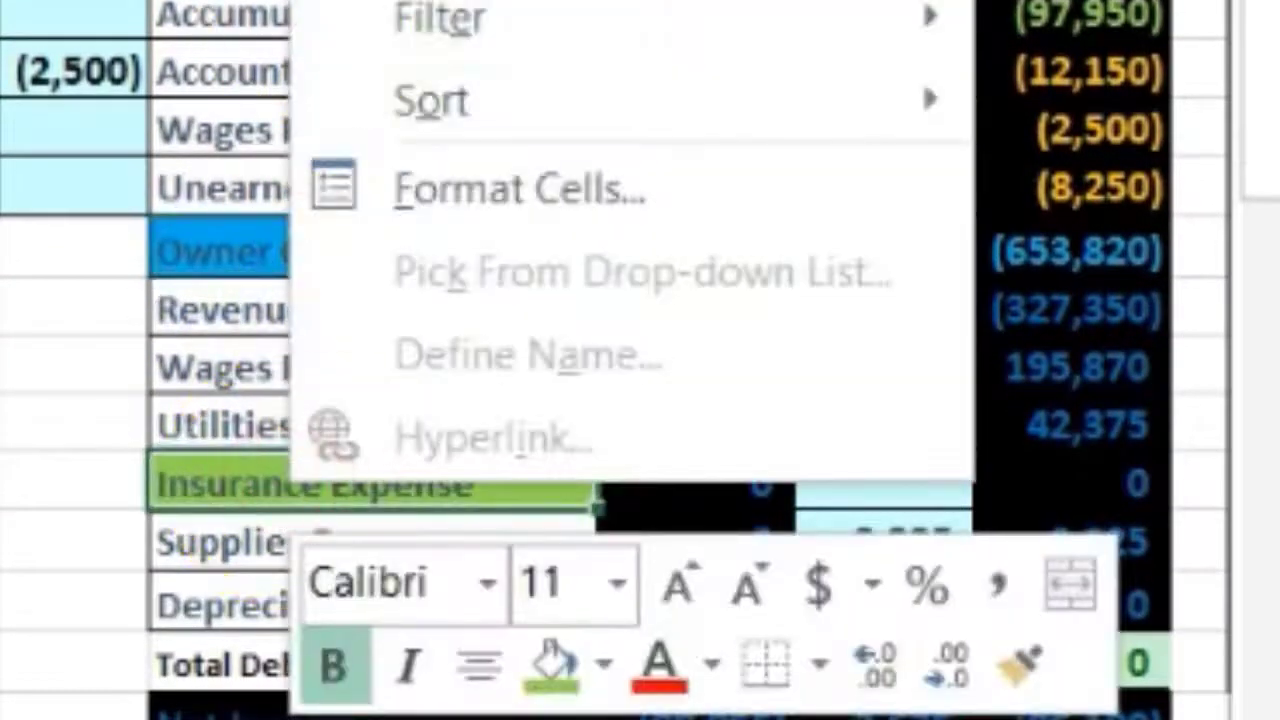
key("ctrl+c")
scroll(134, 323, "down", 3)
right_click(134, 323)
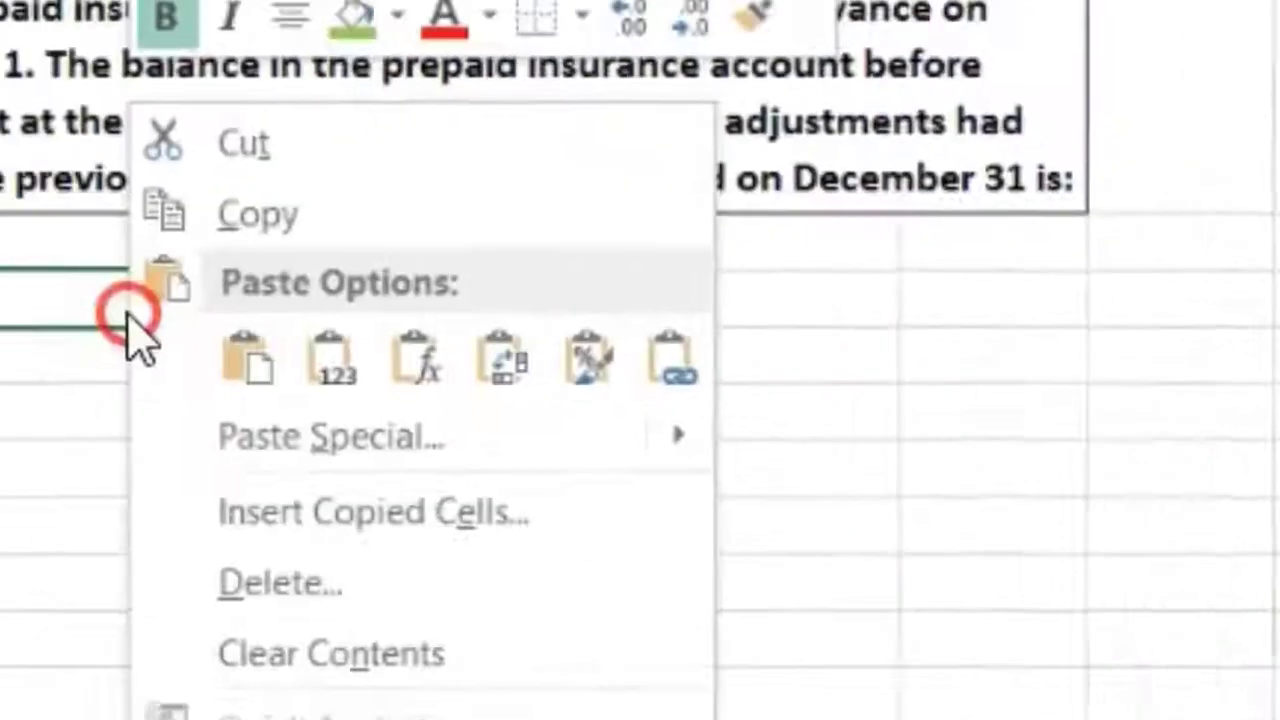
left_click(229, 367)
Copy the Prepaid insurance account name from the trial balance into A198 as a plain value.
left_click(606, 418)
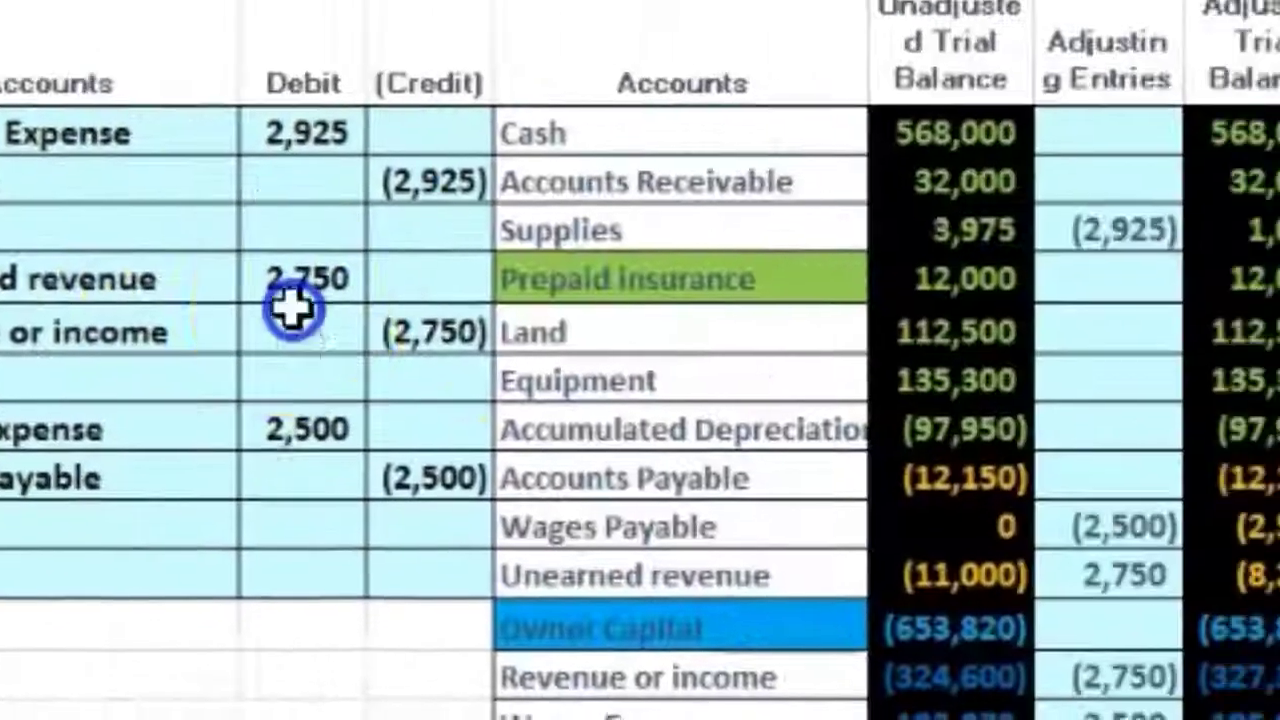
left_click(561, 268)
right_click(400, 268)
left_click(500, 263)
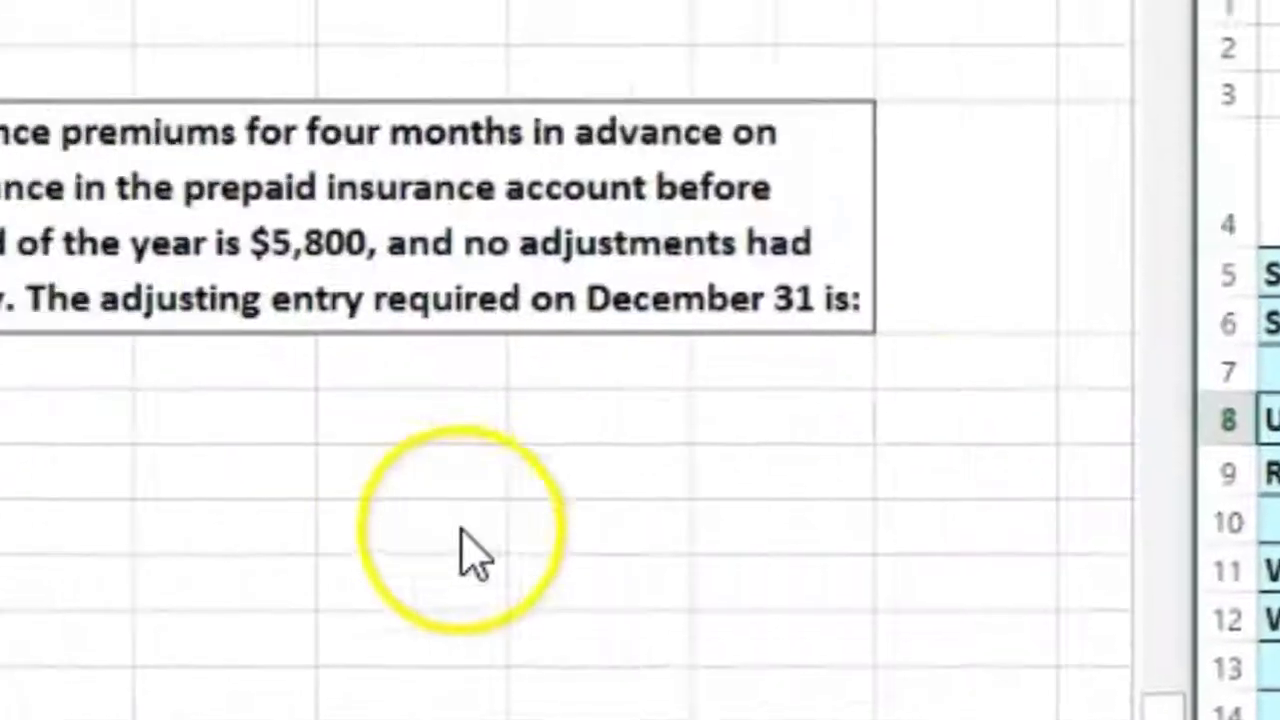
left_click(334, 524)
right_click(334, 526)
left_click(482, 524)
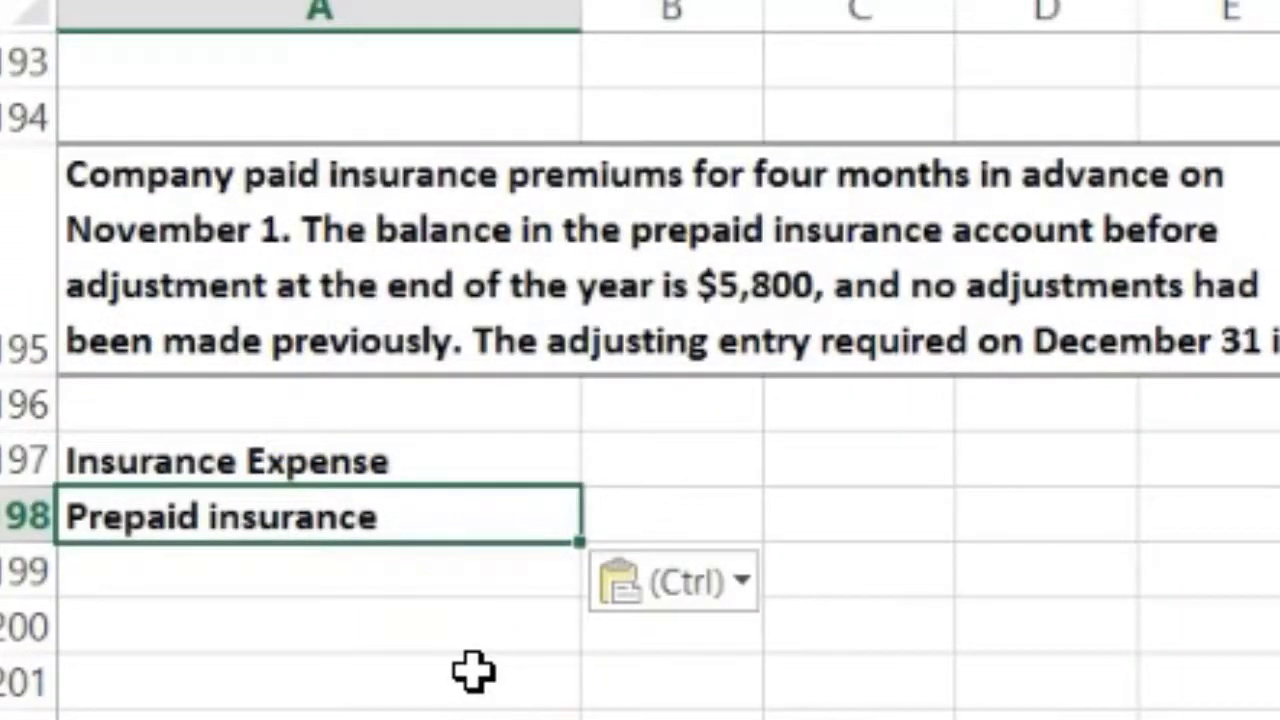
Enter the column headings Debit in B196 and Credit in C196 above the adjusting entry.
left_click(634, 420)
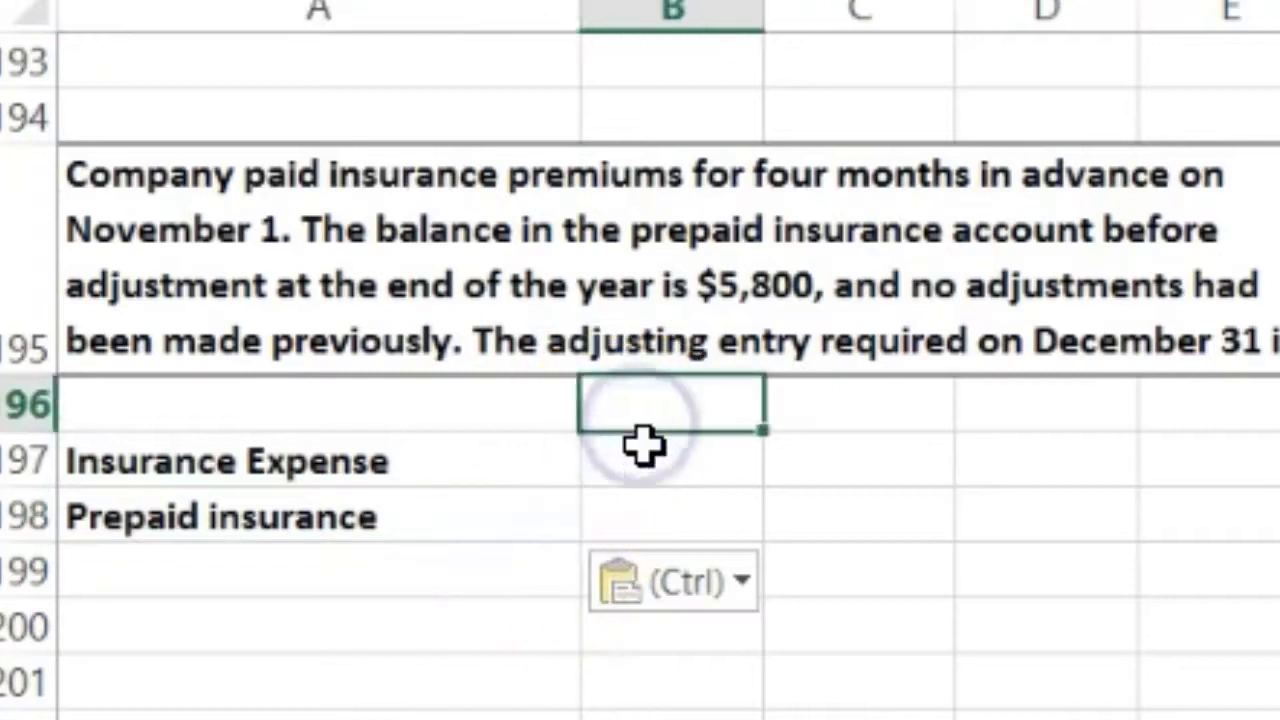
type("Debit")
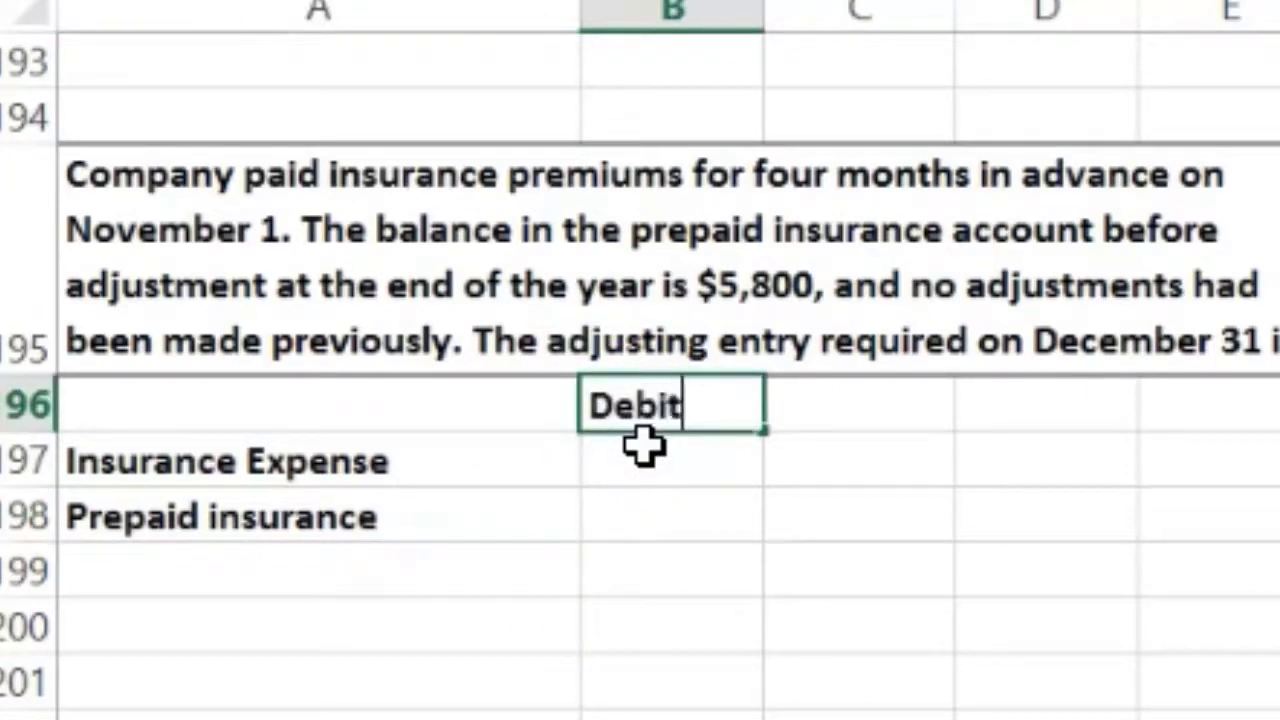
key("Tab")
type("Credit")
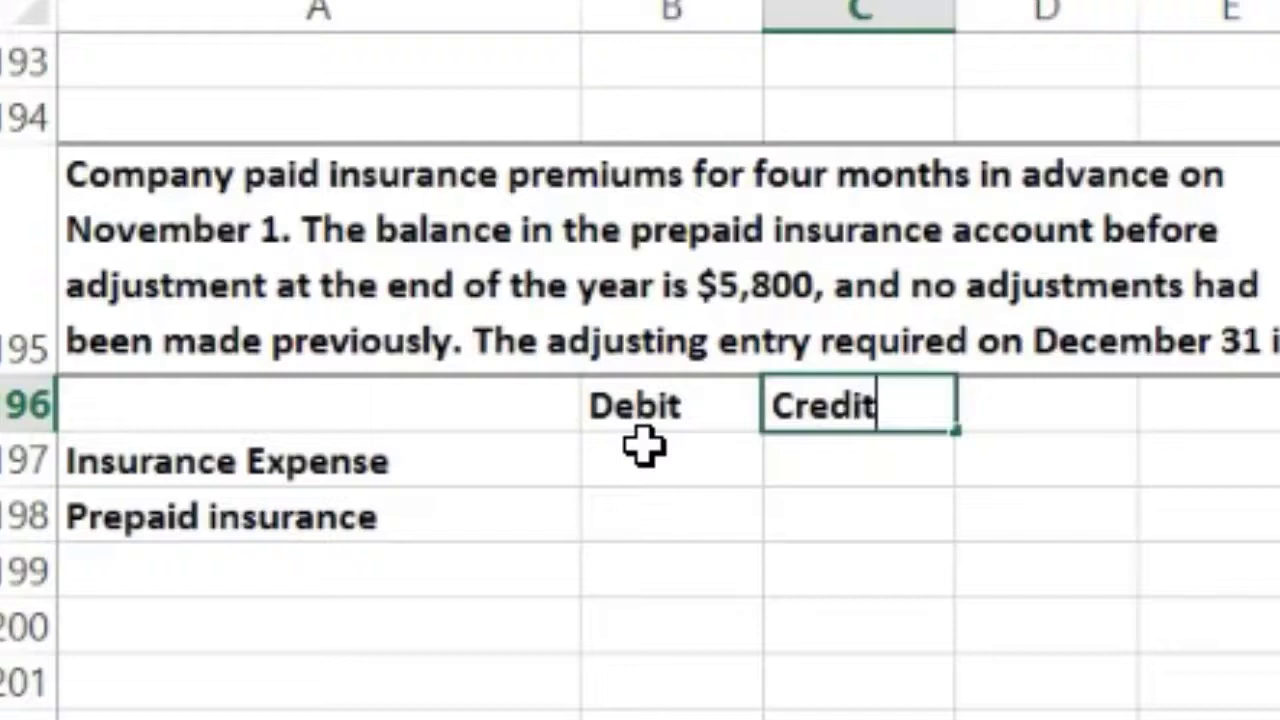
key("Return")
key("Return")
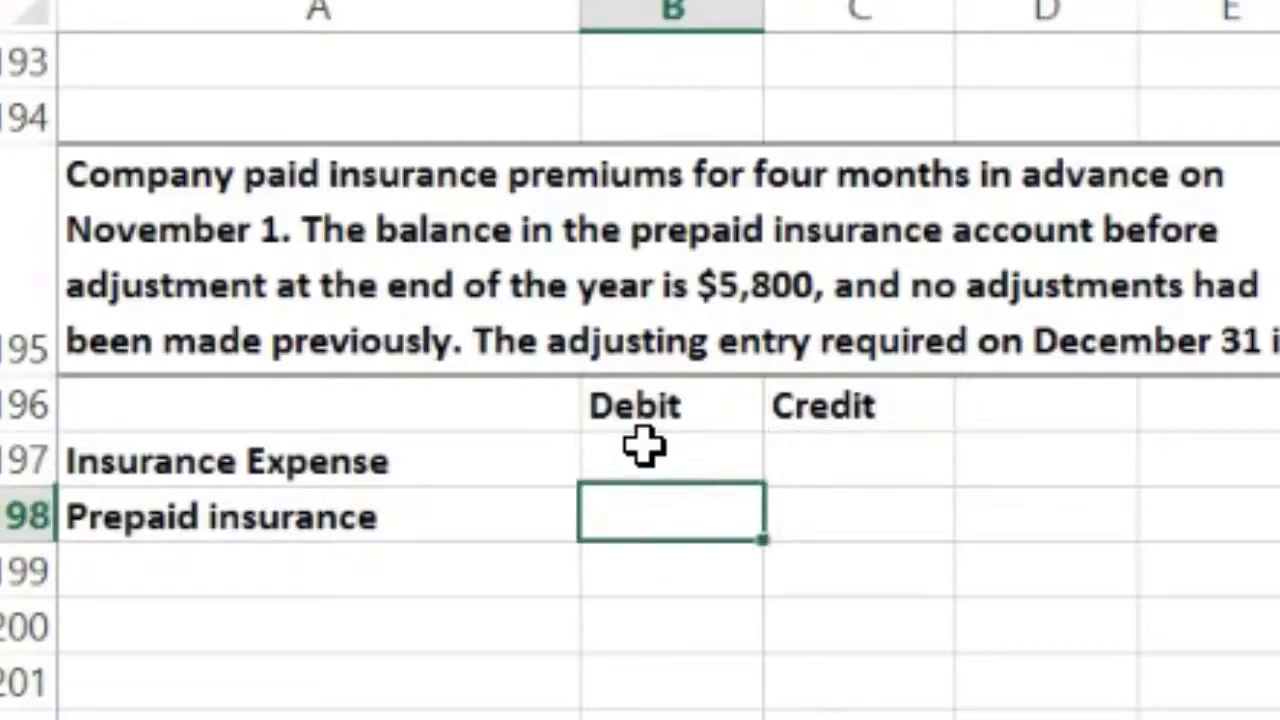
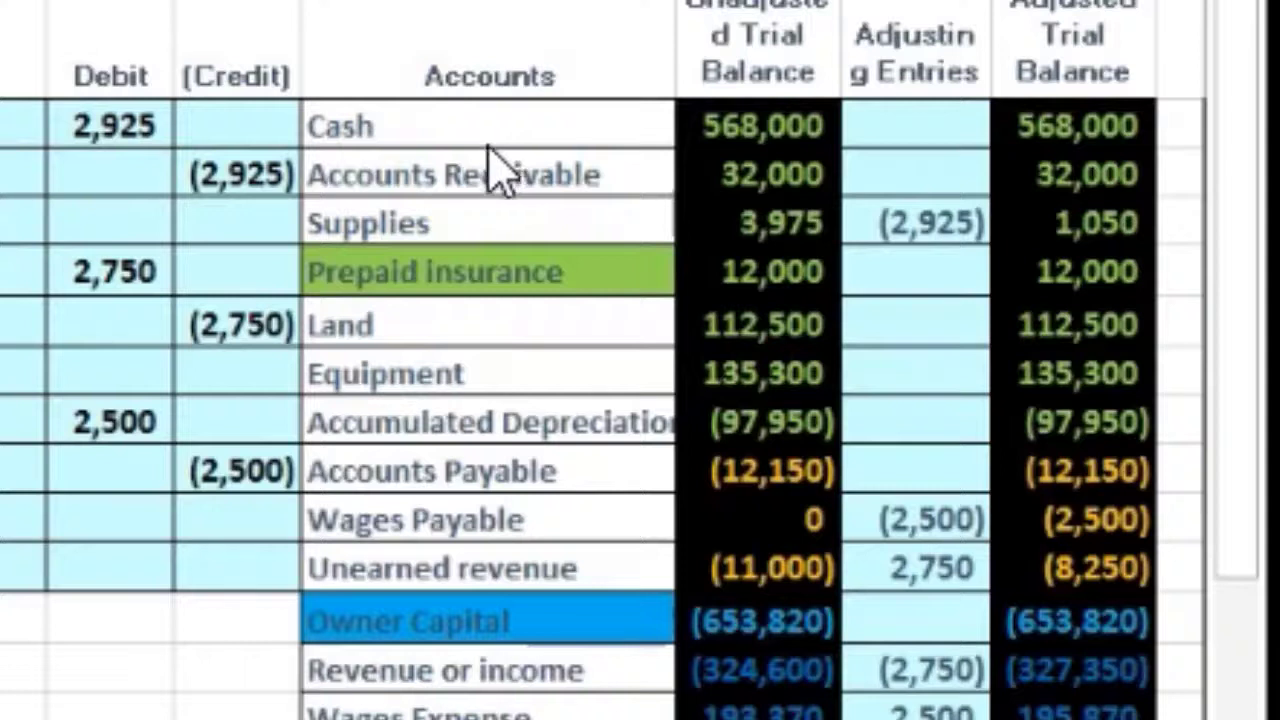
Enter the T-account heading "Prepaid Ins" in E196 and merge and center it across E196:F196.
left_click(489, 263)
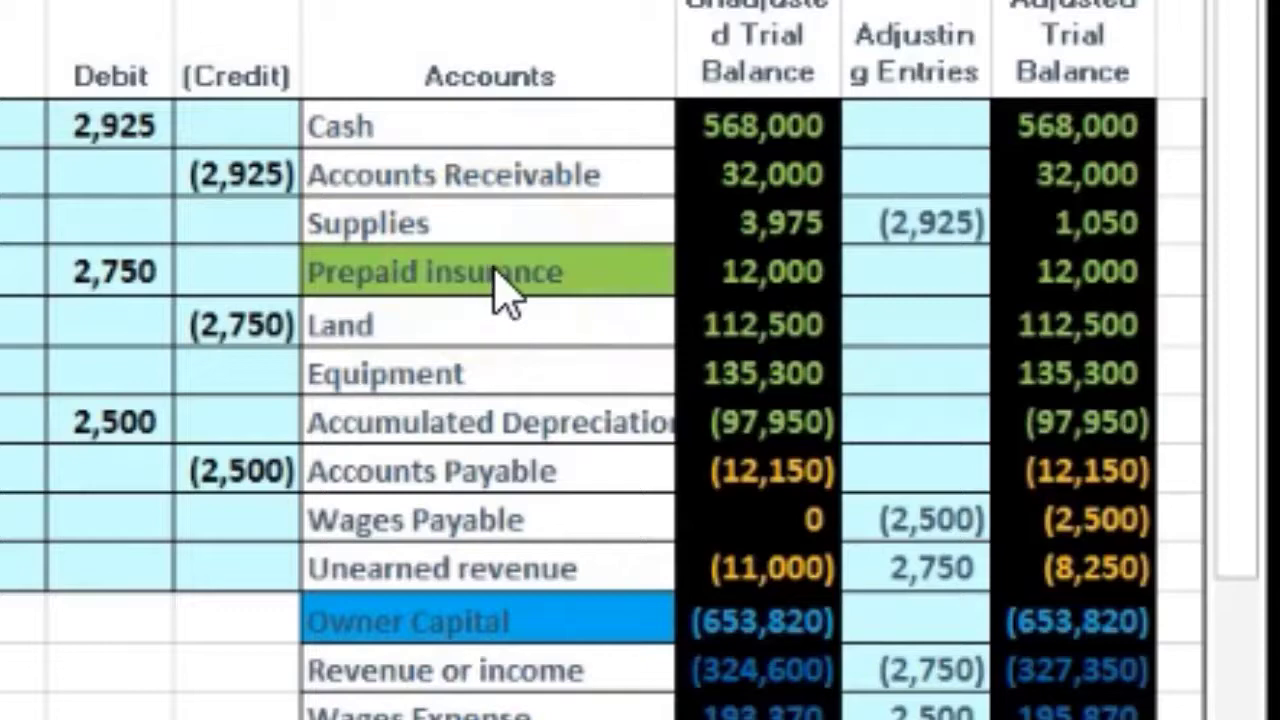
left_click(498, 258)
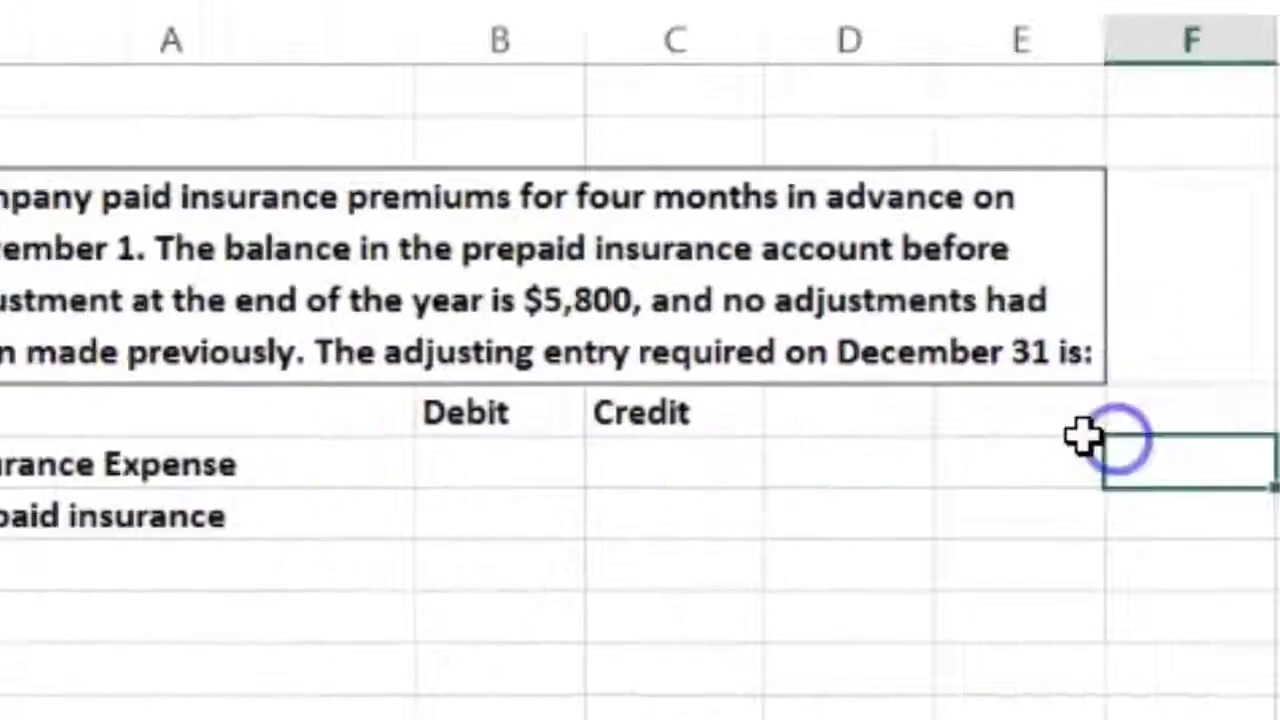
left_click(1214, 434)
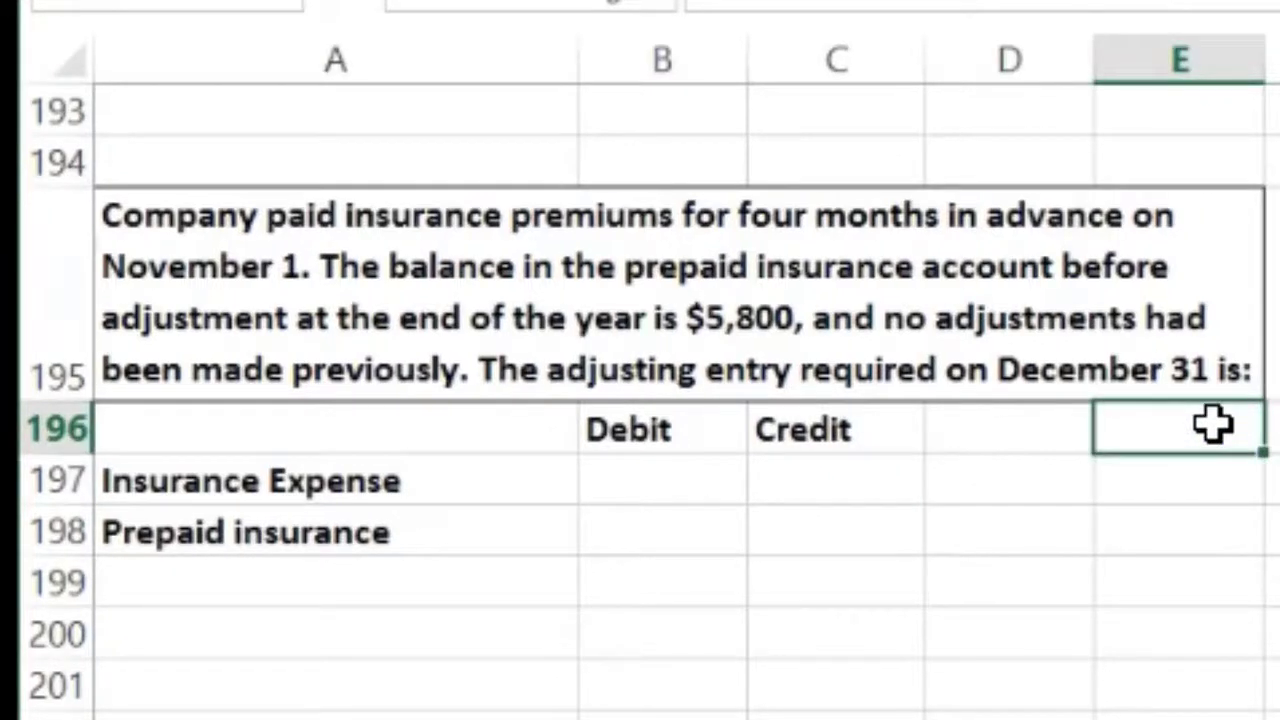
type("Prepaid")
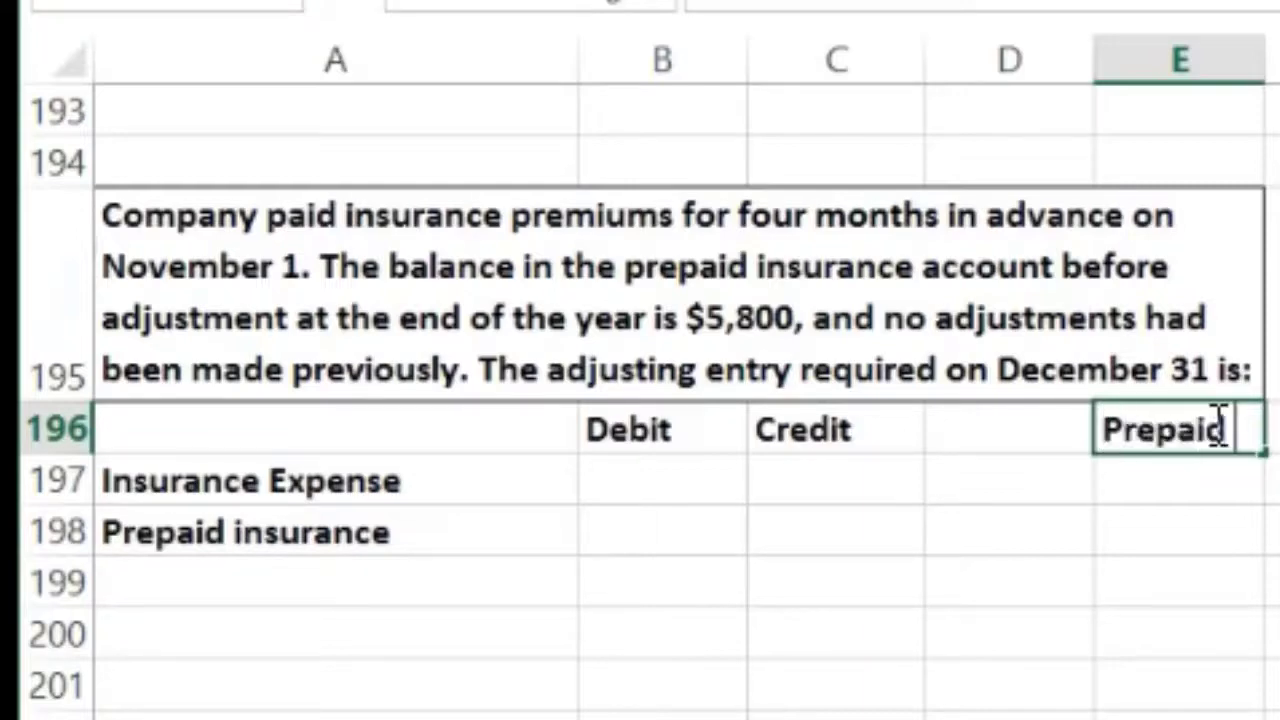
type(" Ins")
key("Return")
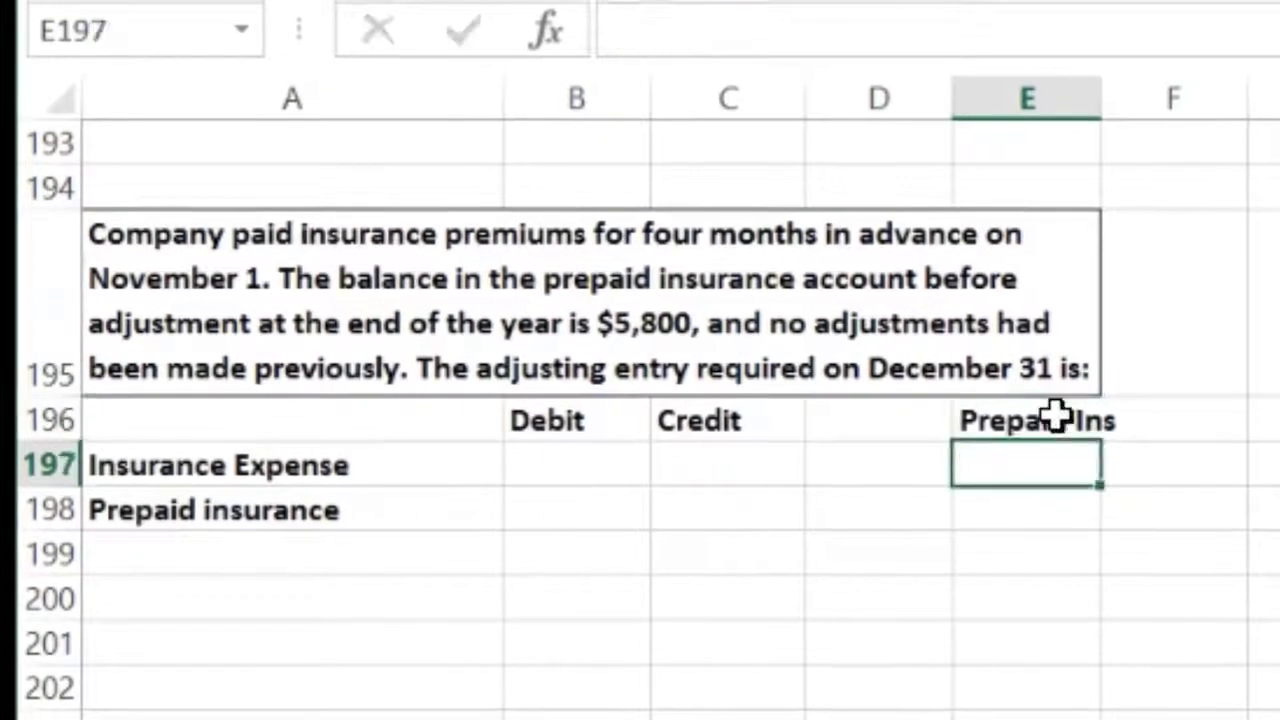
left_click(1228, 380)
left_click_drag(1057, 414, 1137, 417)
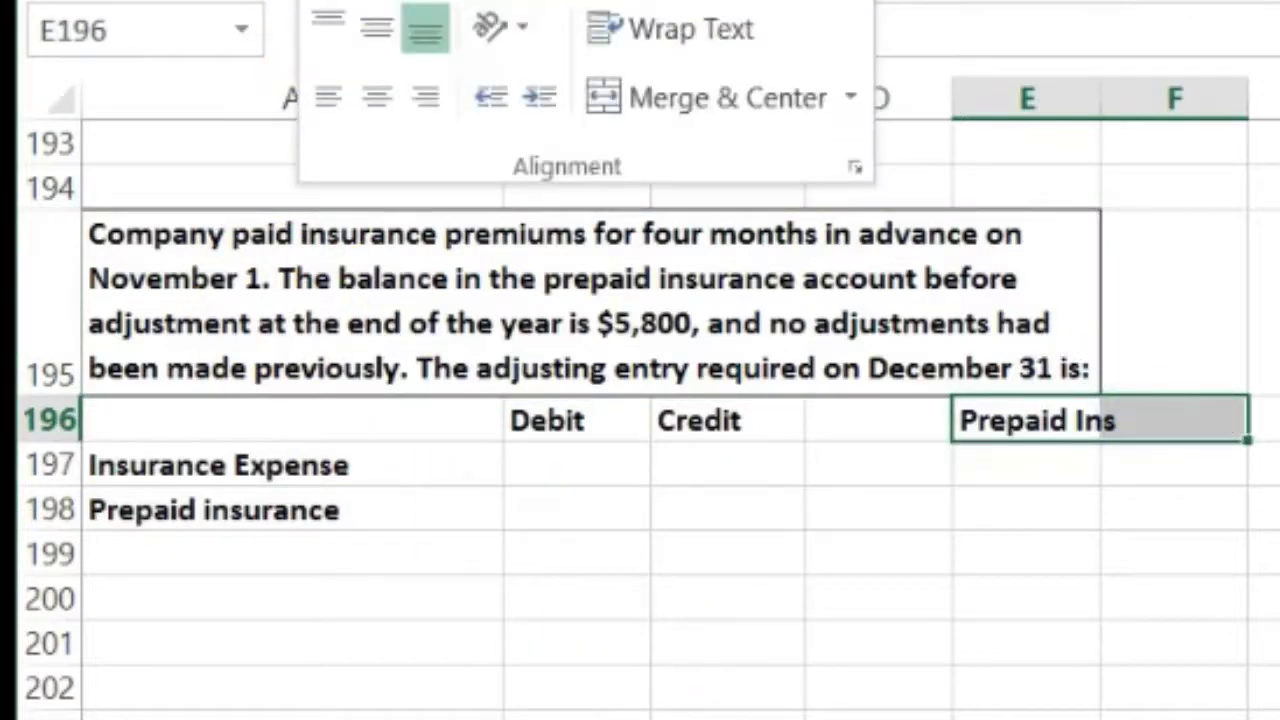
left_click(640, 97)
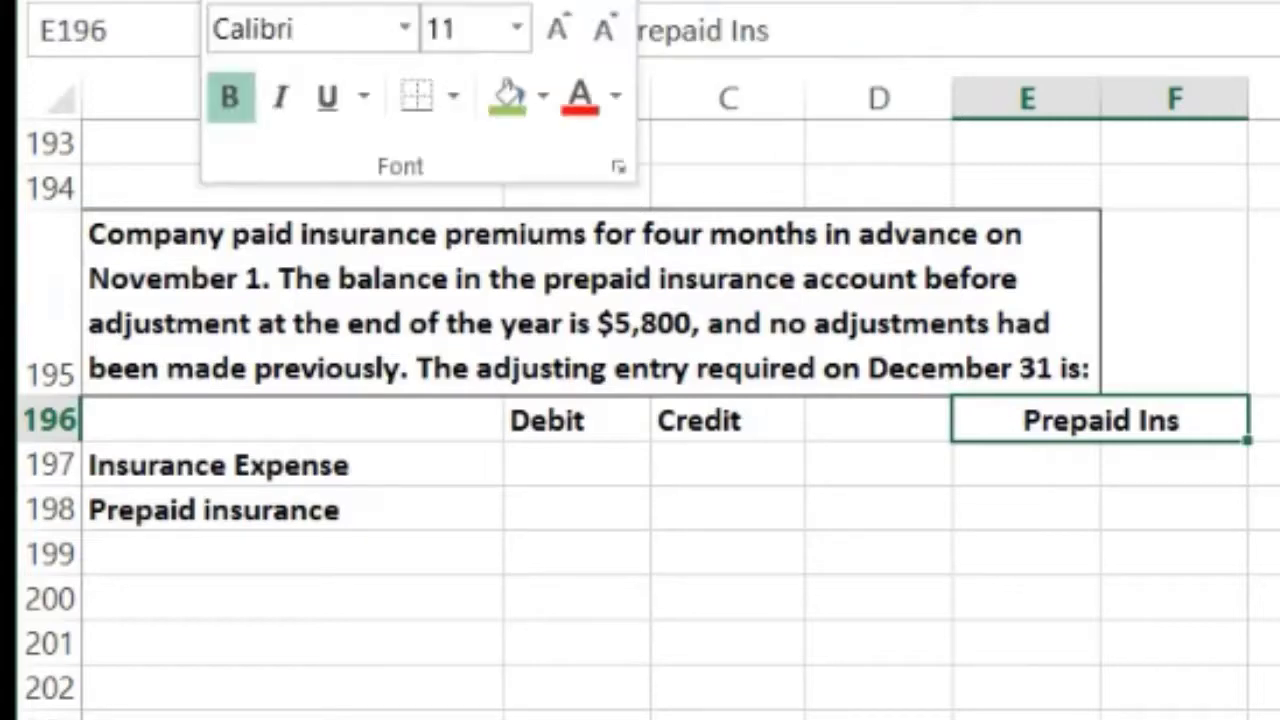
Add a border under the Prepaid Ins heading and a left border along F197:F203 to form the T-account.
left_click(400, 110)
left_click_drag(1130, 465, 1140, 715)
right_click(1155, 708)
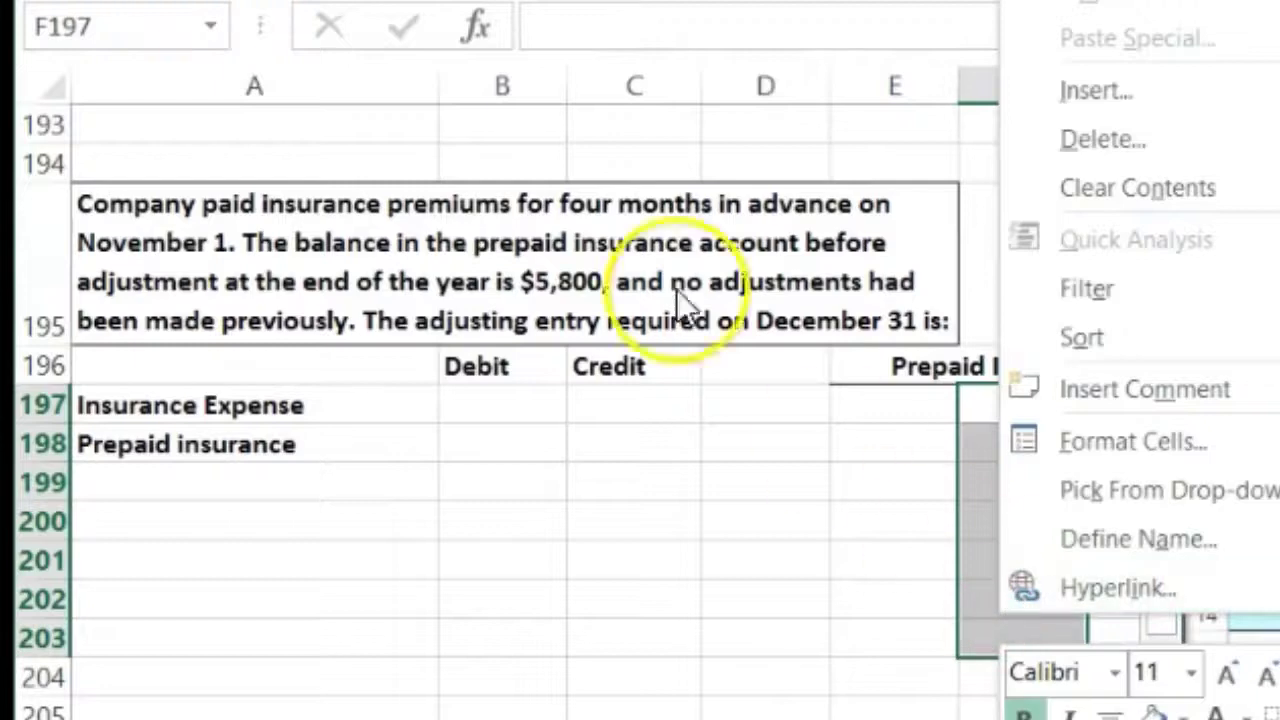
key("Escape")
left_click(392, 86)
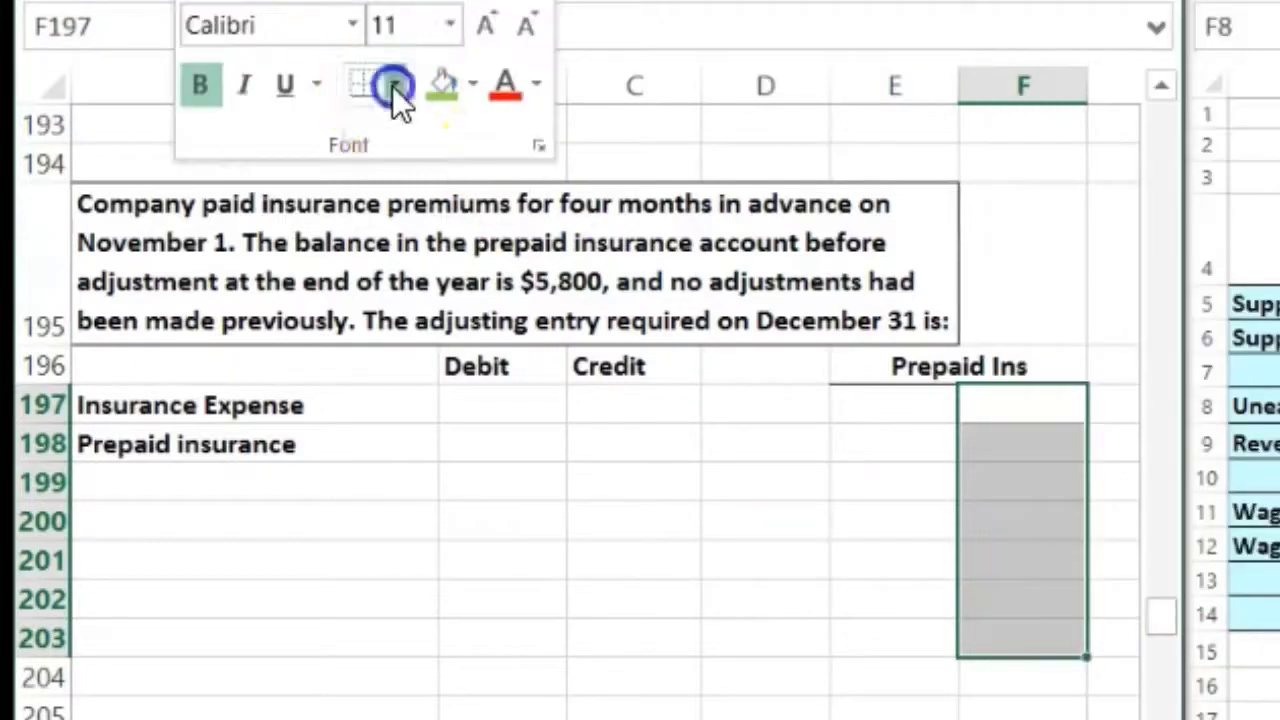
left_click(433, 271)
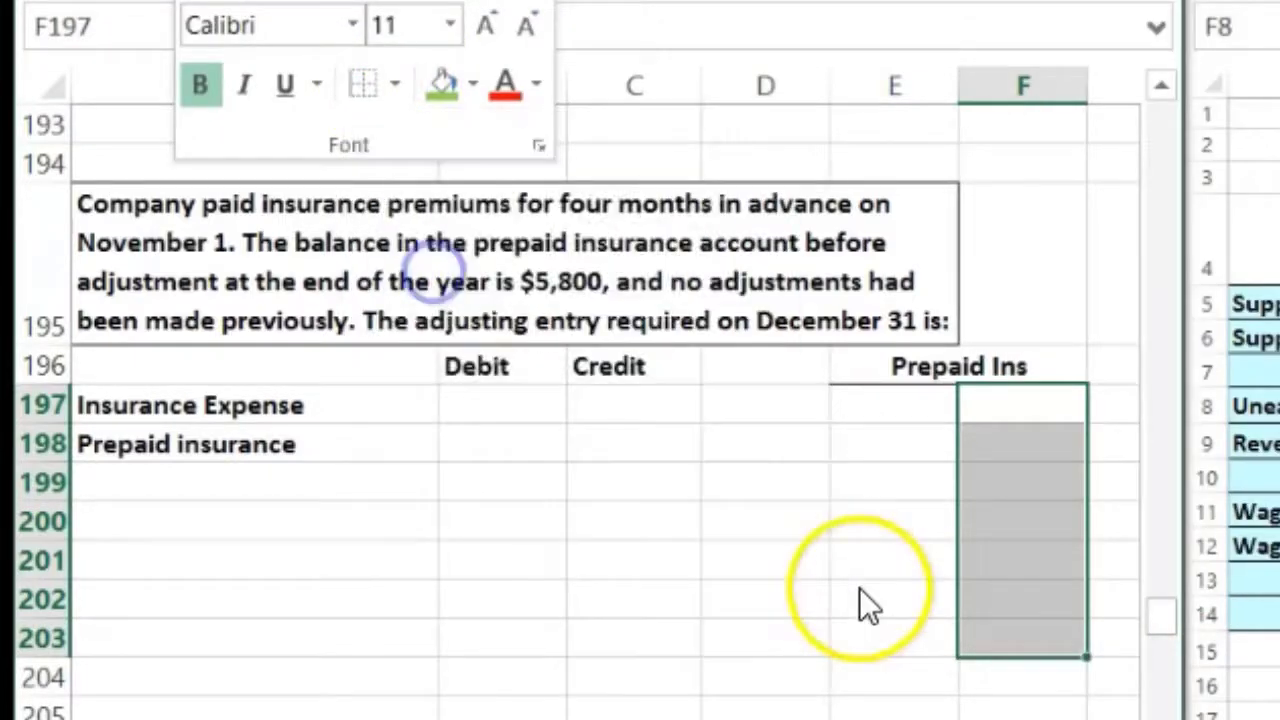
left_click(850, 525)
Enter the unadjusted balance of 5800 in E197 on the debit side of the Prepaid Ins T-account.
left_click(890, 405)
type("5800")
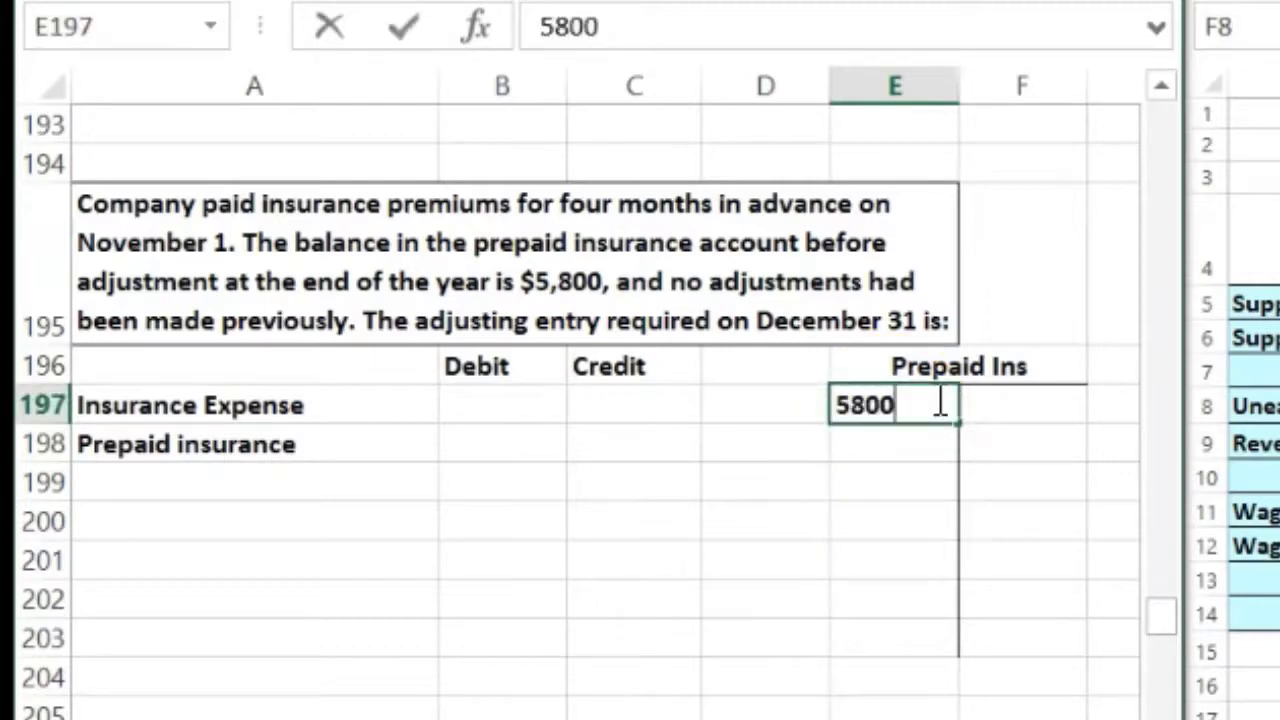
key("Return")
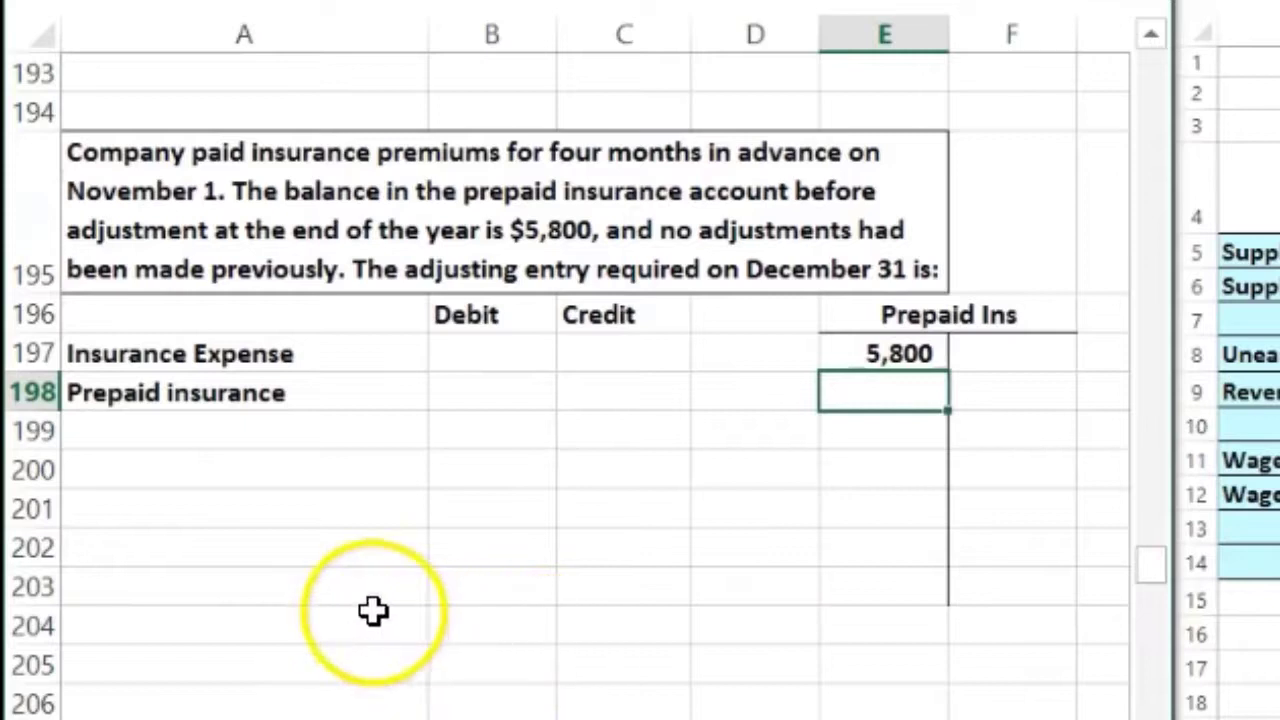
Start the supporting calculation with the label Prepaid in A201 and the amount 5,800 in B201.
left_click(200, 512)
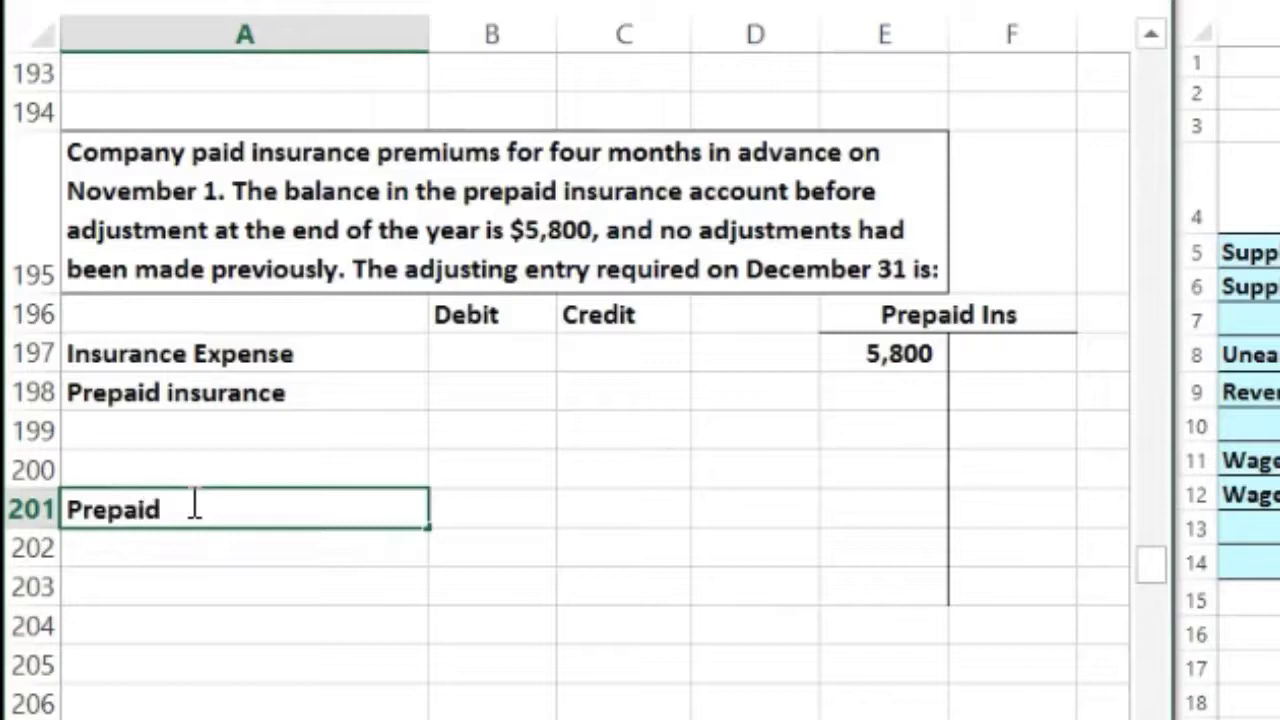
key("Tab")
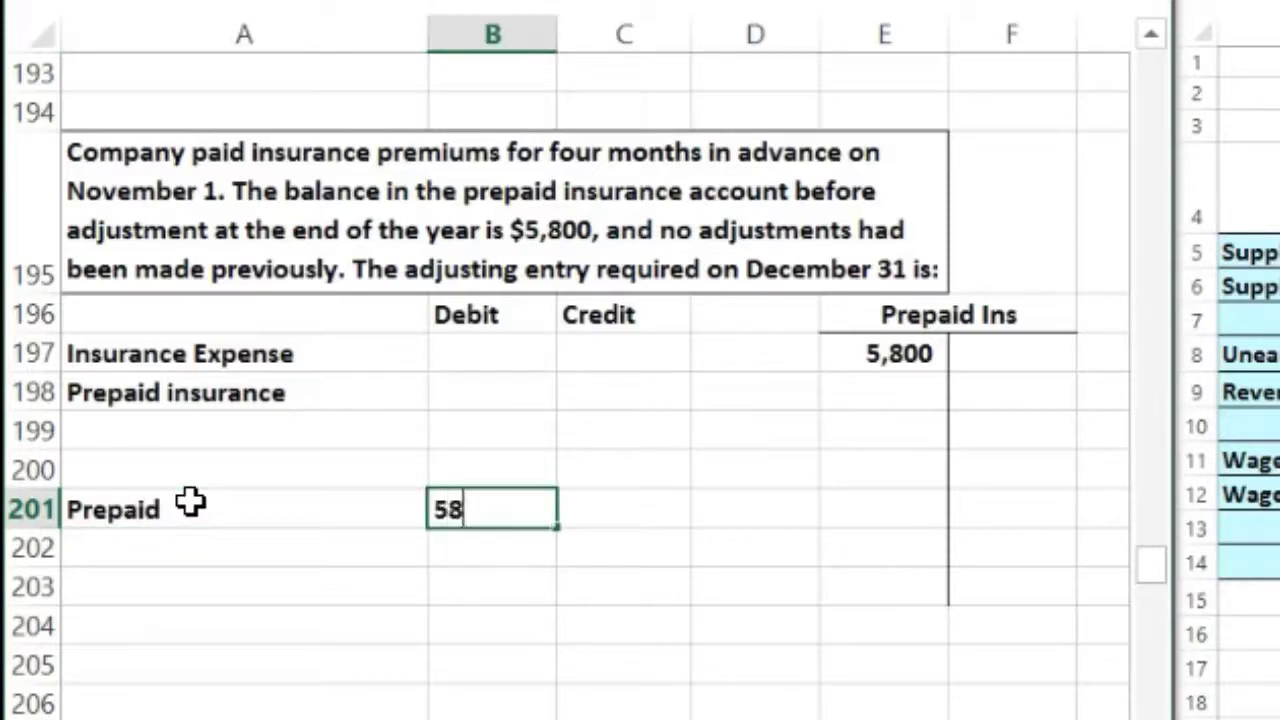
key("Return")
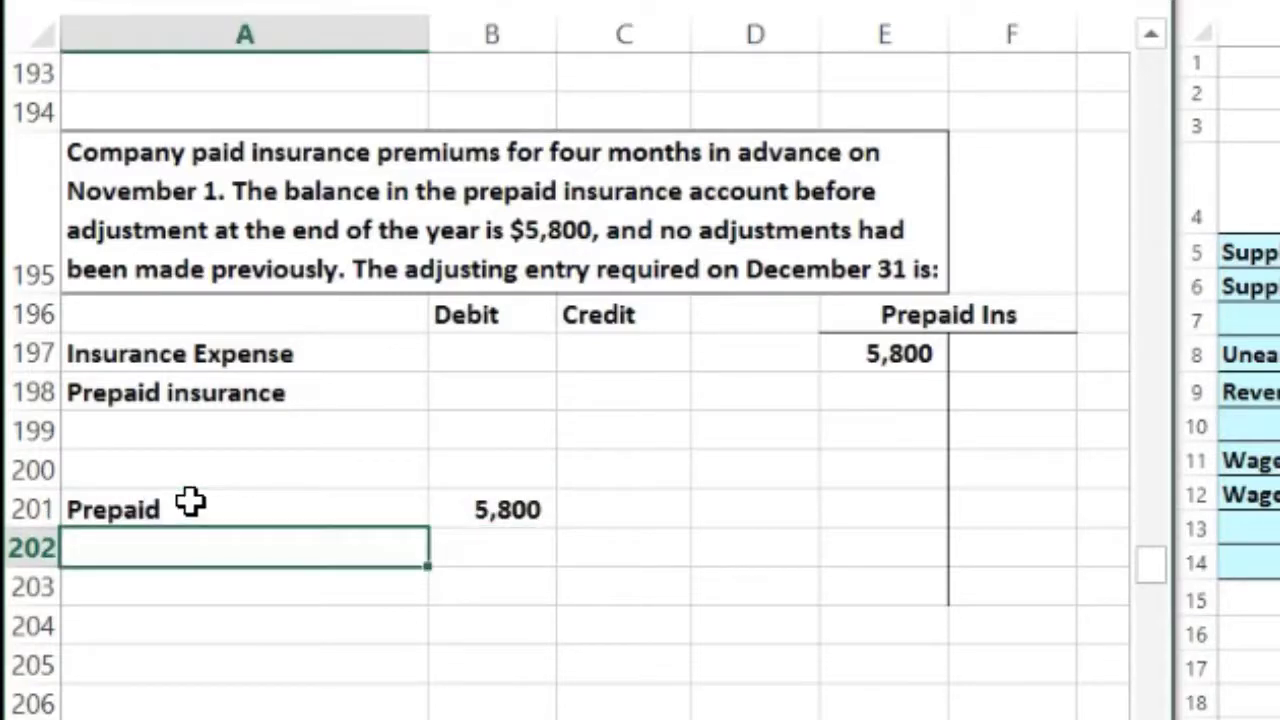
Enter the four prepaid months as 4 in B202 and underline the value.
key("Tab")
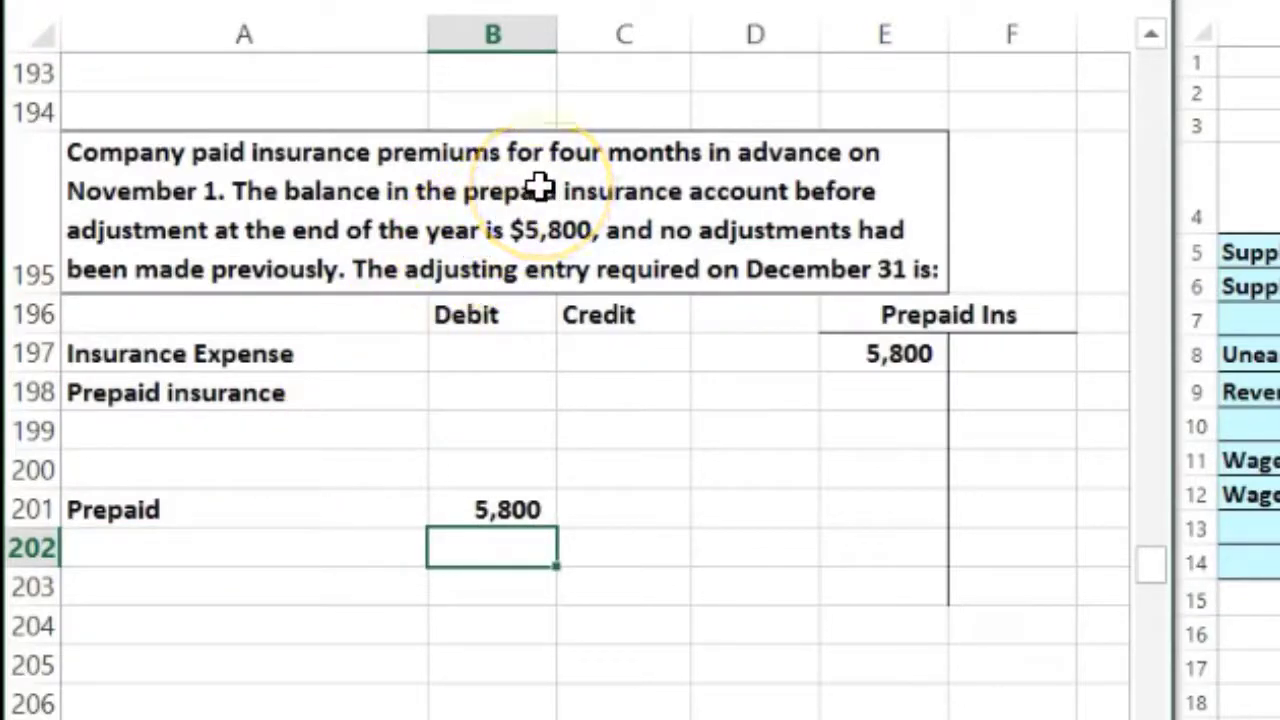
key("Return")
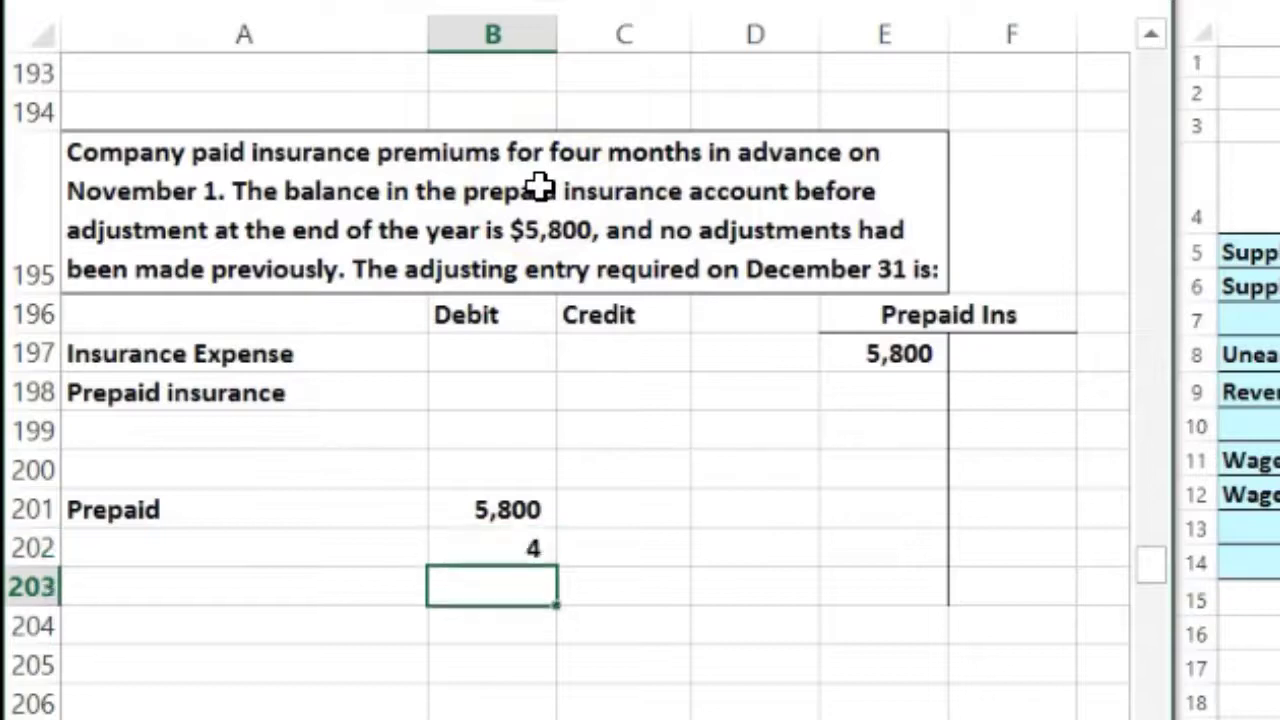
key("Up")
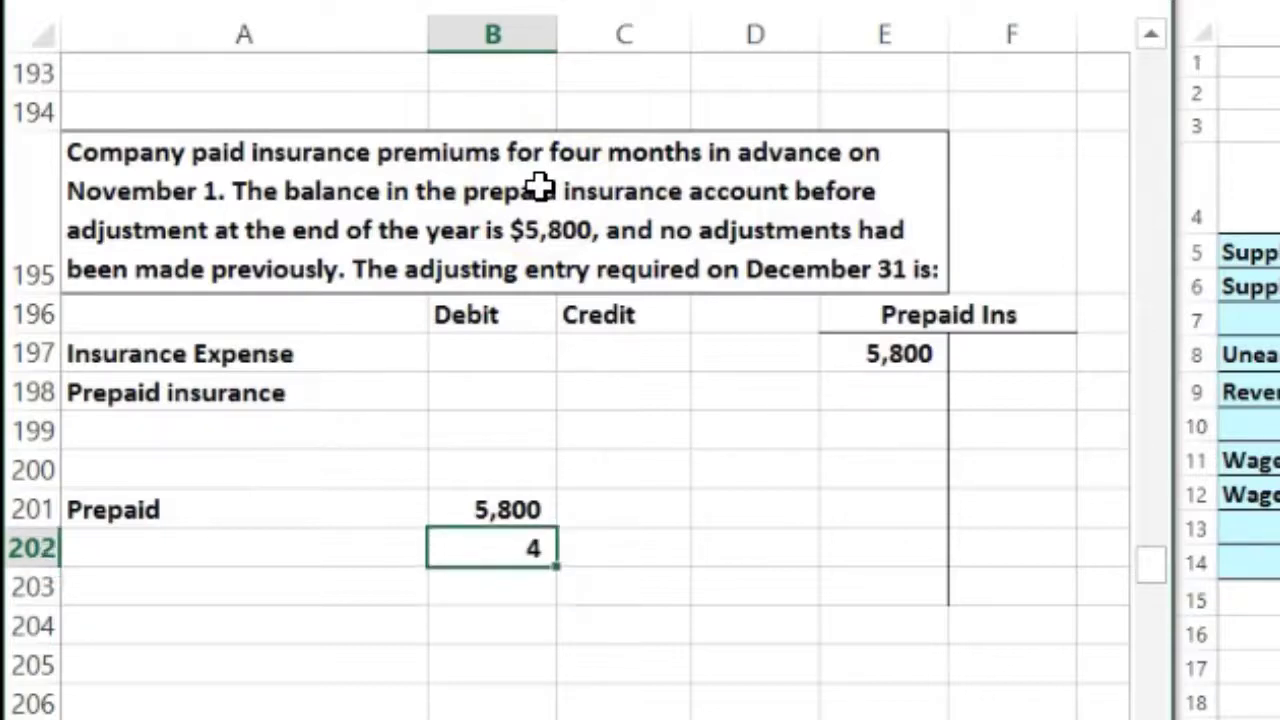
left_click(250, 2)
left_click(277, 34)
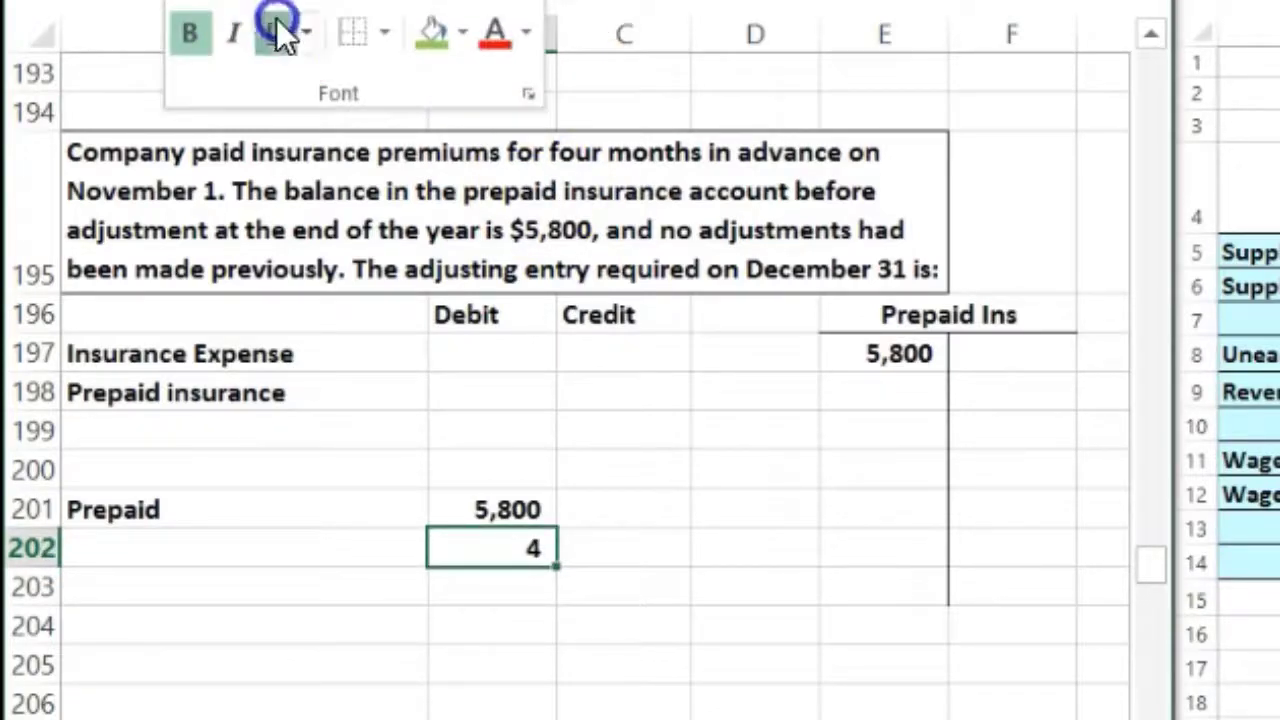
left_click(523, 562)
Calculate the monthly insurance cost in B203 with the formula =B201/B202.
left_click(483, 587)
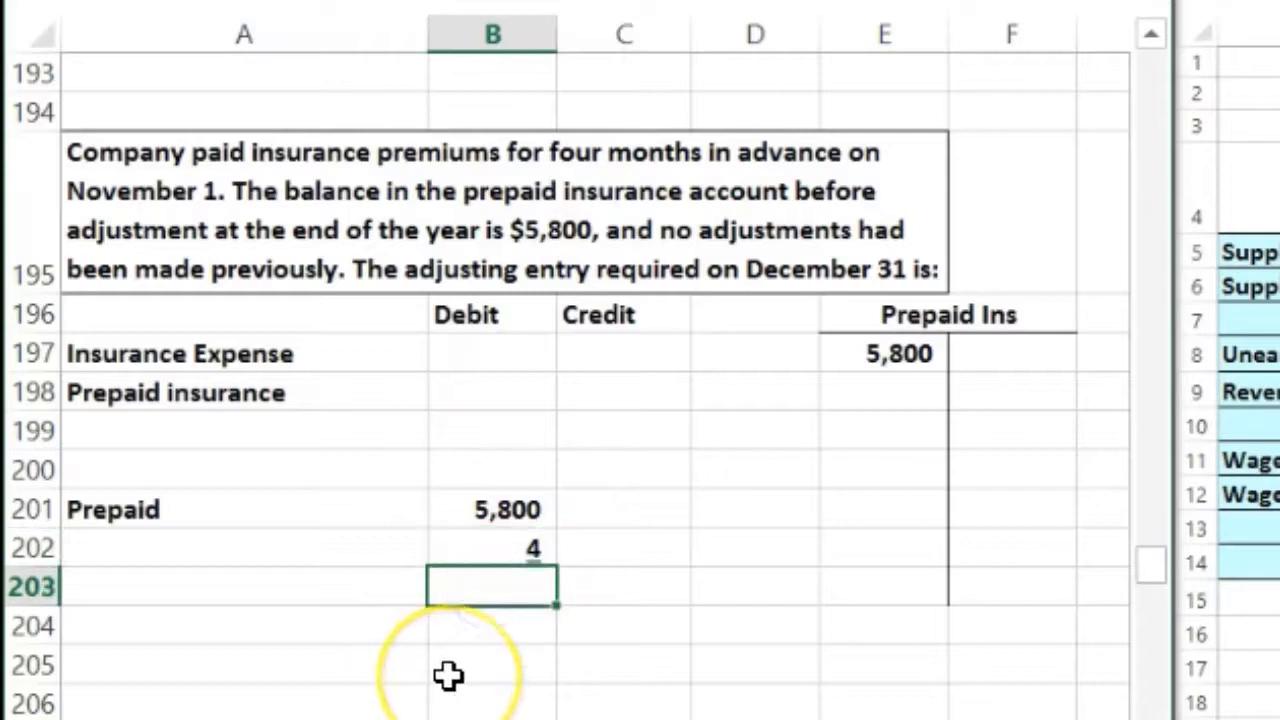
type("=")
left_click(478, 515)
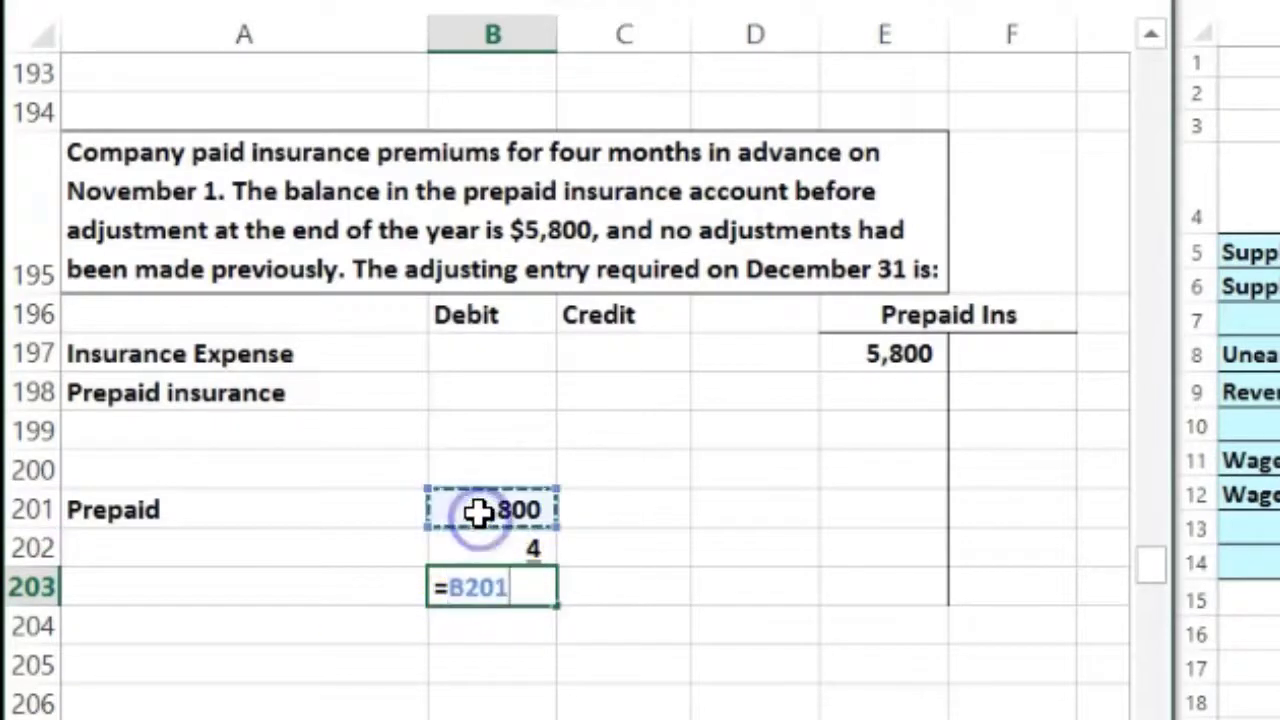
type("/")
left_click(510, 552)
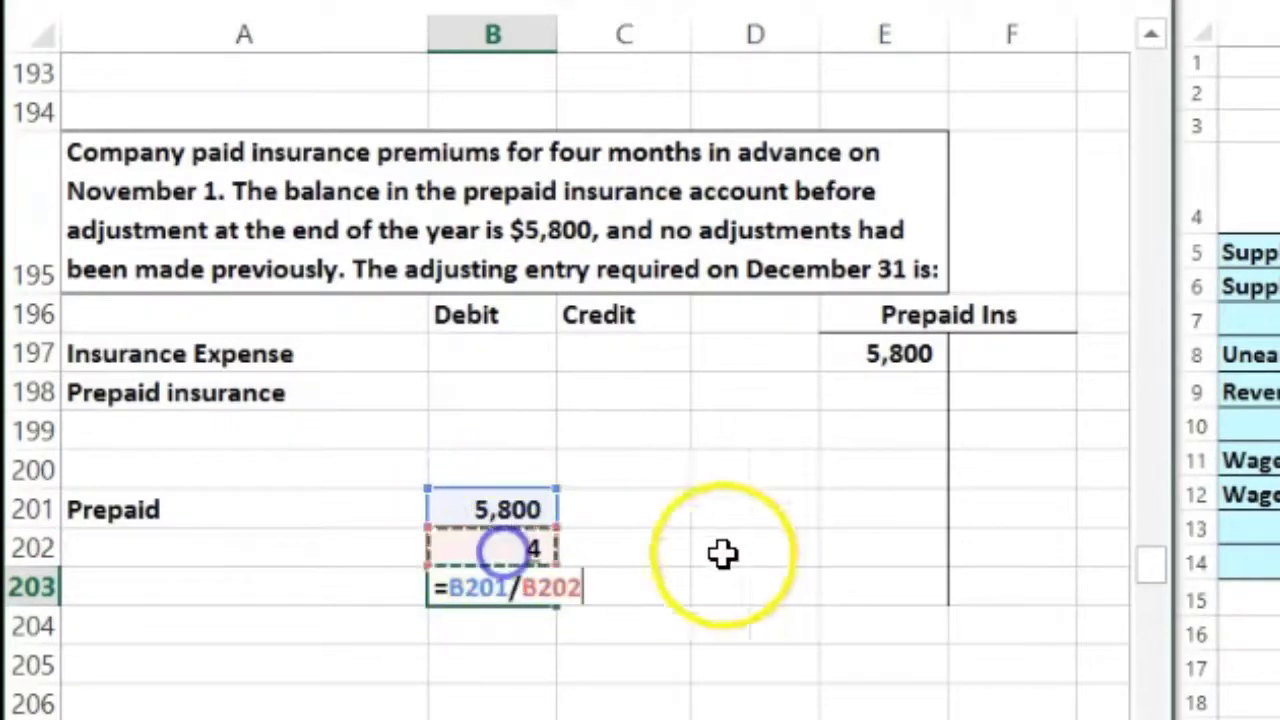
key("Return")
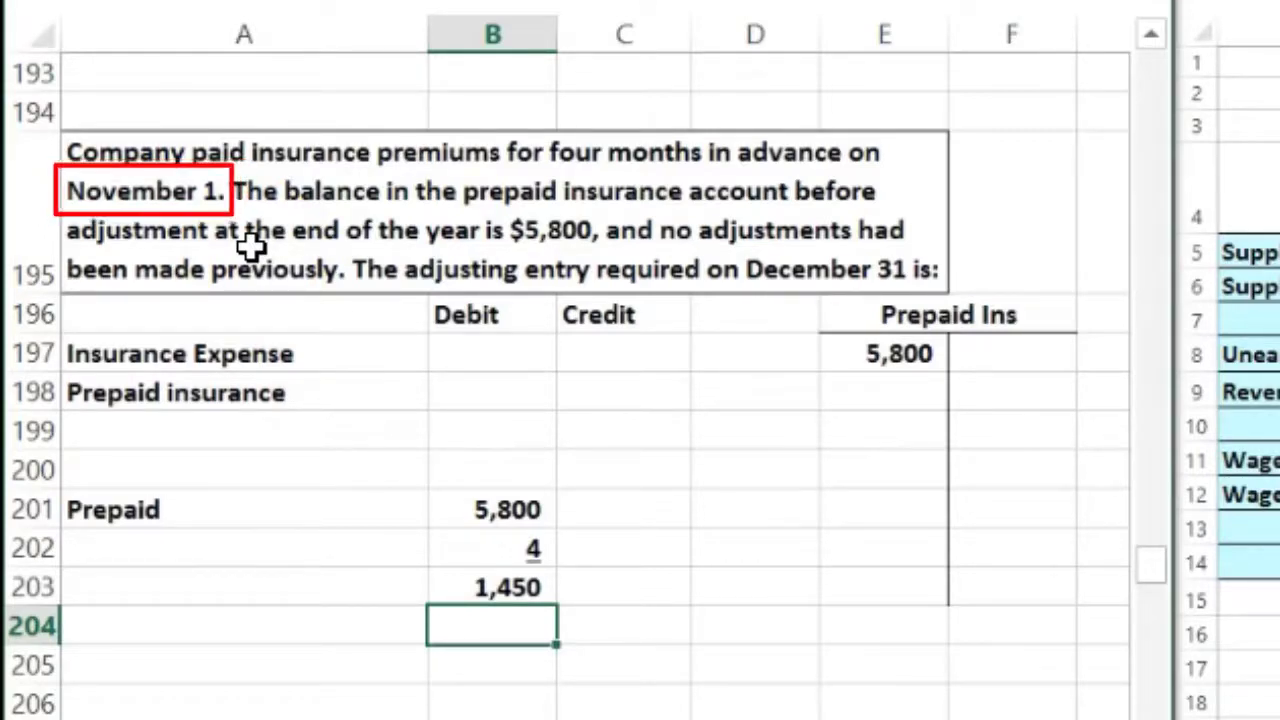
Enter the number of months used up, 2, in B204 and underline it.
type("2")
key("Return")
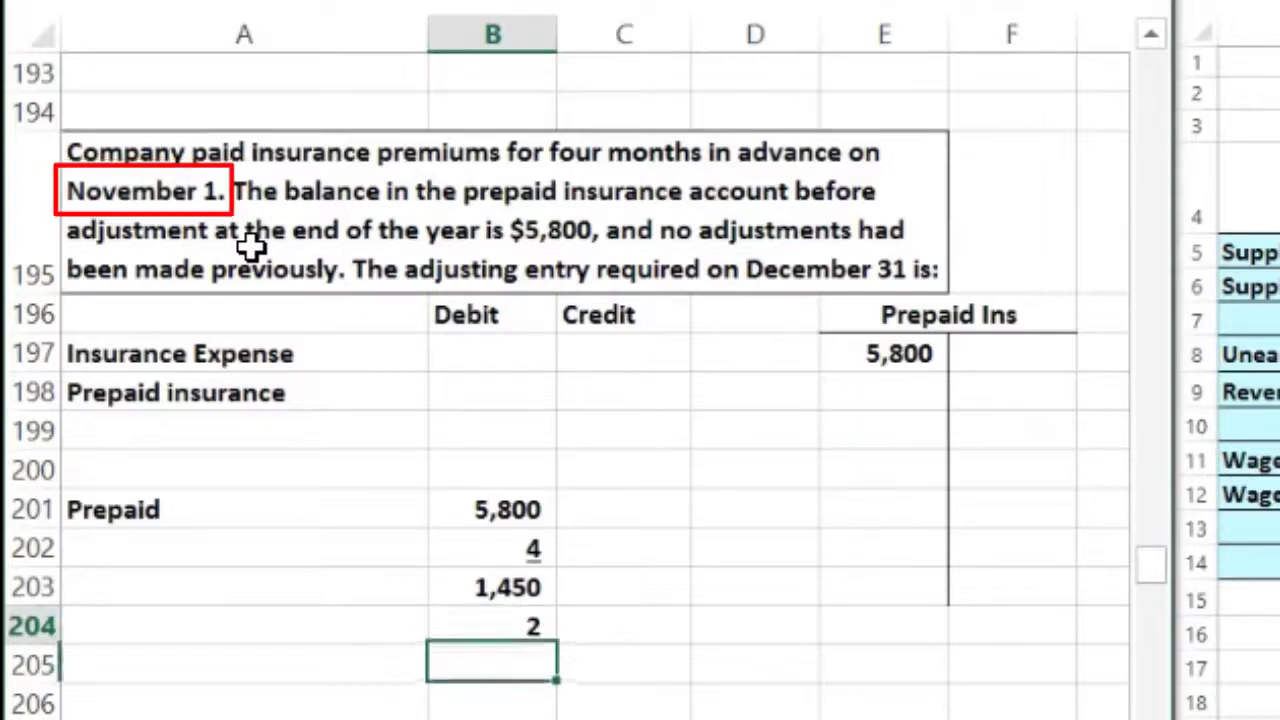
key("Up")
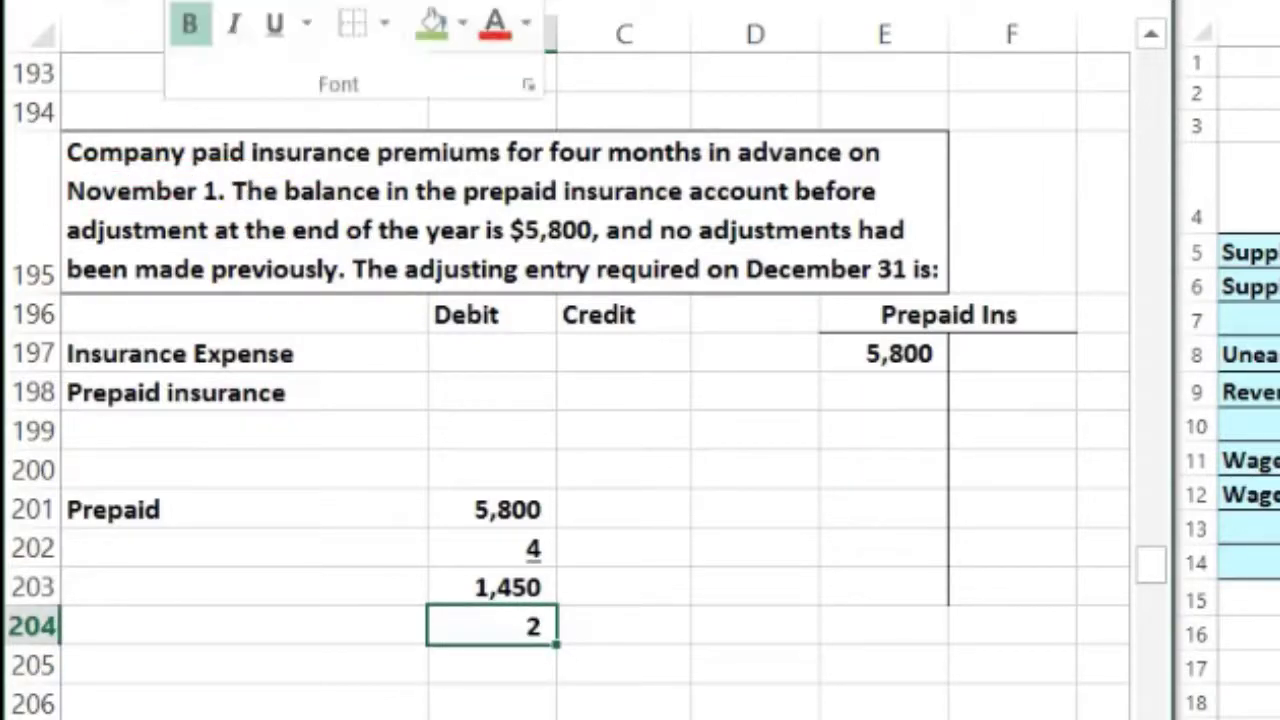
left_click(277, 46)
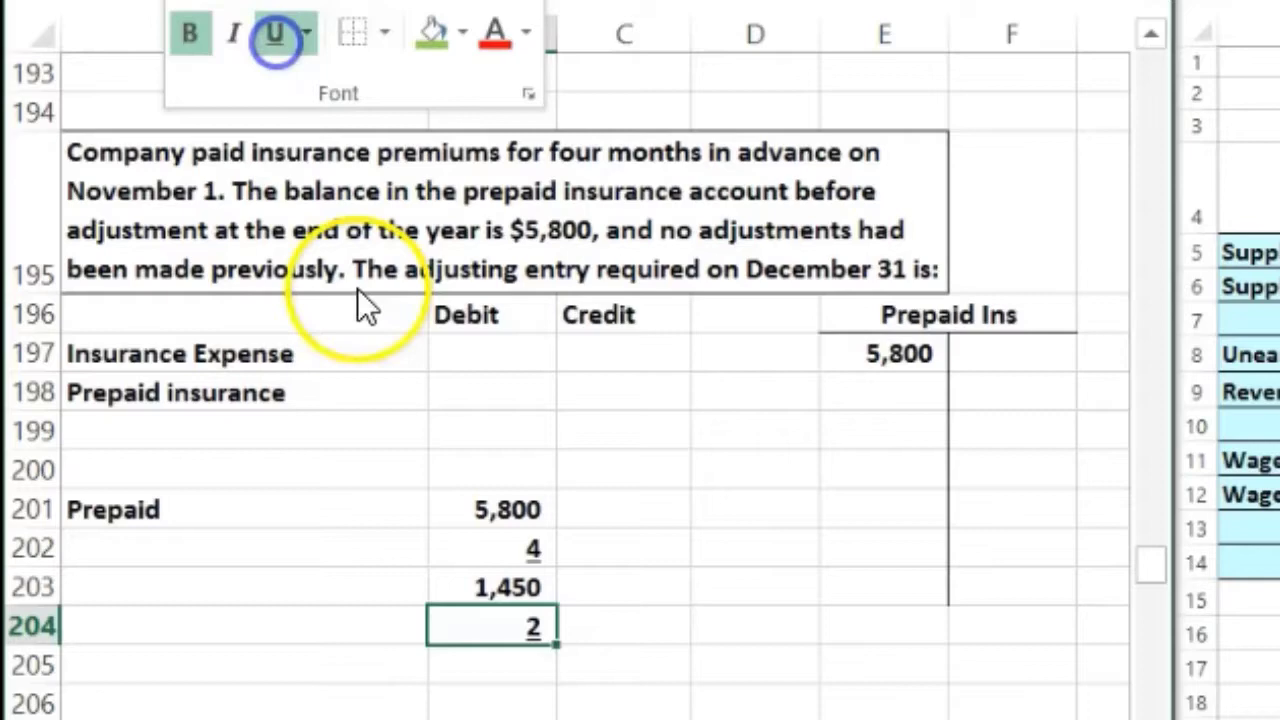
Calculate the insurance expense for the period in B205 by multiplying B203 by B204.
left_click(498, 662)
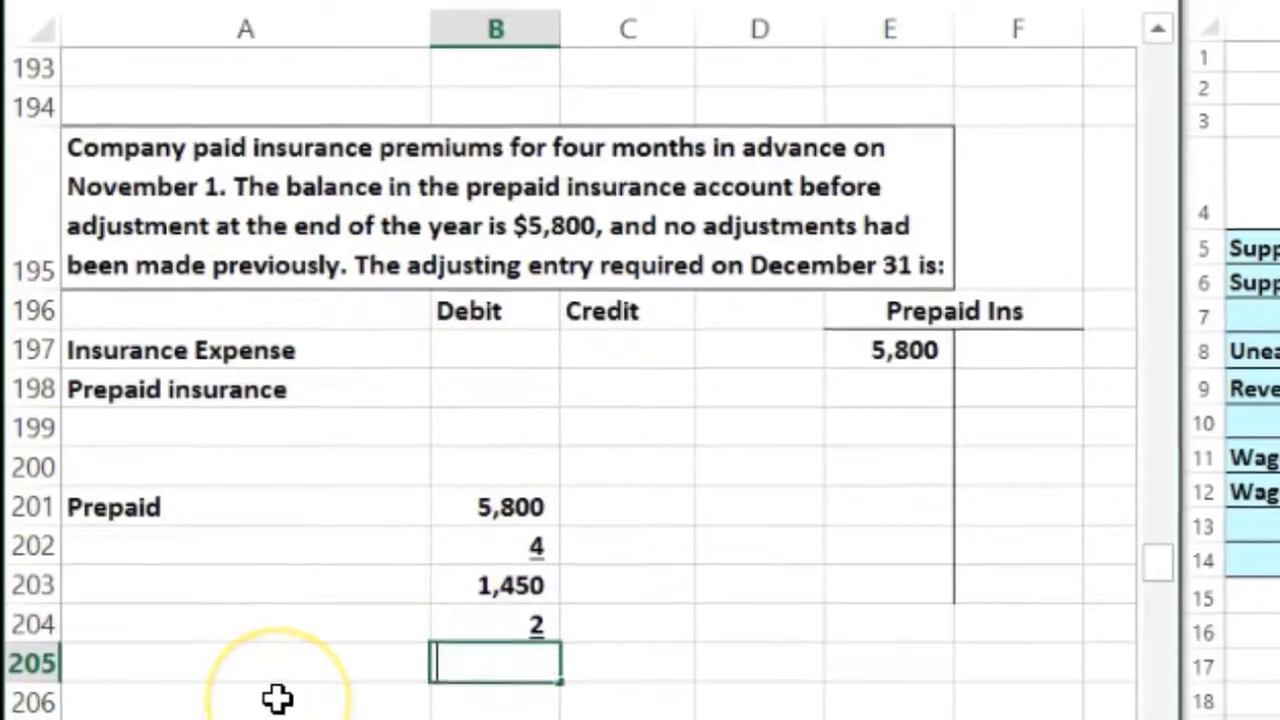
type("=")
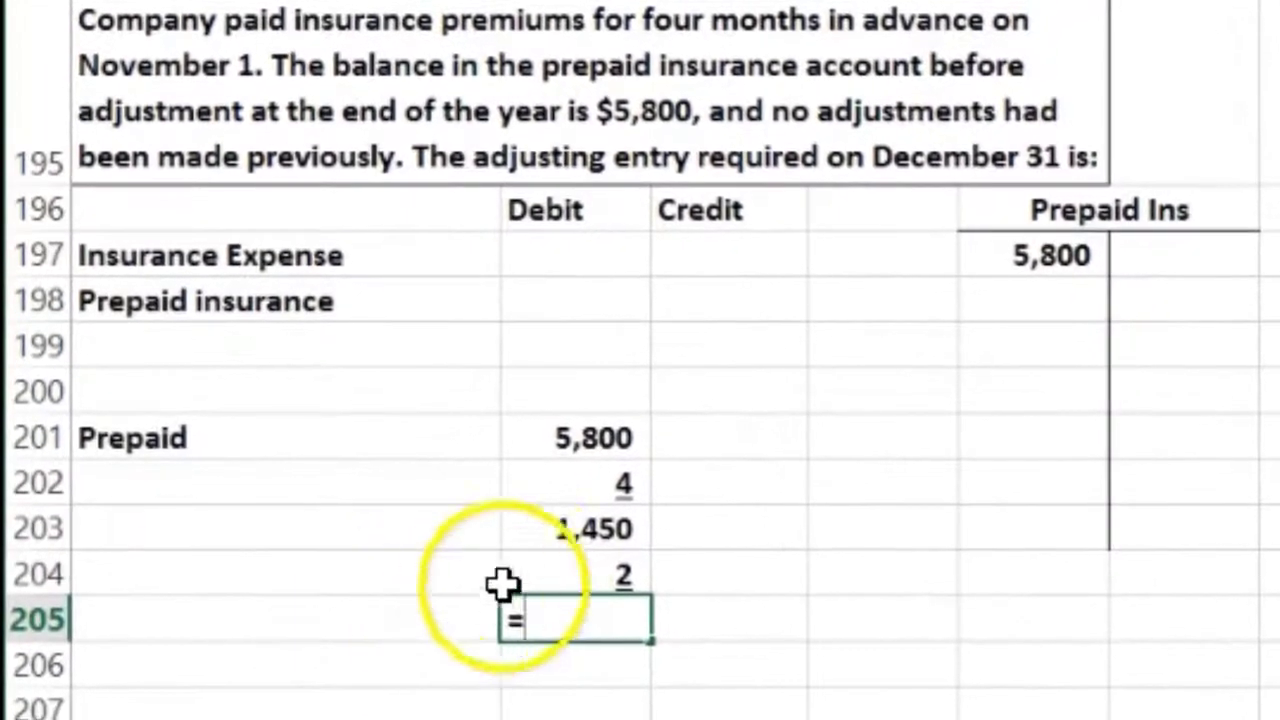
left_click(530, 530)
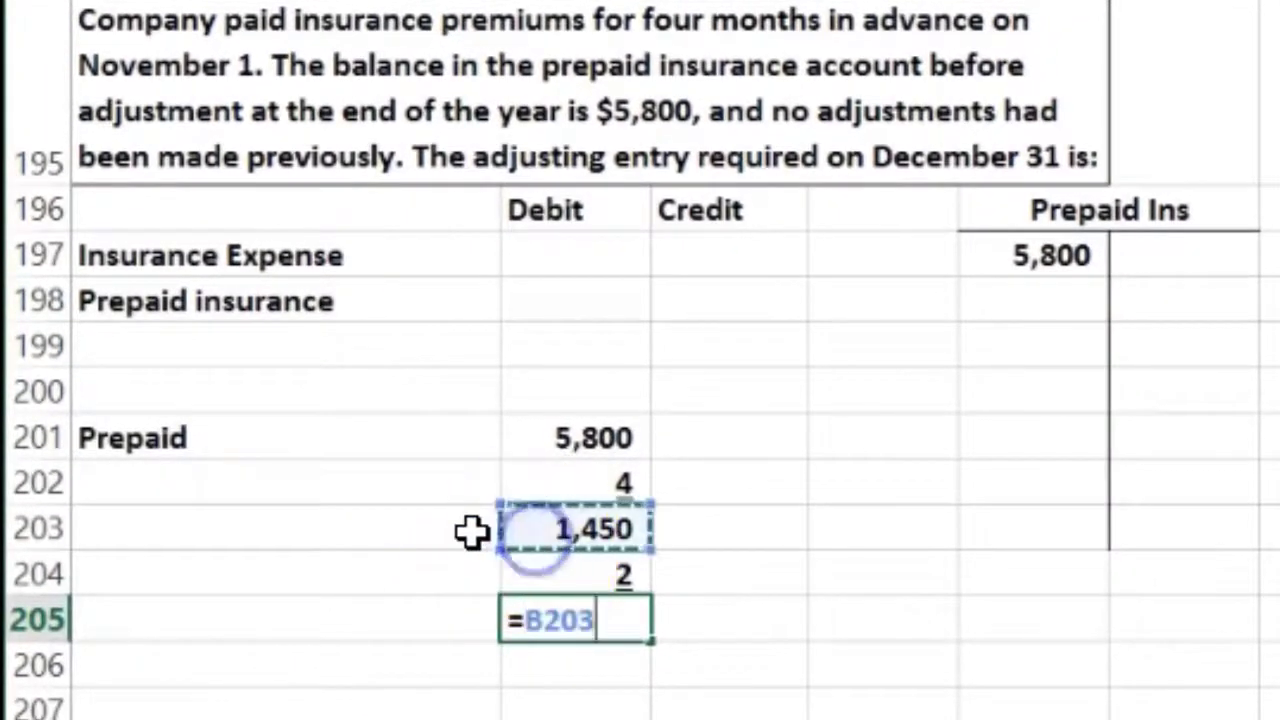
type("*")
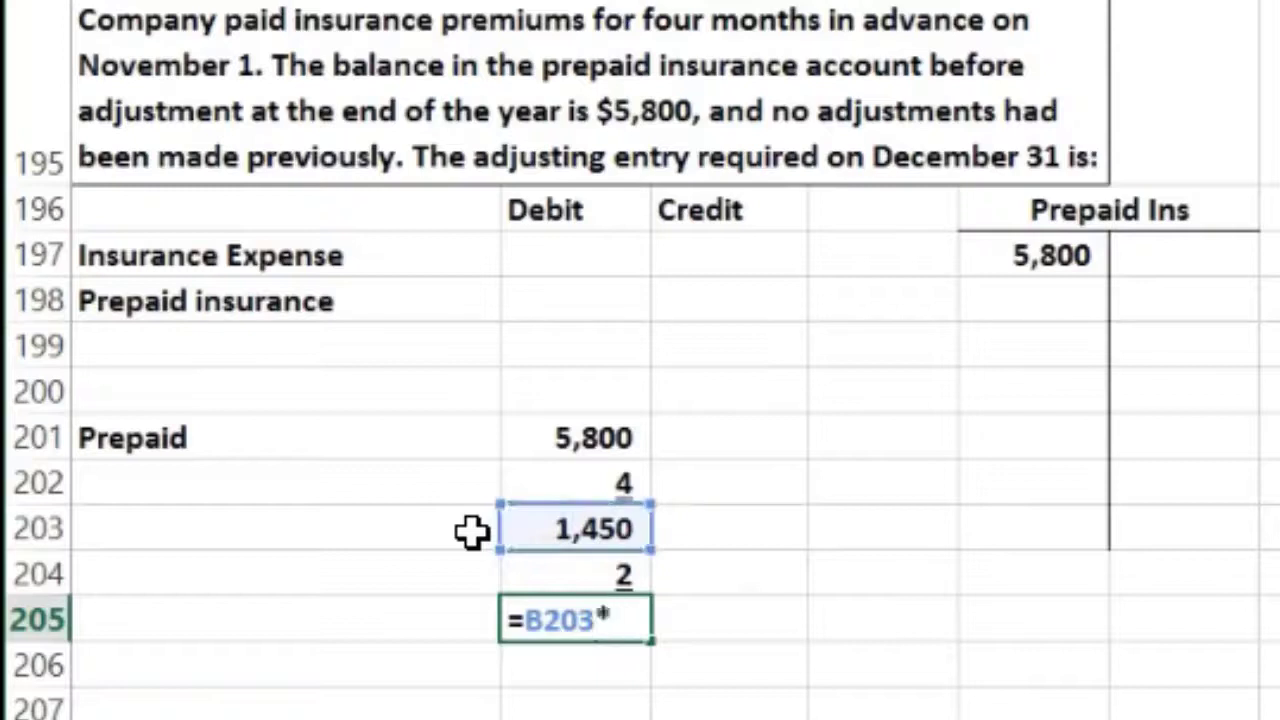
left_click(534, 570)
key("Return")
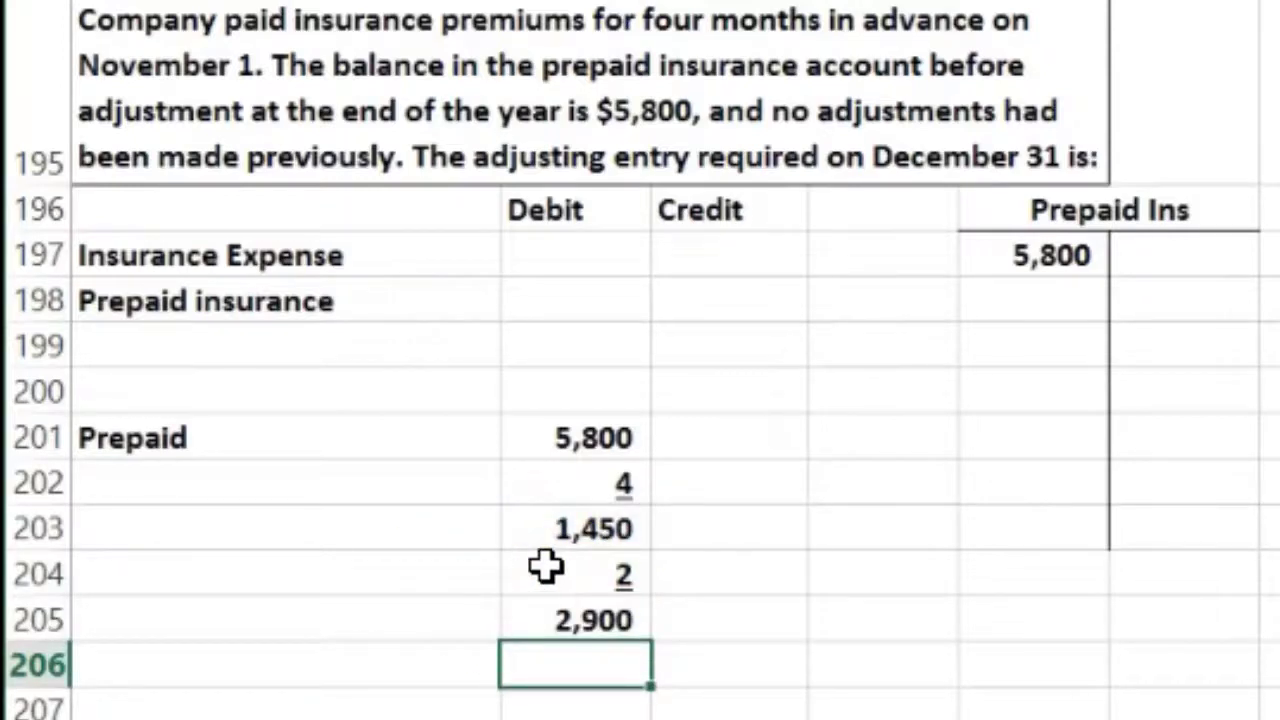
Record the adjusting entry with a 2900 debit to Insurance Expense in B197 and the negative of B197 as the Prepaid insurance credit in C198.
left_click(589, 262)
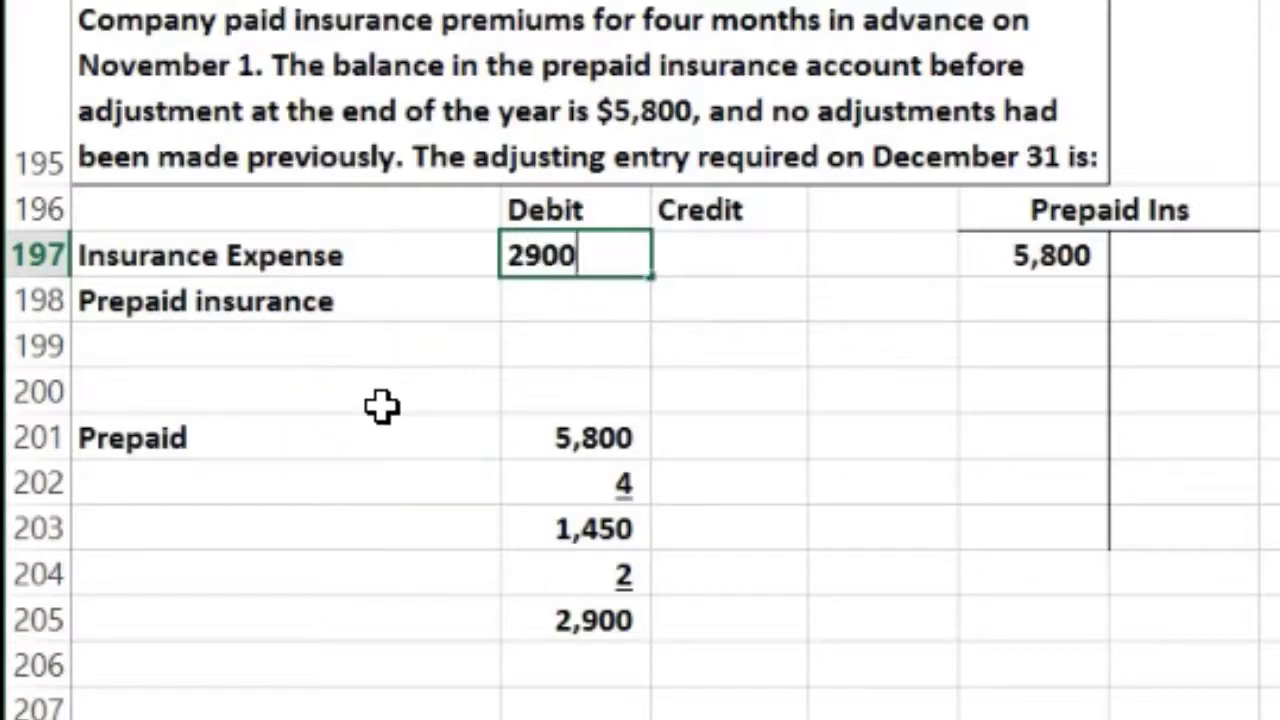
key("Return")
key("Right")
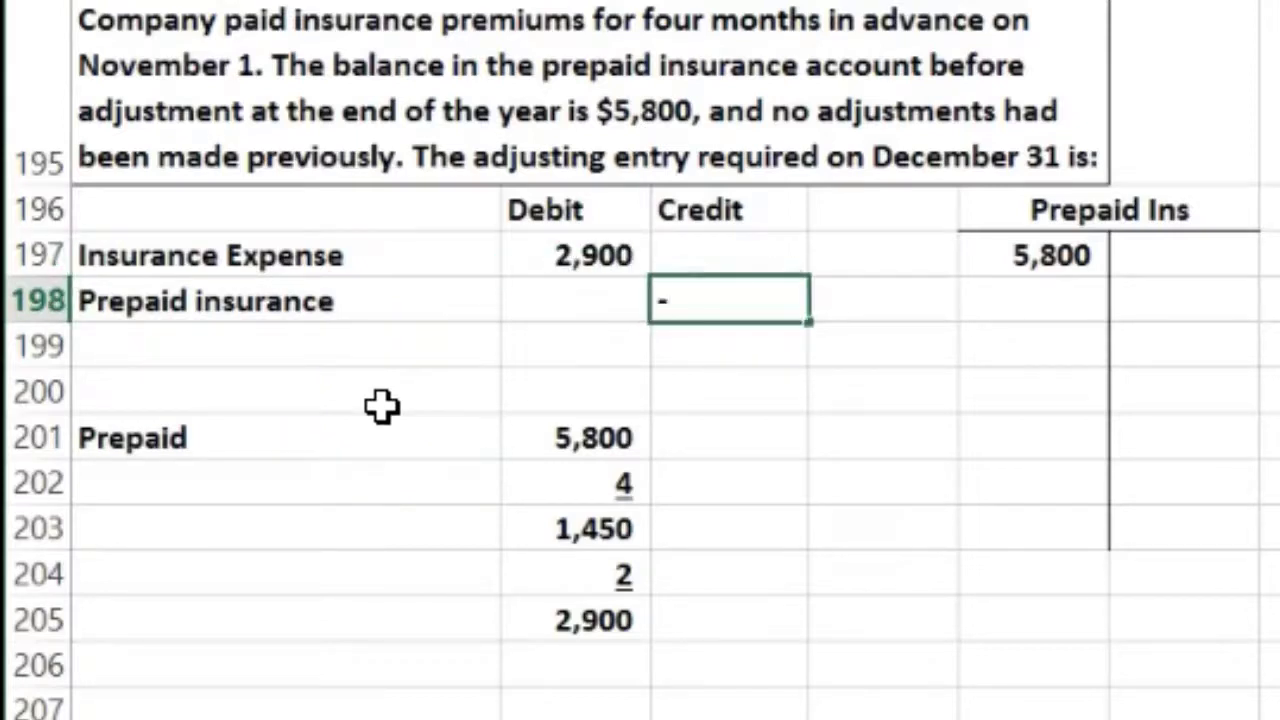
type("-")
key("Left")
key("Up")
key("Return")
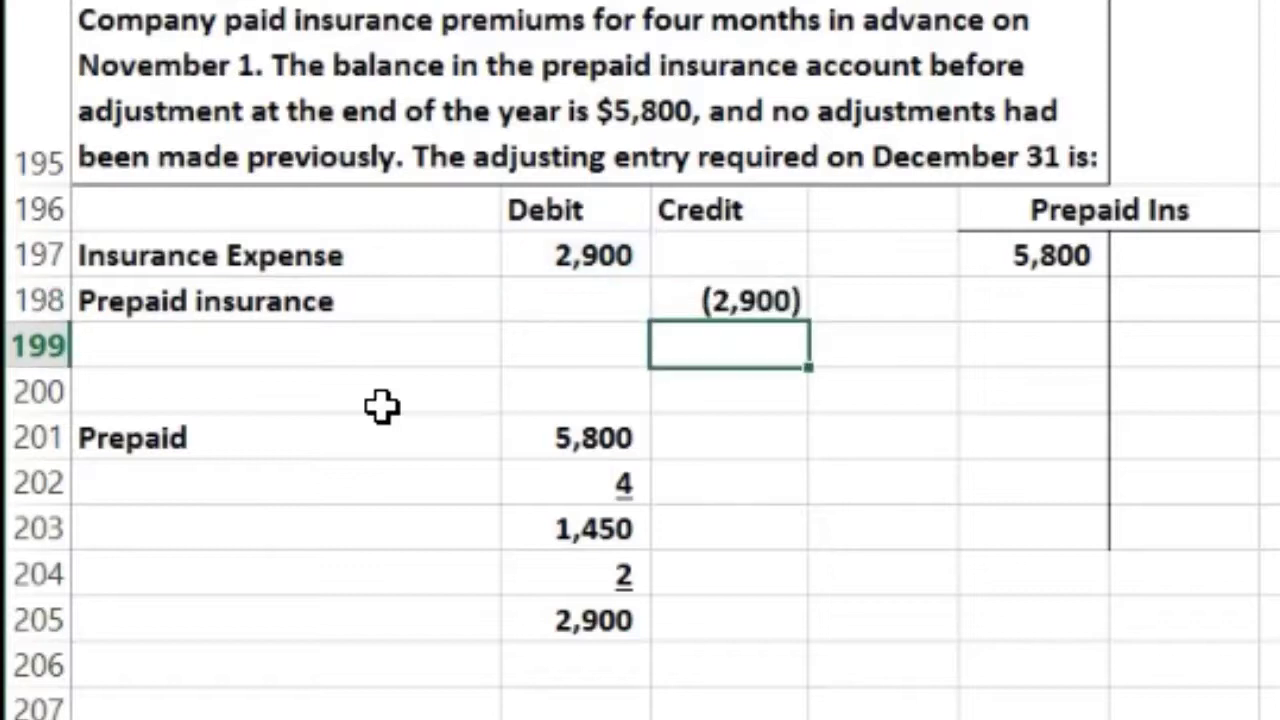
Select cell F198 on the credit side of the Prepaid Ins T-account.
key("Right")
key("Right")
key("Right")
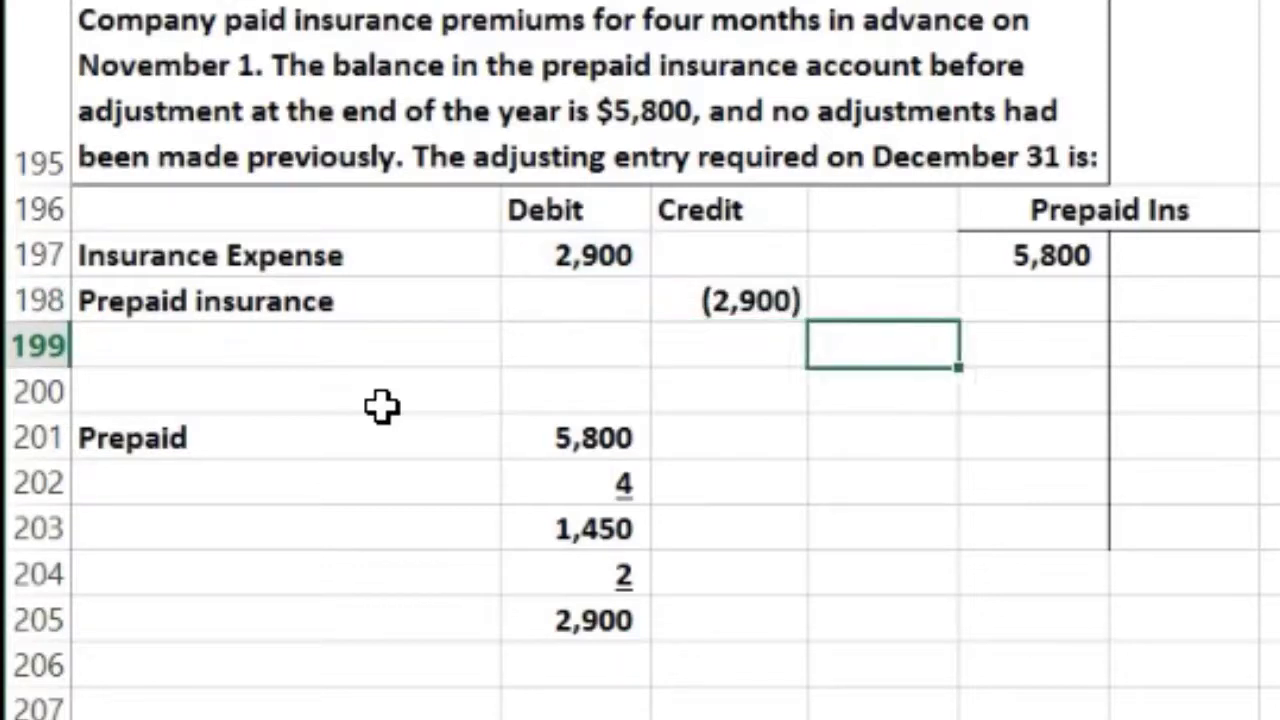
key("Up")
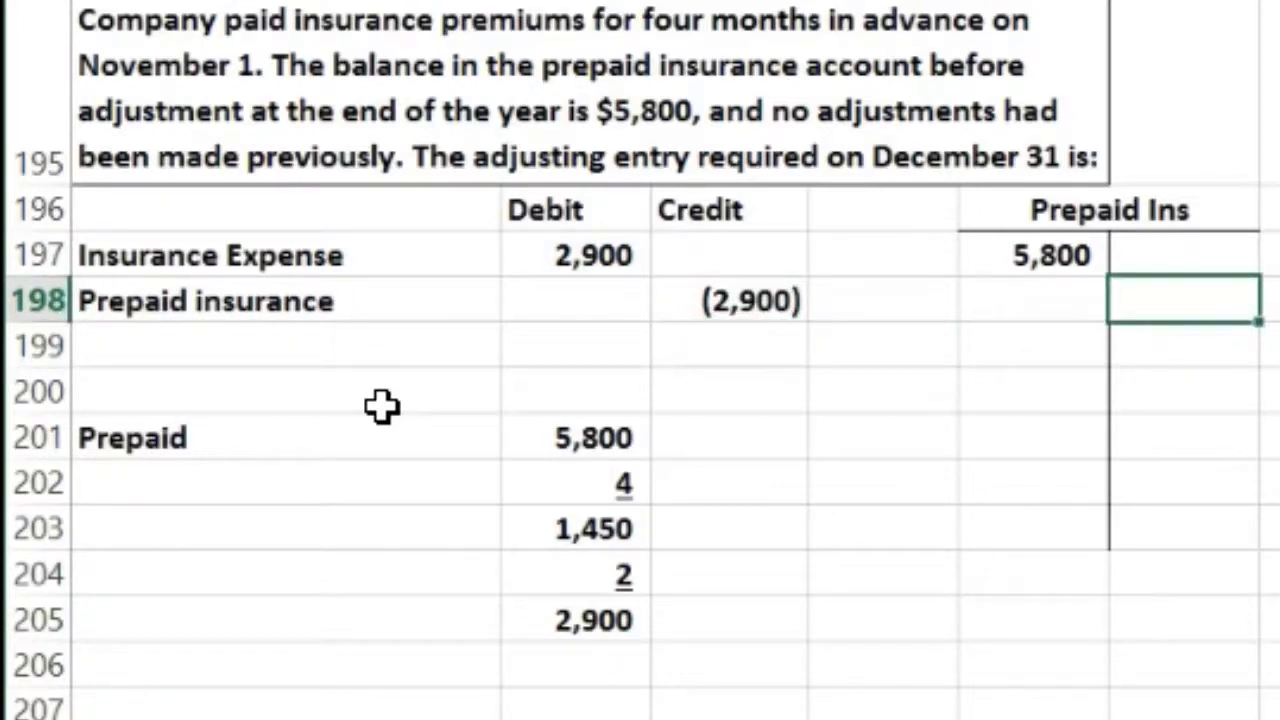
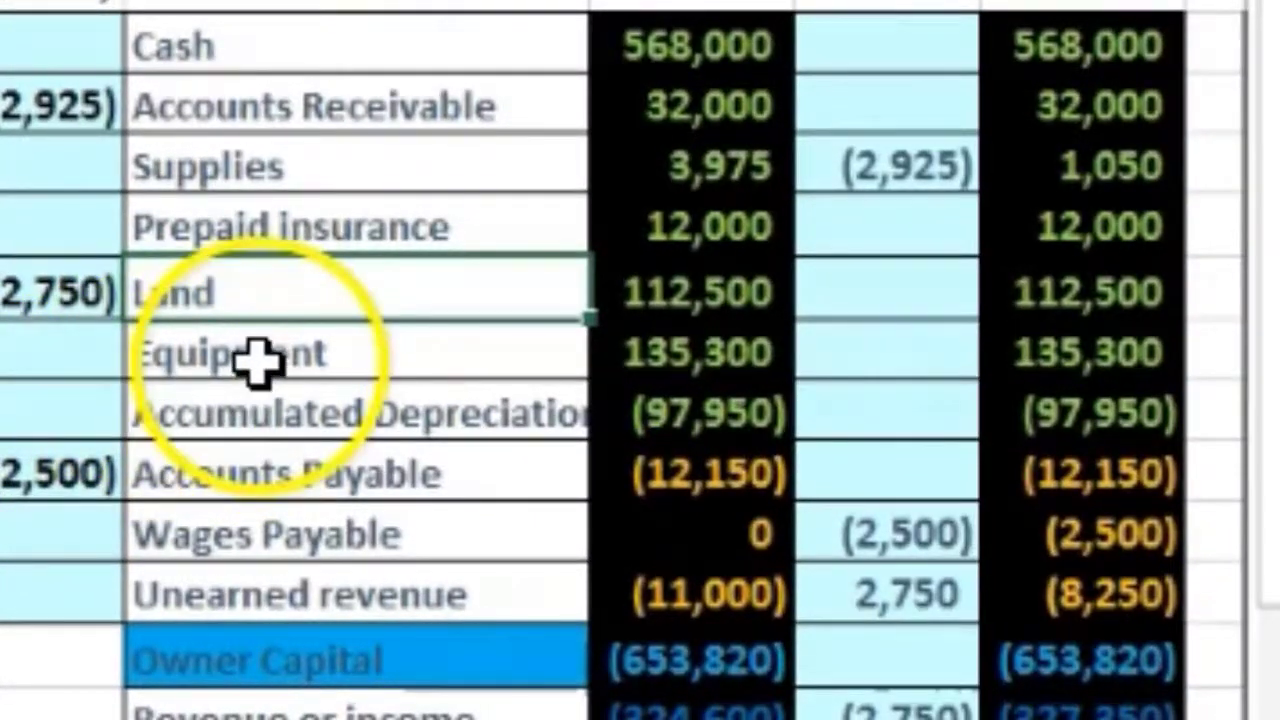
Examine the asset accounts and the revenue and expense accounts in the trial balance for the $260,000 note receivable interest problem.
left_click(258, 360)
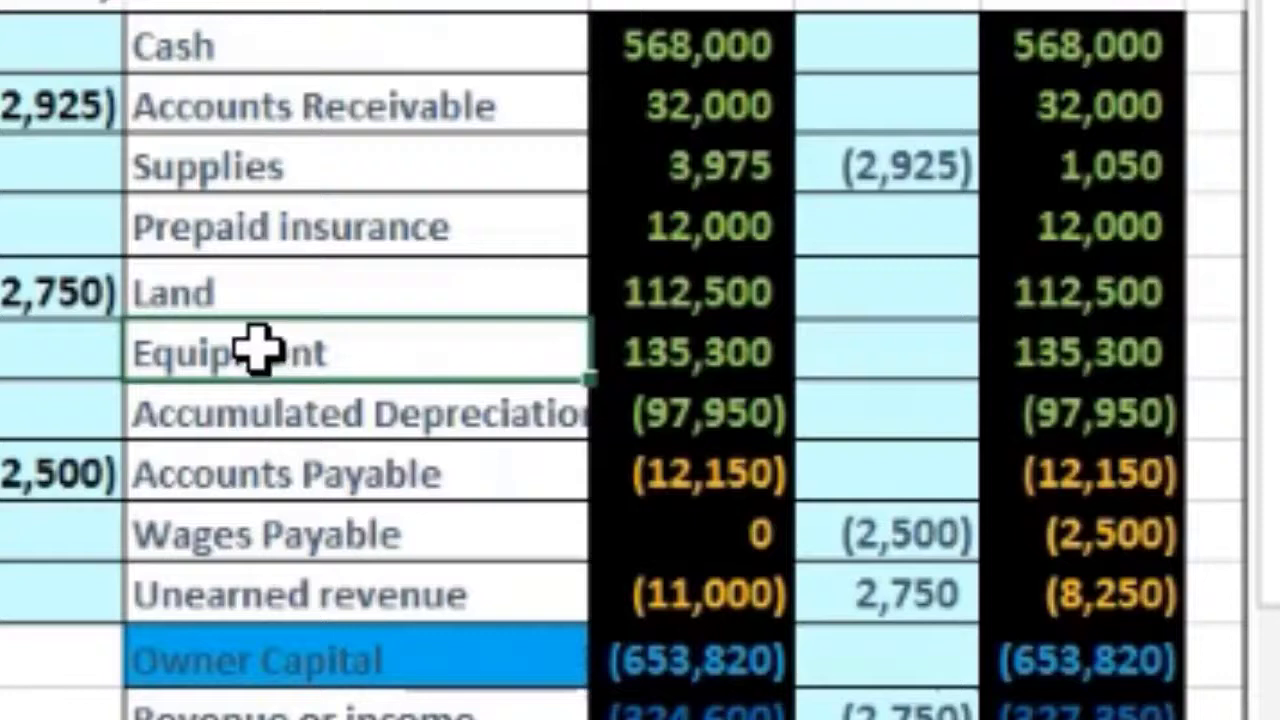
left_click(237, 220)
left_click(240, 172)
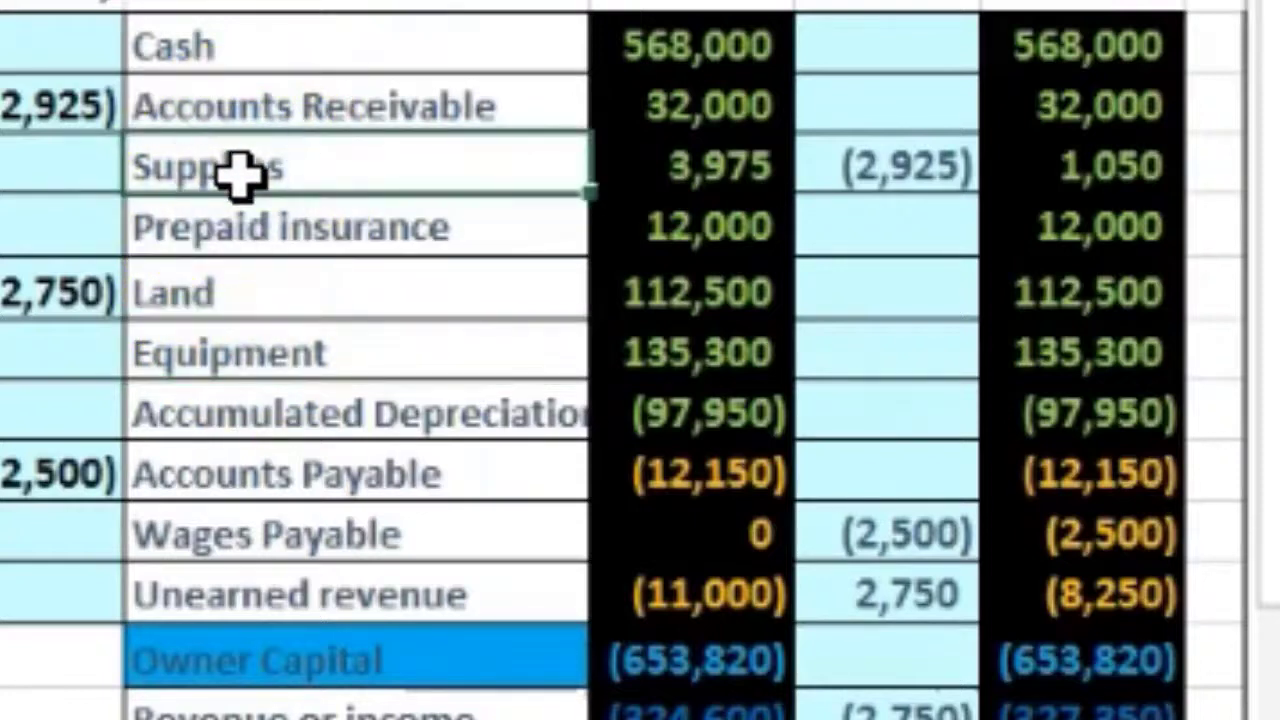
left_click(242, 127)
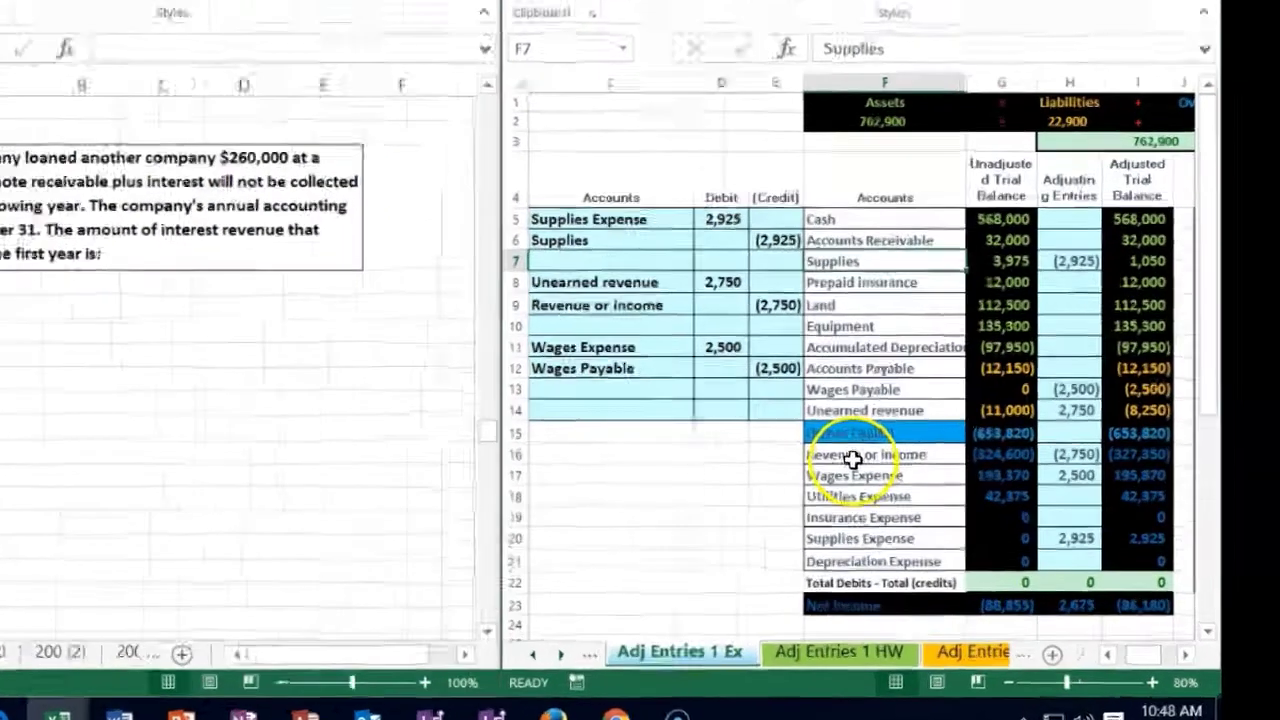
left_click_drag(925, 484, 920, 571)
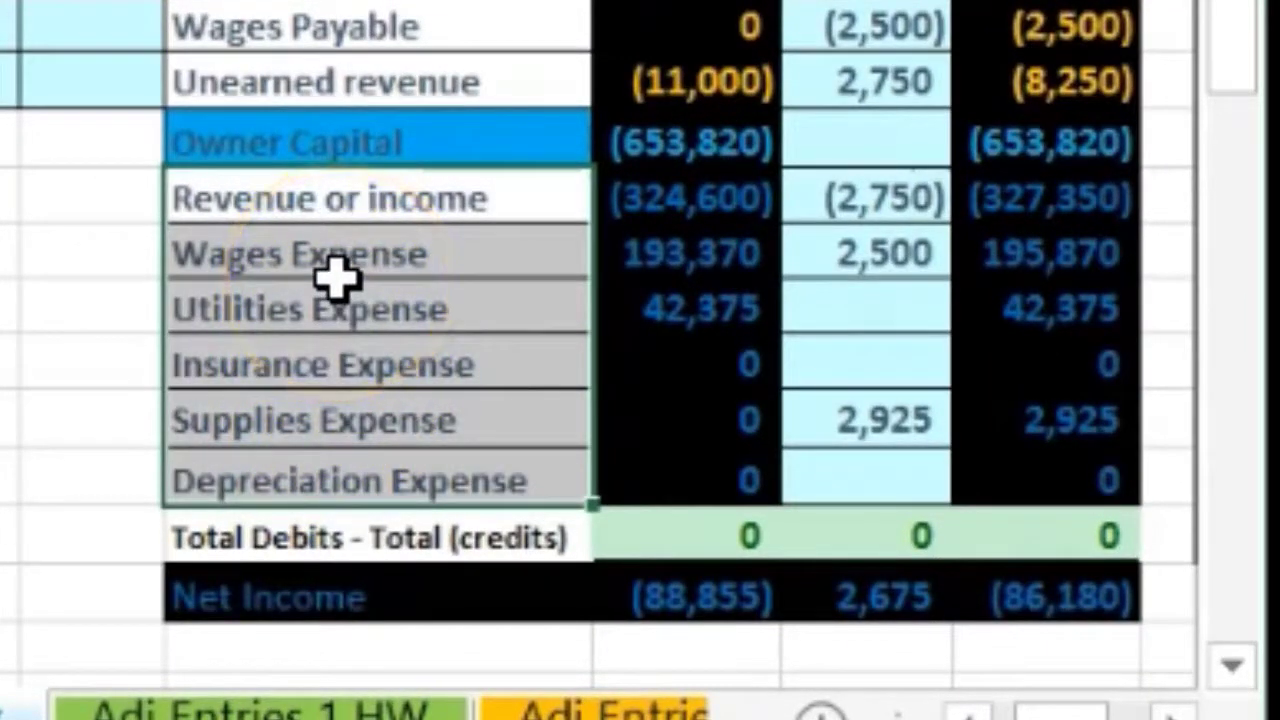
left_click(366, 200)
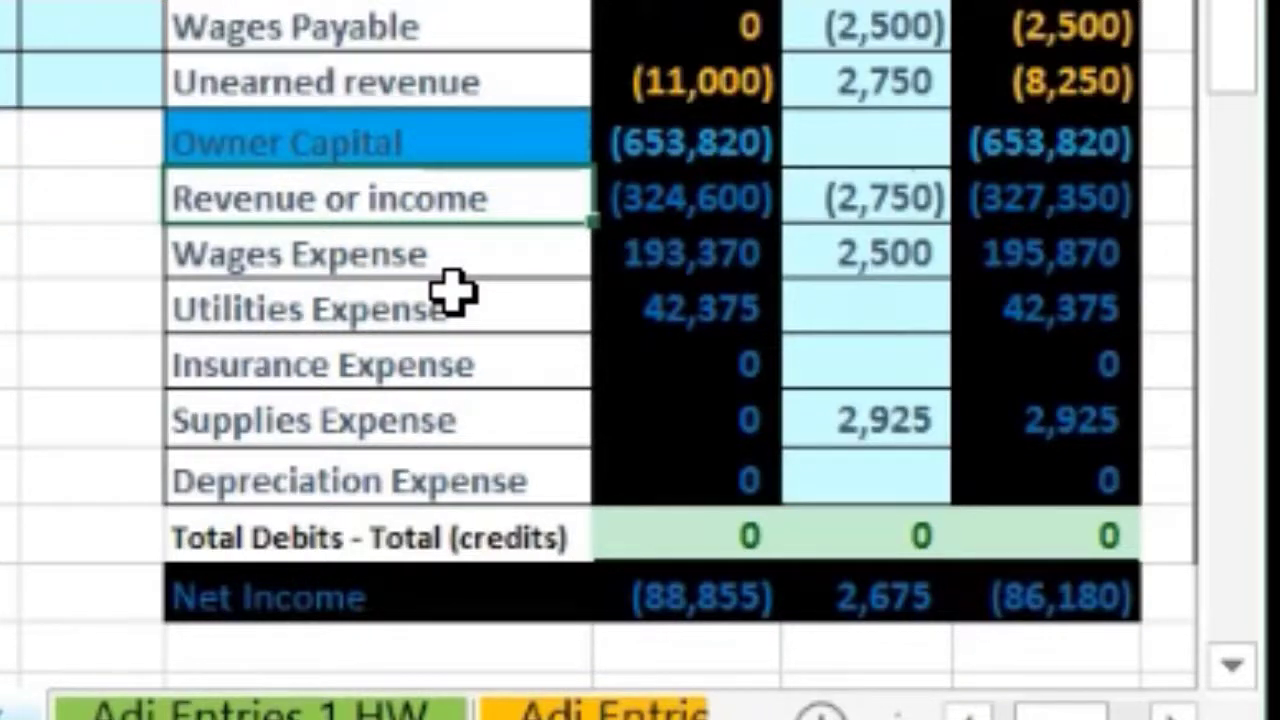
Enter the credit account line "Interest inocme" in A222 below the note receivable problem.
left_click(636, 218)
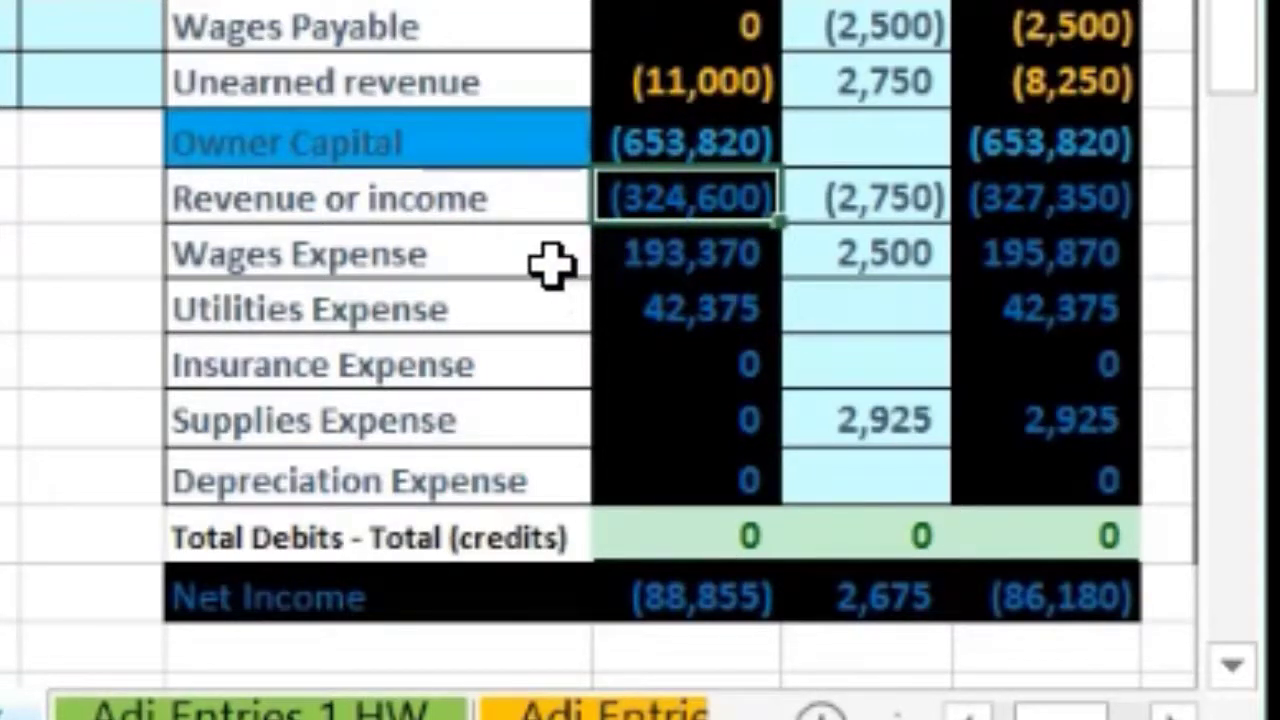
left_click(266, 529)
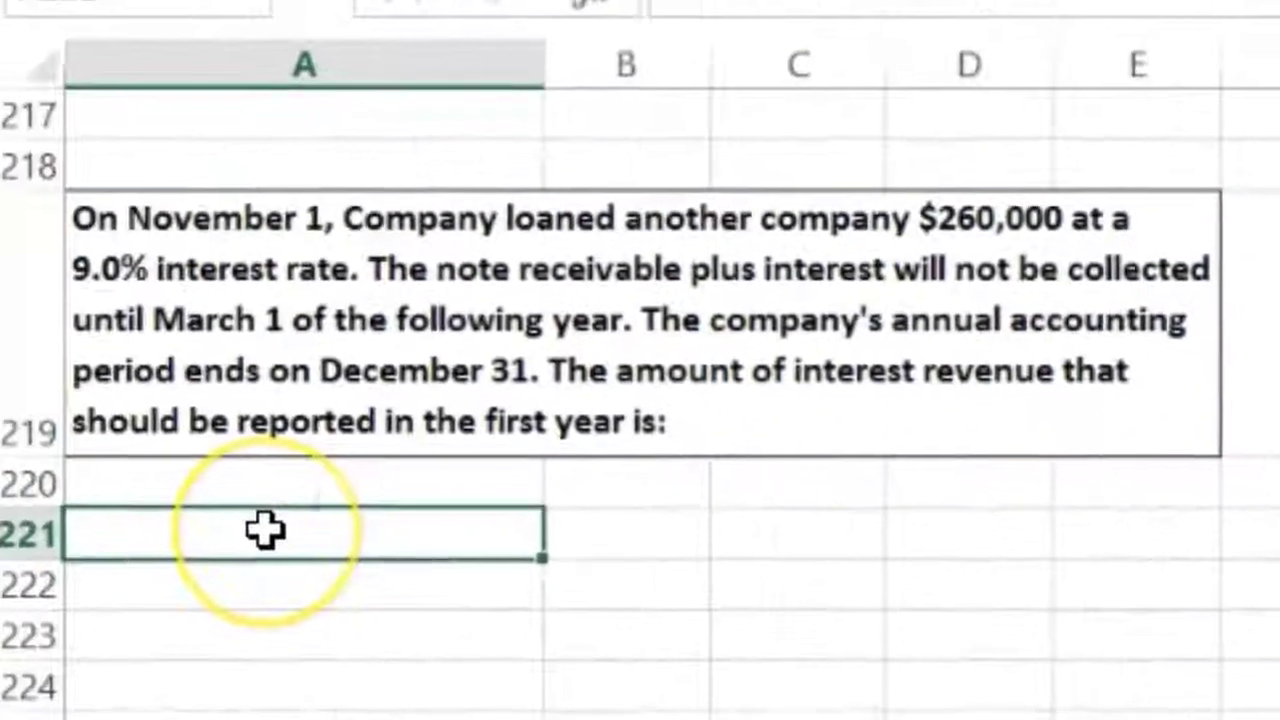
key("Return")
type("Intr")
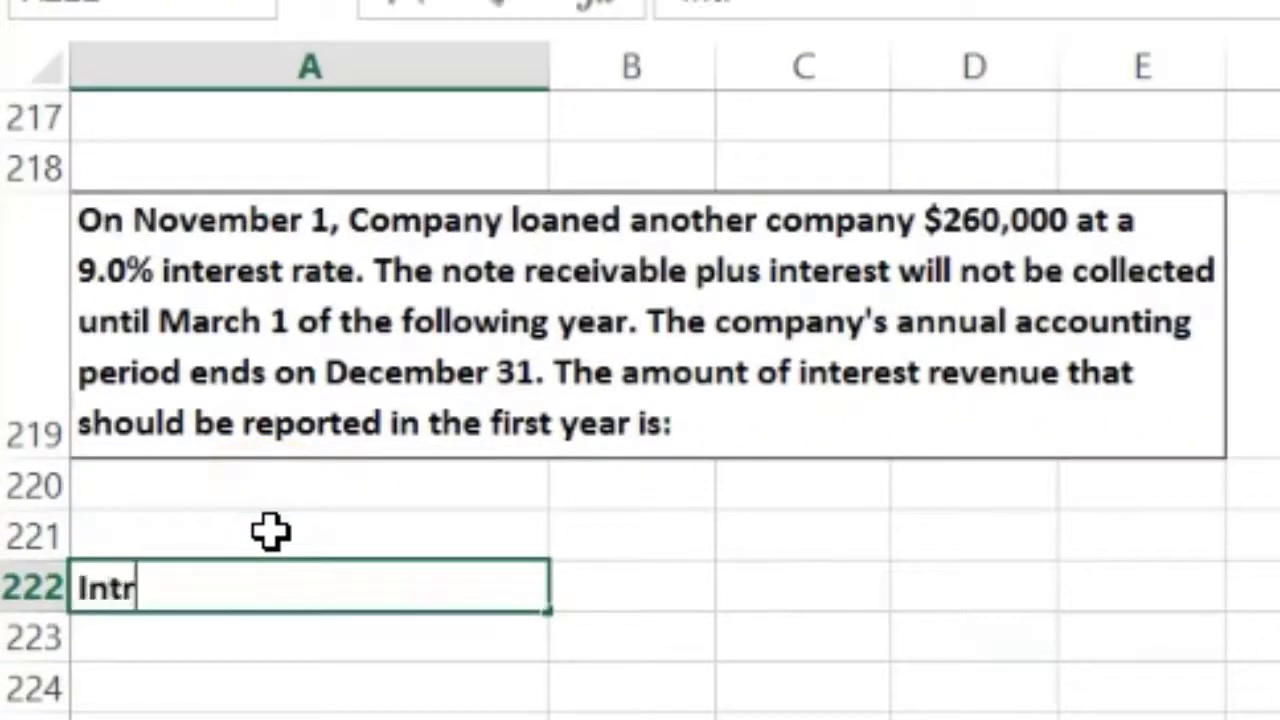
key("BackSpace")
type("erest inocme")
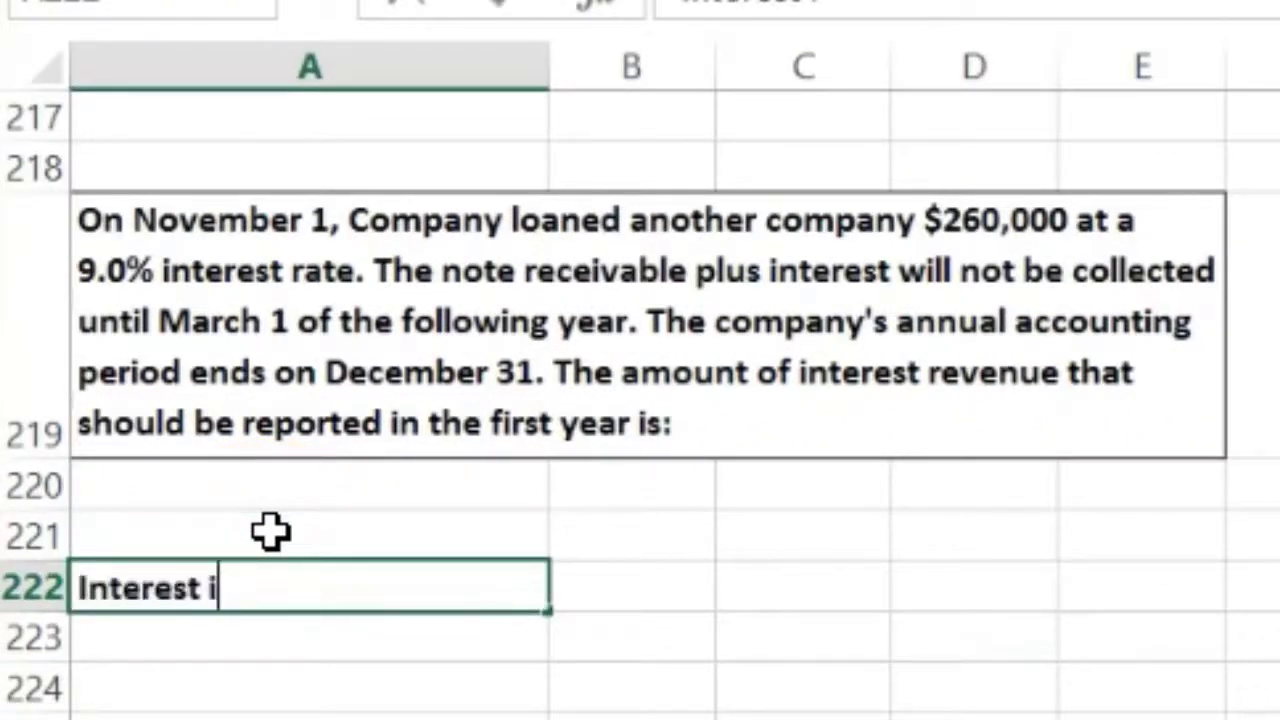
key("Tab")
key("Tab")
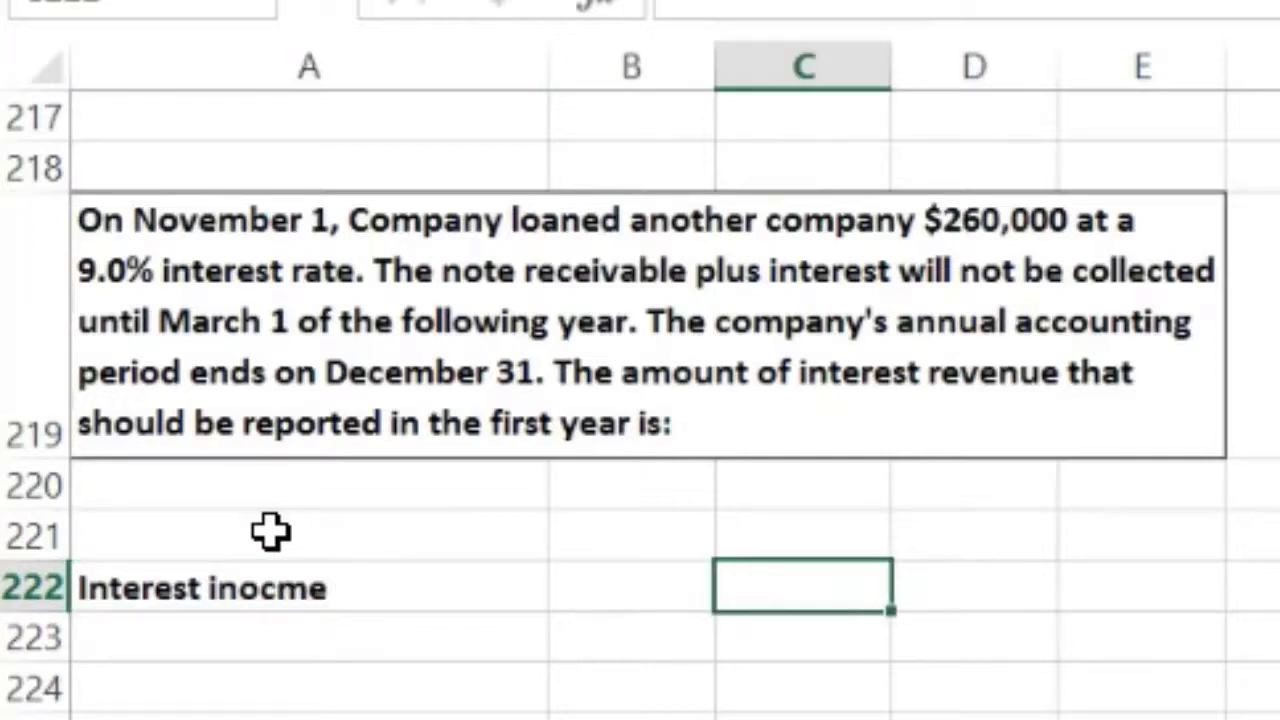
Add the column headings Debit in B220 and Credit in C220 above the journal entry.
key("Up")
key("Up")
type("Credit")
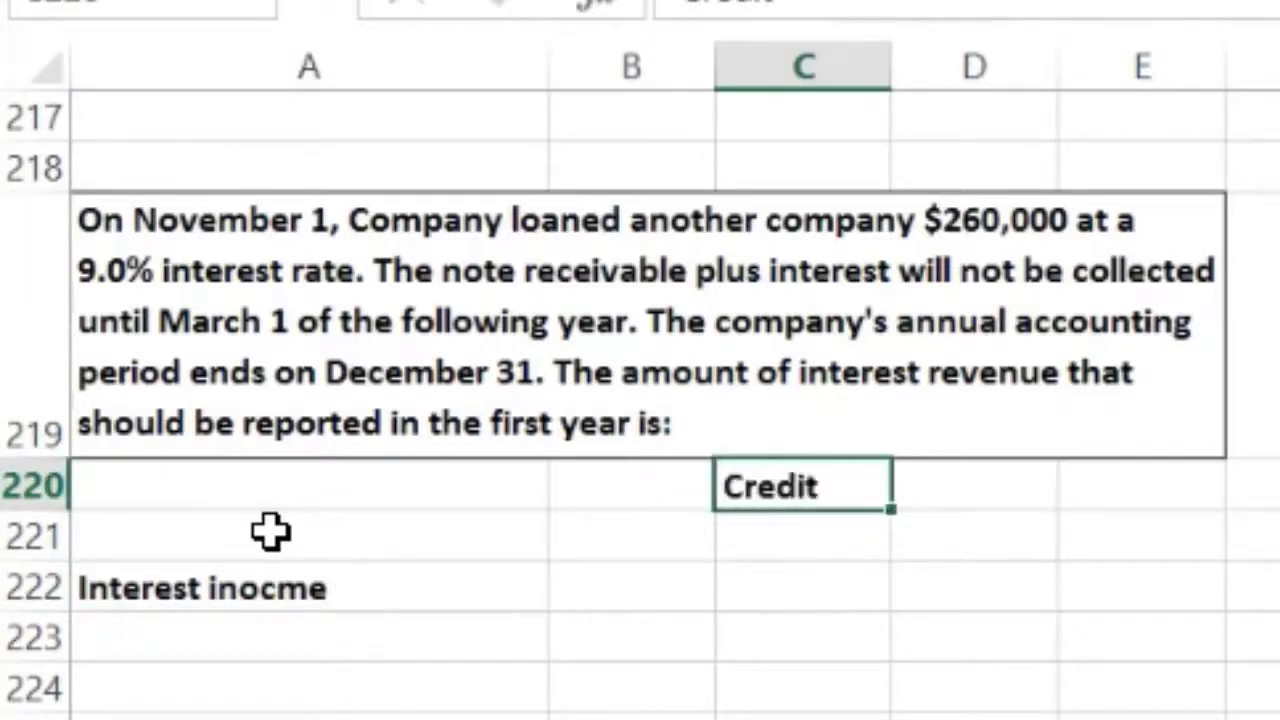
key("Left")
type("Debit")
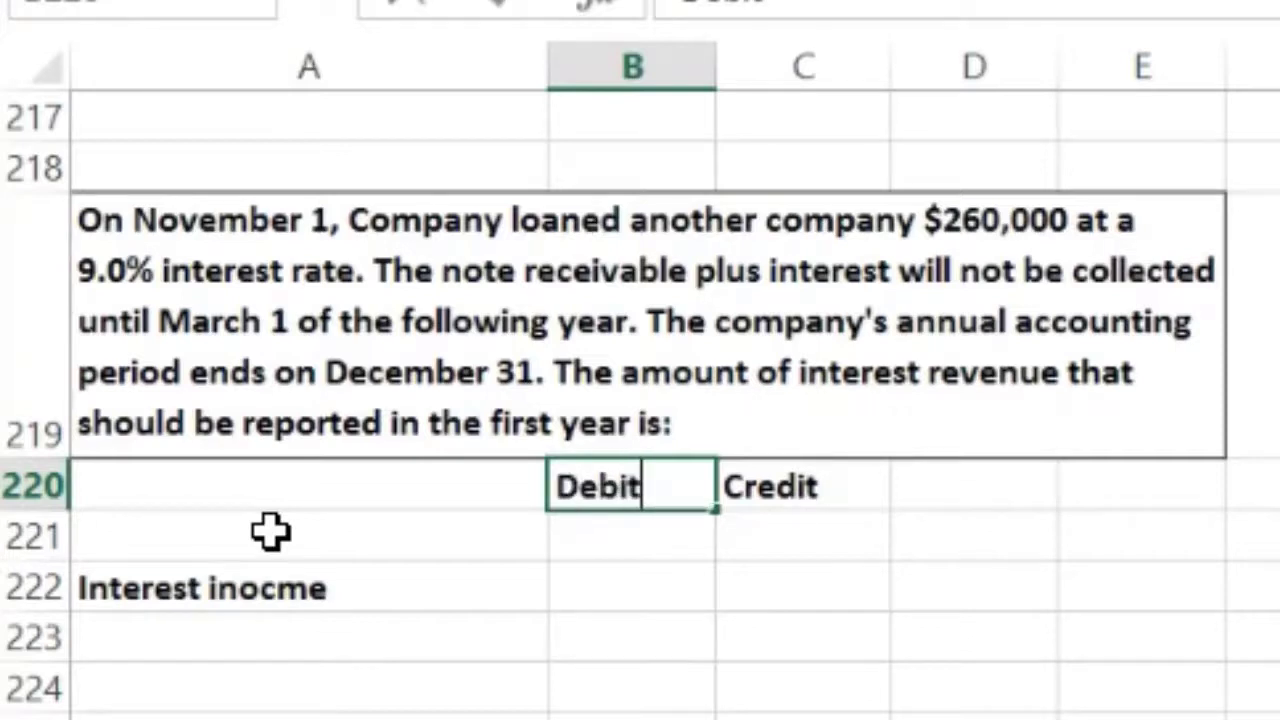
key("Return")
Enter the debit account line "Interest receivable" in A221.
key("Left")
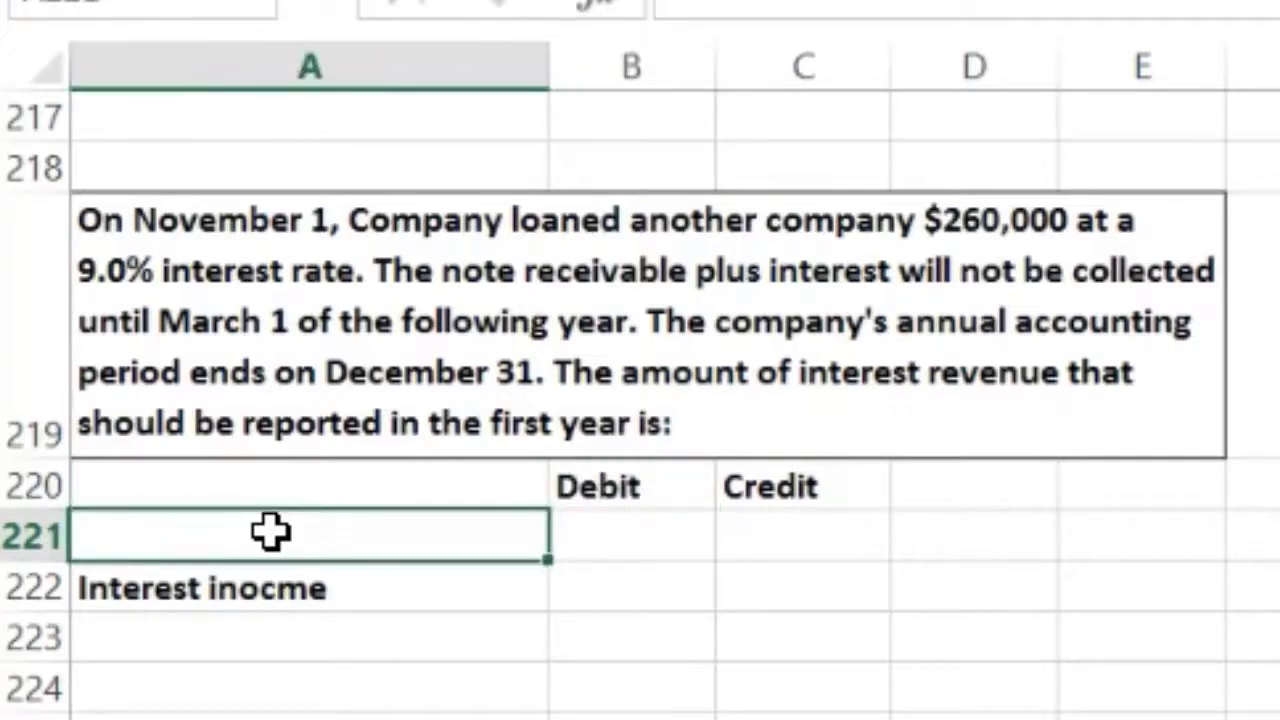
type("Interest")
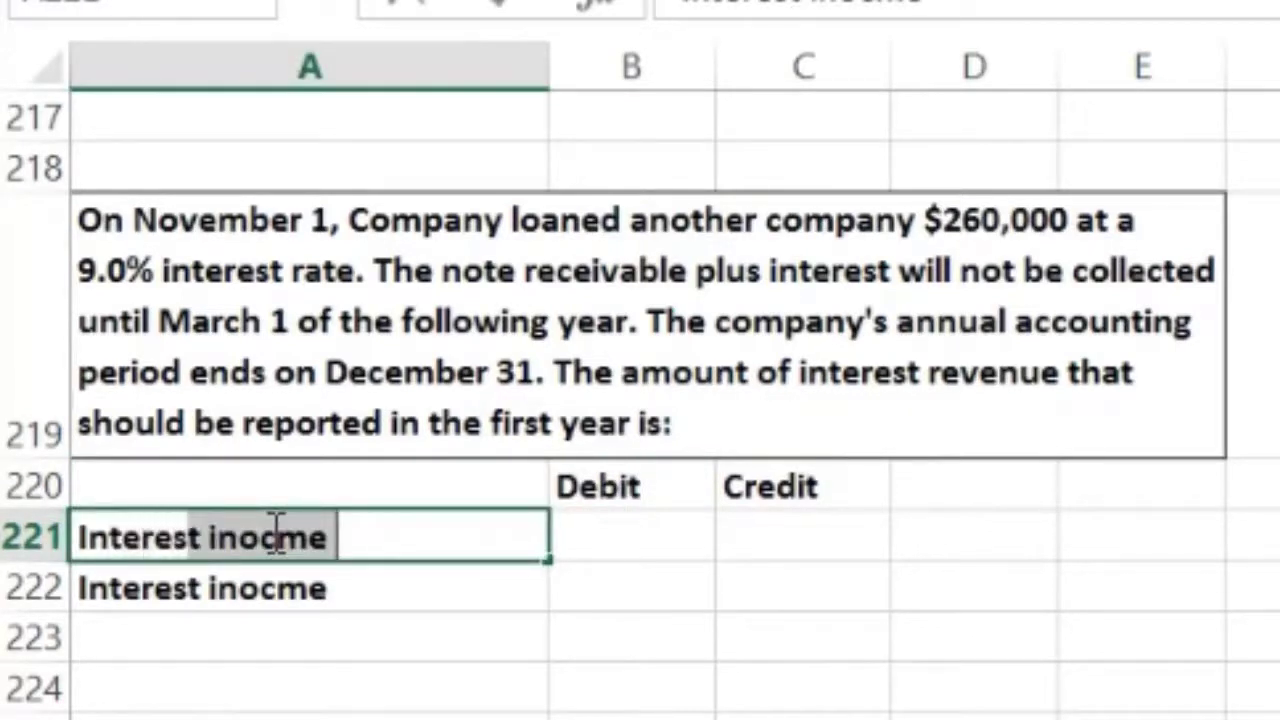
type(" receivable")
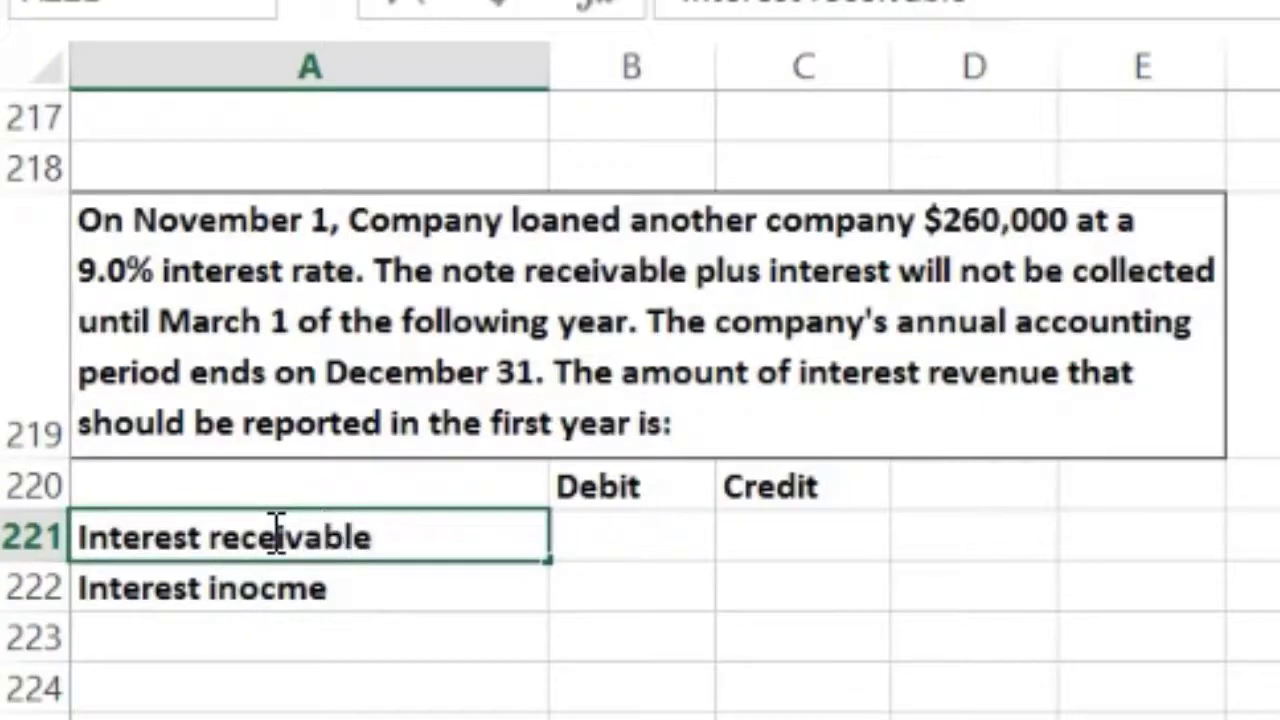
key("Return")
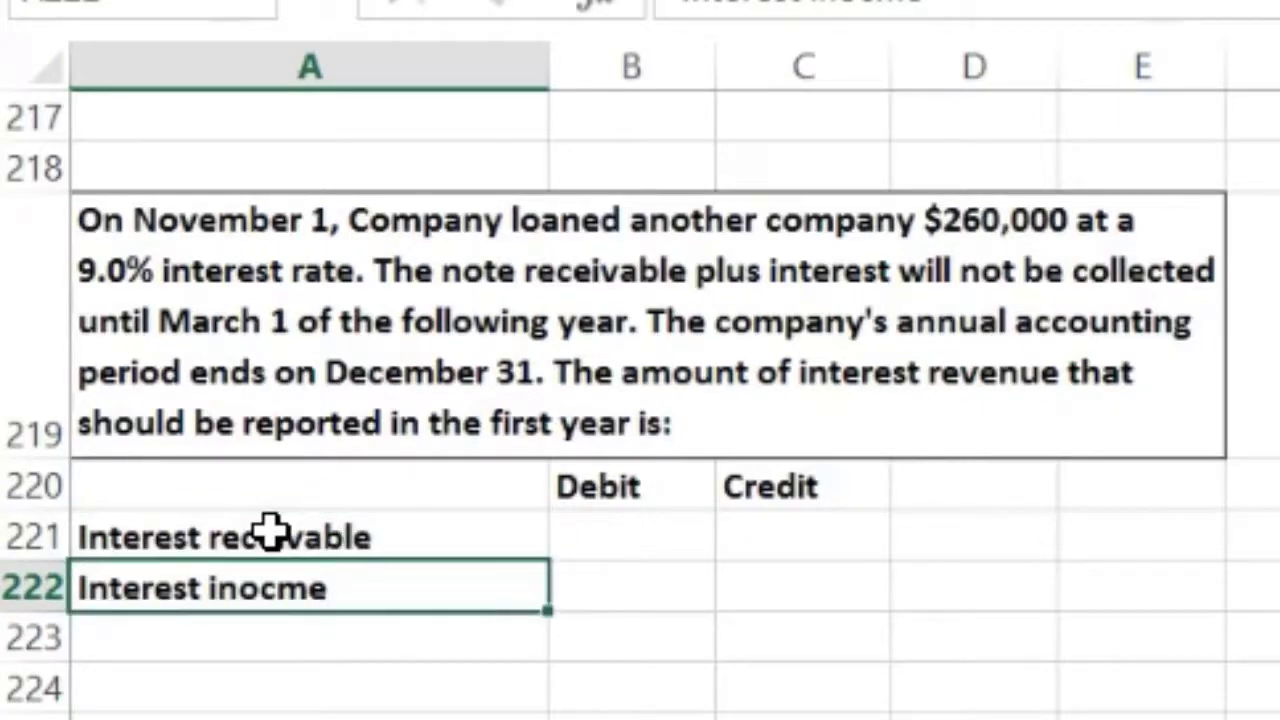
Enter the label Loan in A224 with the amount 260000 beside it in B224.
key("Return")
key("Return")
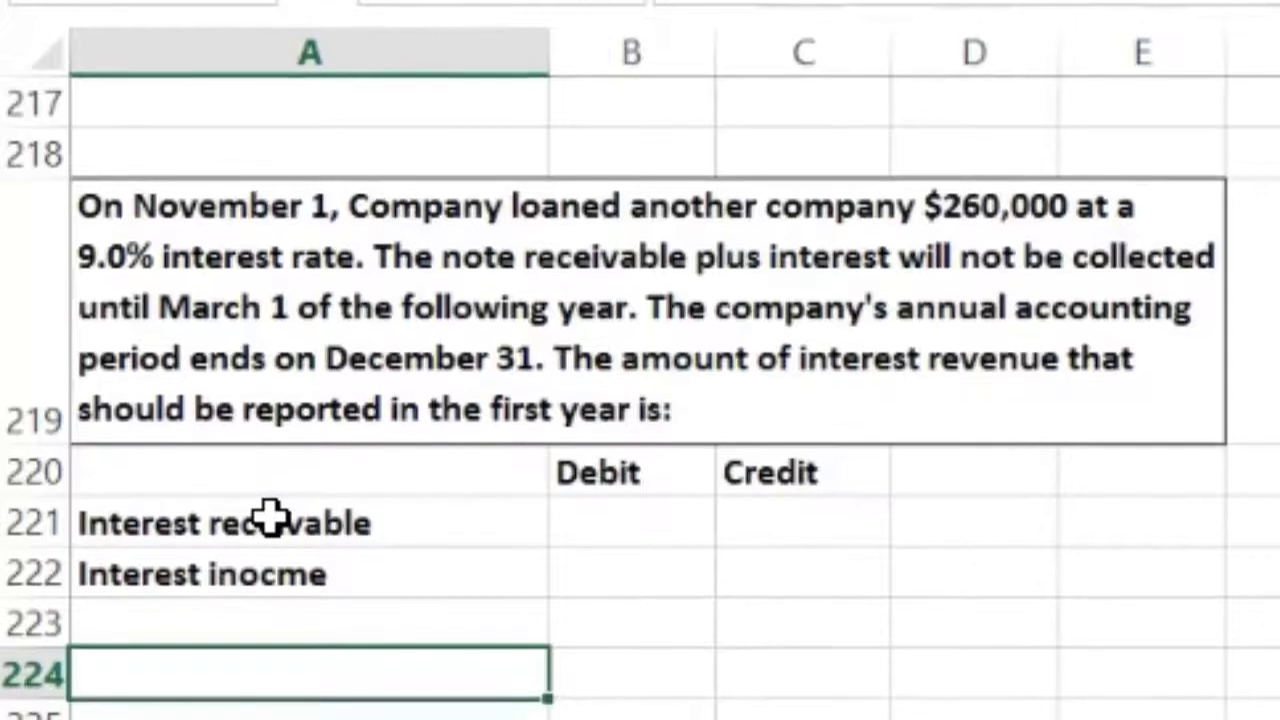
type("Loan")
key("Tab")
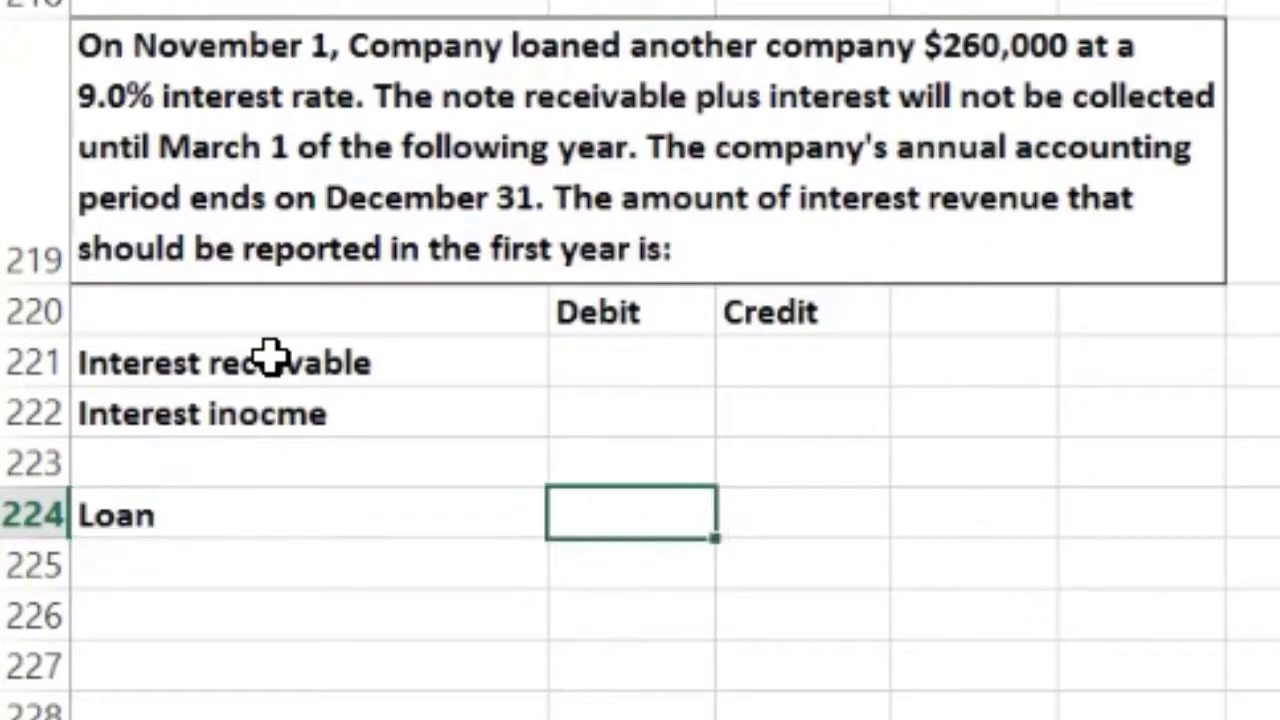
type("260000")
key("Return")
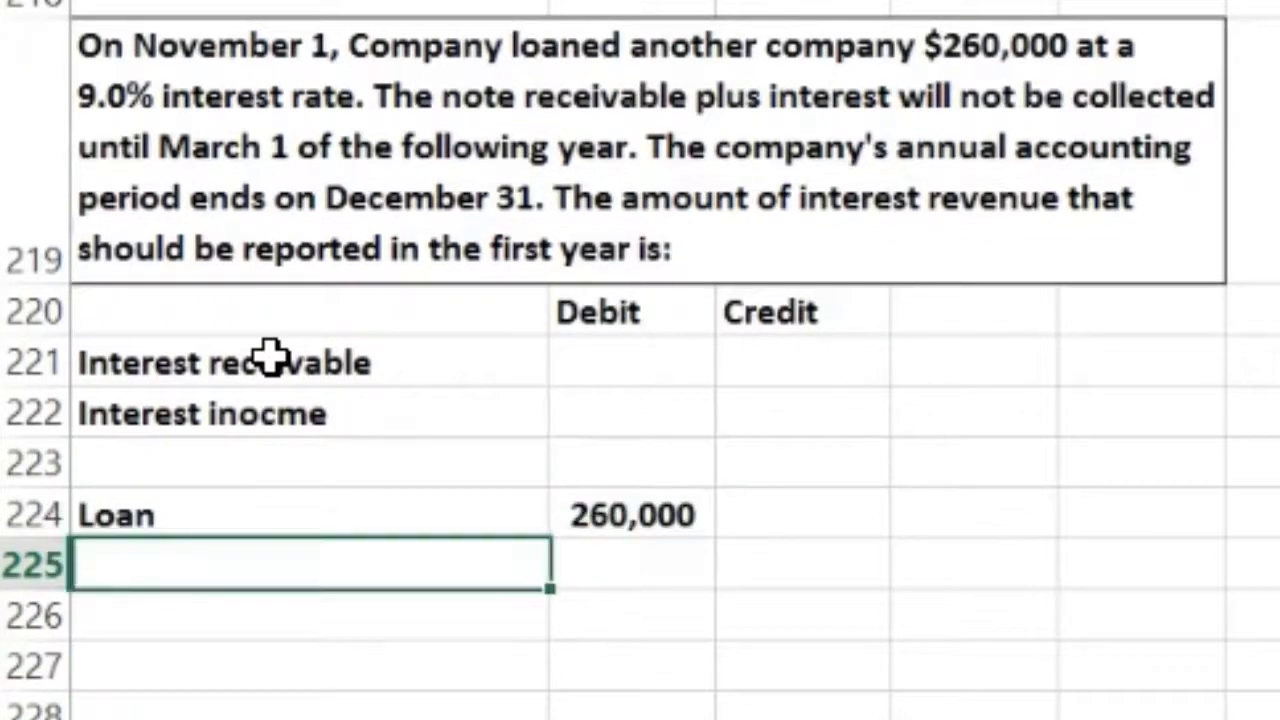
Enter the label Rate in A225 and the interest rate .09 in B225.
type("Rate")
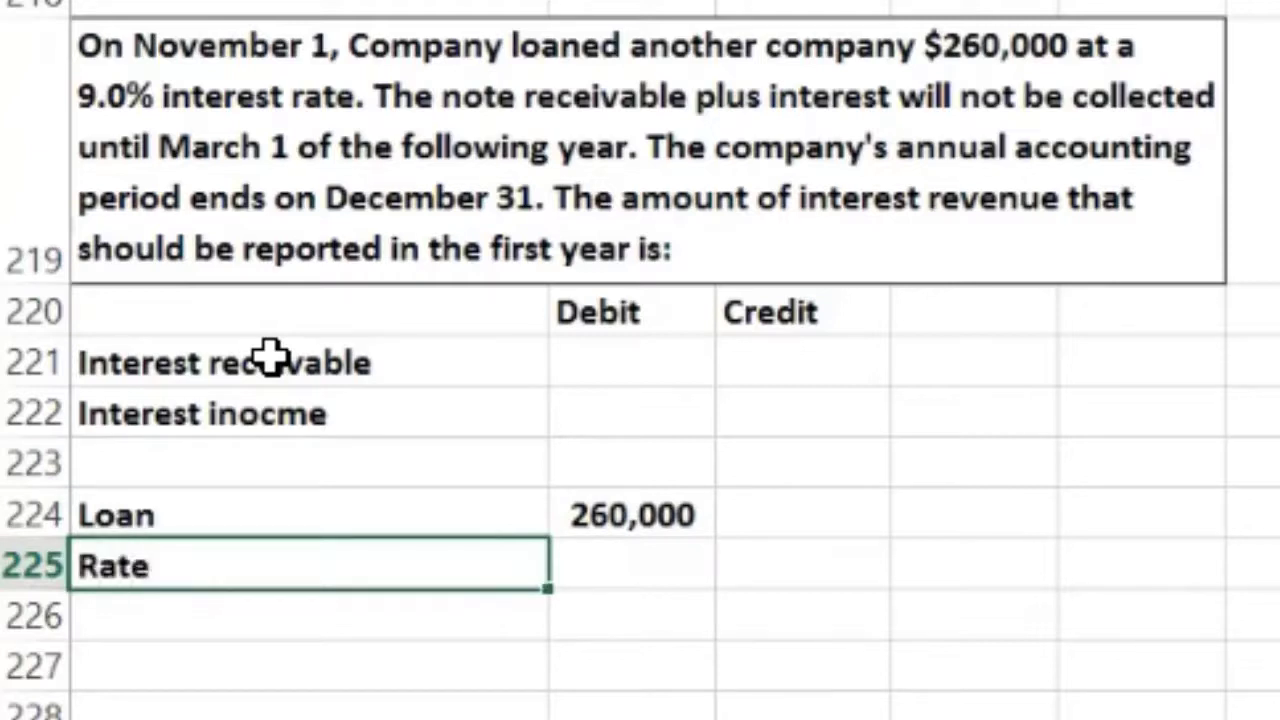
key("Tab")
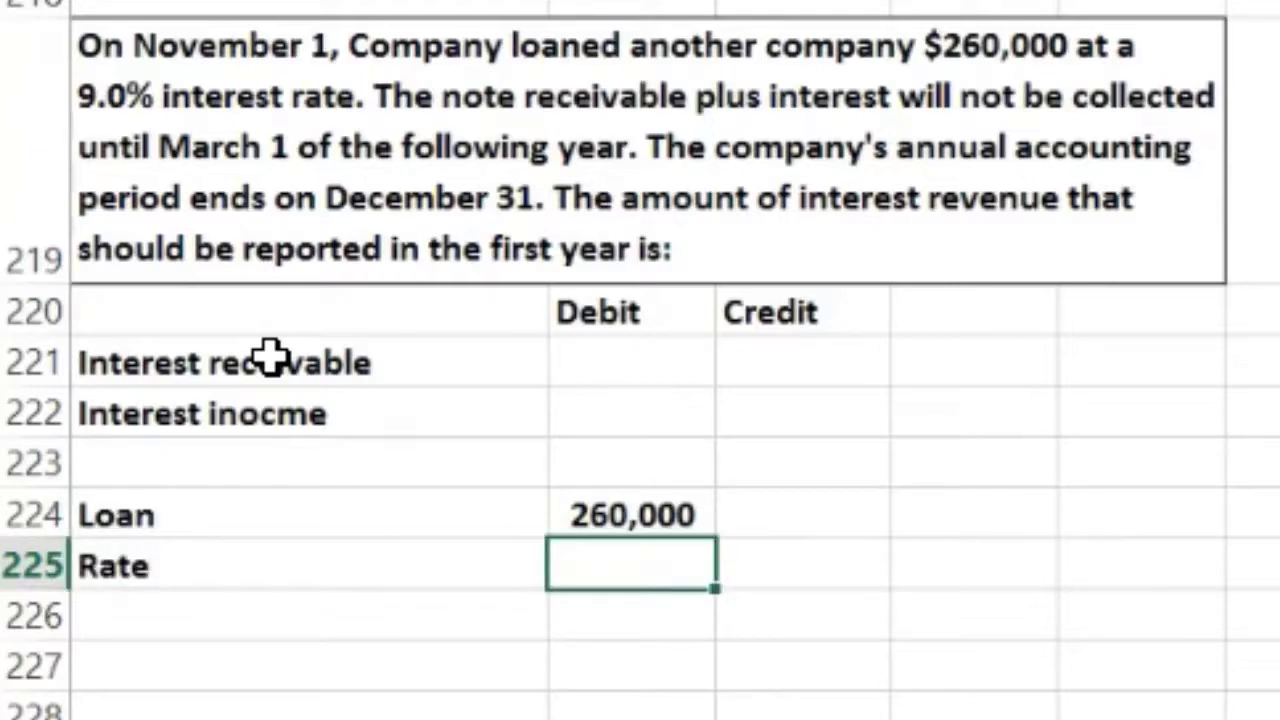
type(".09")
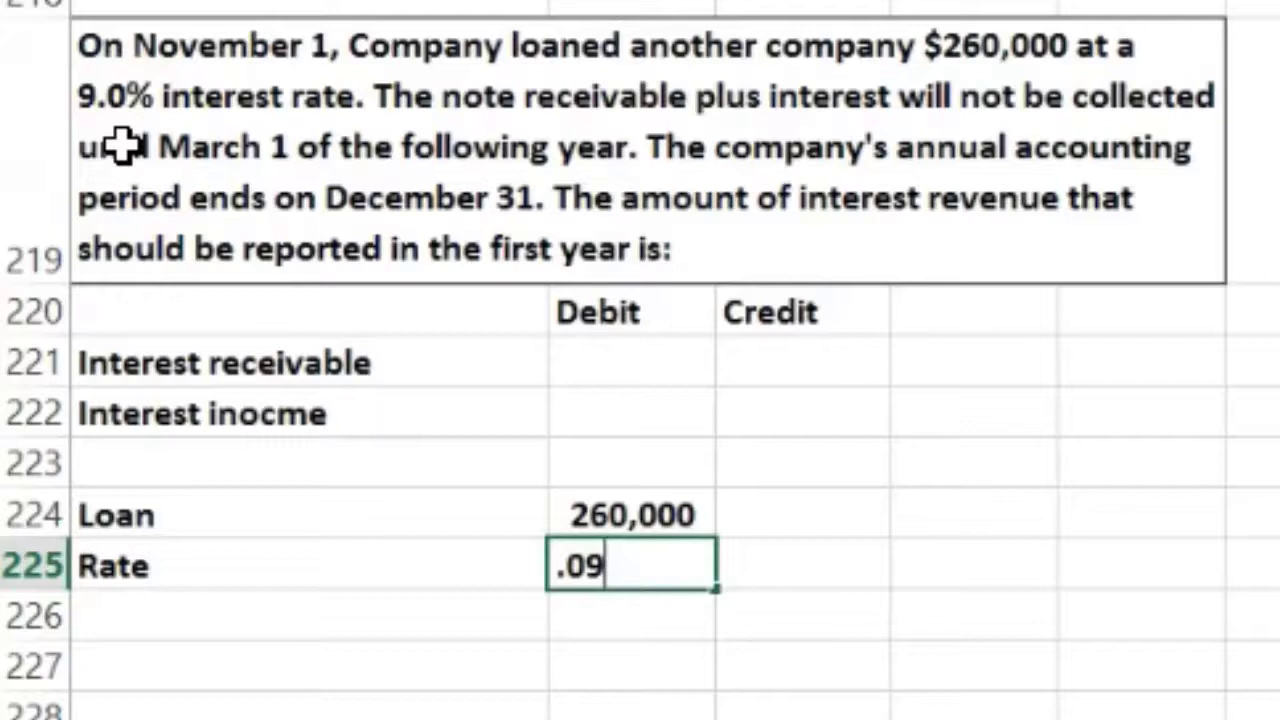
key("ctrl+Return")
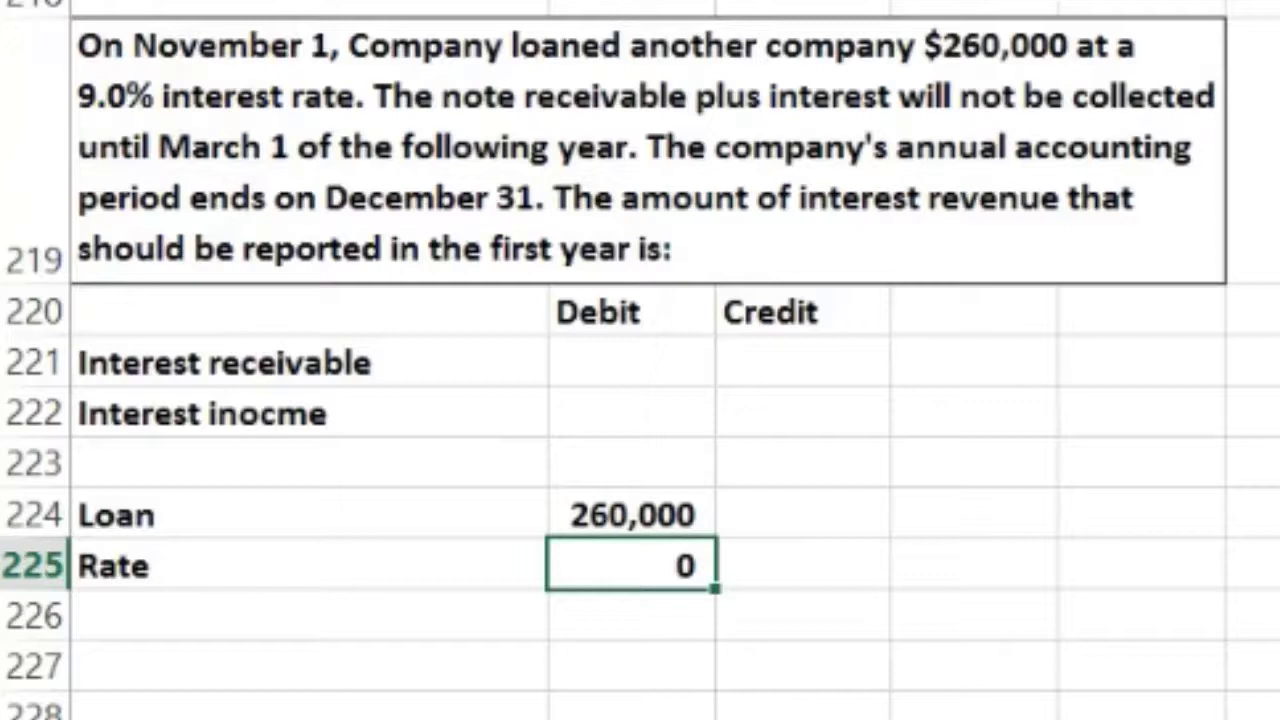
Format the rate in B225 as a whole percentage and underline it.
key("alt+h")
key("0")
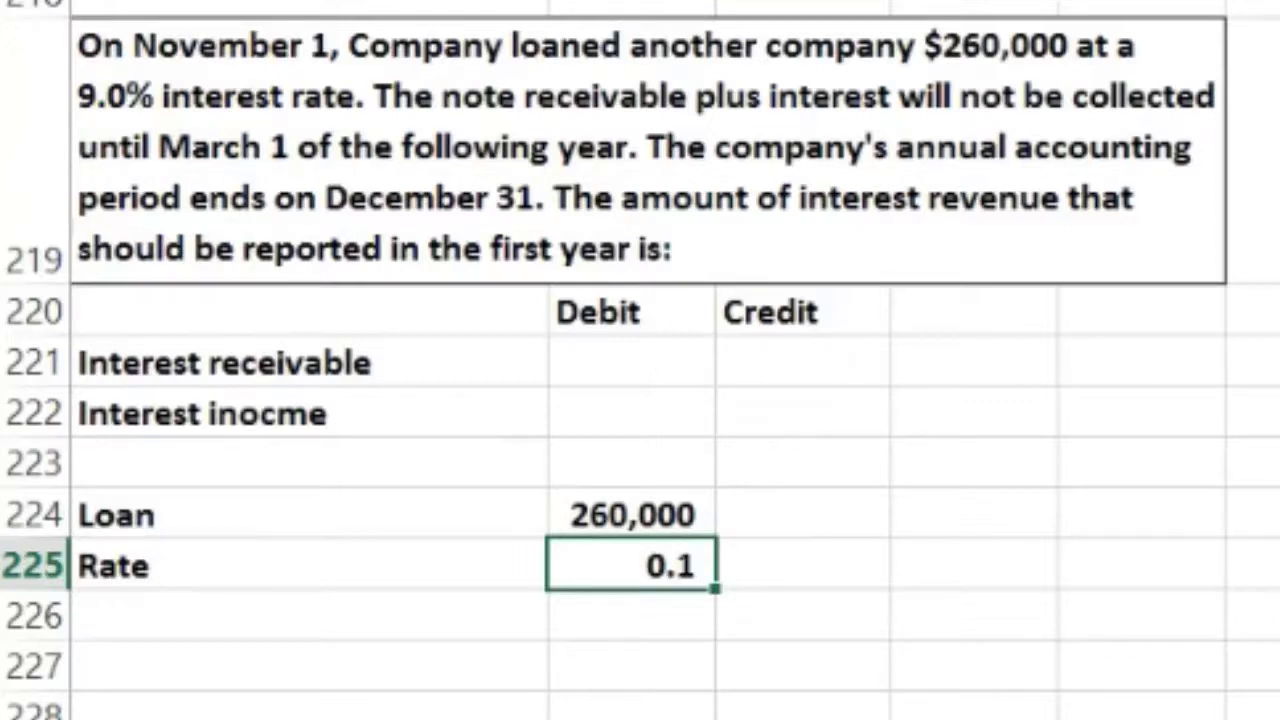
key("alt+h")
key("0")
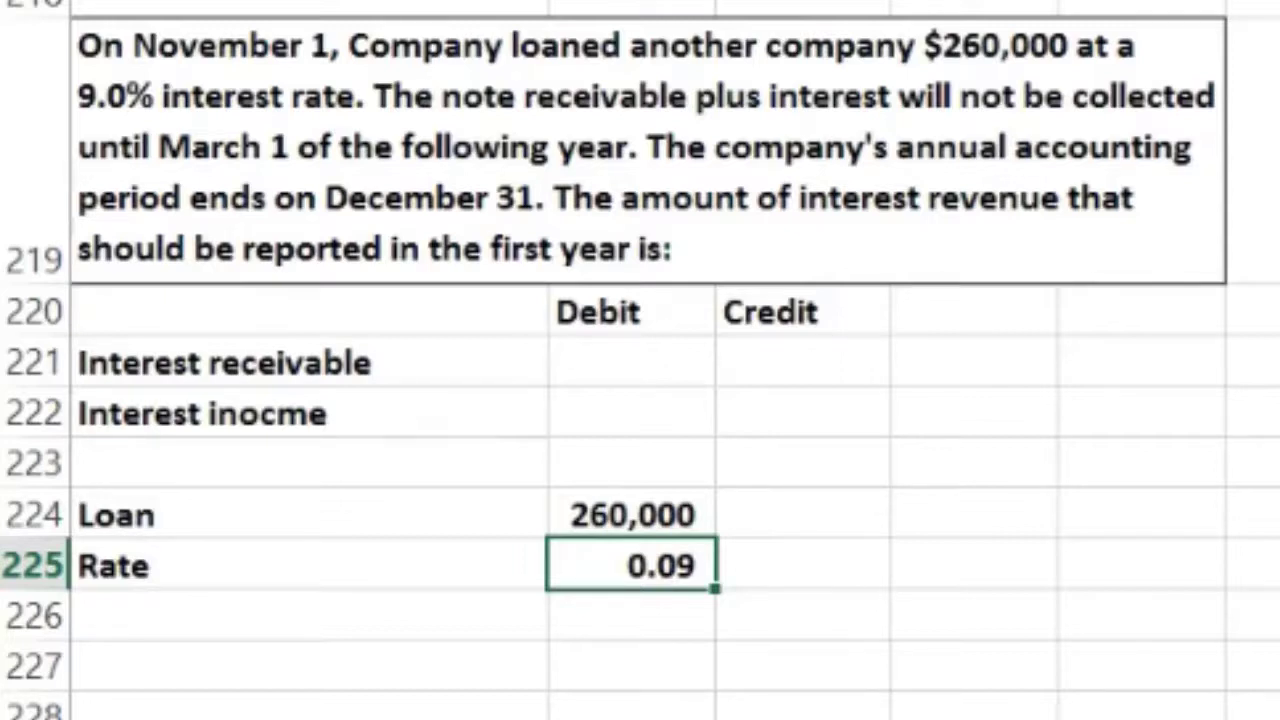
key("ctrl+shift+5")
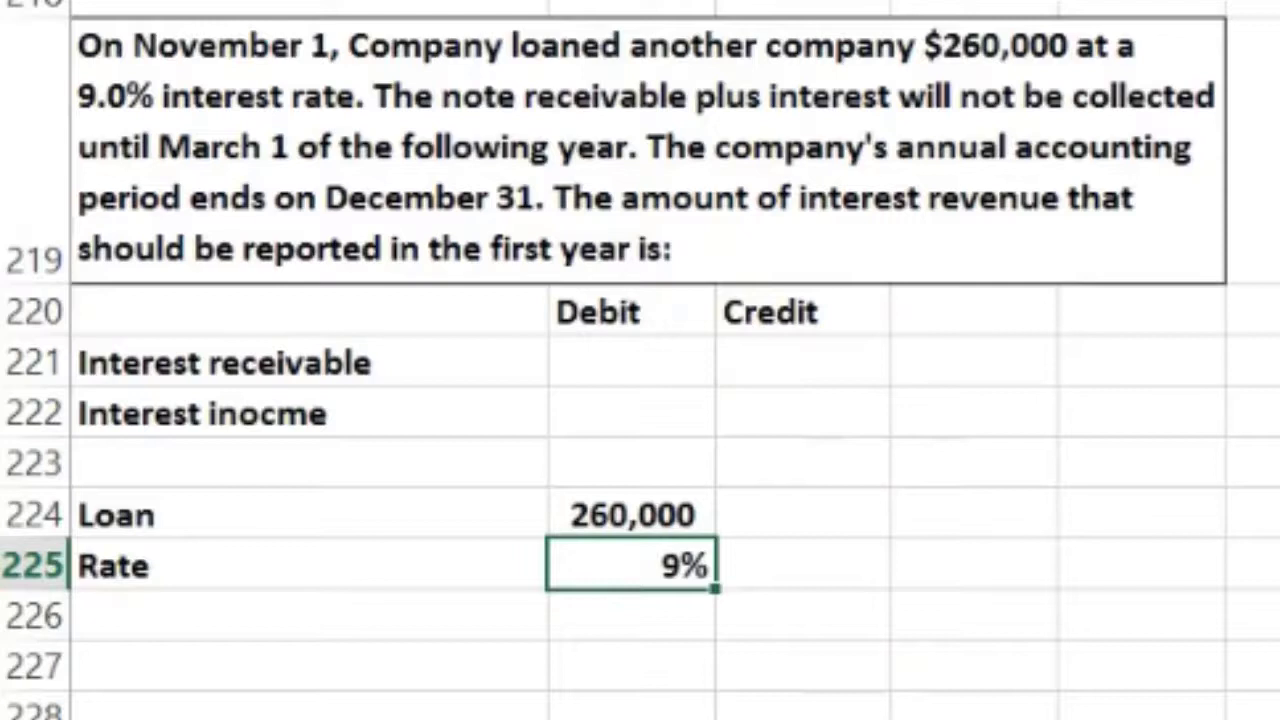
key("ctrl+u")
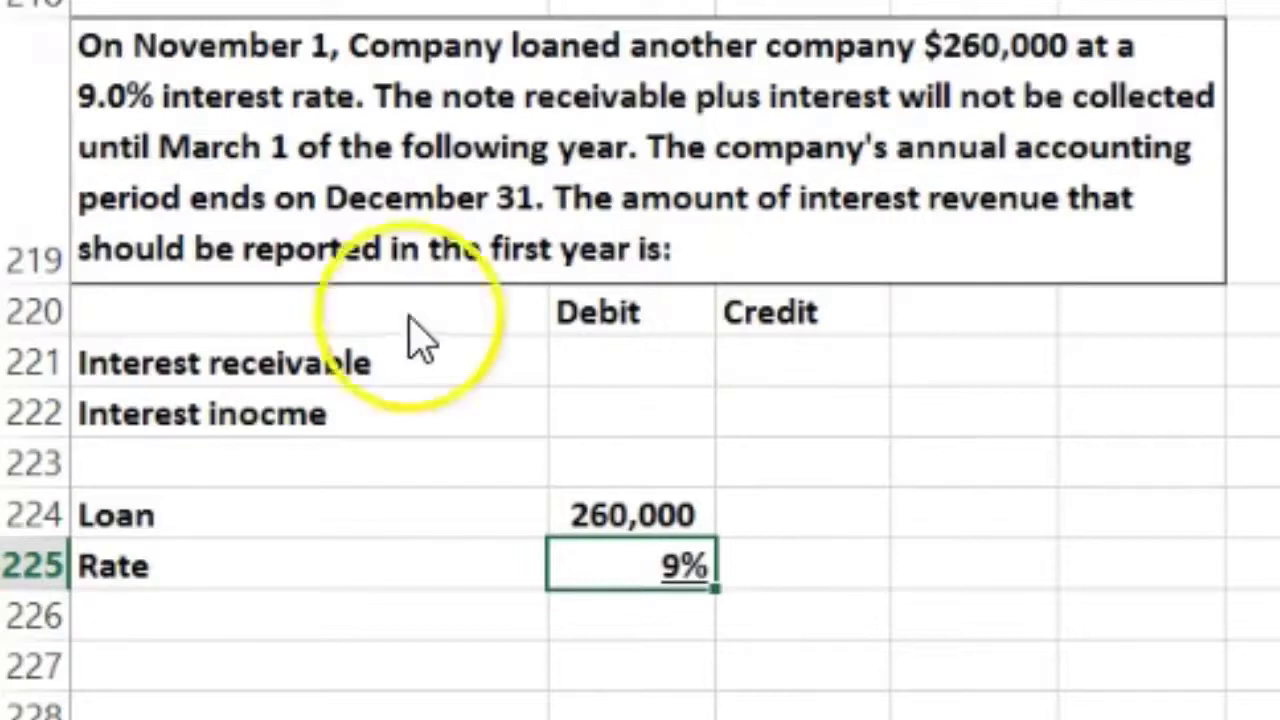
Calculate the yearly interest in B226 by multiplying the loan in B224 by the rate in B225.
left_click(262, 624)
key("Right")
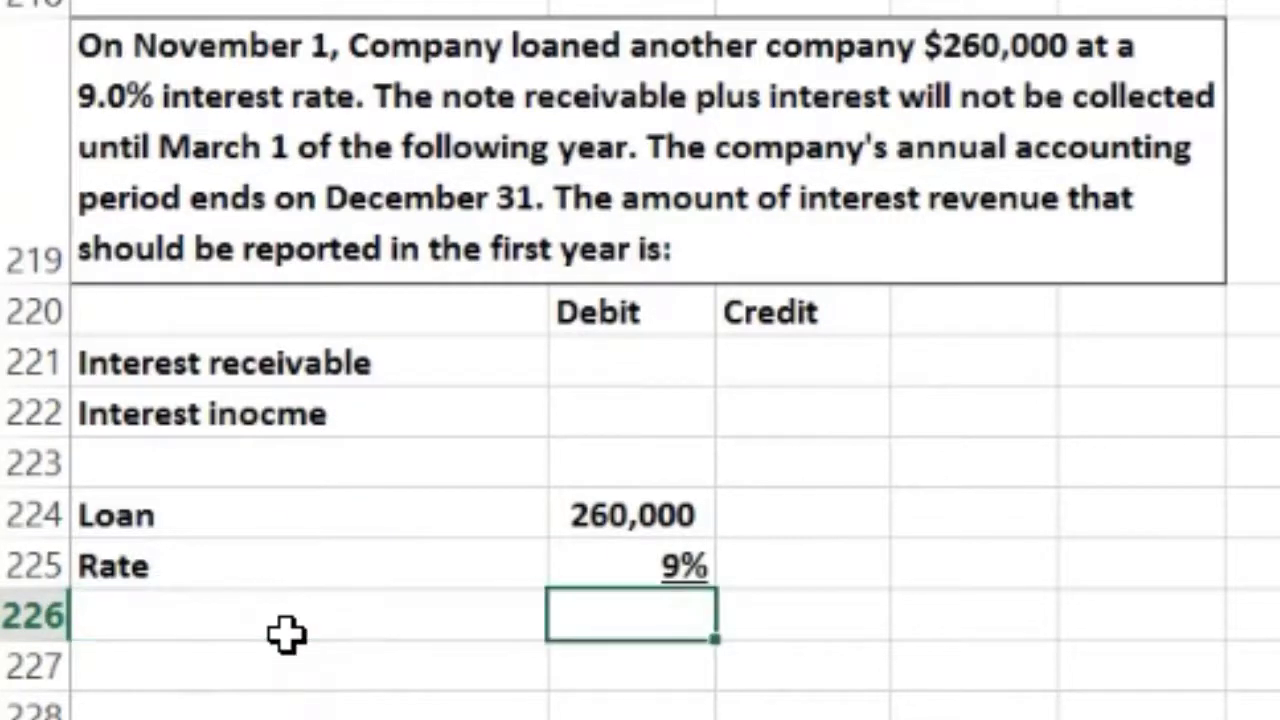
type("=")
key("Up")
key("Up")
type("*")
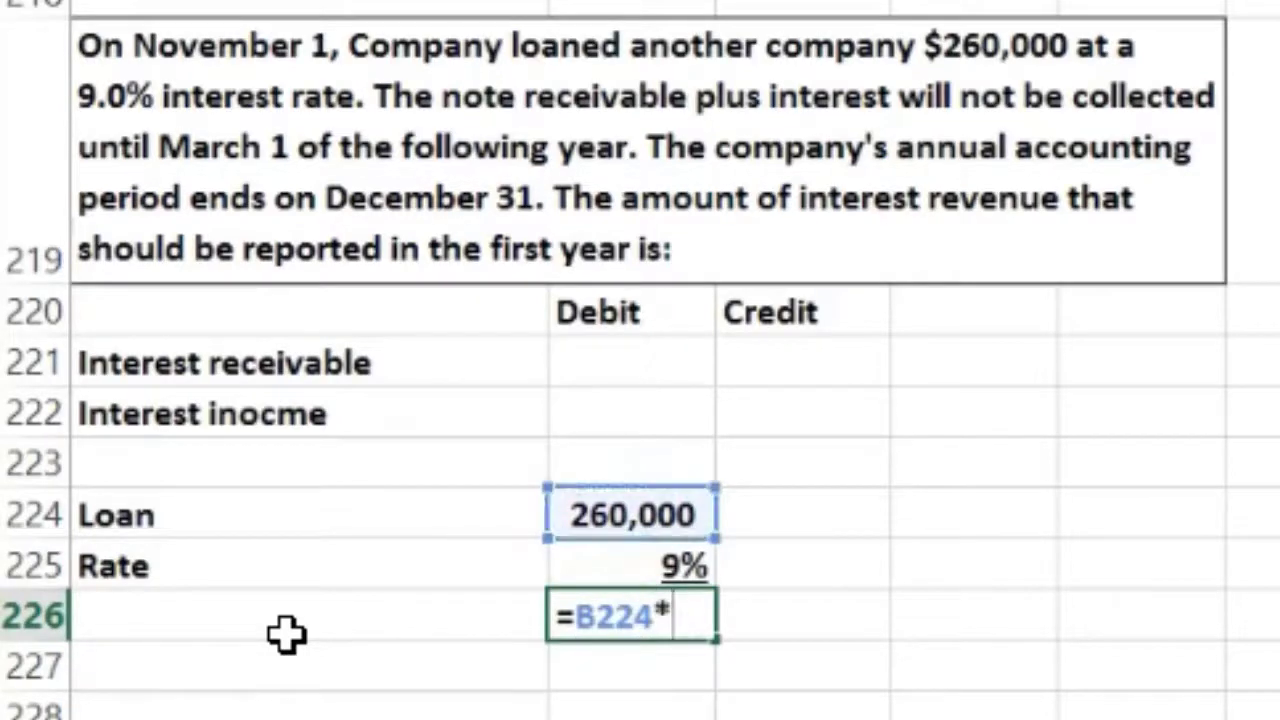
left_click(630, 612)
left_click(570, 558)
key("Return")
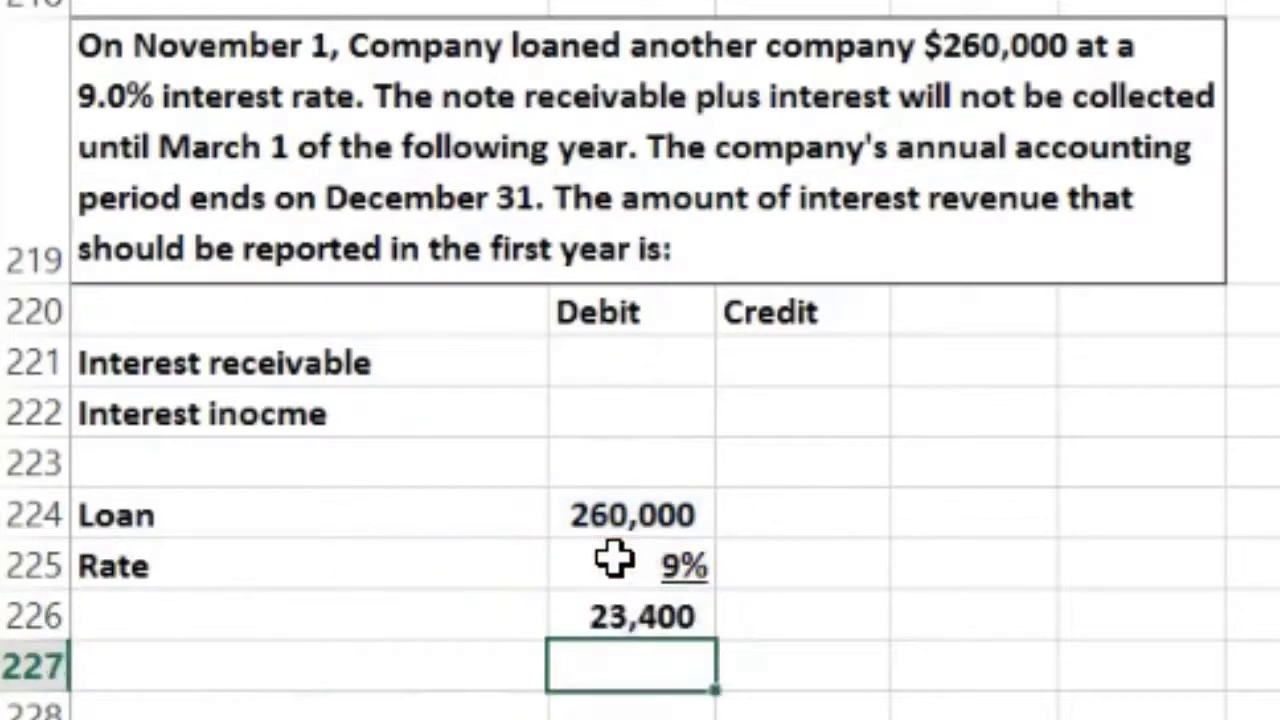
Label the calculated amount "Interest per year" in A226.
key("Left")
key("Up")
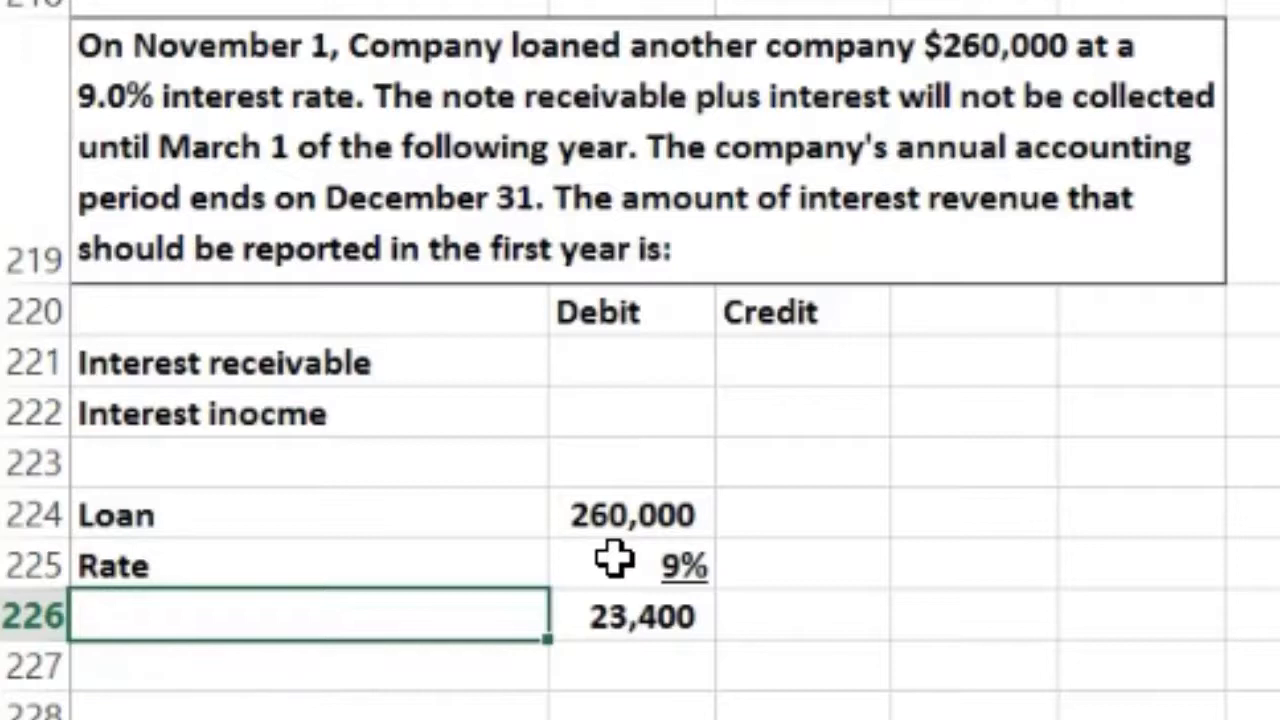
type("In")
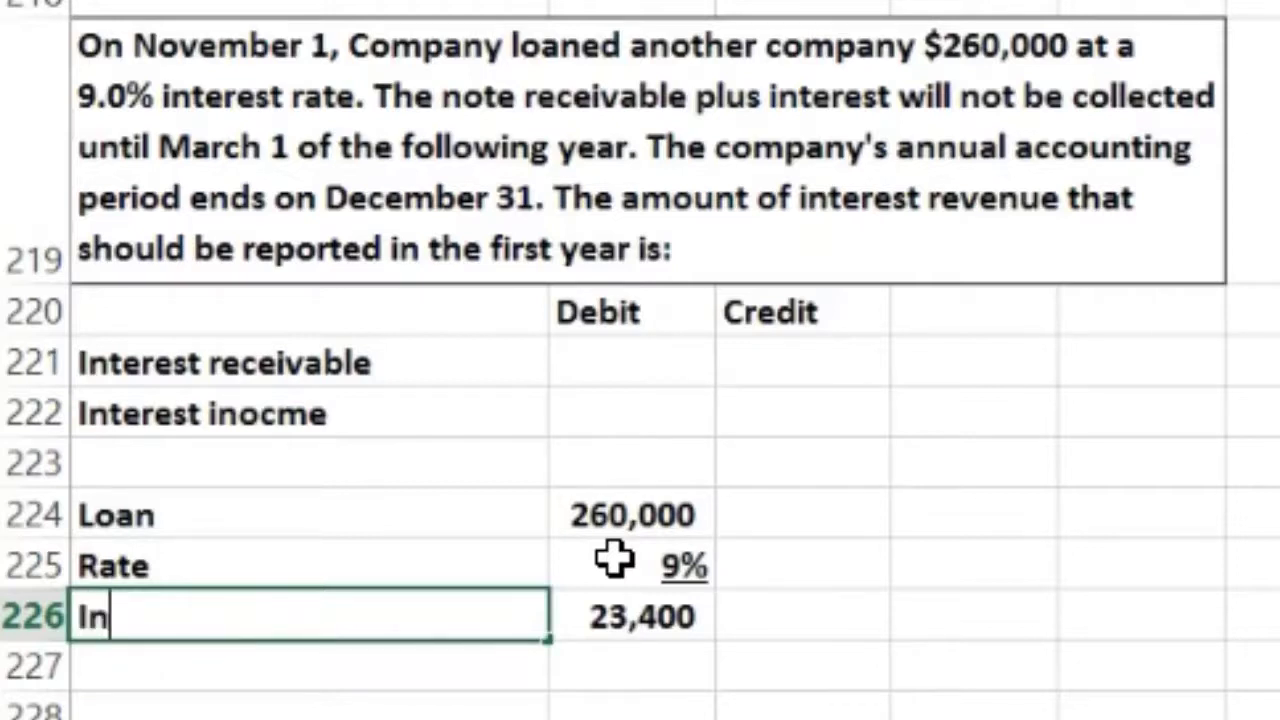
type("terest per year")
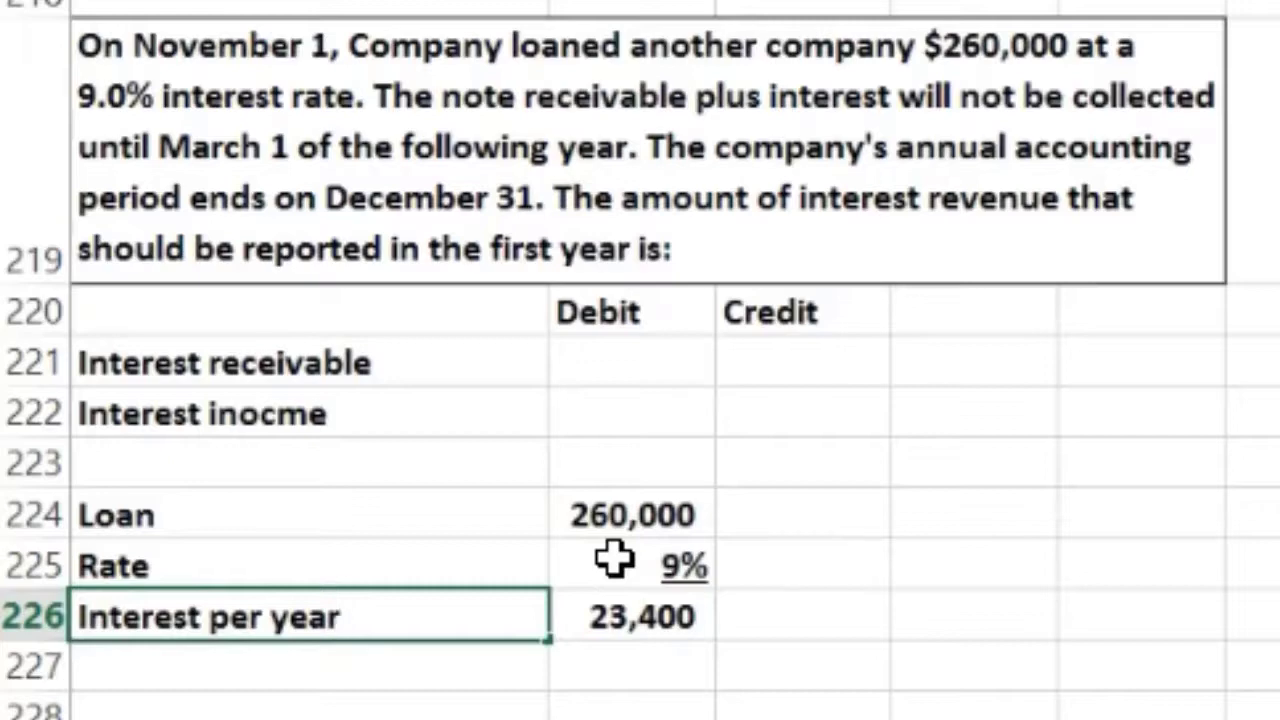
key("Return")
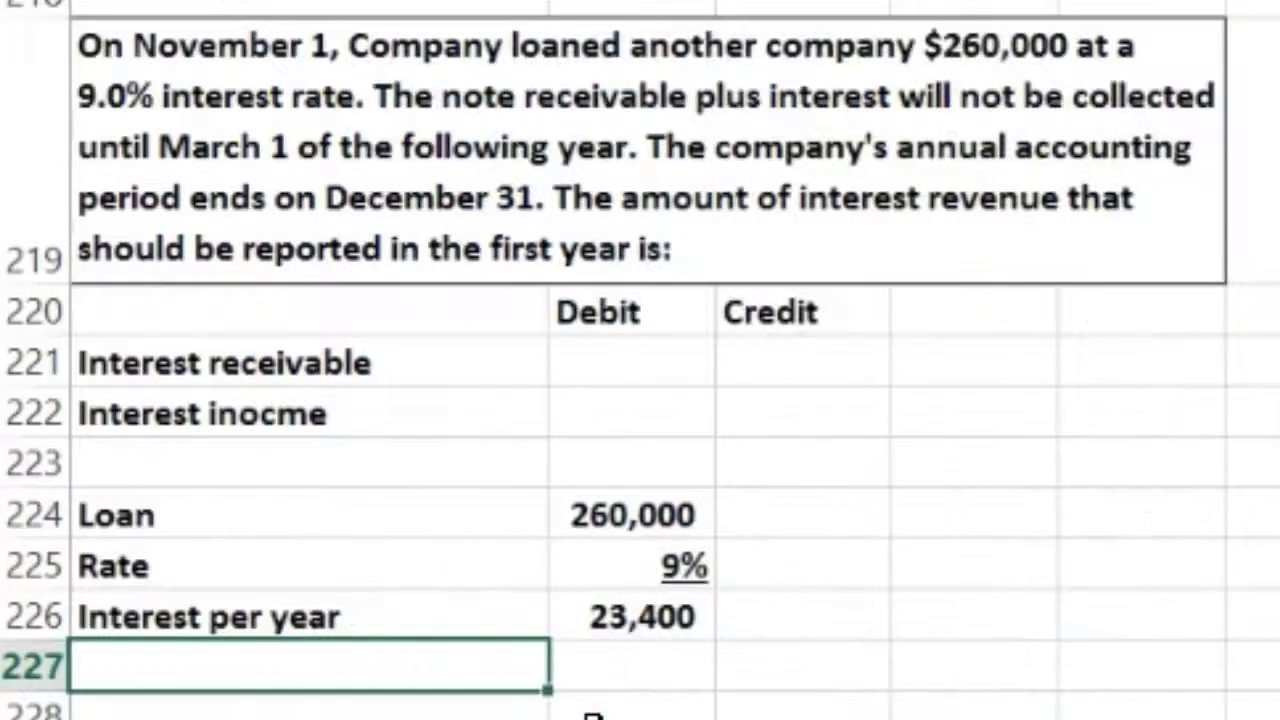
Enter 12 in B227 as the number of months and underline it.
key("Right")
type("12")
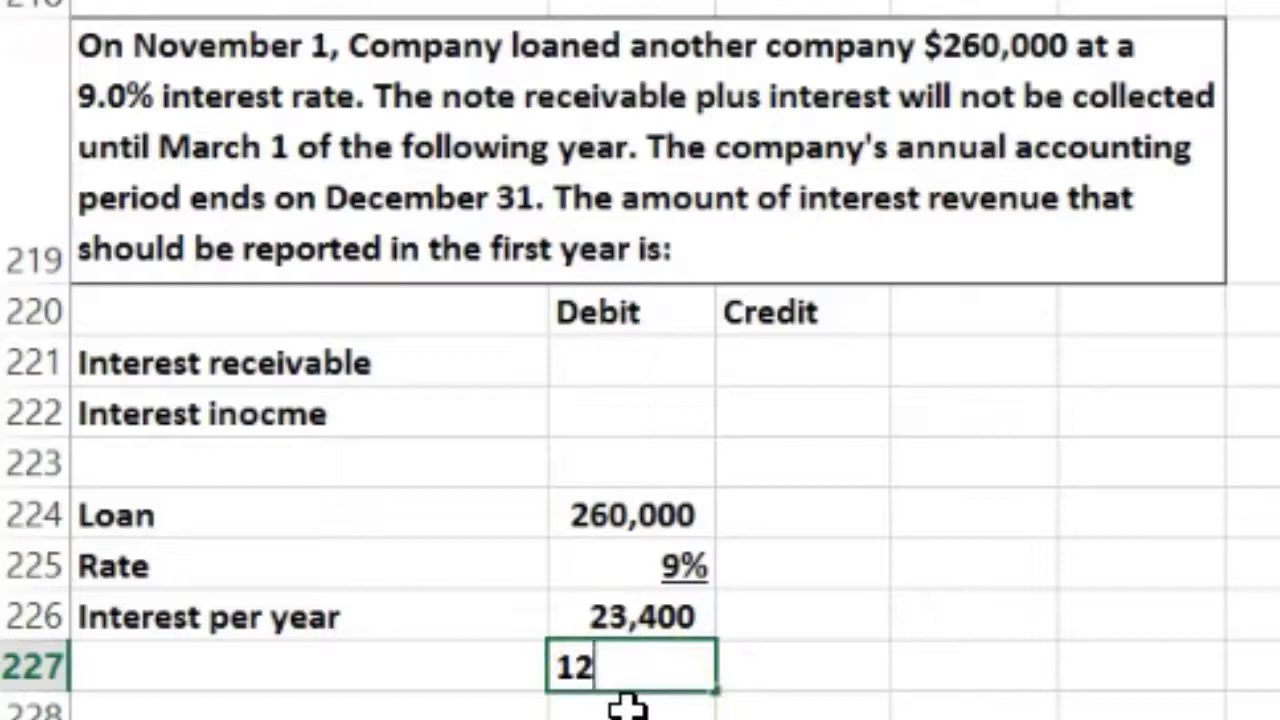
key("Return")
key("Up")
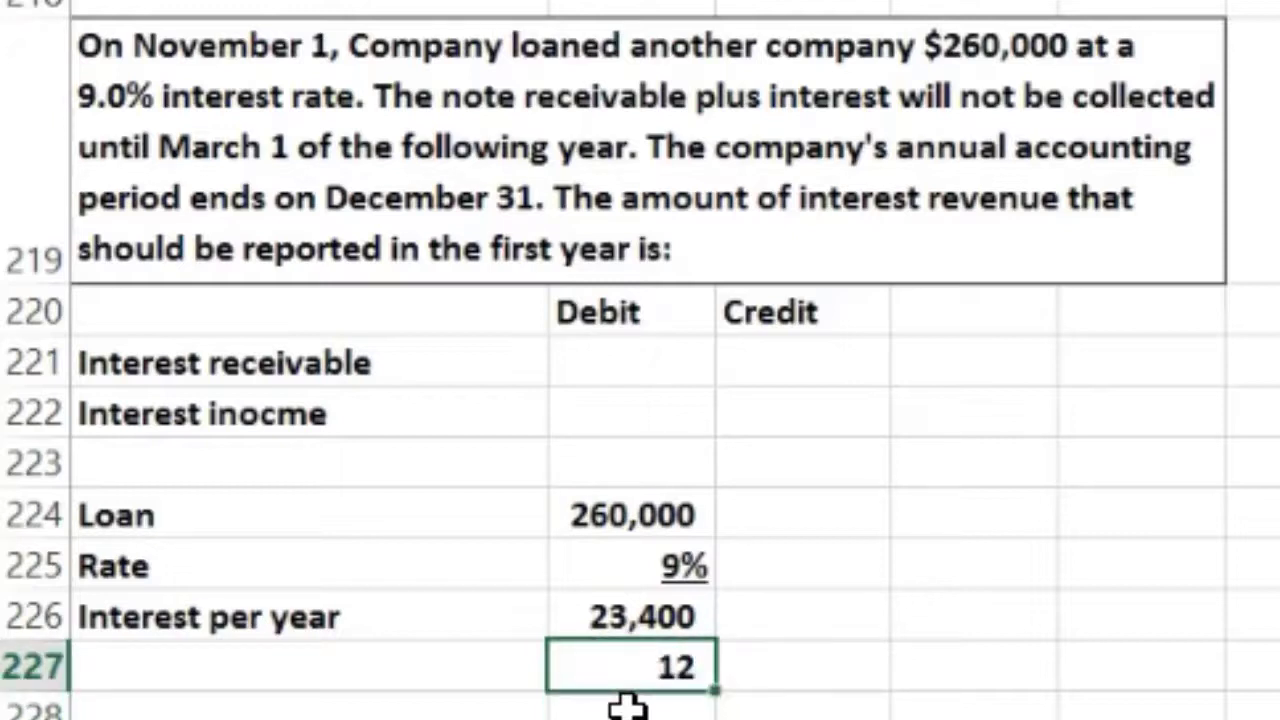
left_click(528, 112)
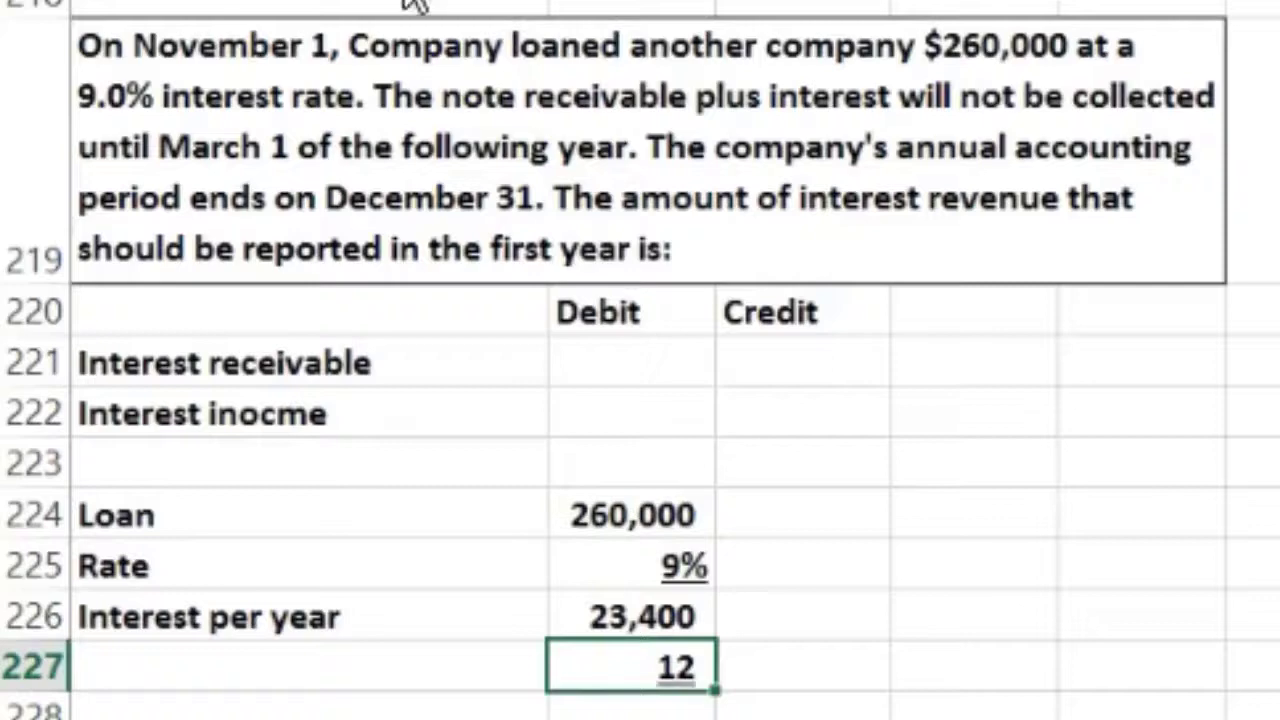
Calculate the monthly interest in B228 by dividing the yearly interest in B226 by the 12 months in B227.
left_click(672, 676)
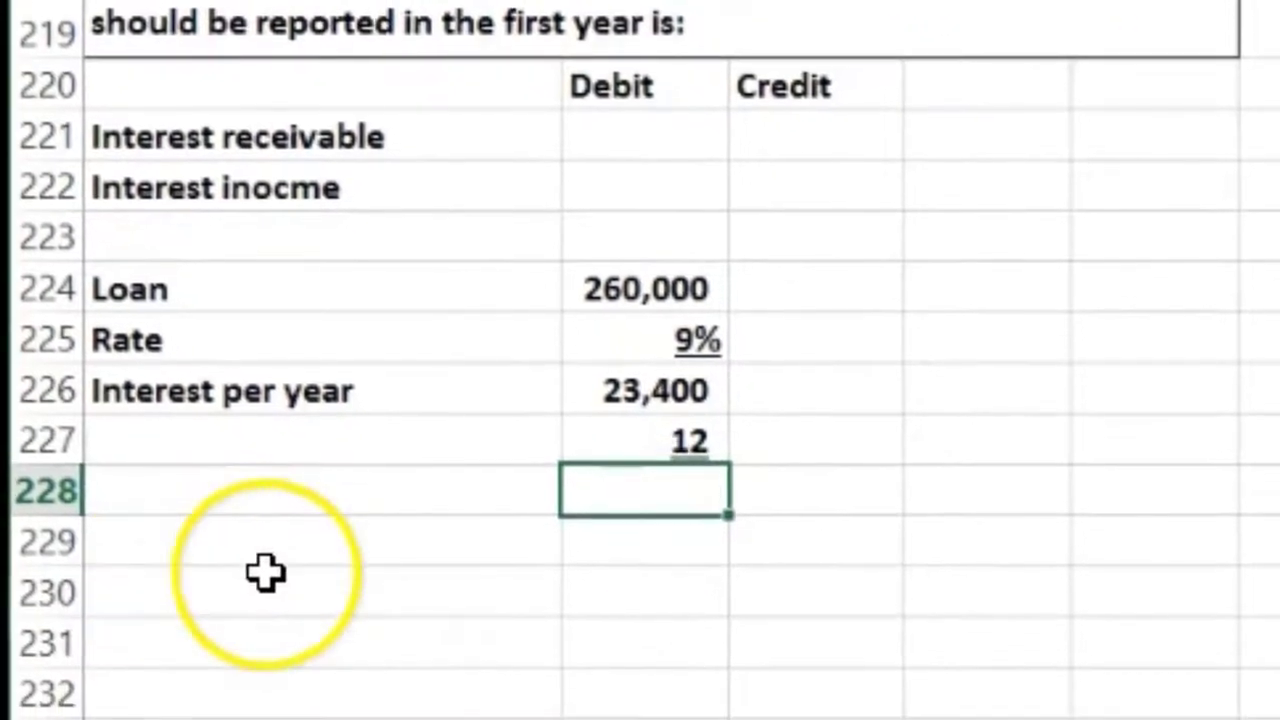
type("=")
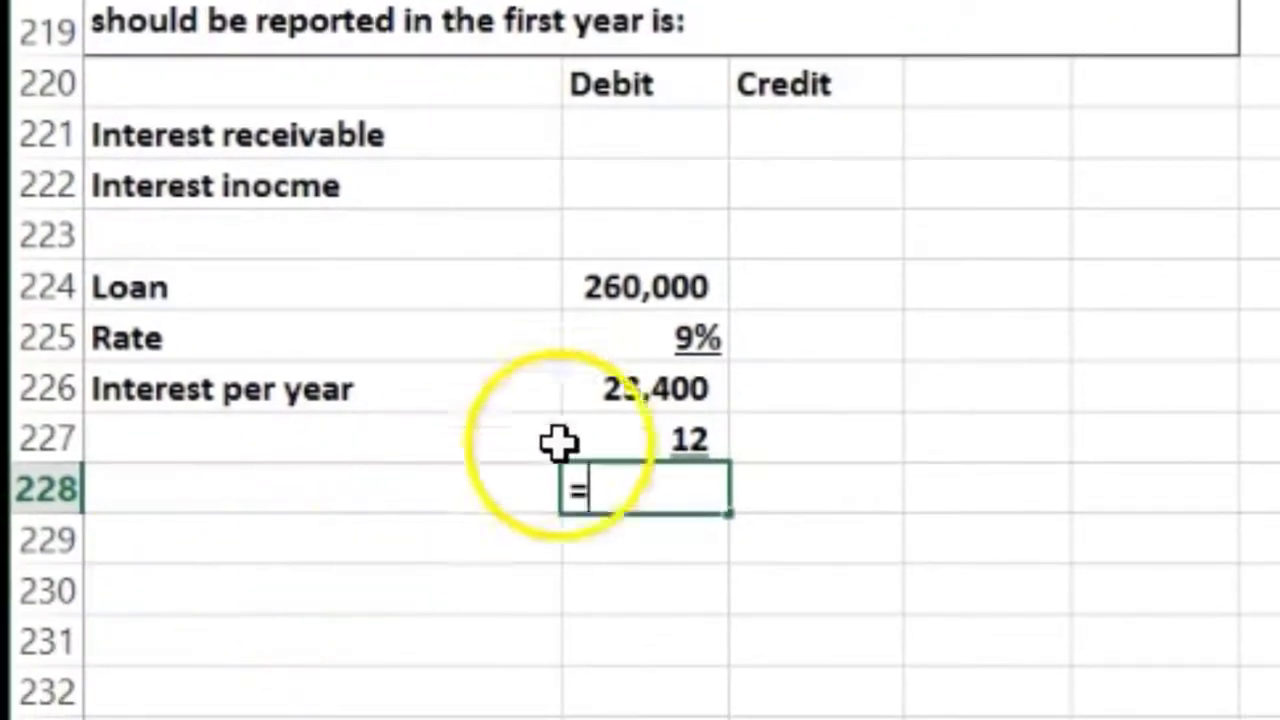
left_click(614, 391)
type("/")
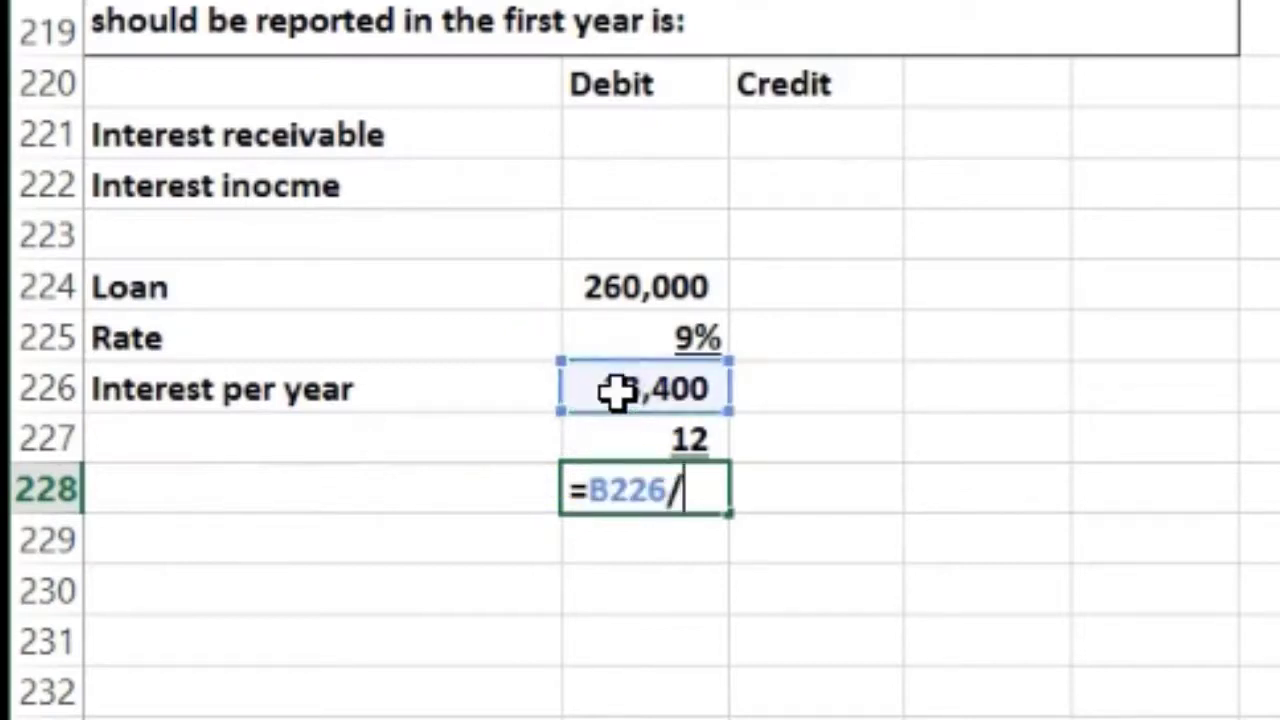
left_click(628, 435)
key("Return")
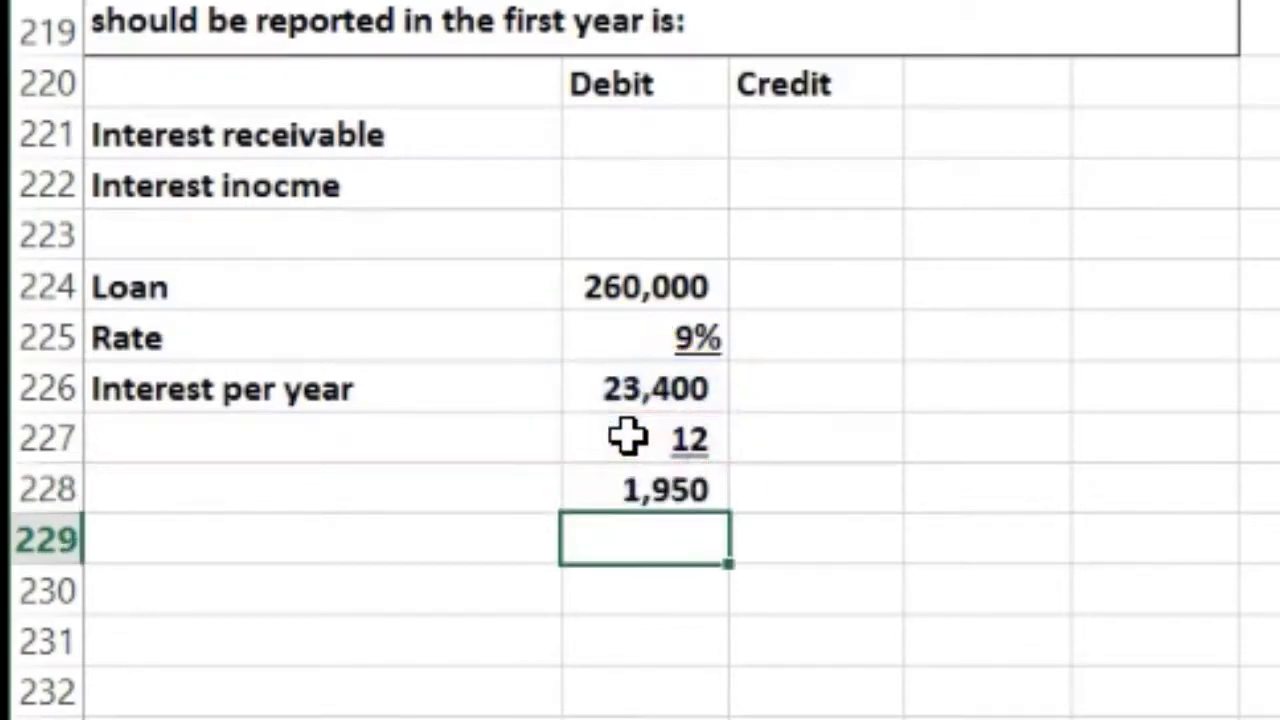
Label the monthly amount "Interest per month" in A228.
left_click(374, 500)
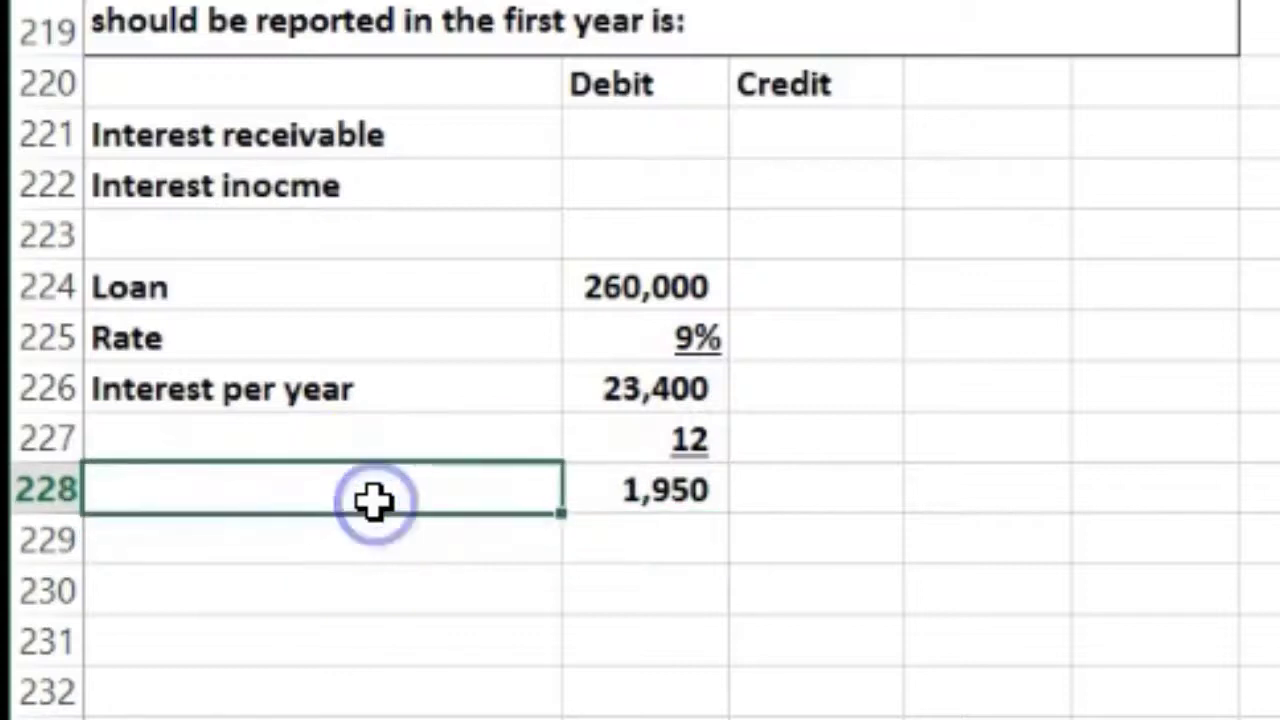
type("I")
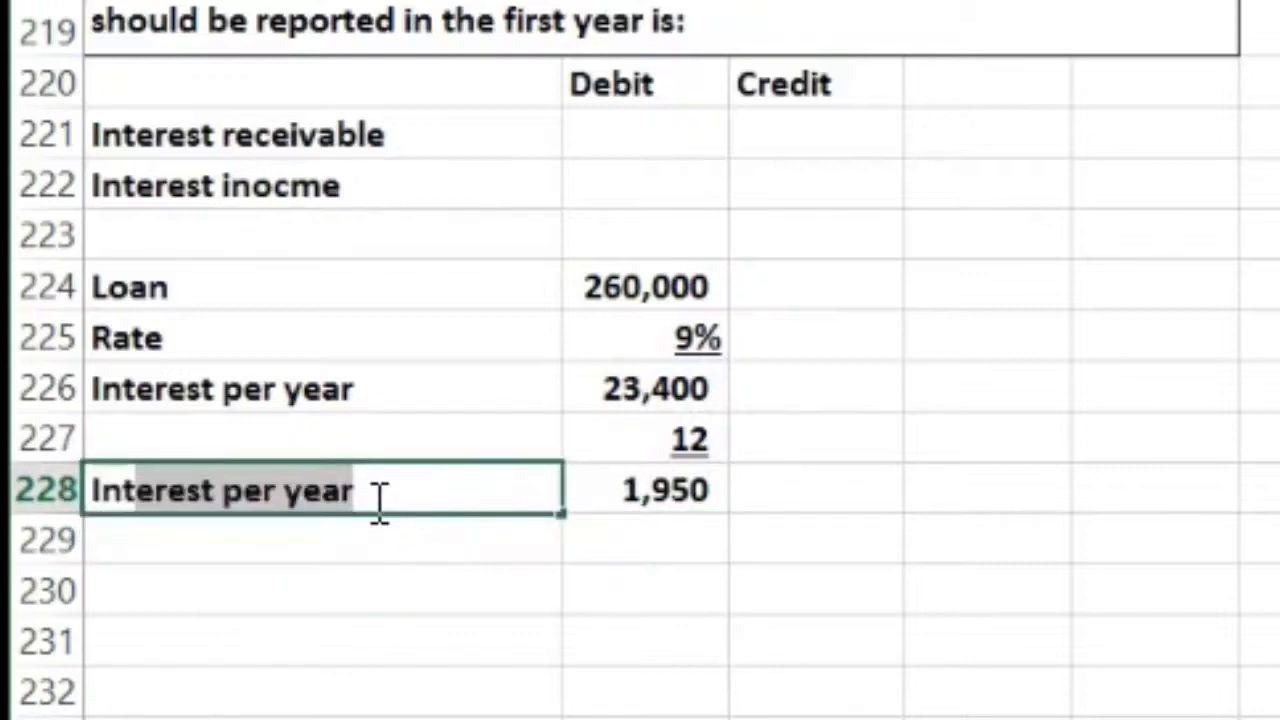
type("nt")
left_click(376, 498)
key("BackSpace")
key("BackSpace")
key("BackSpace")
key("BackSpace")
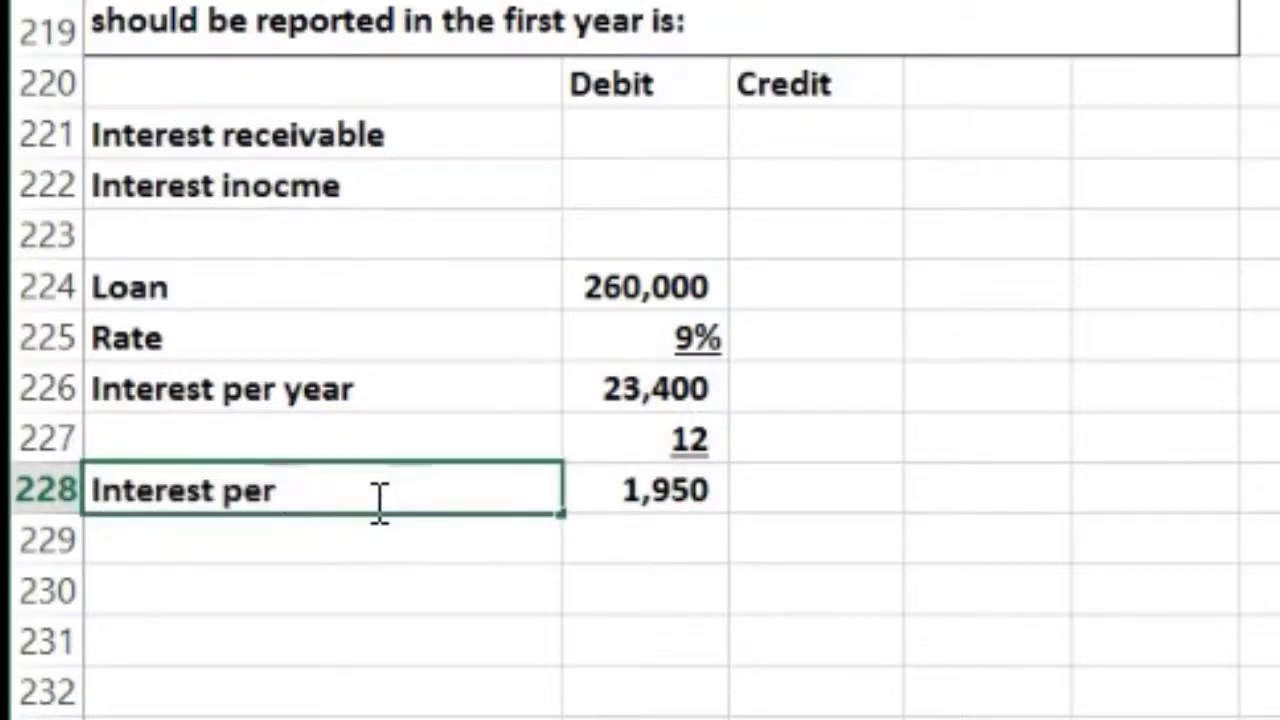
type("month")
key("Return")
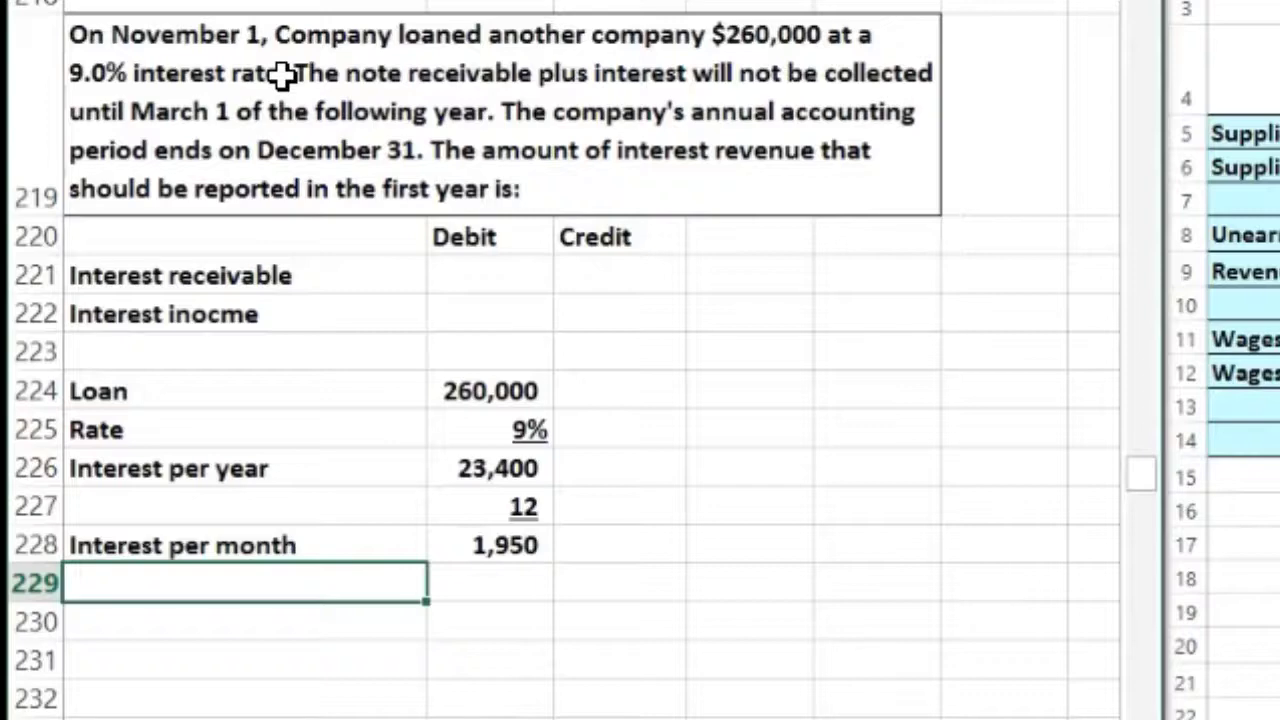
Enter 2 in B229 as the number of months elapsed and underline it.
key("Right")
type("2")
key("Return")
key("Right")
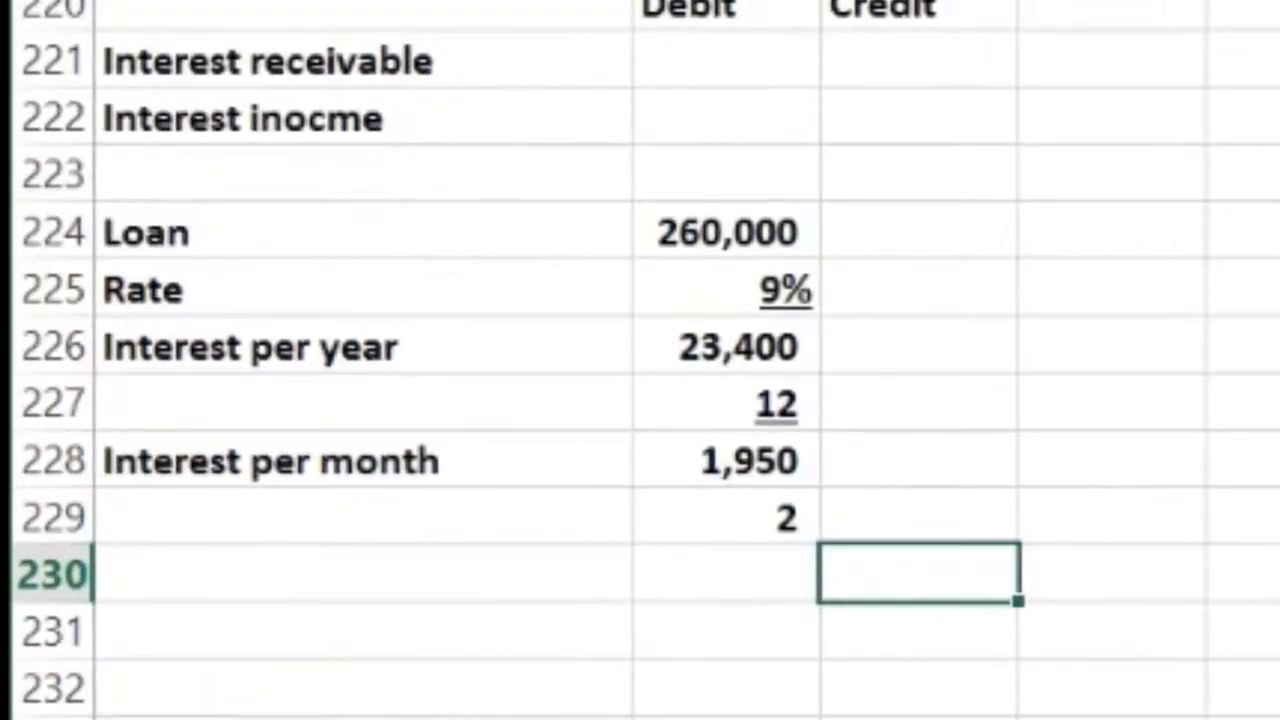
key("Up")
key("Left")
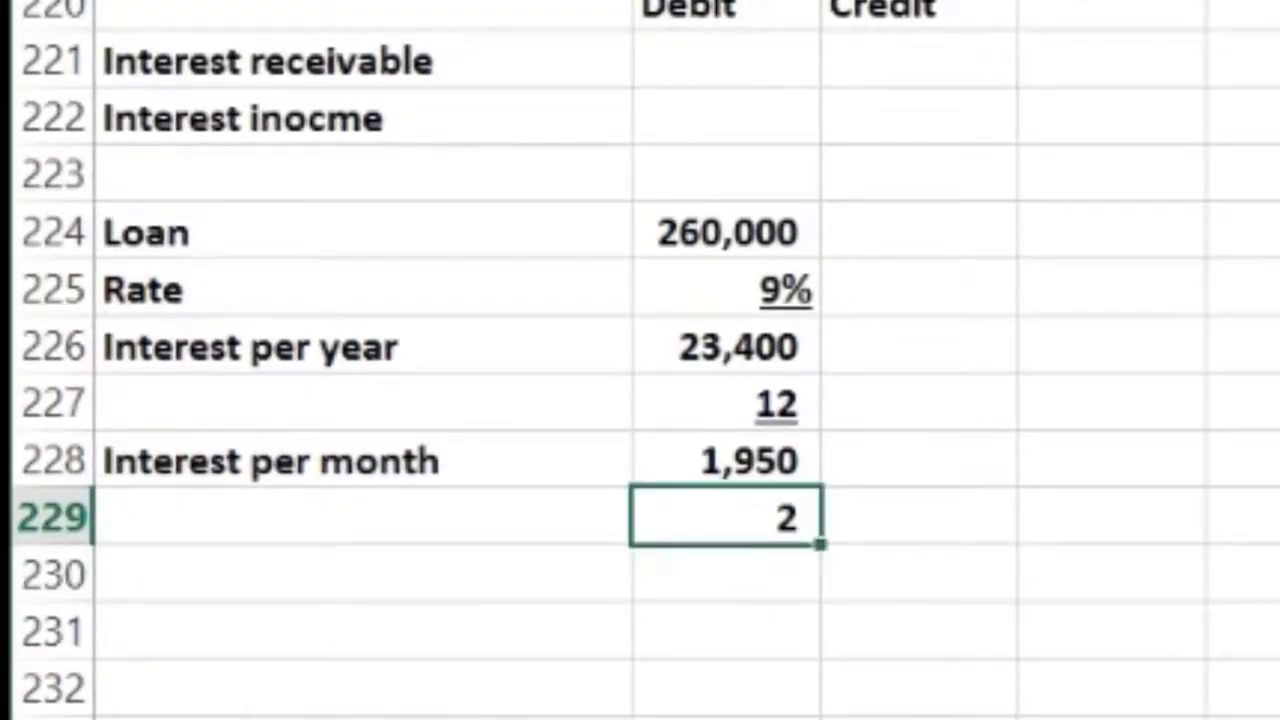
key("ctrl+u")
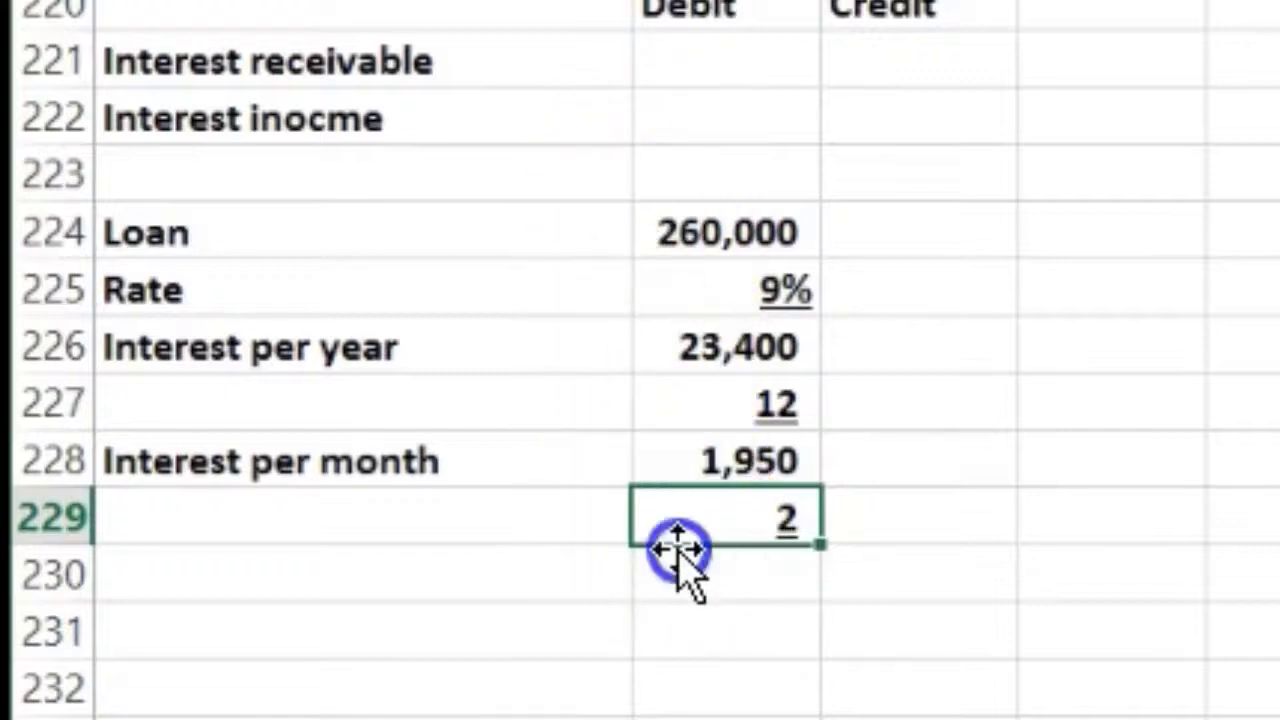
Calculate the interest earned in B230 by multiplying the monthly interest in B228 by the months in B229.
left_click(680, 578)
type("=")
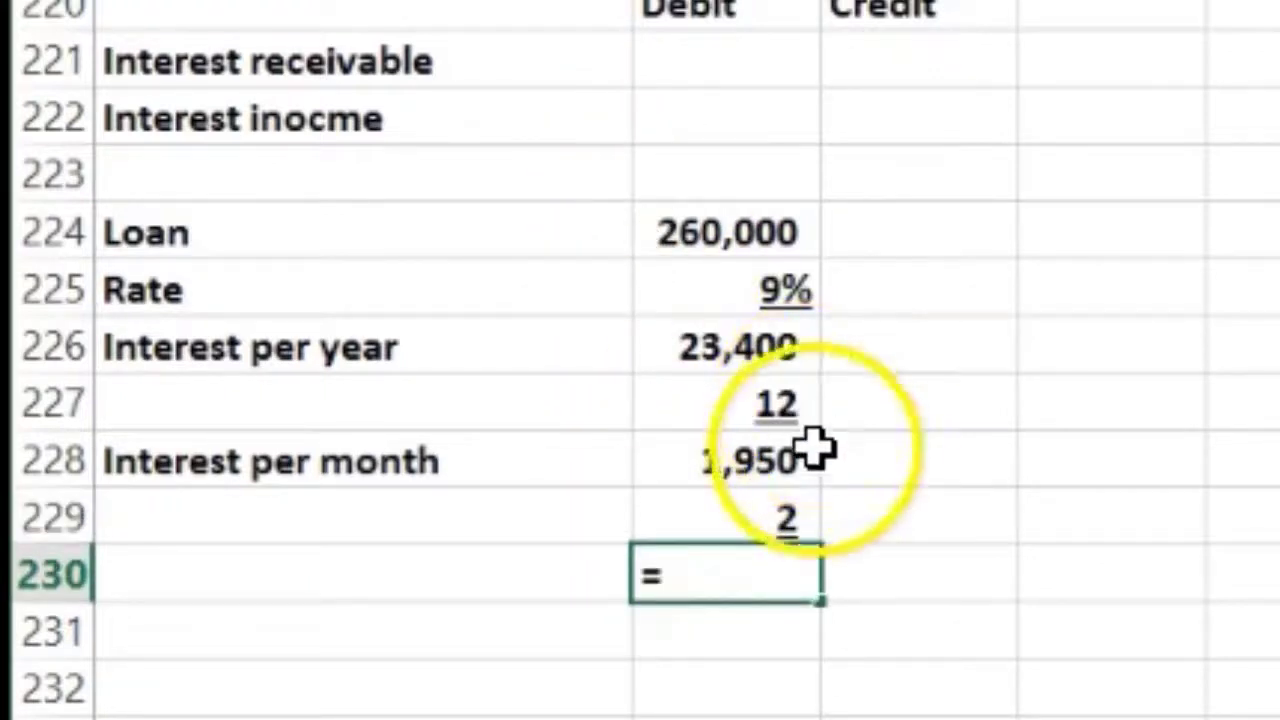
left_click(786, 457)
type("*")
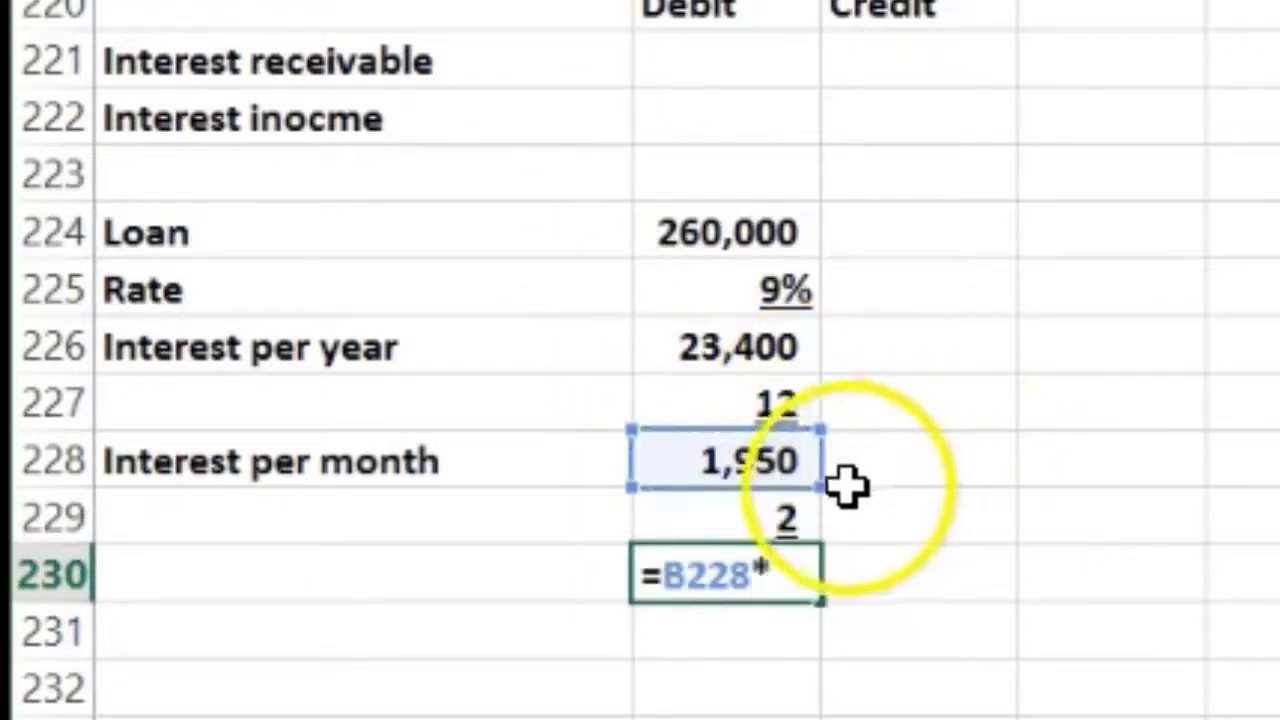
left_click(778, 513)
key("Return")
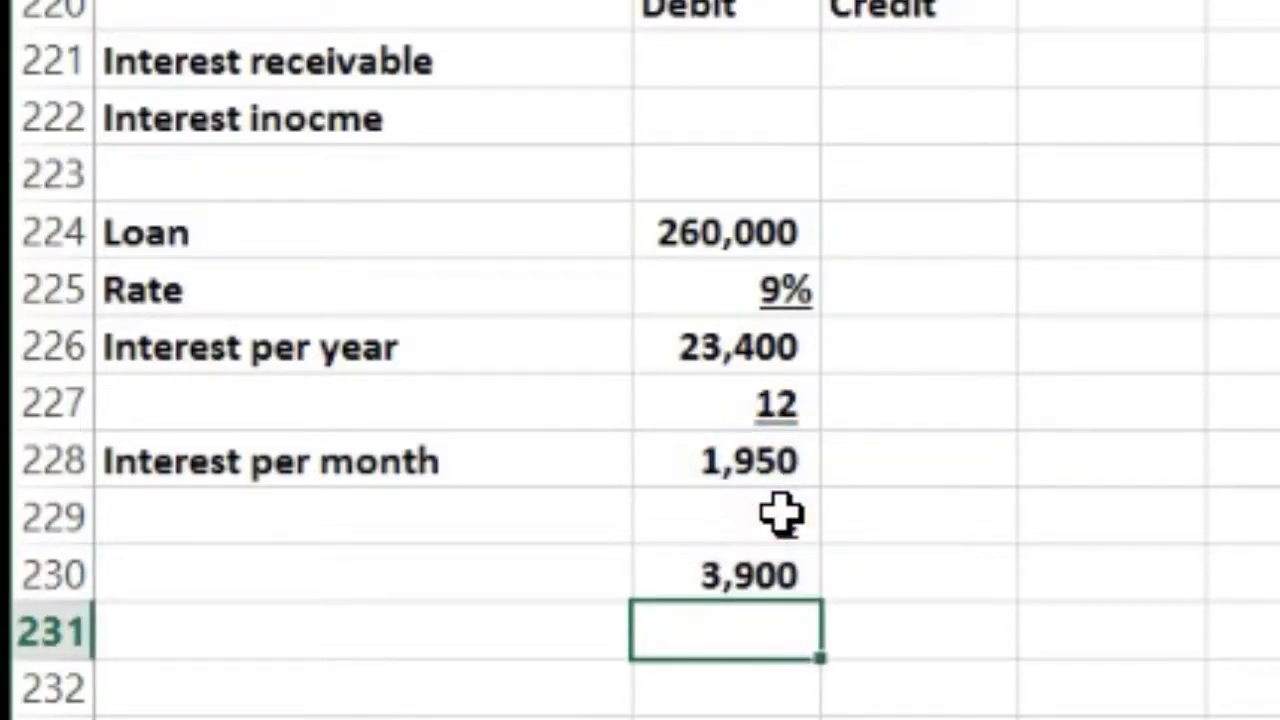
Record the adjusting entry with a 3900 debit to Interest receivable in B221 and a credit in C222 linked as the negative of B221.
left_click(757, 64)
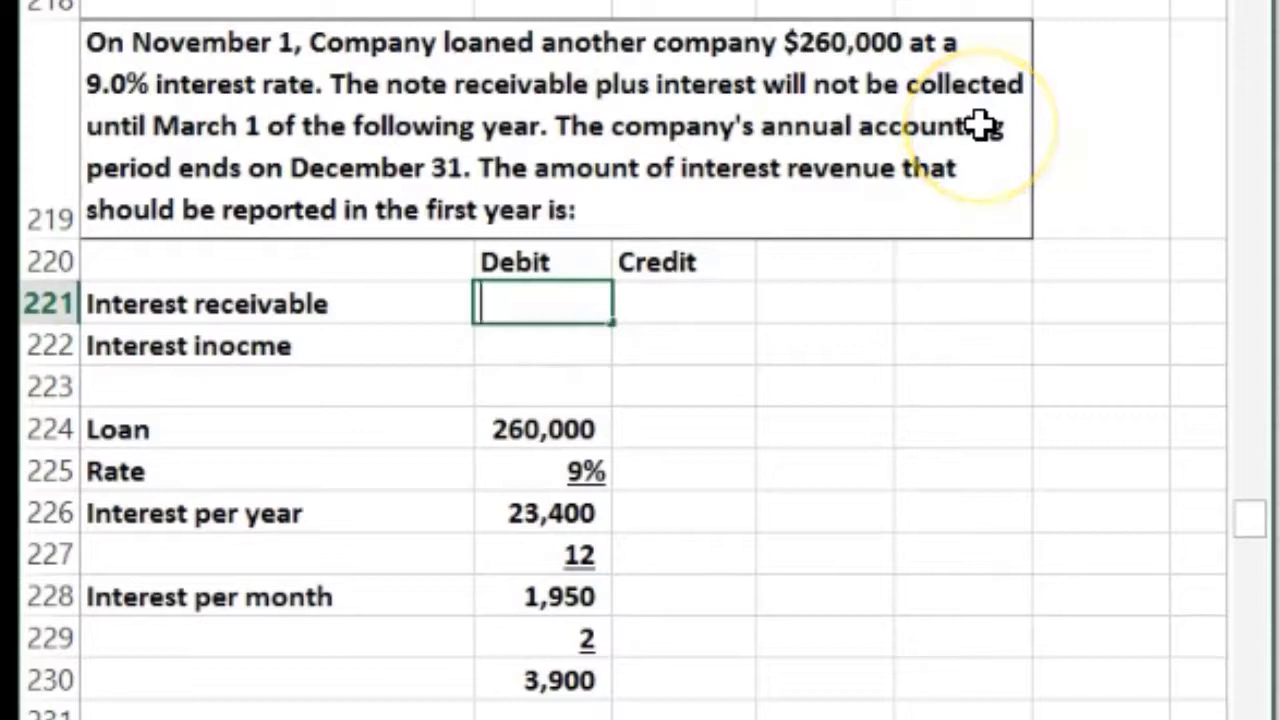
type("3900")
key("Return")
key("Right")
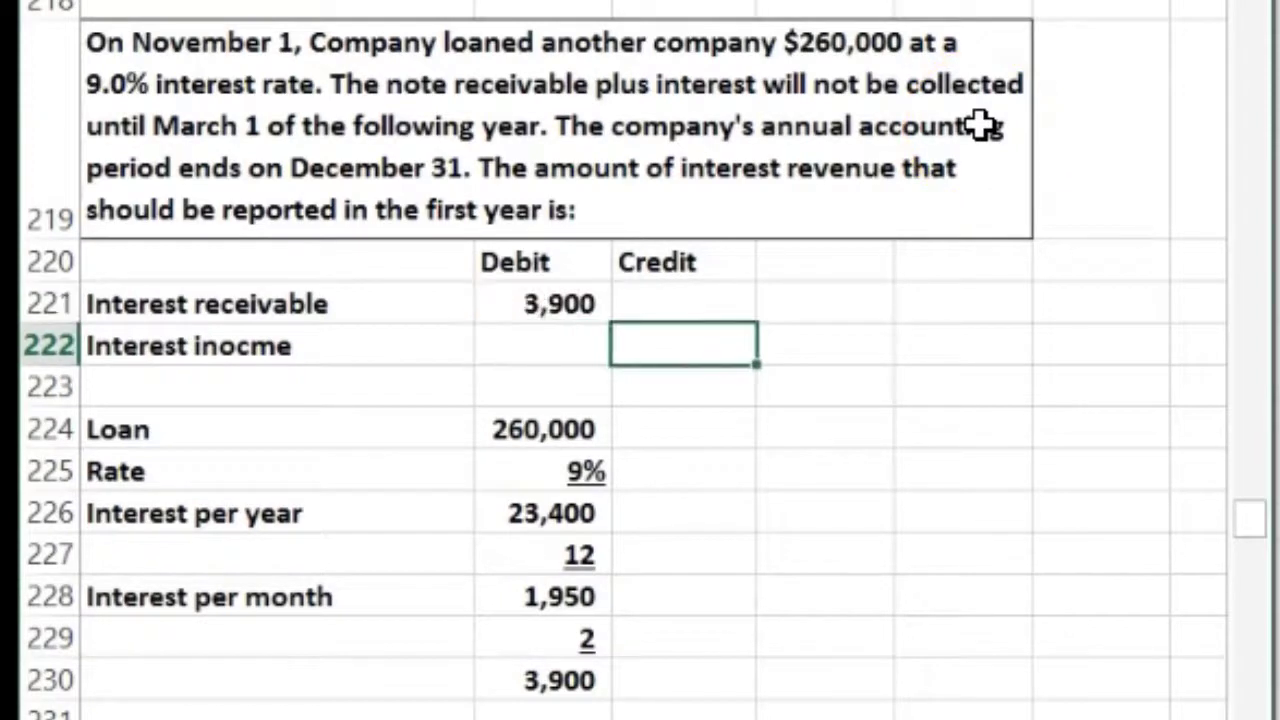
type("-")
key("Left")
key("Up")
key("Return")
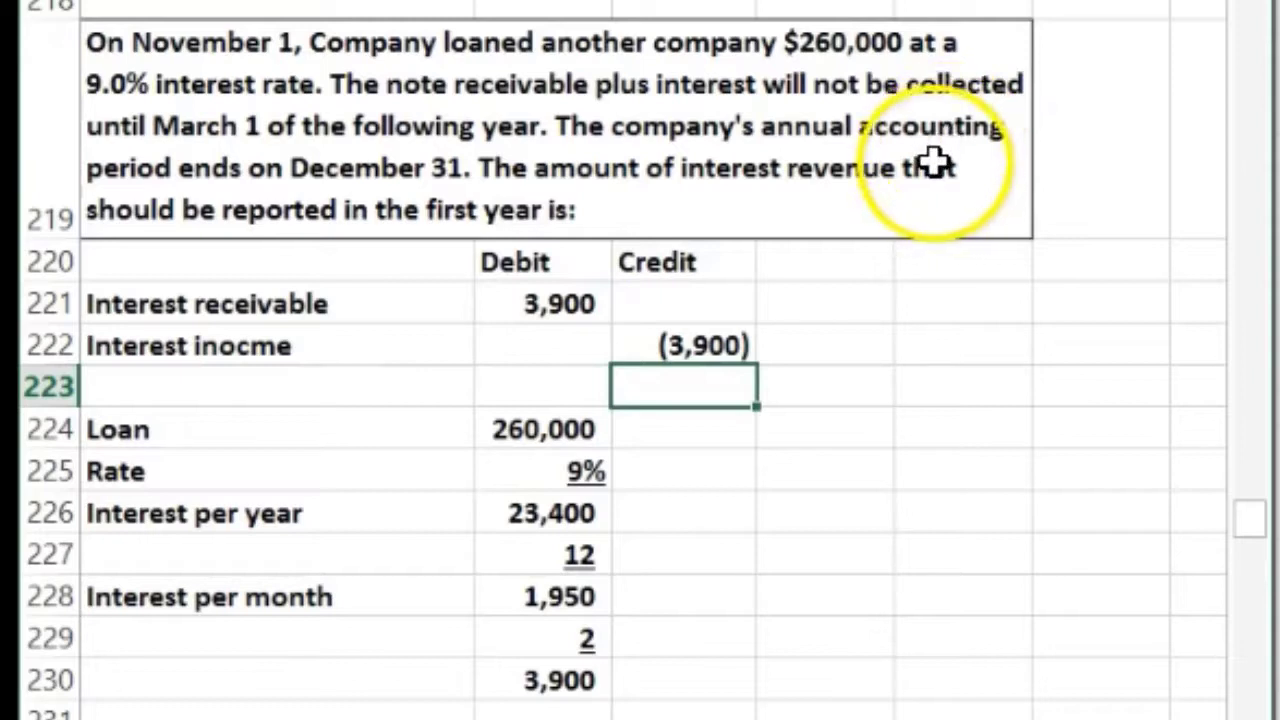
Start a daily calculation with 23400 in C226 and the days per year in C227 as =30*12, underlined.
left_click(706, 543)
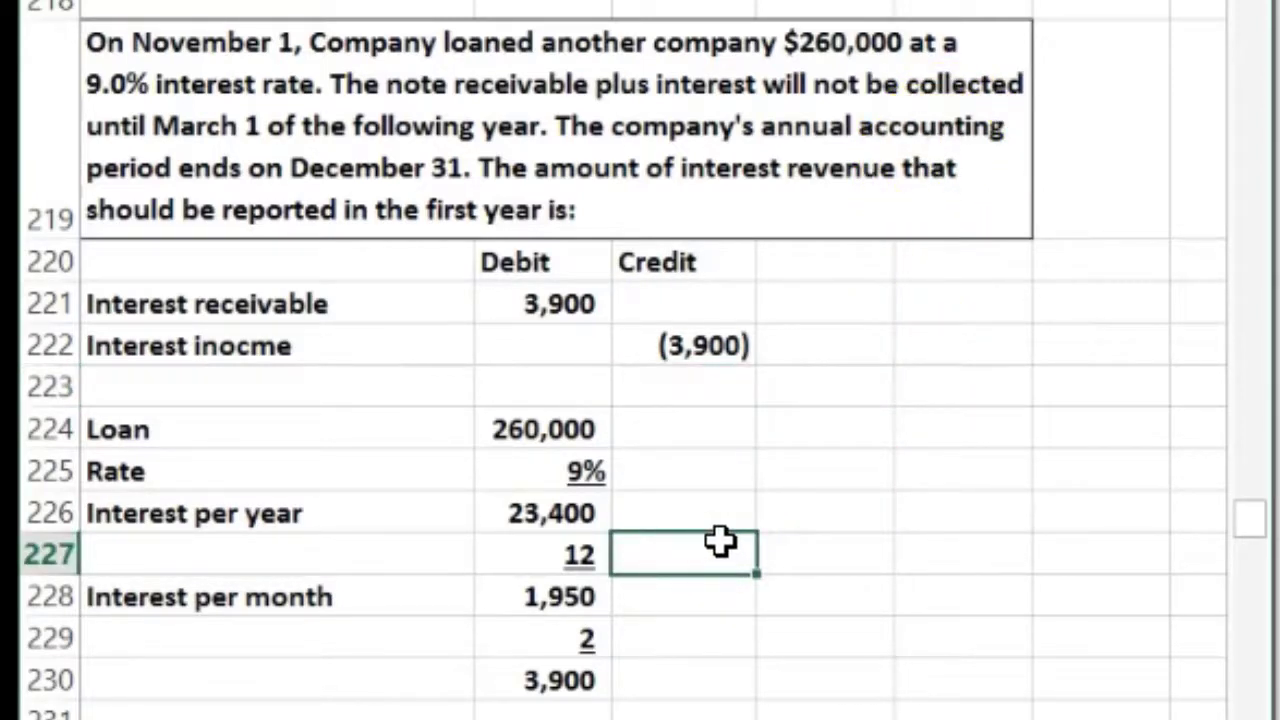
left_click(711, 514)
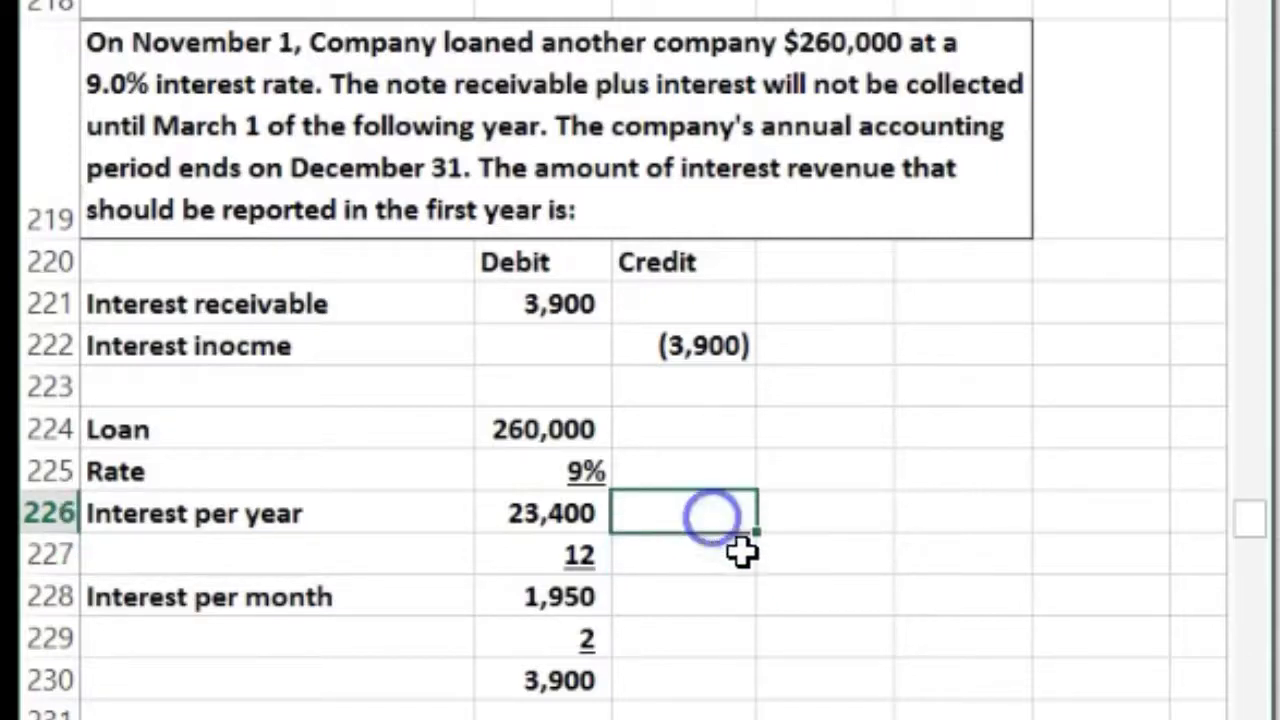
type("23,40")
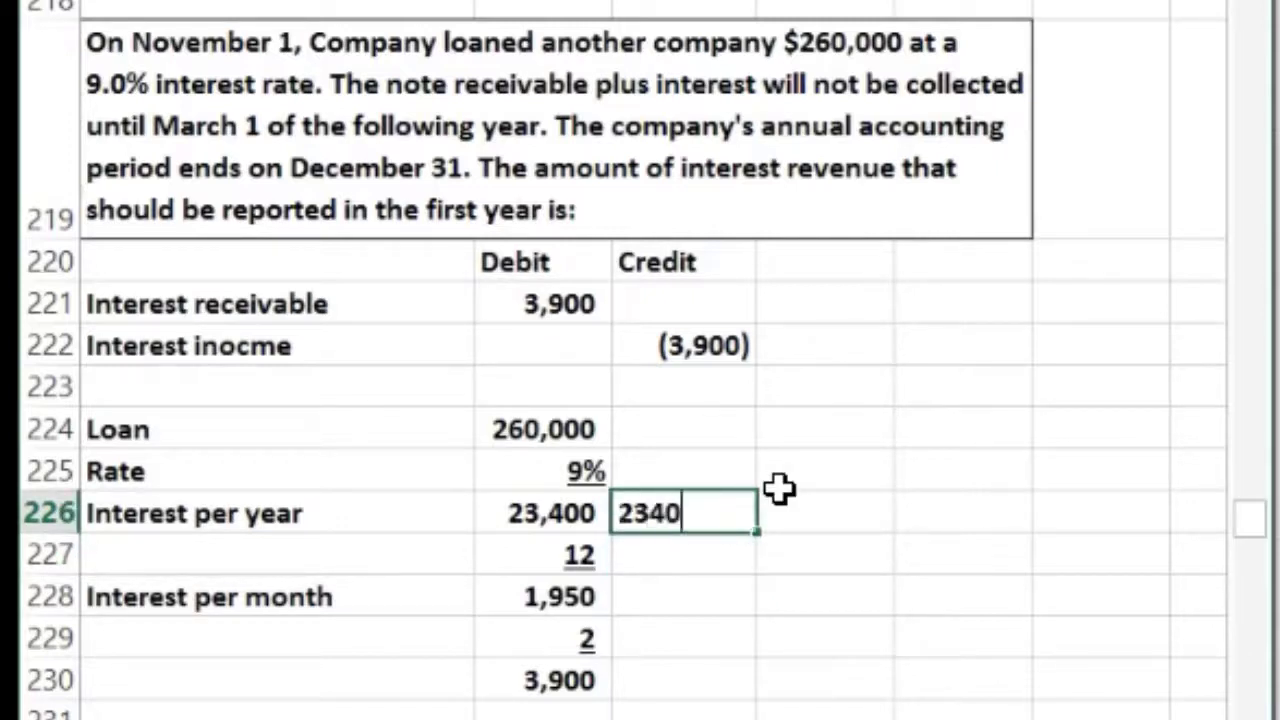
type("0")
key("Return")
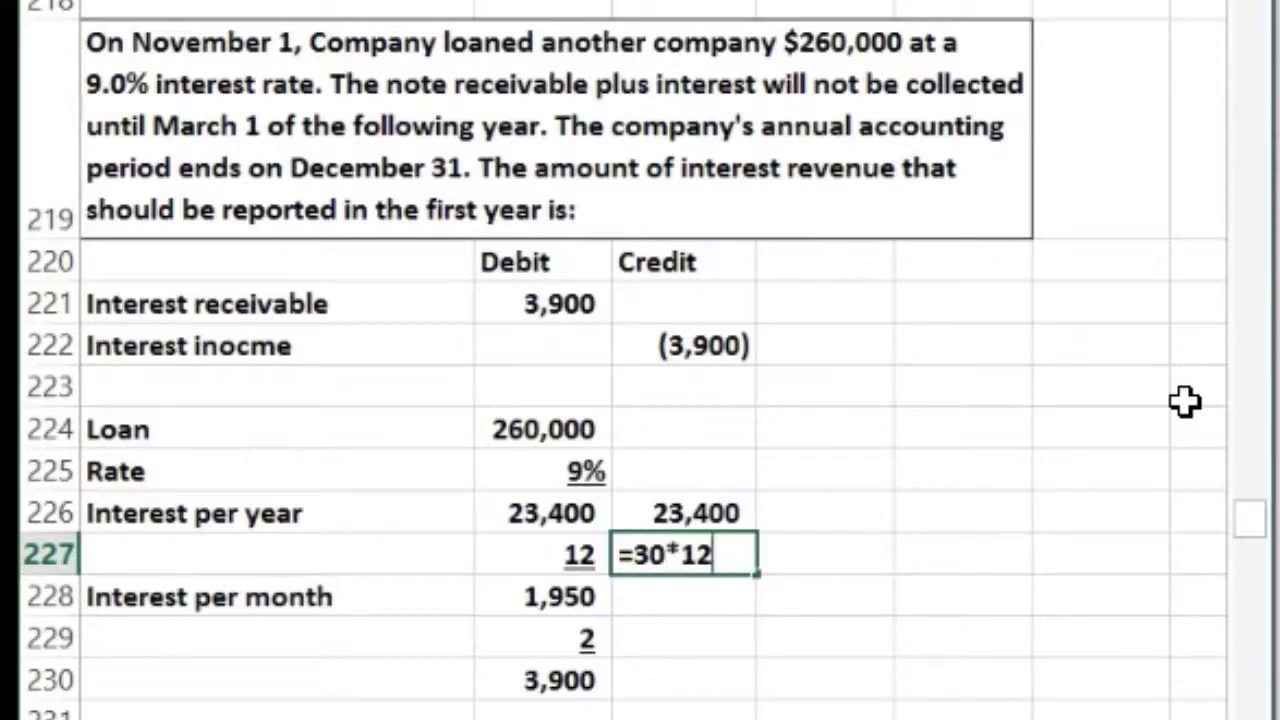
key("Return")
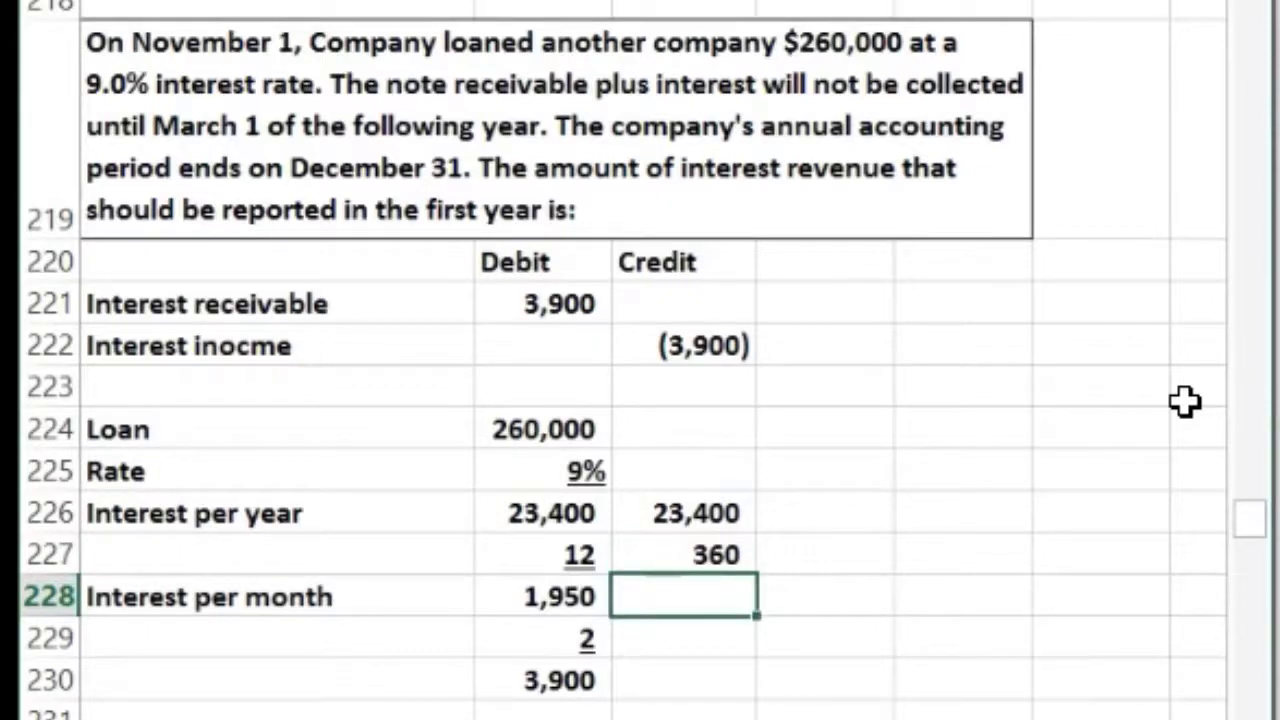
key("Up")
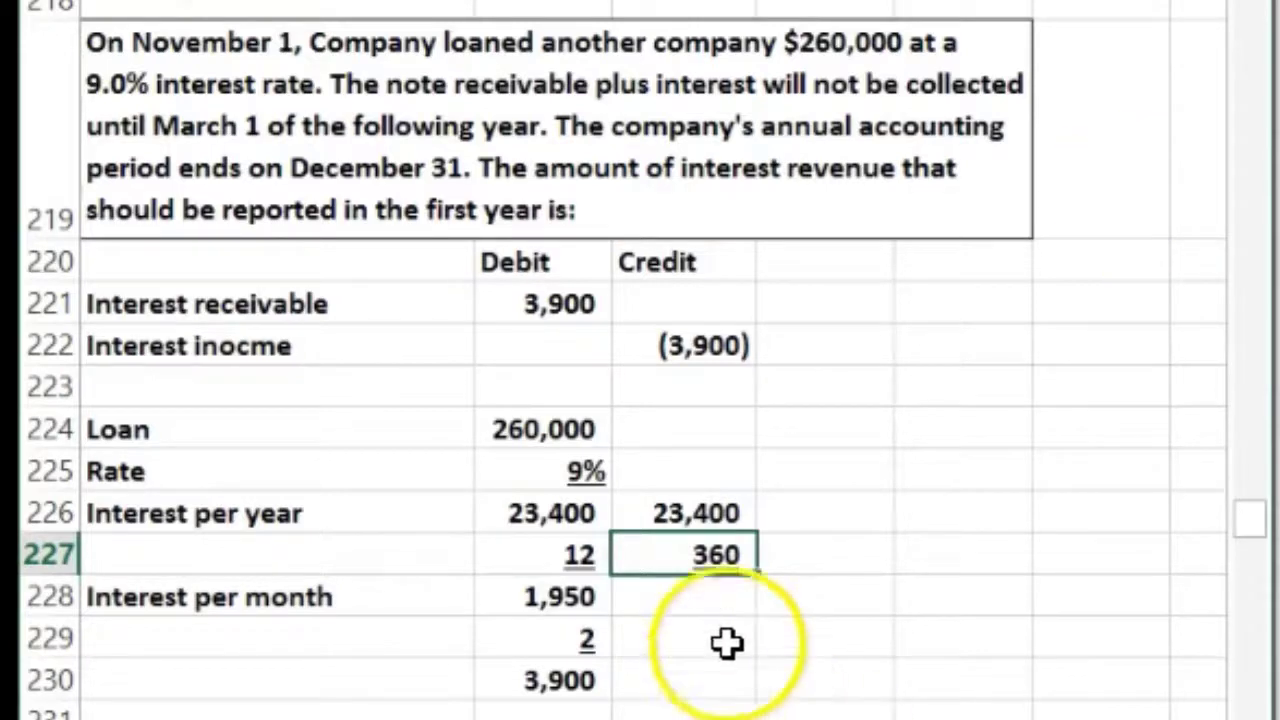
Calculate the interest per day in C228 by dividing C226 by C227.
left_click(703, 597)
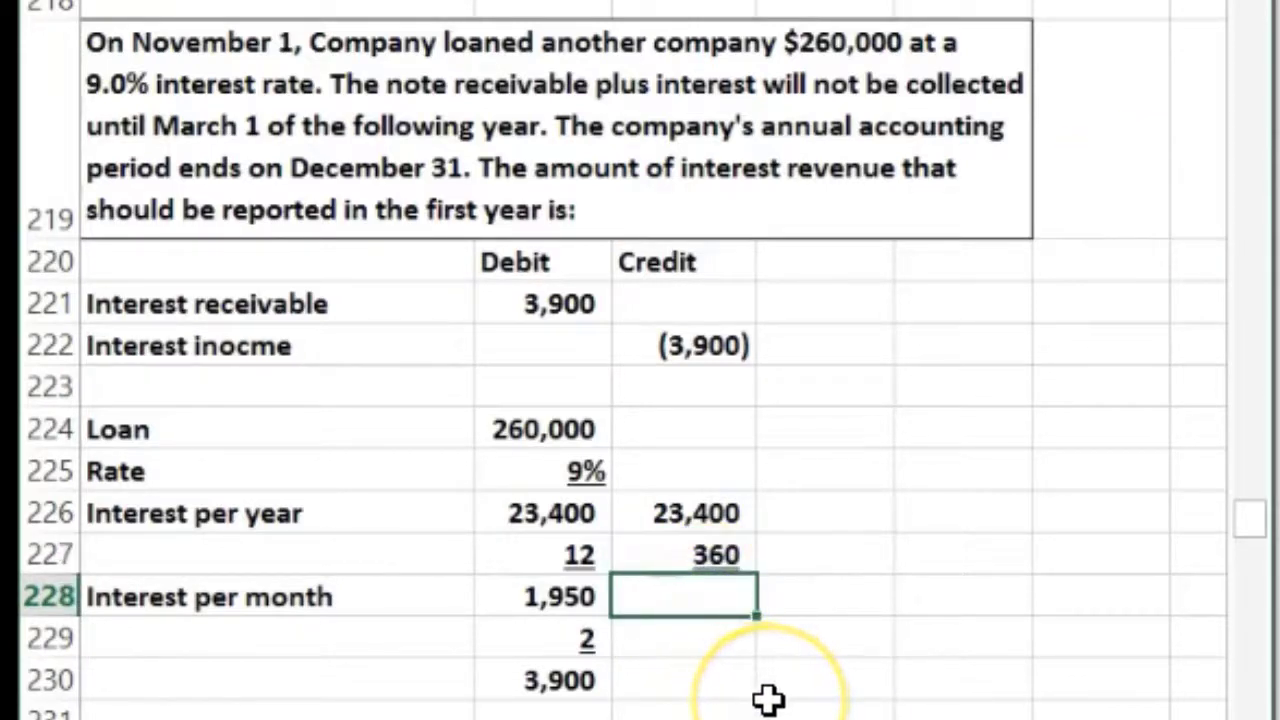
type("=")
left_click(745, 510)
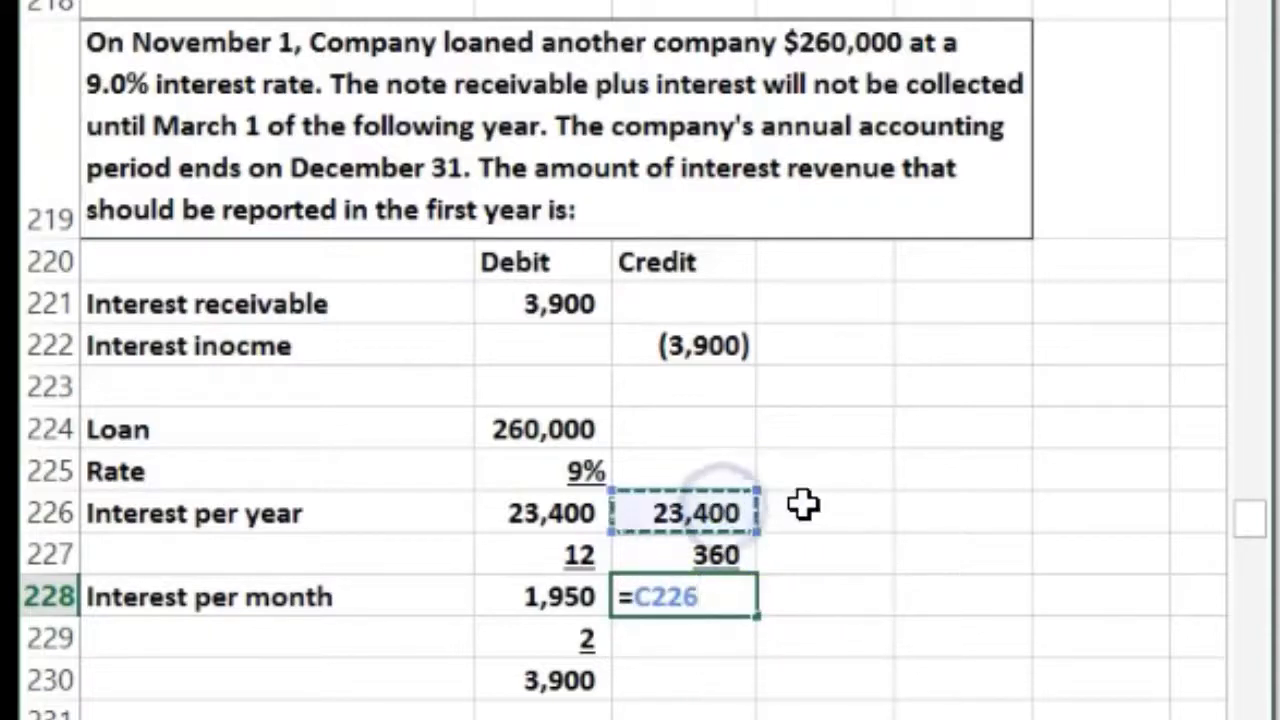
type("/")
left_click(703, 553)
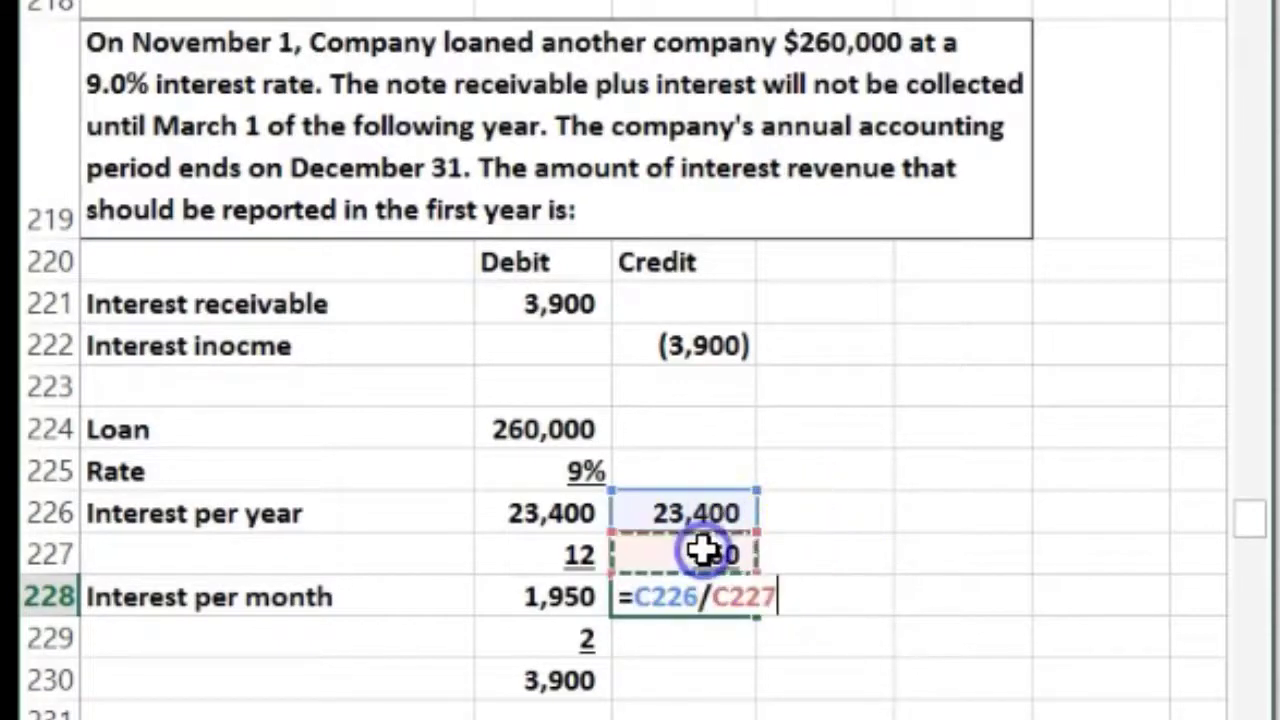
key("Return")
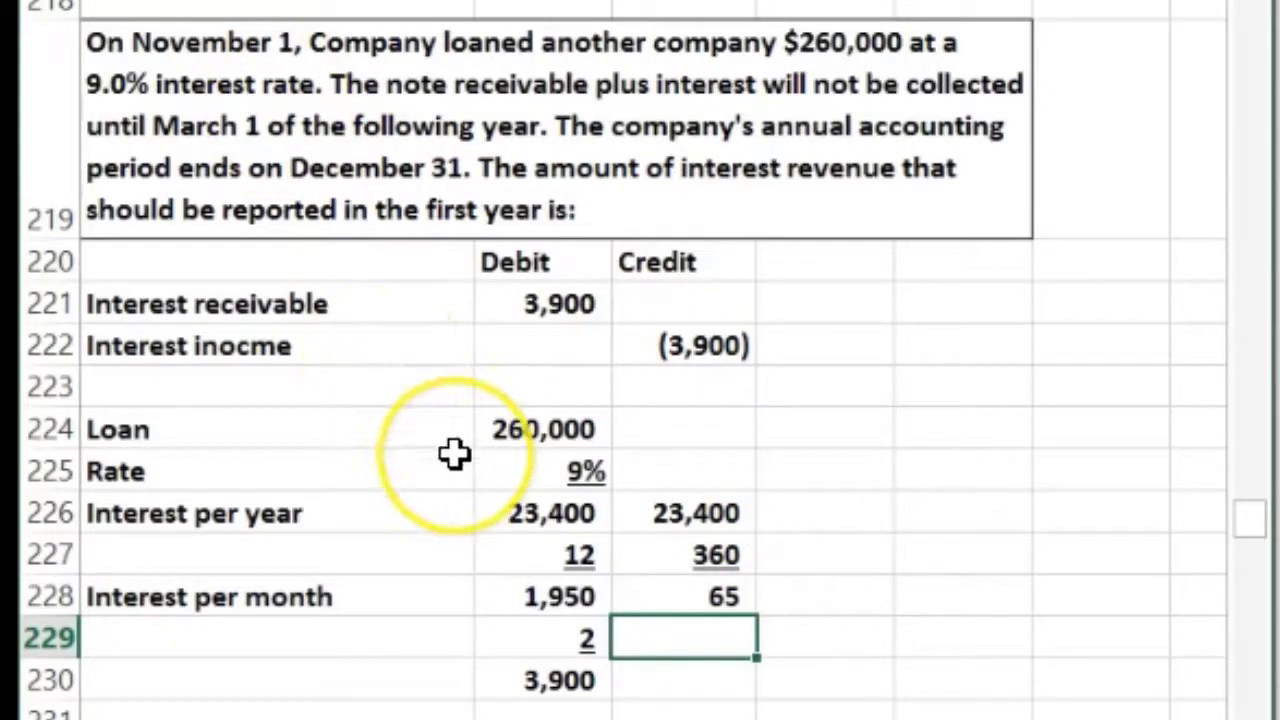
Enter the days elapsed in C229 as =2*30 and underline the cell.
type("=")
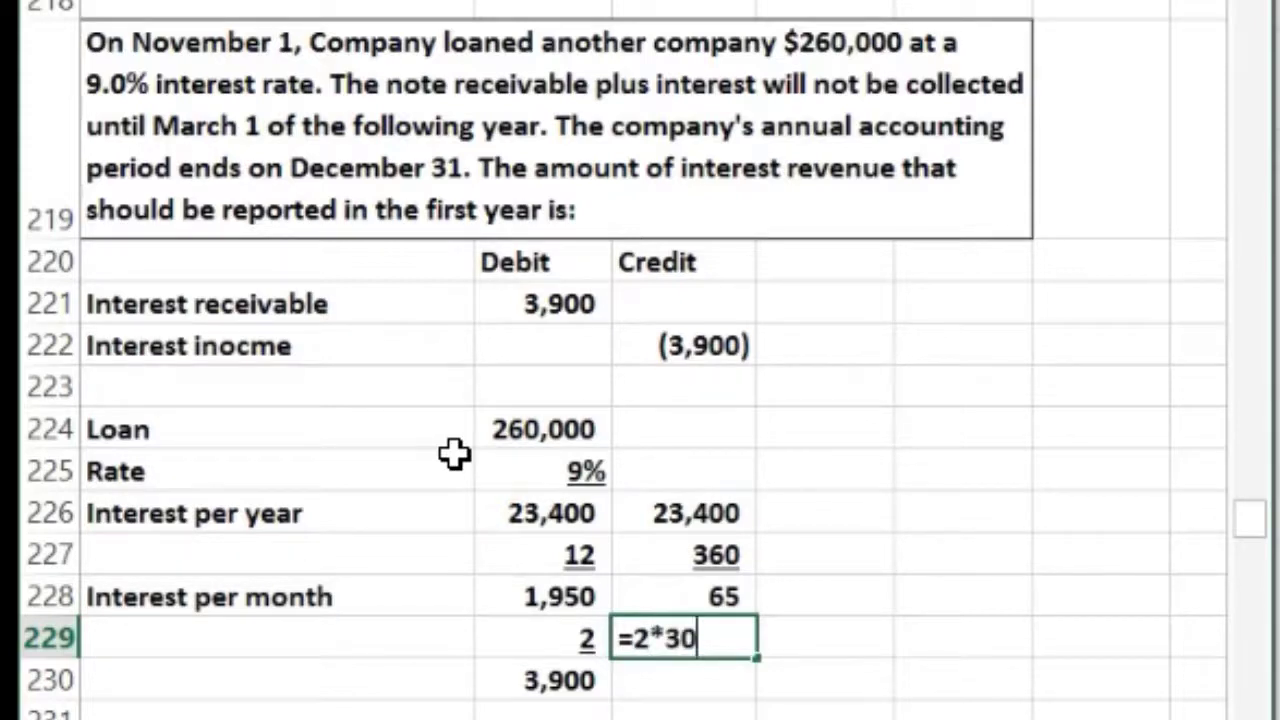
type("2*30")
key("Return")
key("Up")
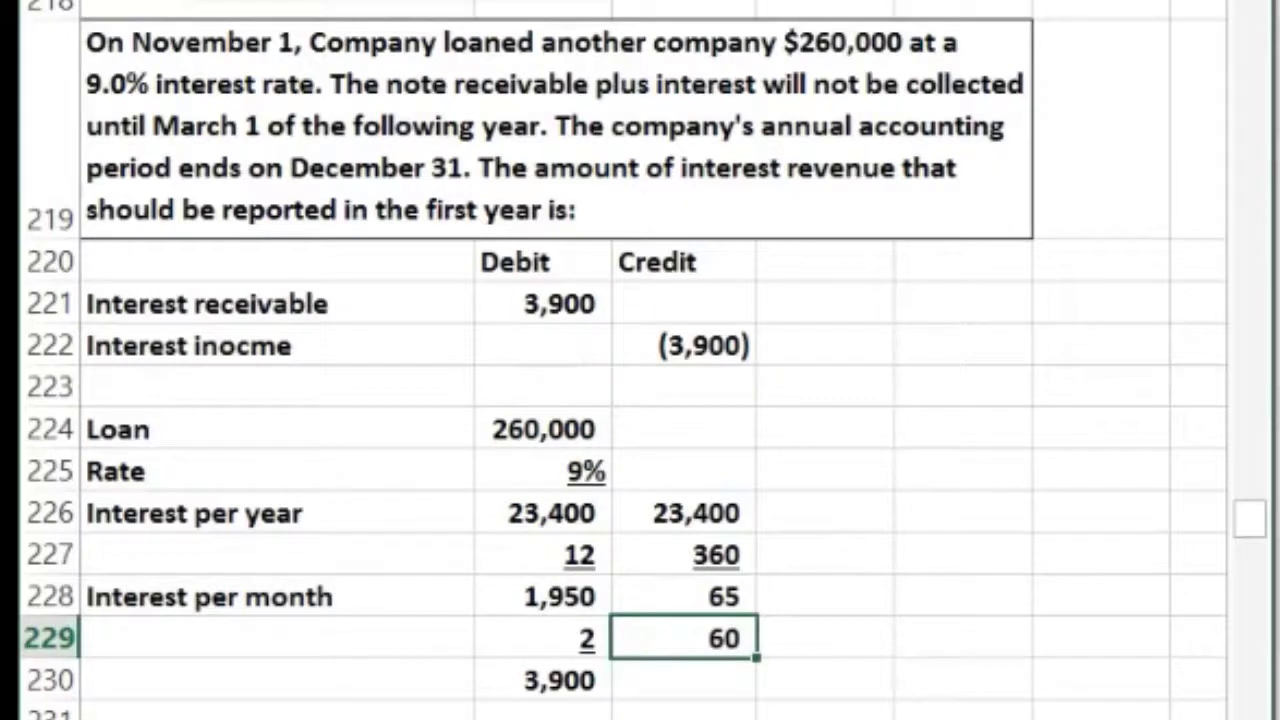
Calculate the interest earned in C230 by multiplying the daily interest in C228 by the days in C229.
left_click(703, 683)
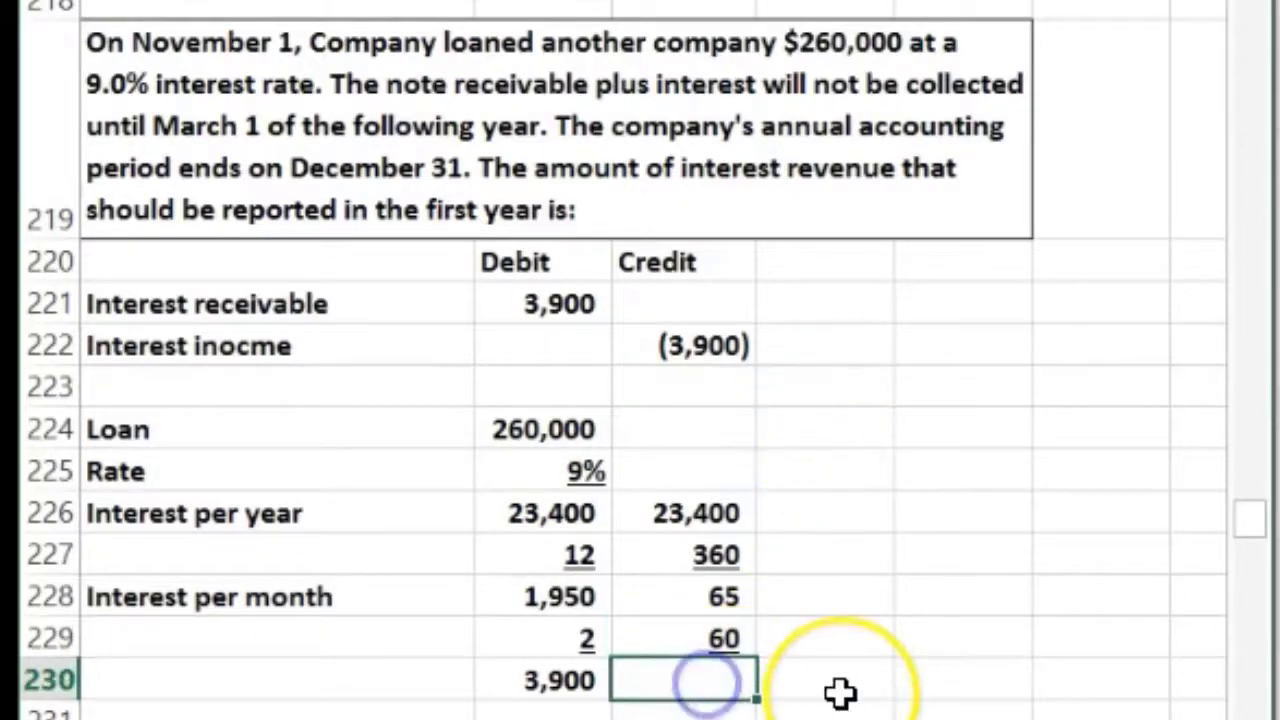
type("=")
key("Up")
key("Up")
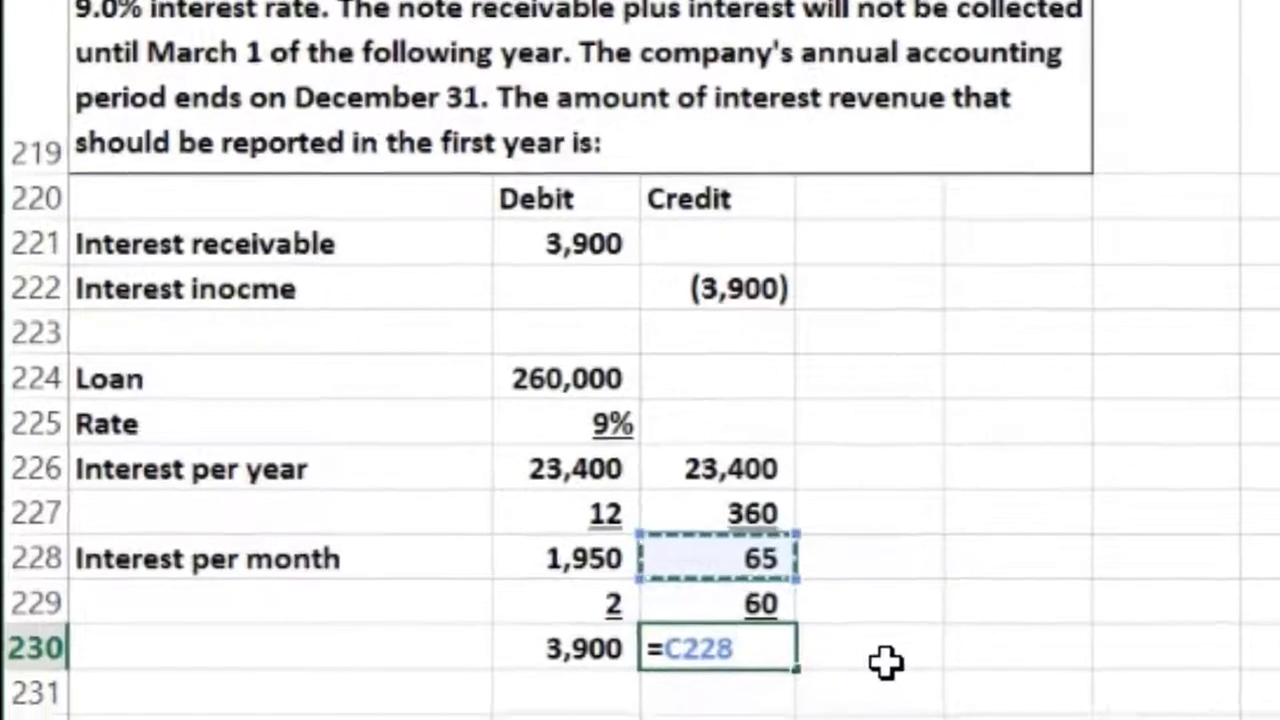
type("*")
left_click(843, 528)
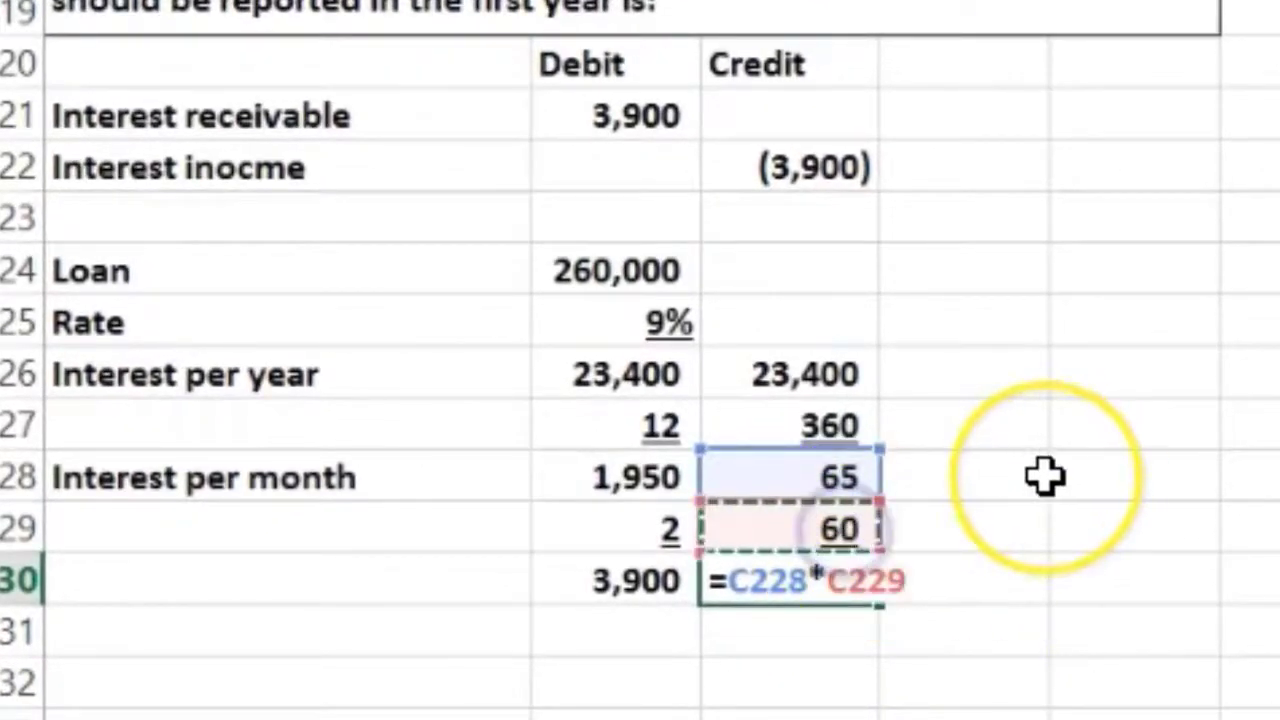
key("Return")
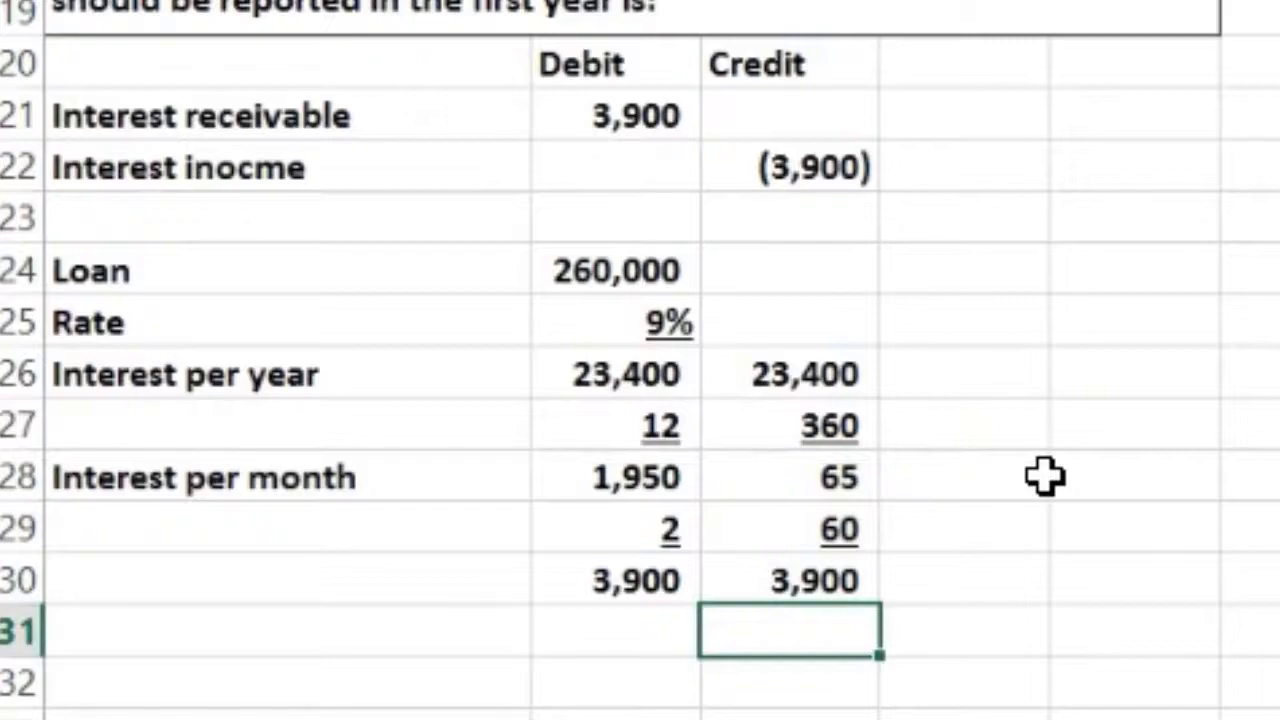
left_click(640, 325)
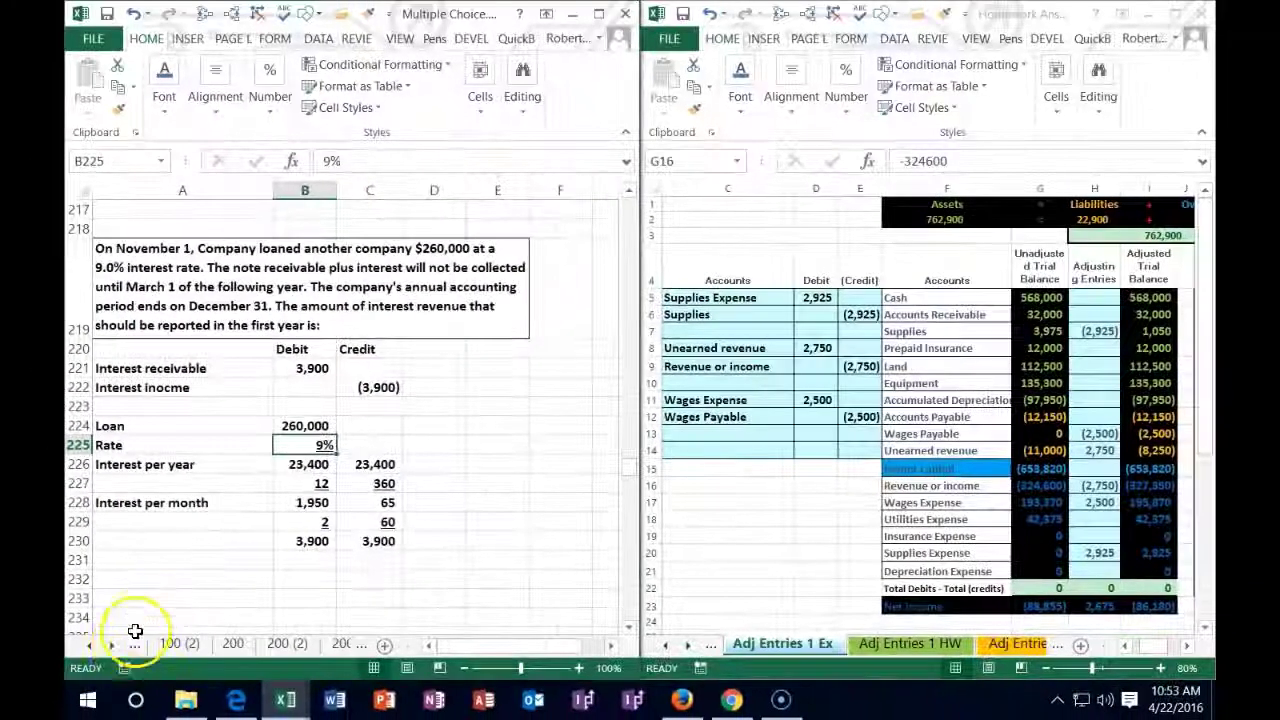
left_click(98, 655)
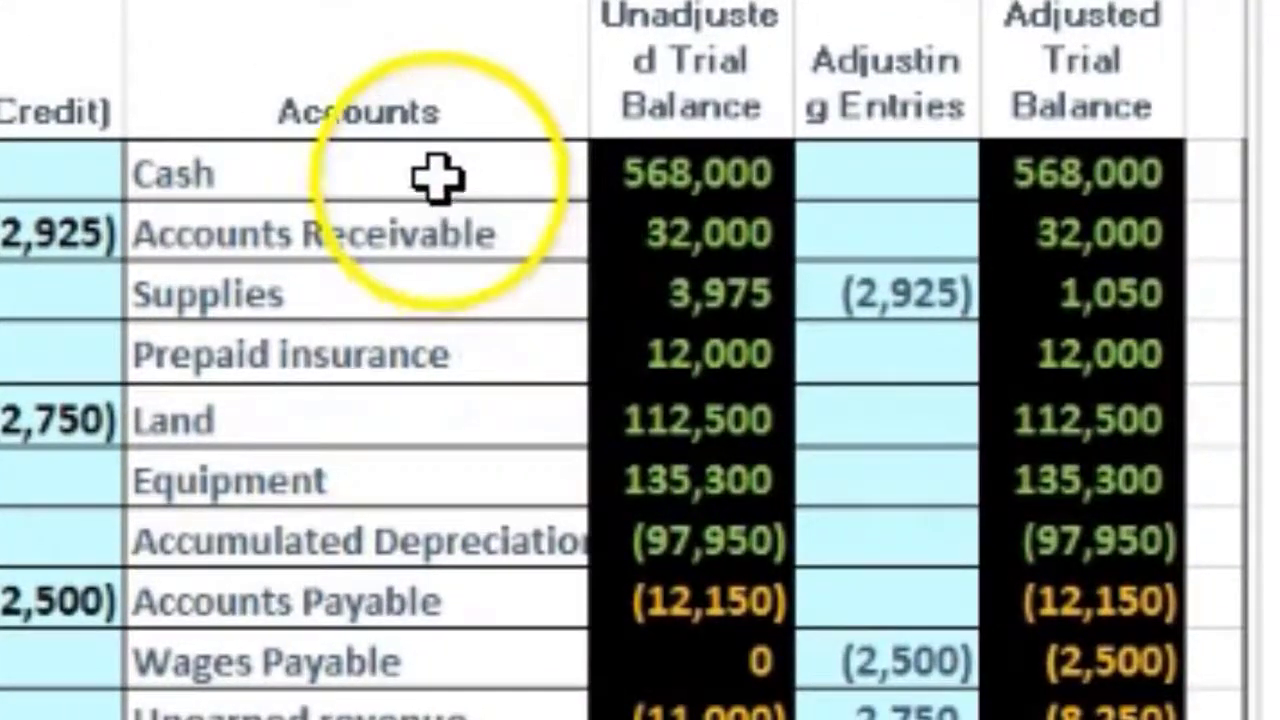
Highlight the Wages Expense account name in the trial balance with a light green fill.
left_click_drag(438, 178, 390, 715)
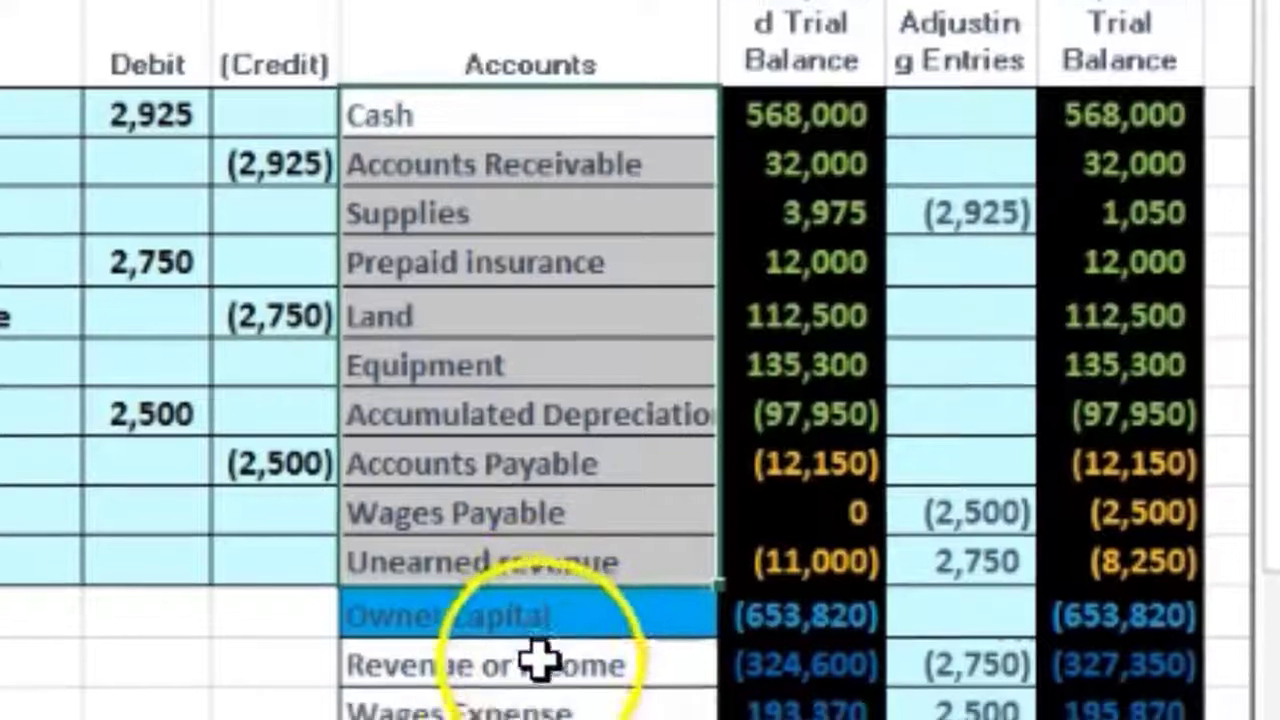
left_click(537, 457)
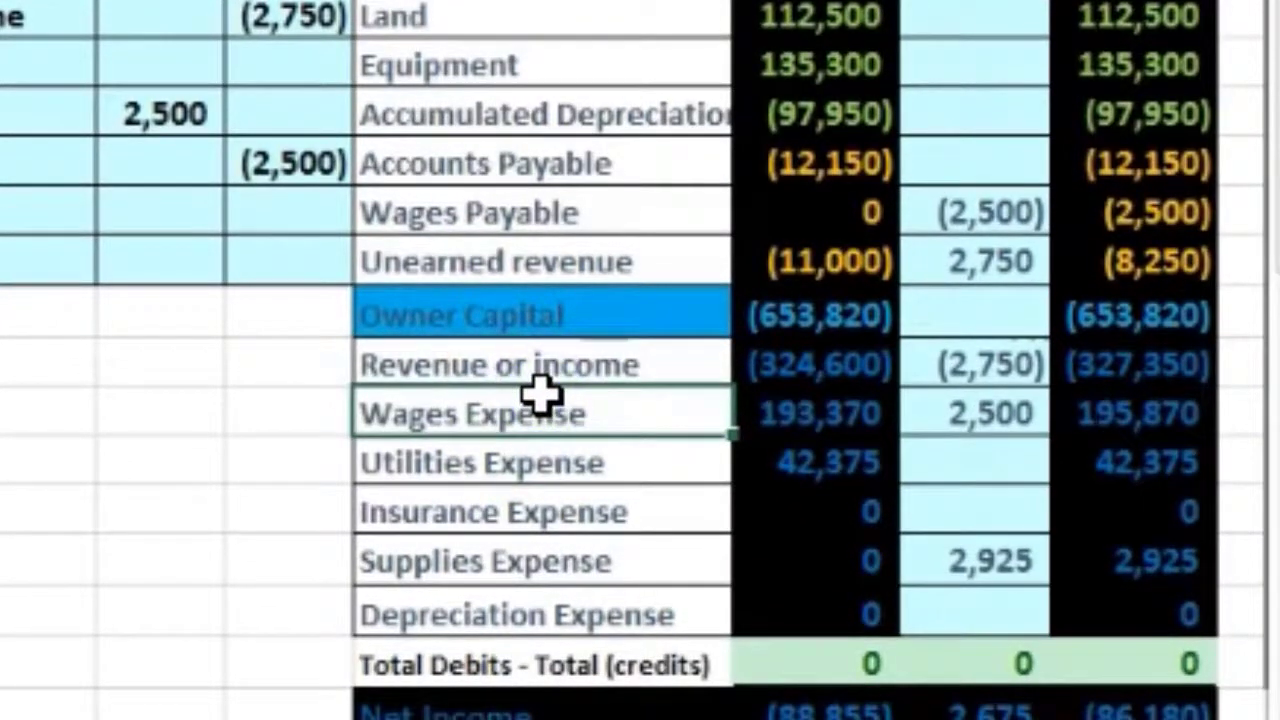
left_click(555, 425)
right_click(555, 425)
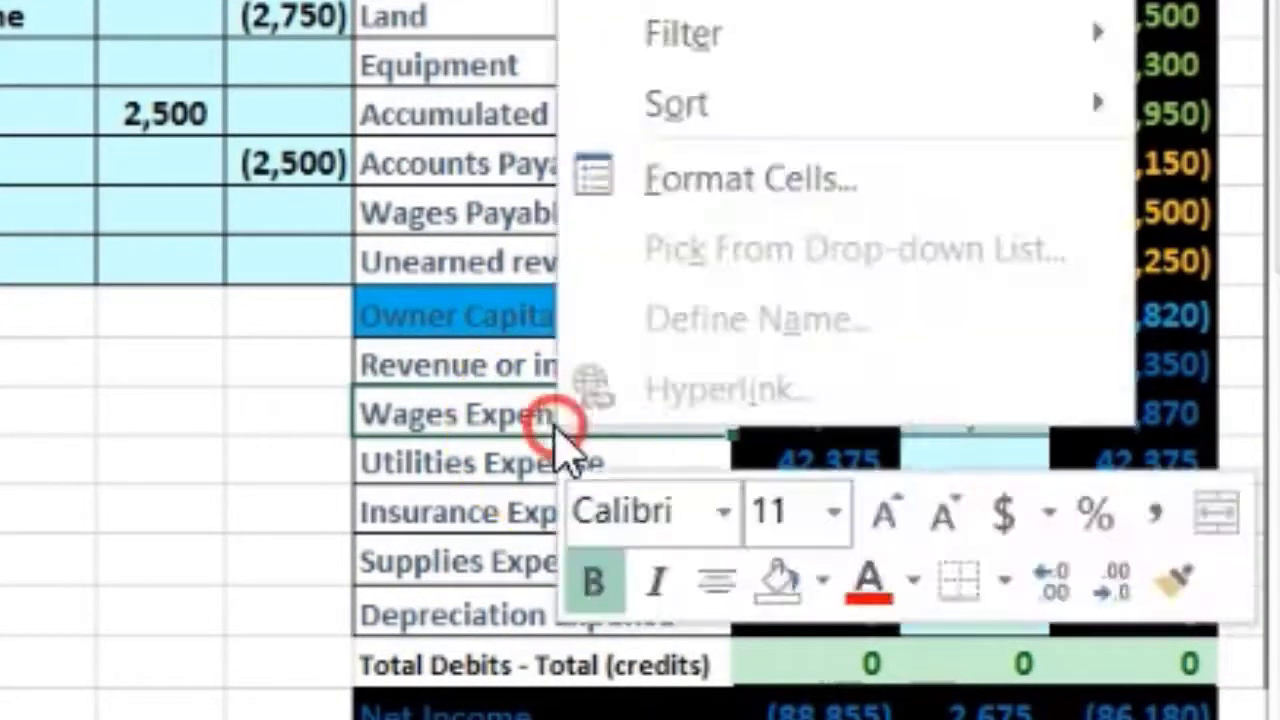
left_click(821, 580)
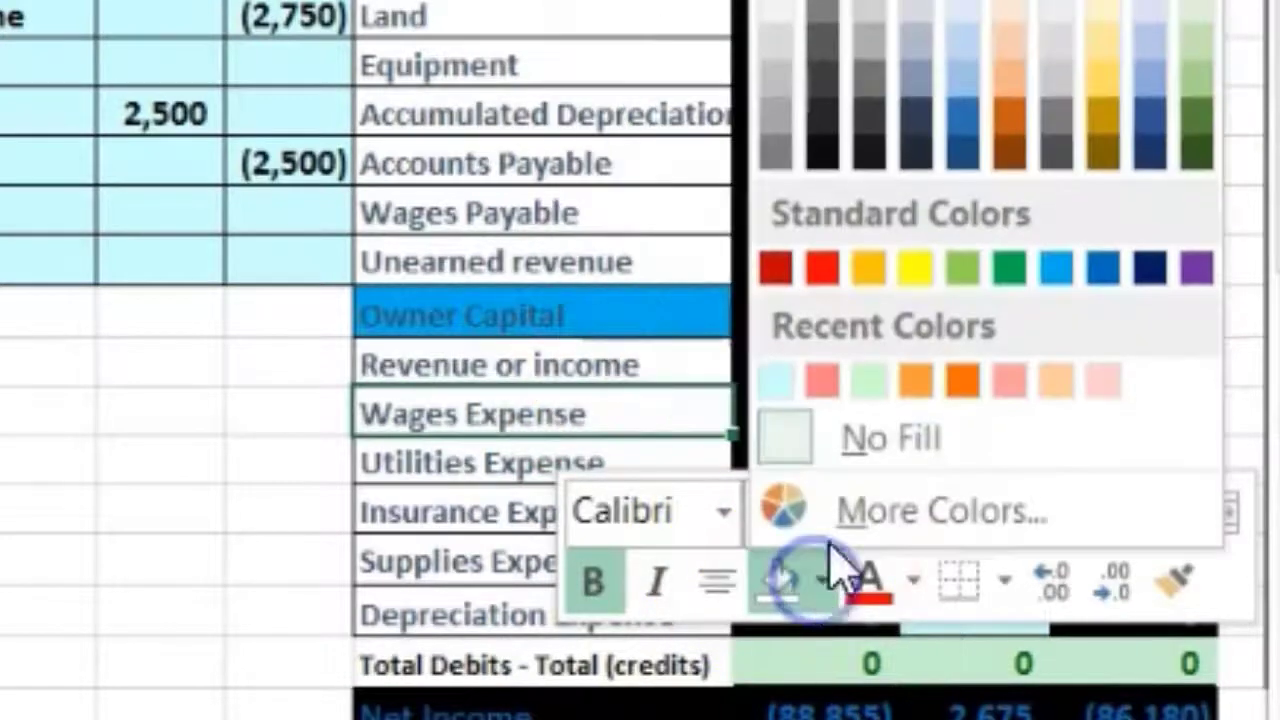
left_click(970, 266)
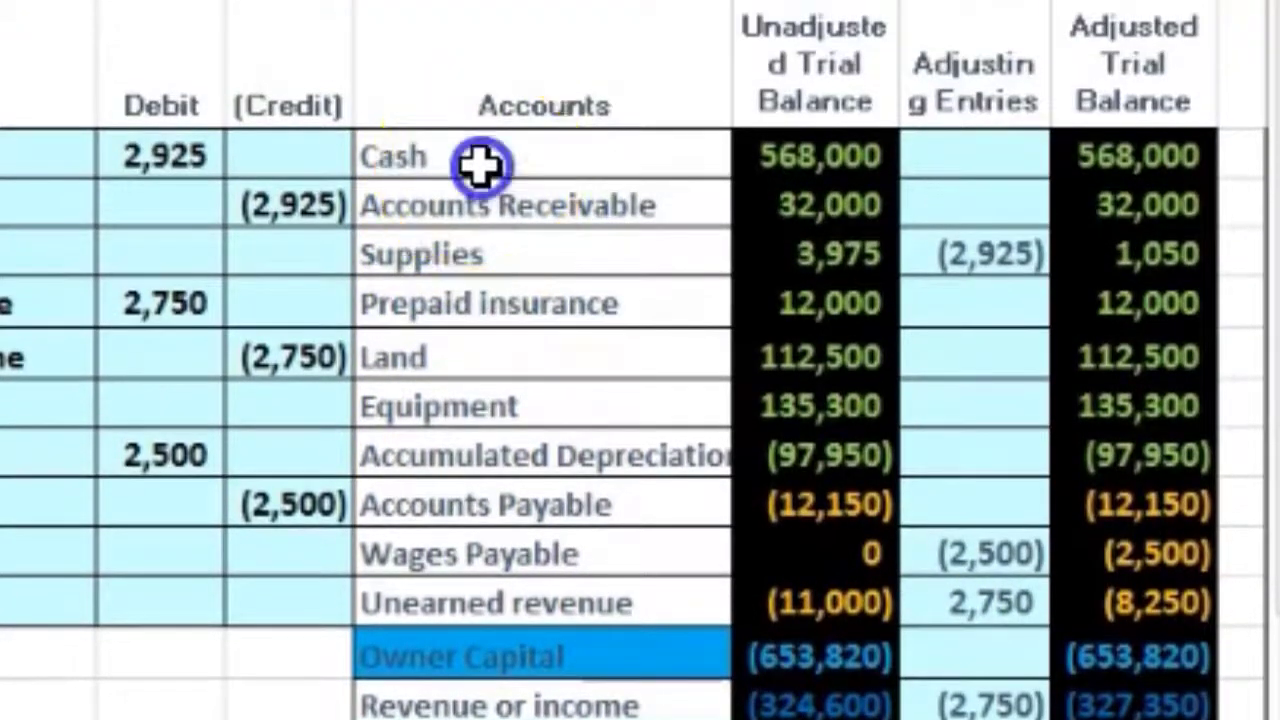
Highlight the Wages Payable account name in the trial balance with the same green fill.
left_click(480, 163)
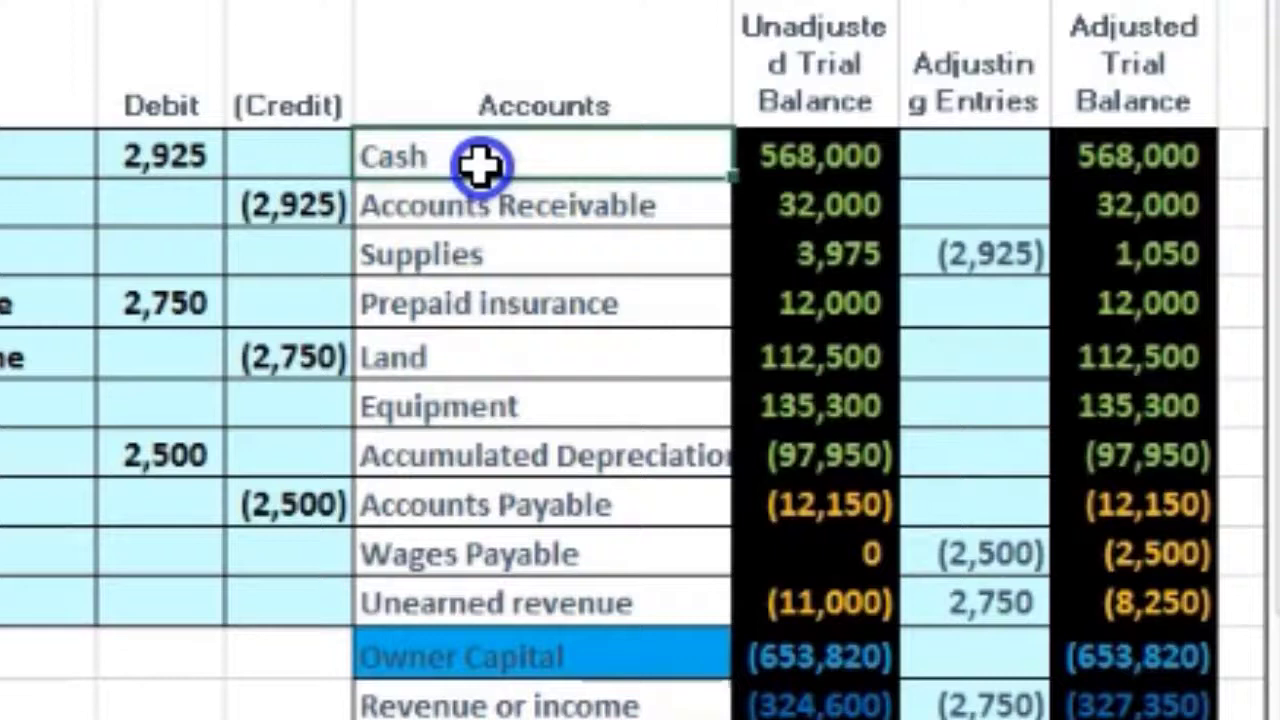
left_click_drag(480, 163, 500, 612)
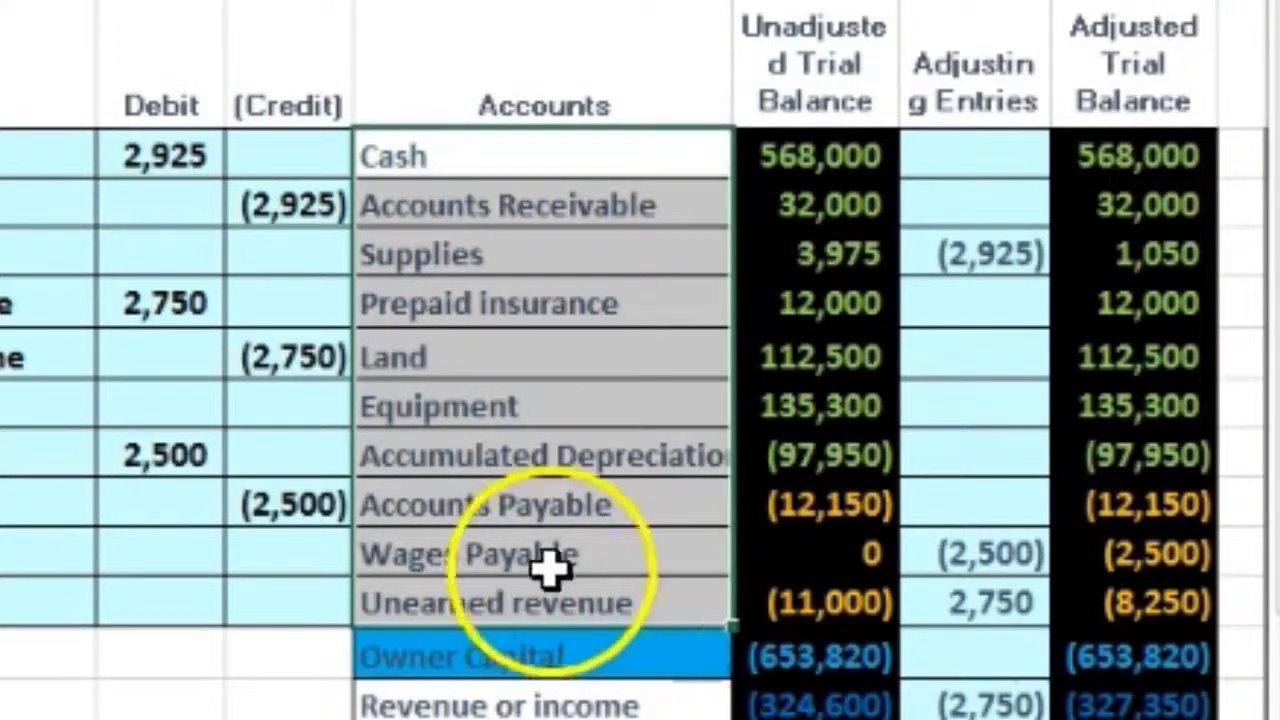
left_click(594, 549)
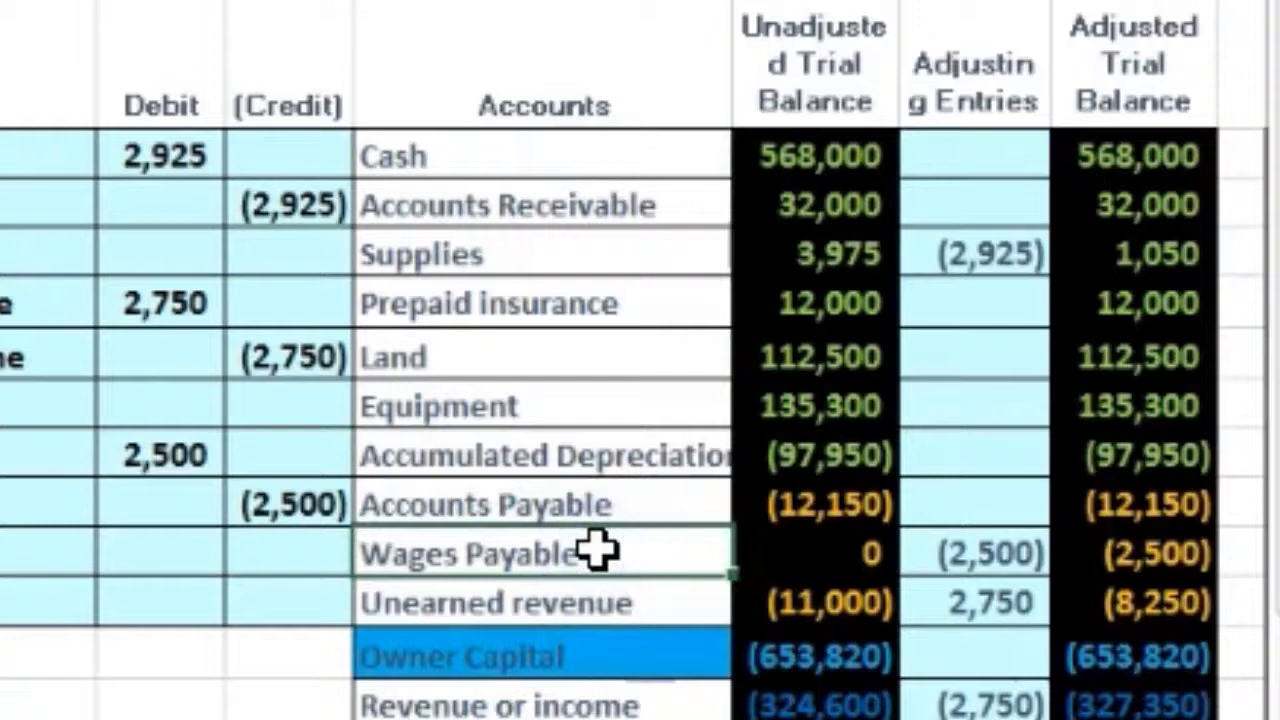
right_click(597, 549)
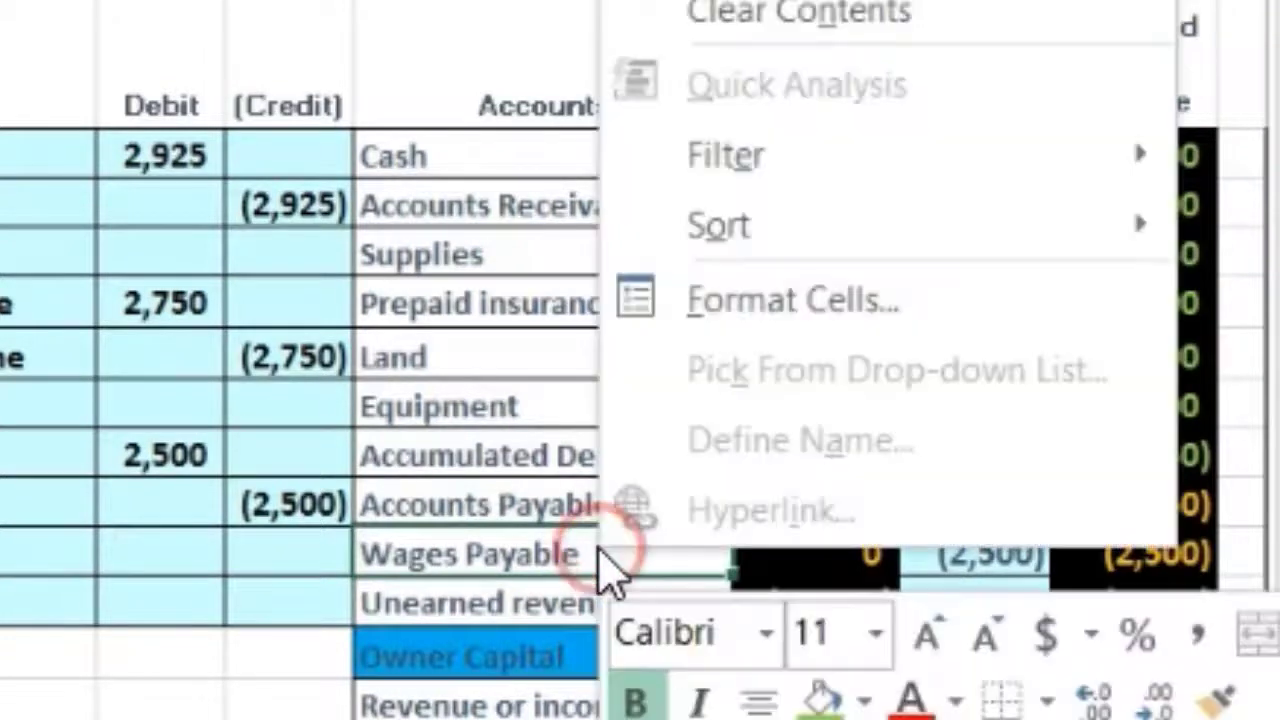
left_click(815, 703)
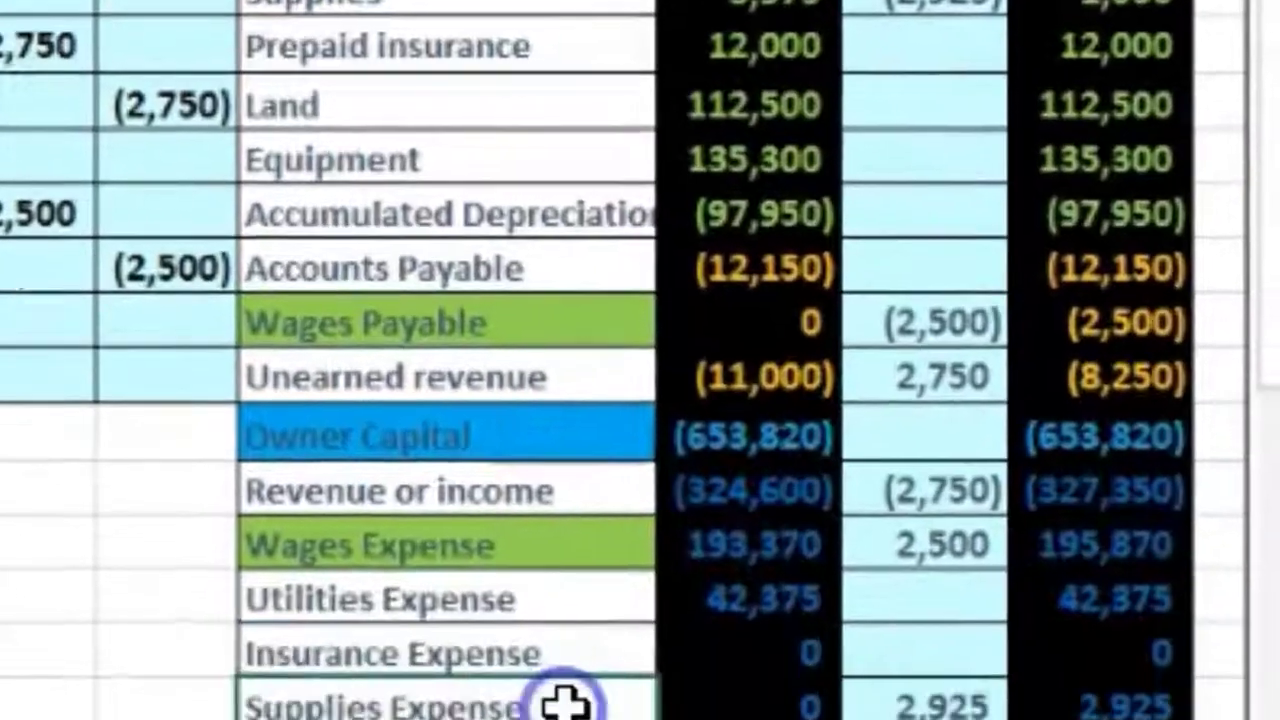
Copy the Wages Expense account name from the trial balance into A243 without its green fill.
left_click(566, 700)
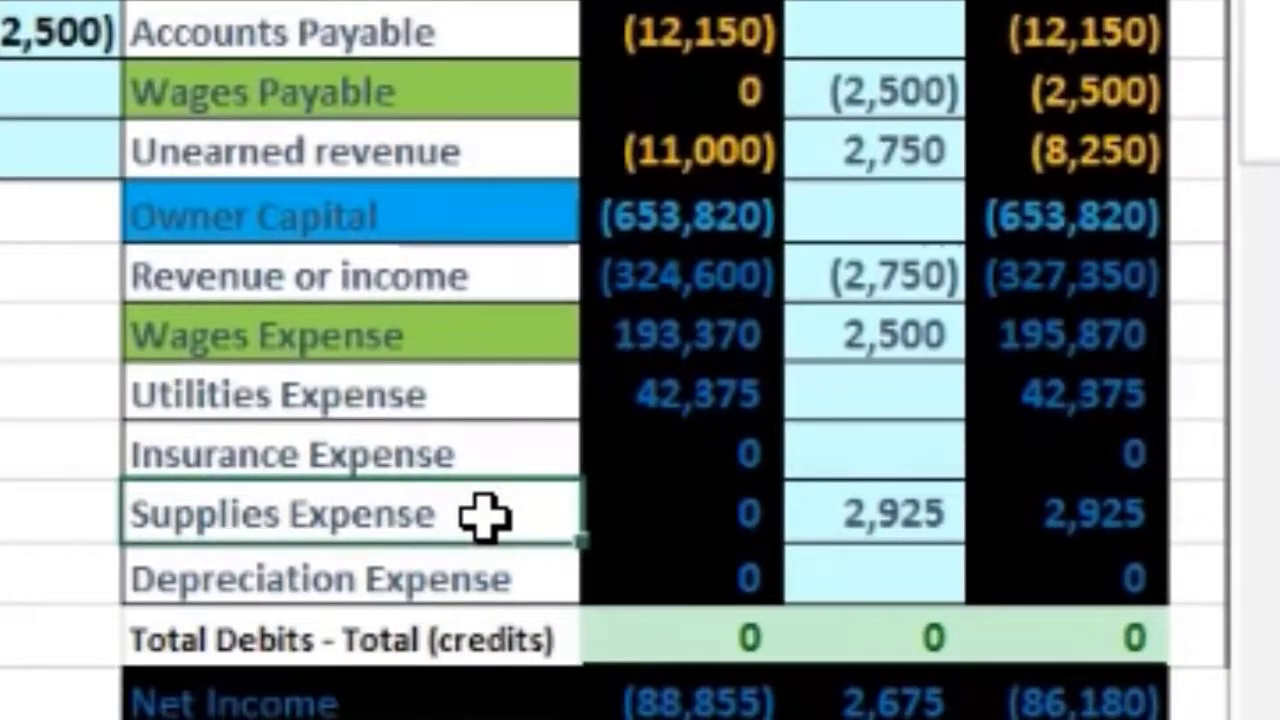
left_click_drag(457, 343, 640, 545)
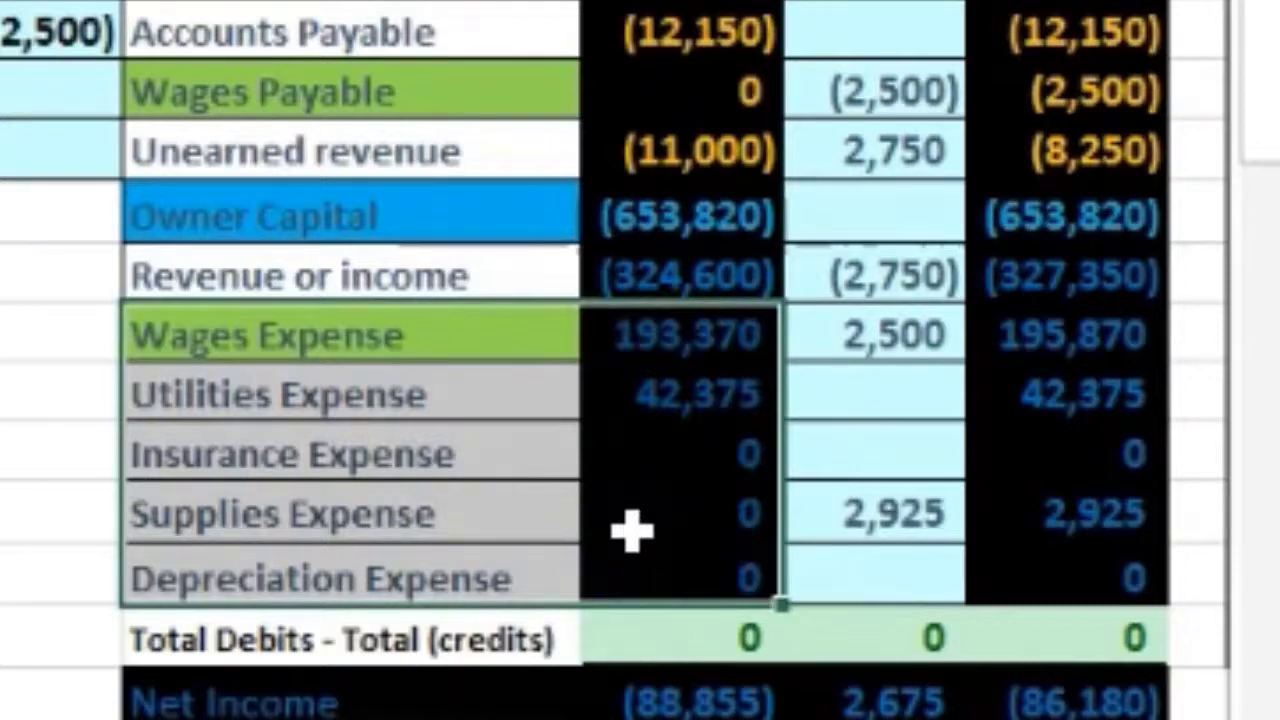
left_click(463, 330)
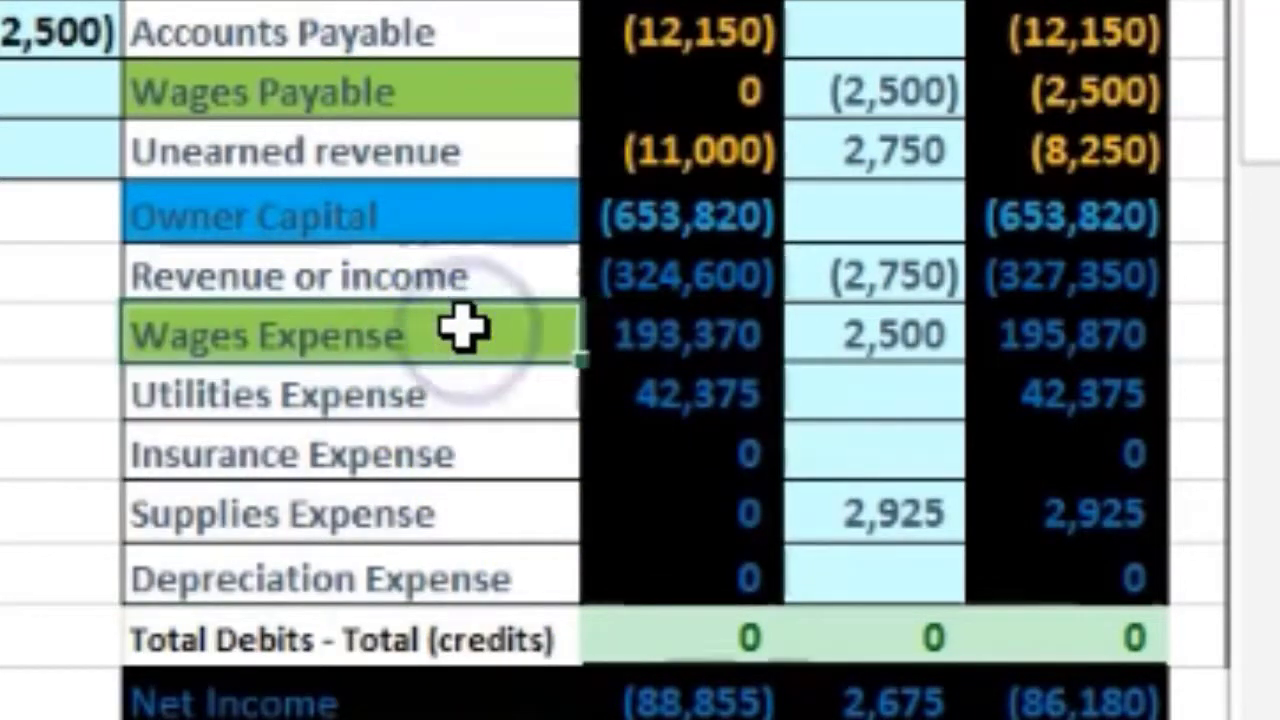
right_click(463, 330)
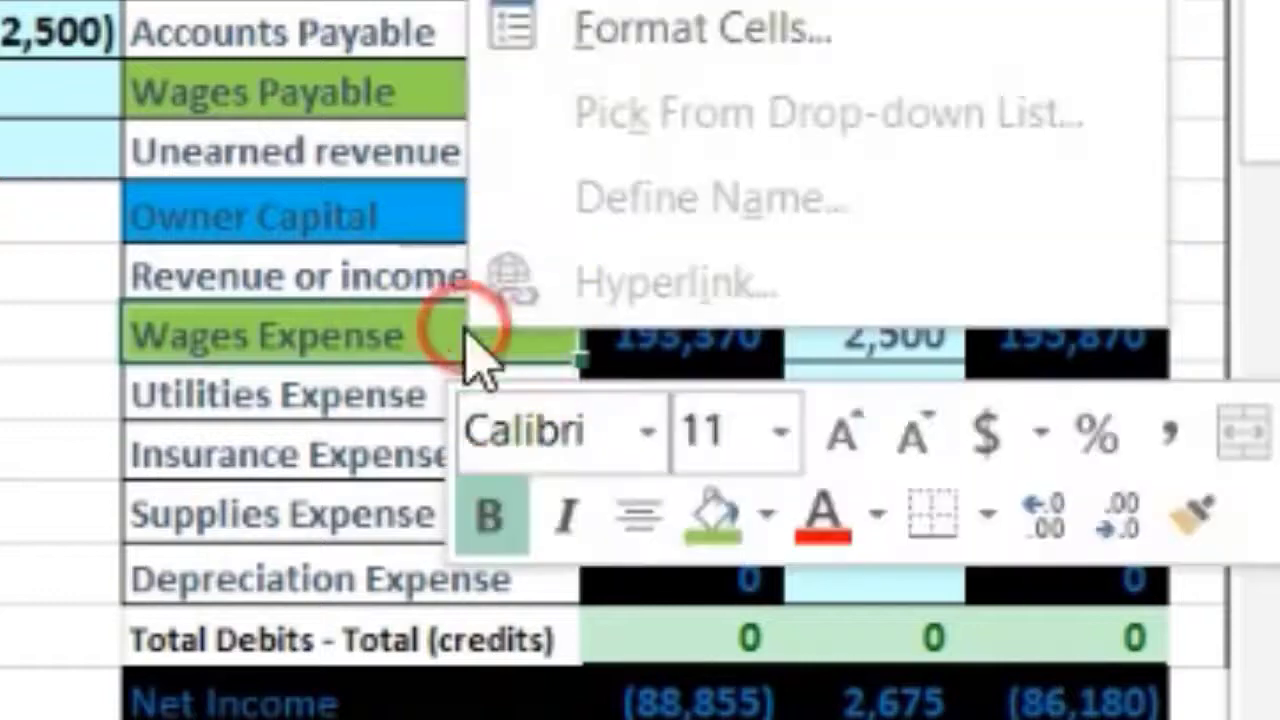
key("c")
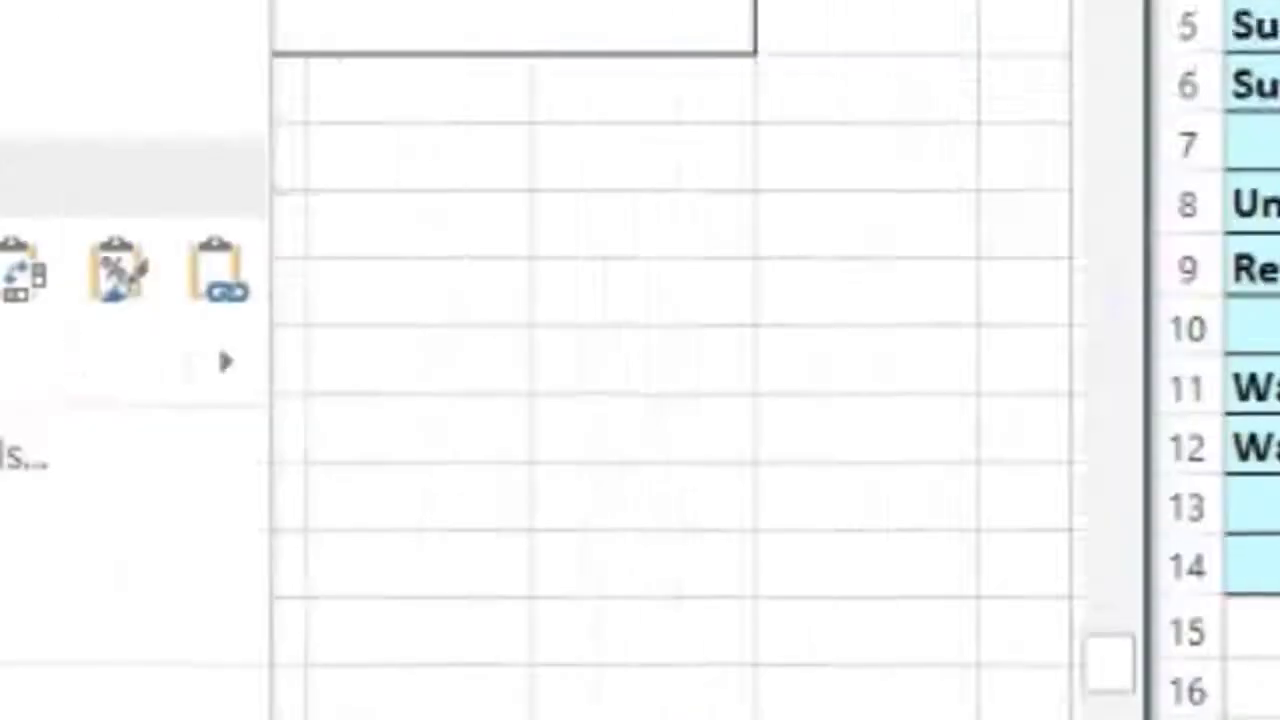
left_click(677, 452)
Enter the column headings Debit in B242 and Credit in C242 above the adjusting entry.
left_click(822, 265)
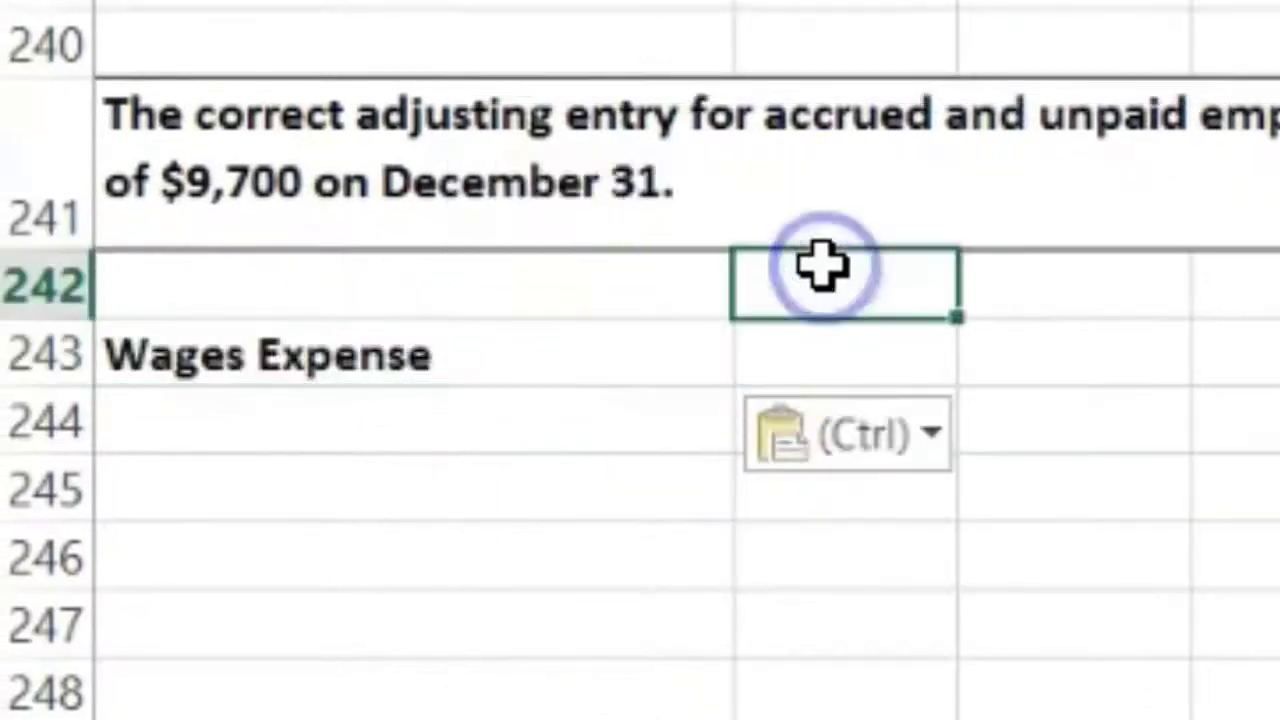
type("Debit")
key("Tab")
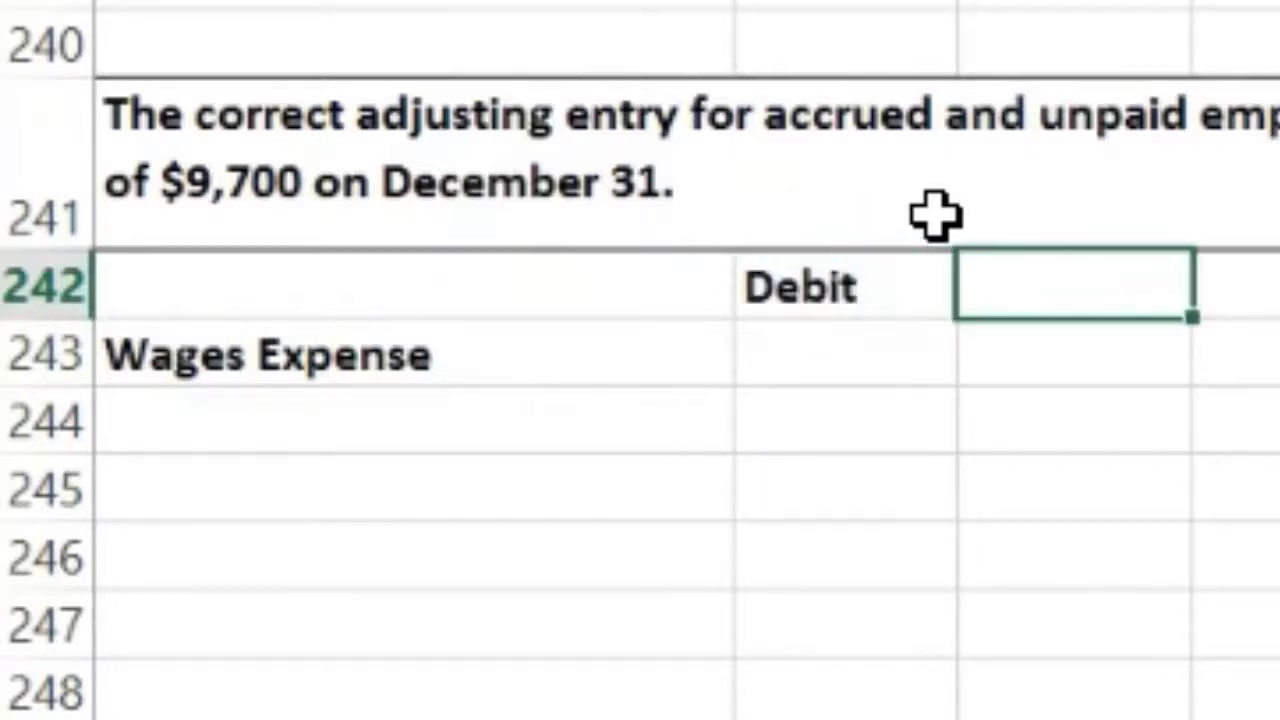
type("Credit")
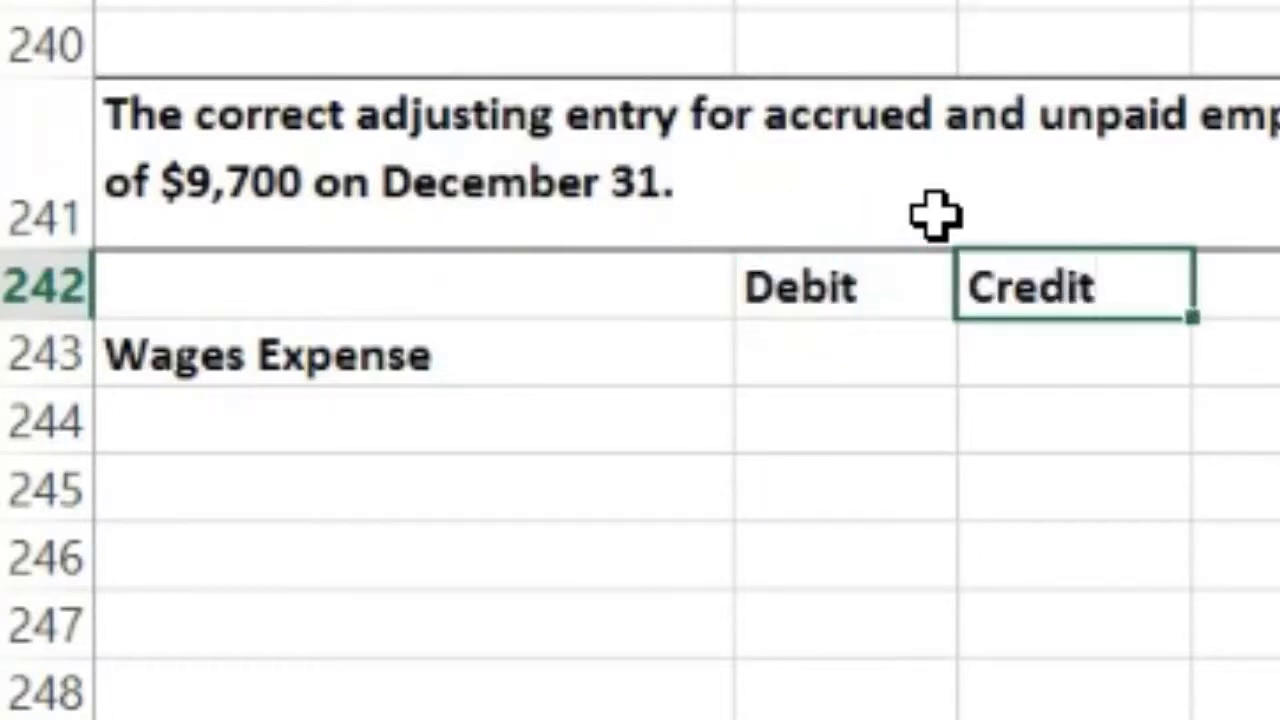
key("Return")
key("Return")
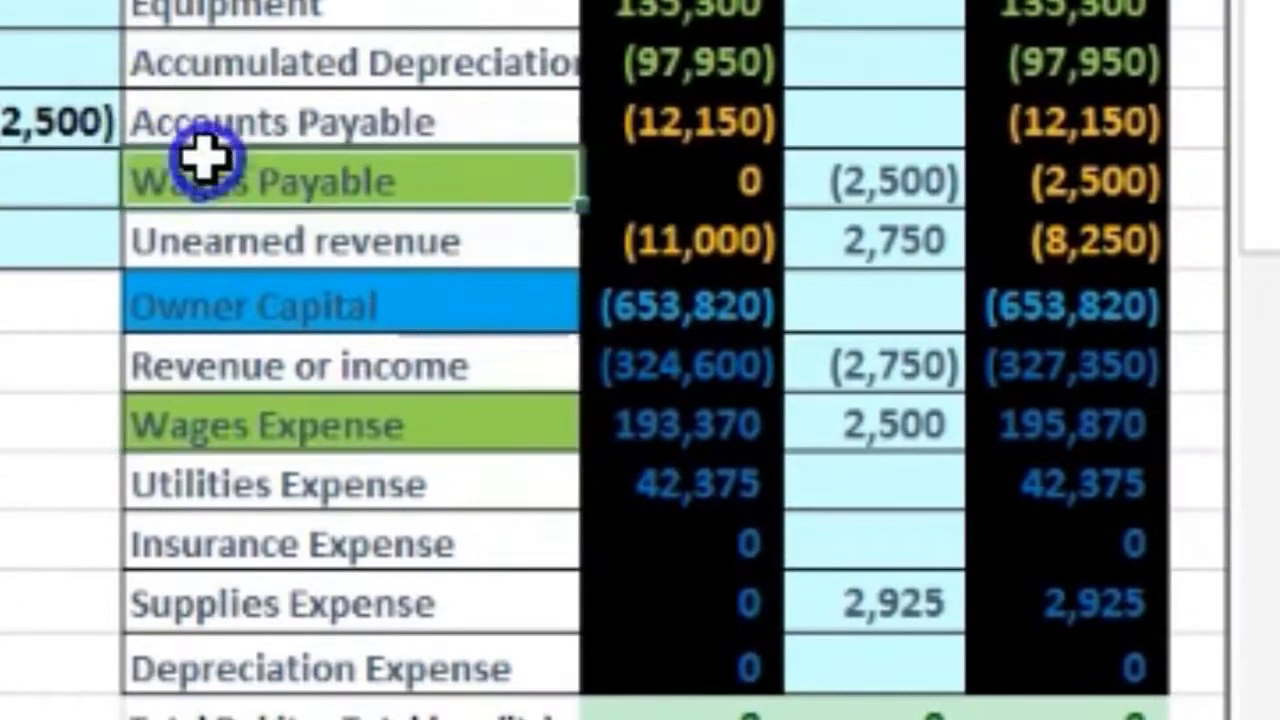
Copy the Wages Payable account name from the trial balance into A244 without its green fill.
right_click(208, 180)
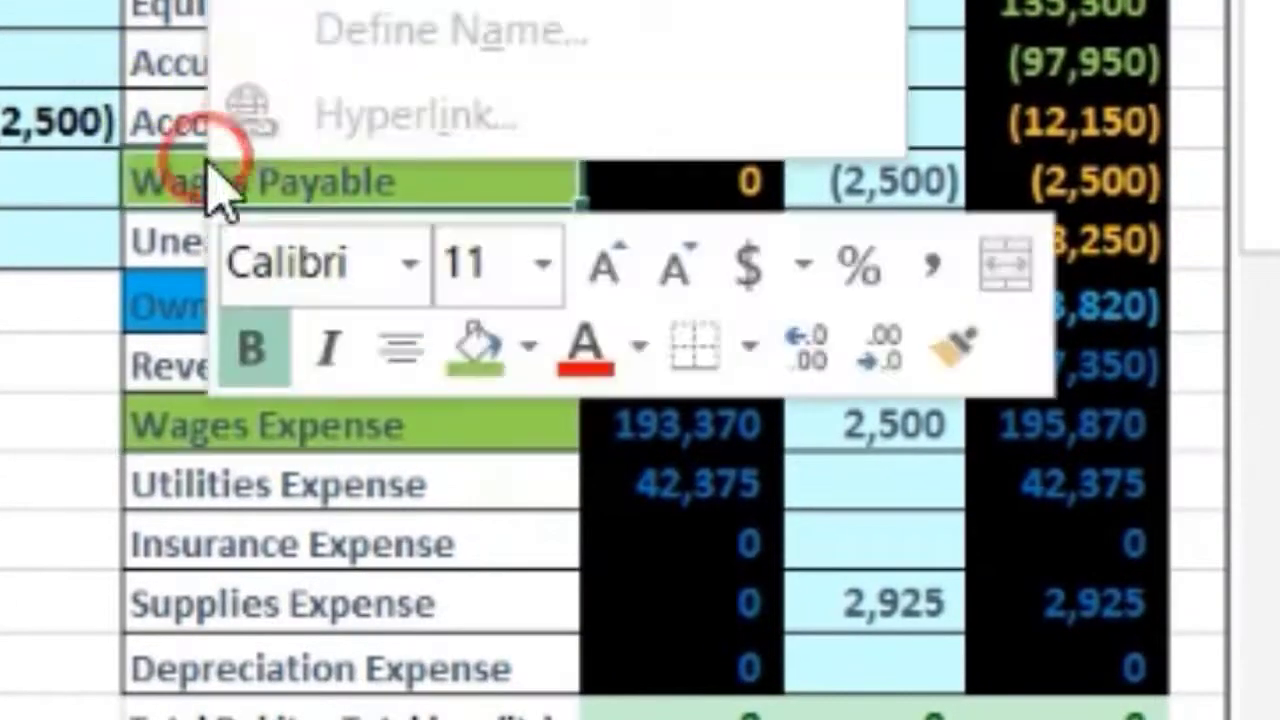
key("ctrl+c")
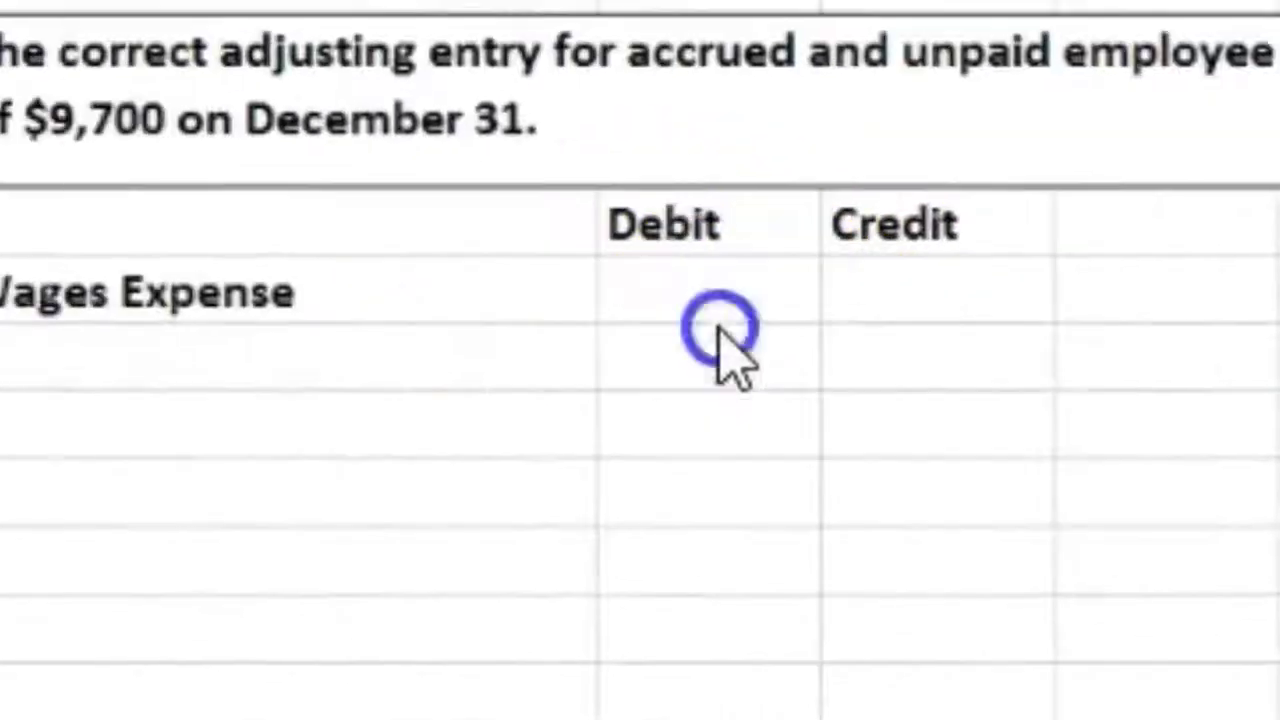
left_click(514, 400)
right_click(518, 400)
left_click(770, 455)
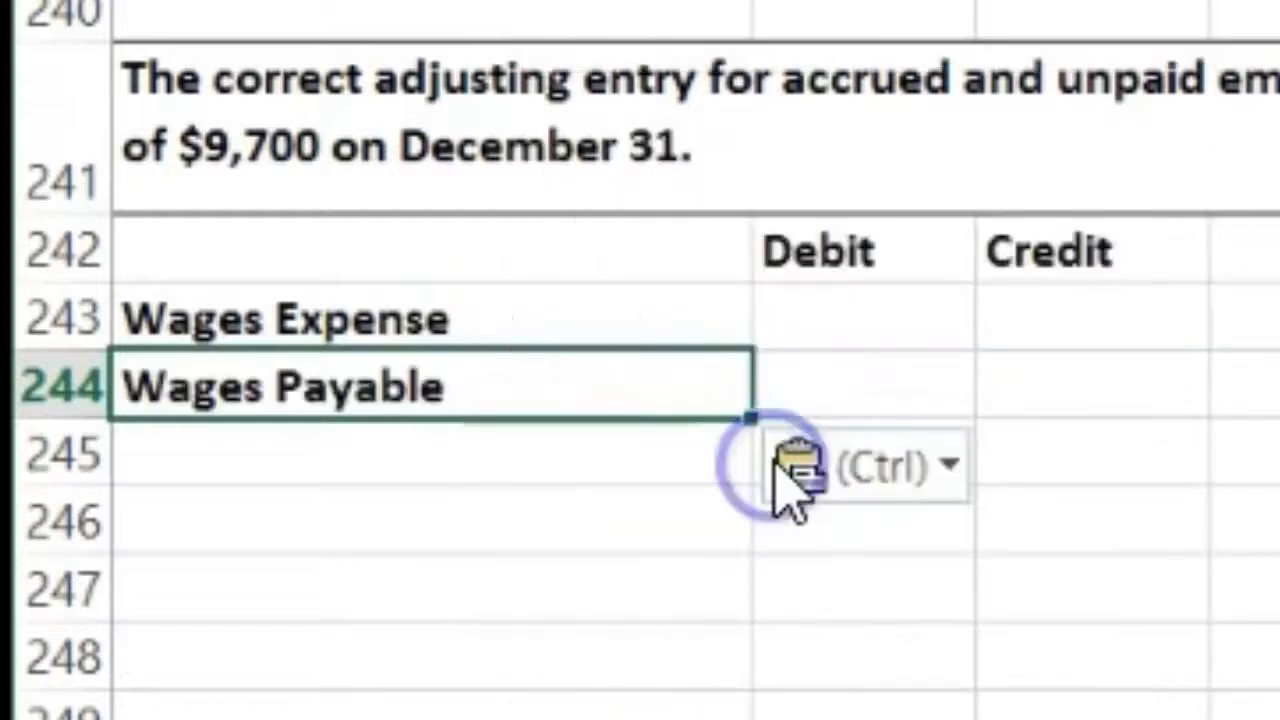
left_click(556, 668)
Enter the Wages Expense debit of 9,700 in B243 and the matching Wages Payable credit in C244 as -B243.
left_click(817, 320)
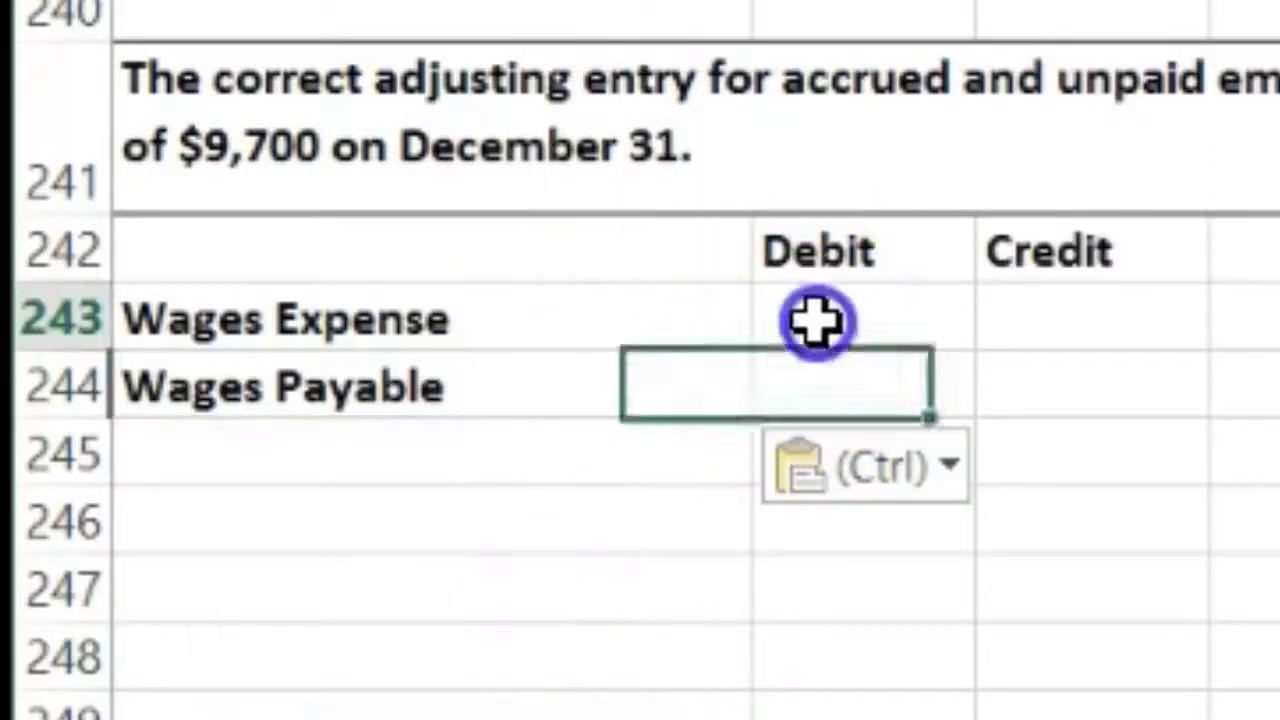
type("9,700")
key("Return")
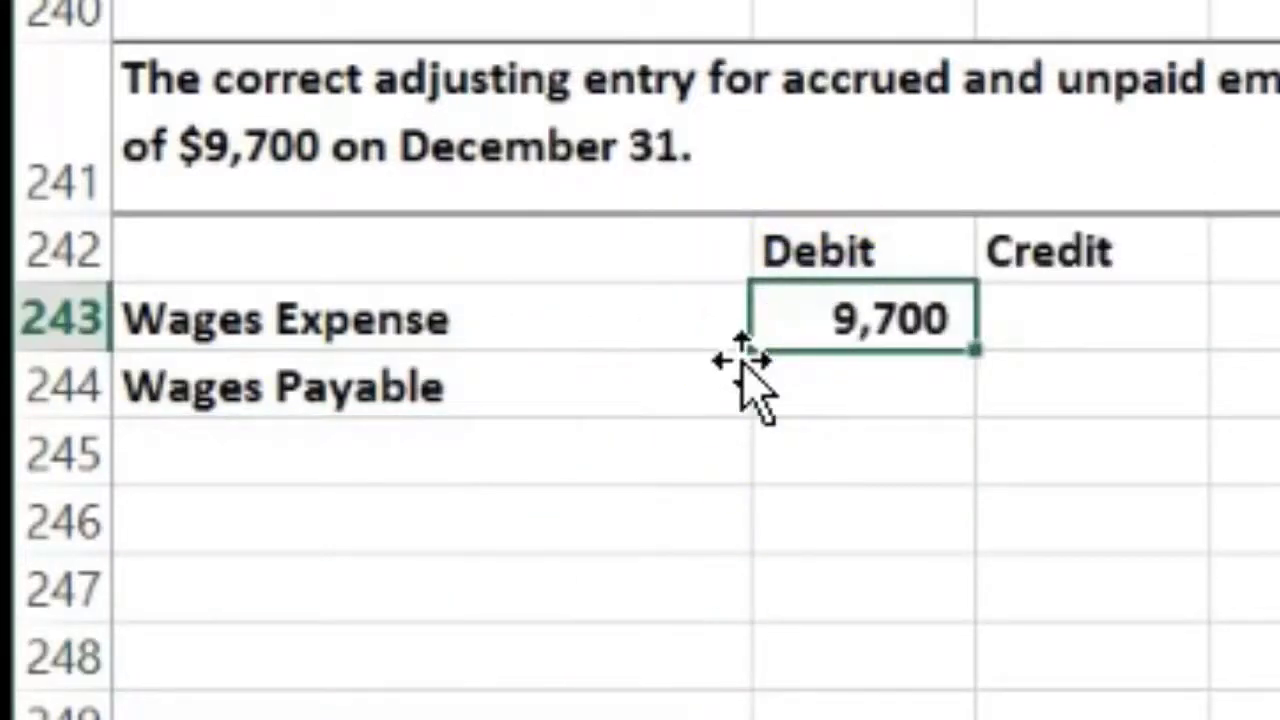
key("Right")
type("-")
key("Left")
key("Up")
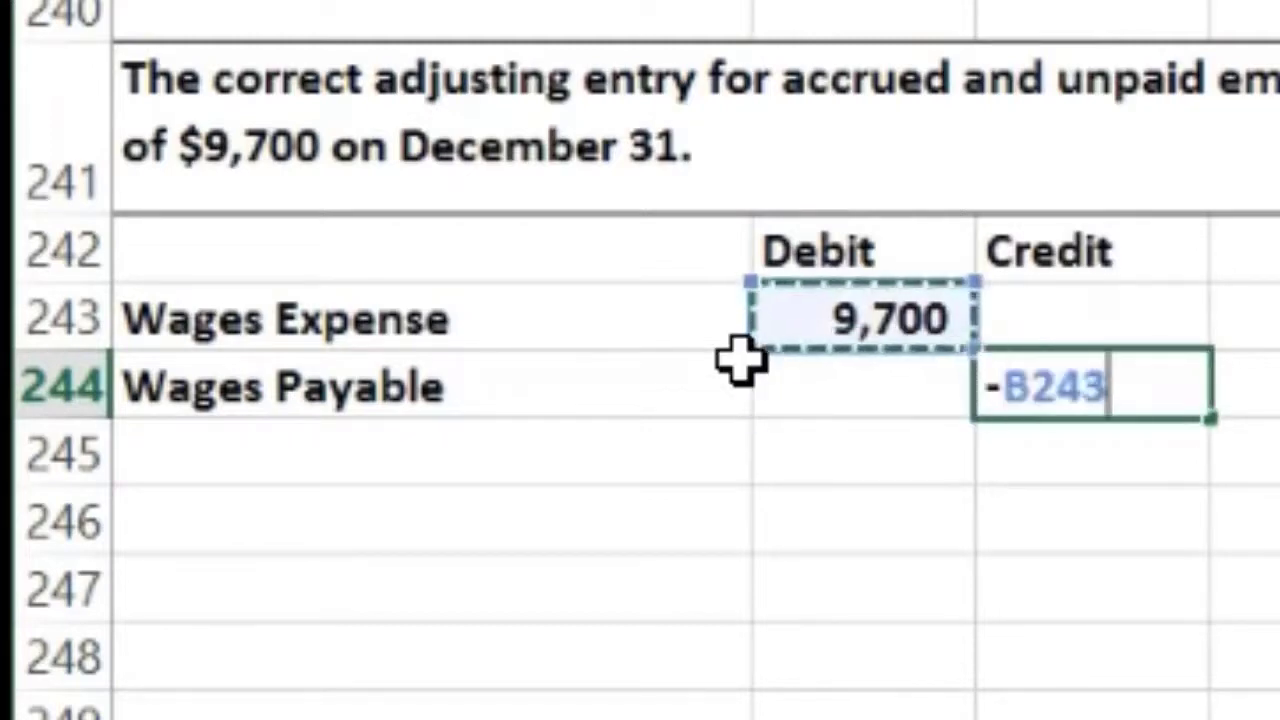
key("Return")
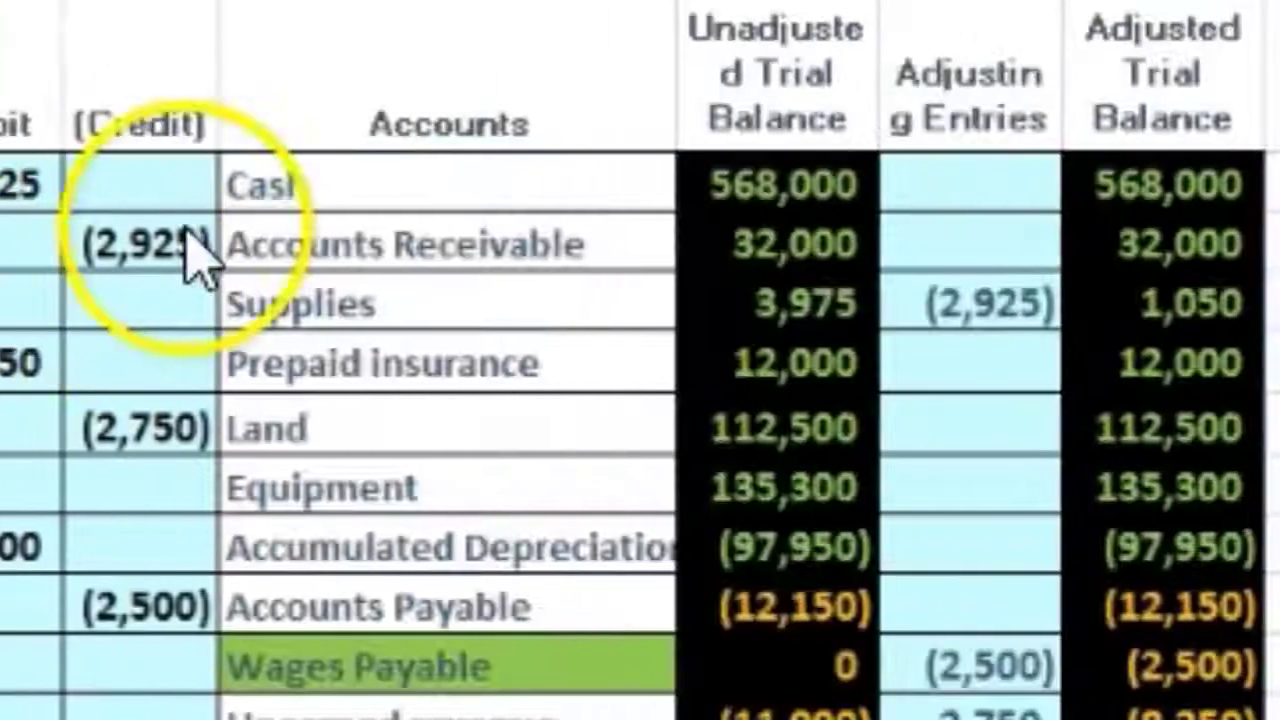
Review the balance sheet and income statement accounts in the trial balance, comparing the Wages Expense and Wages Payable rows.
left_click_drag(263, 190, 285, 515)
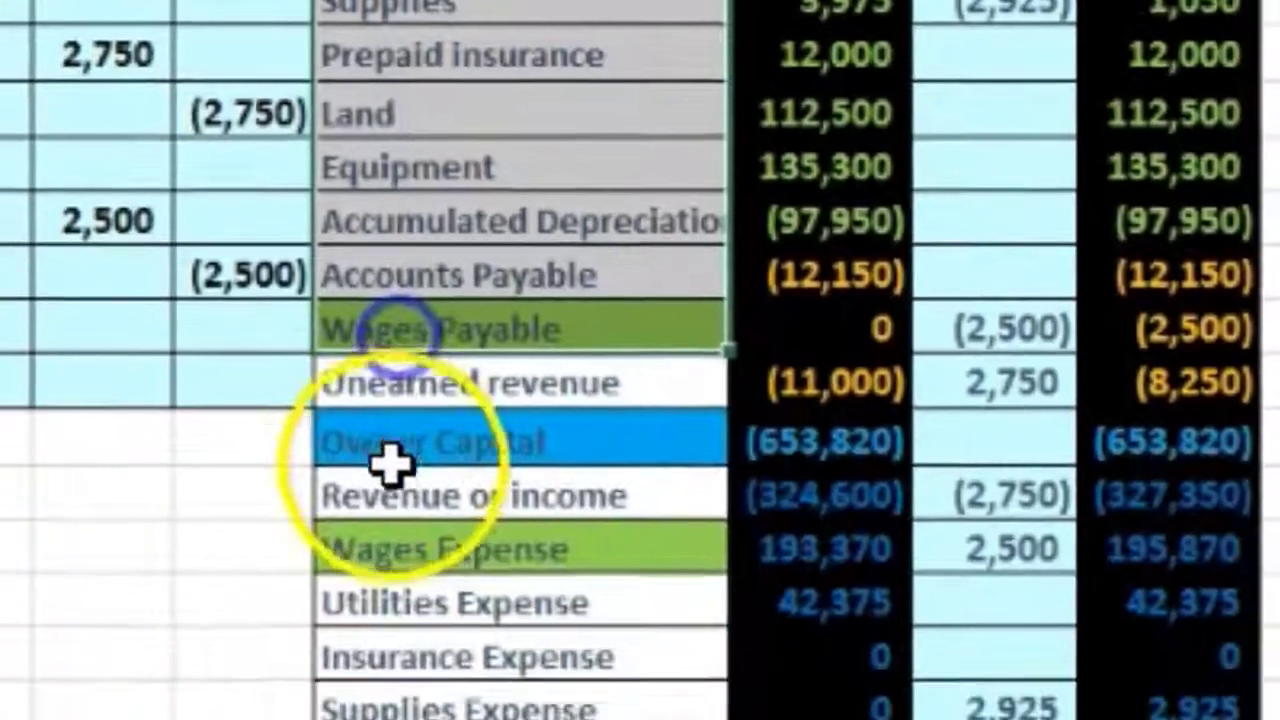
left_click_drag(389, 466, 487, 612)
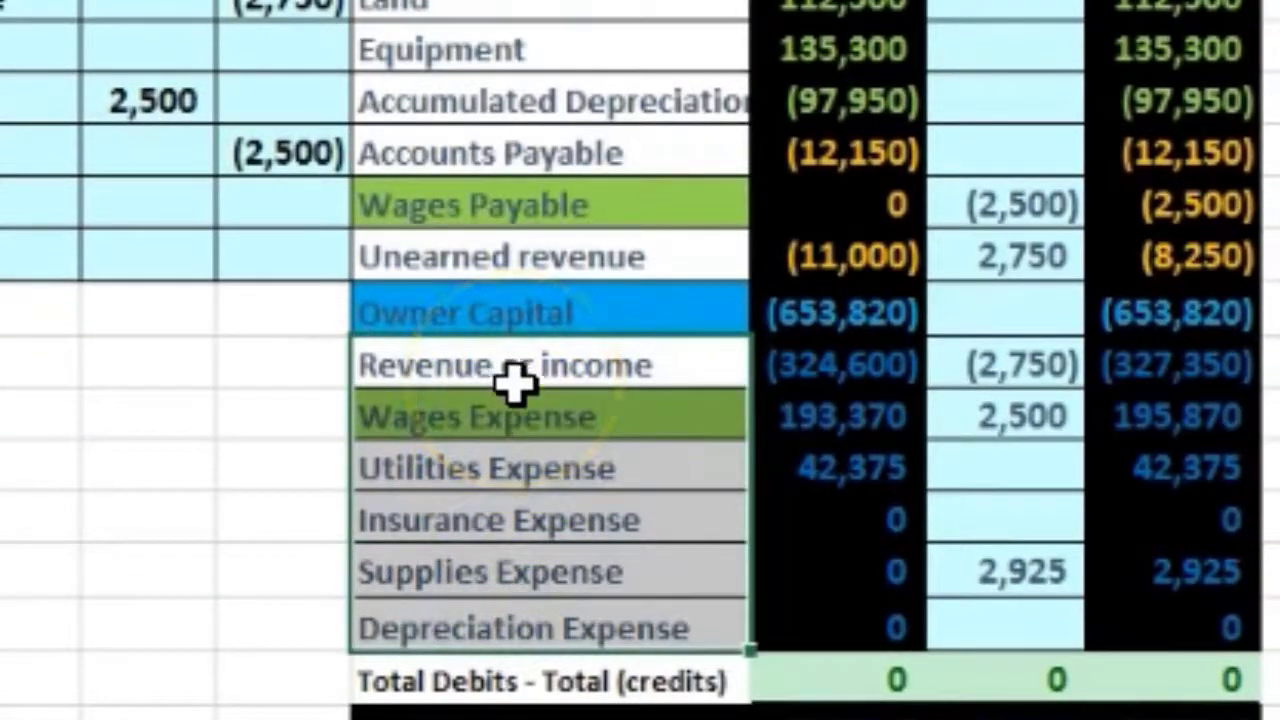
left_click_drag(620, 414, 818, 418)
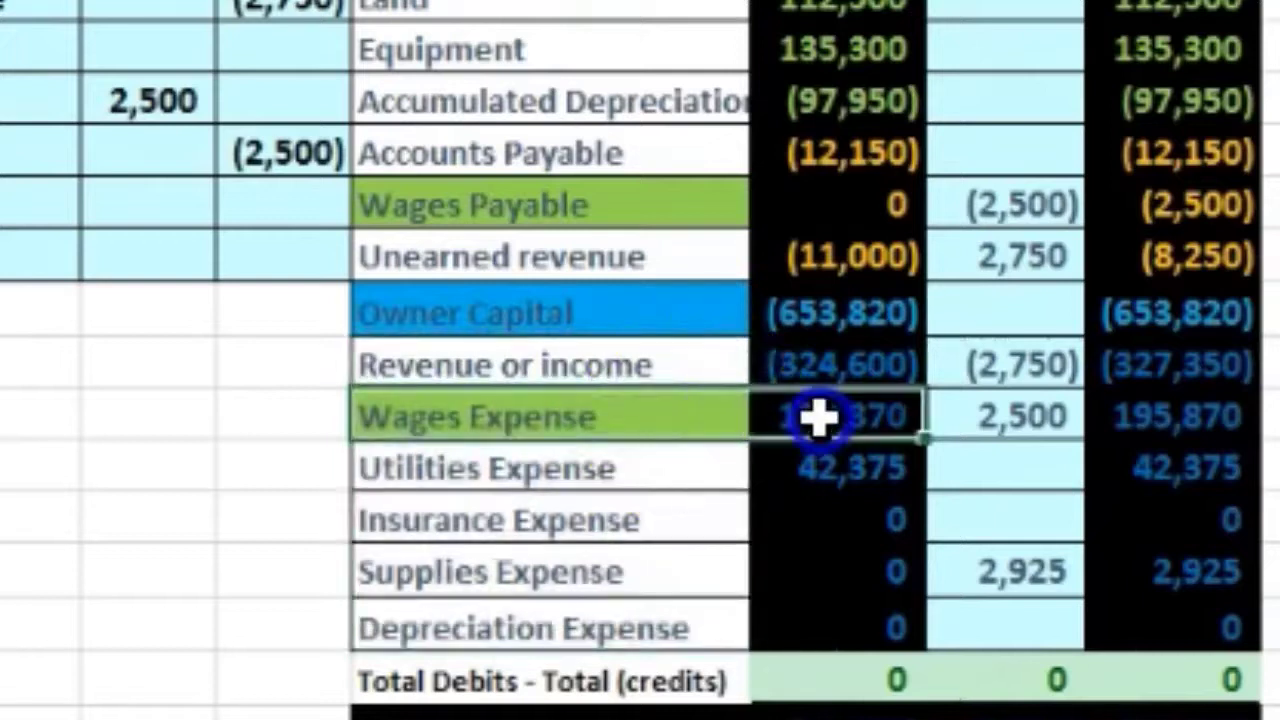
left_click(777, 206)
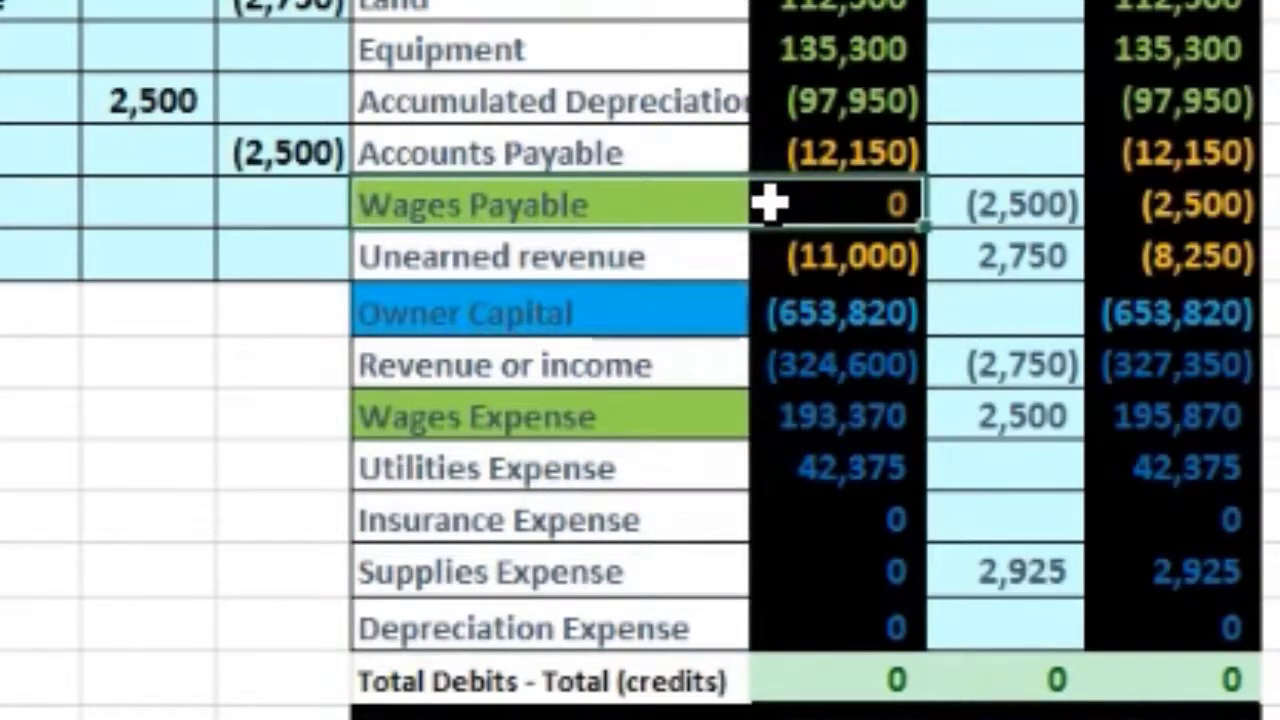
left_click(660, 195)
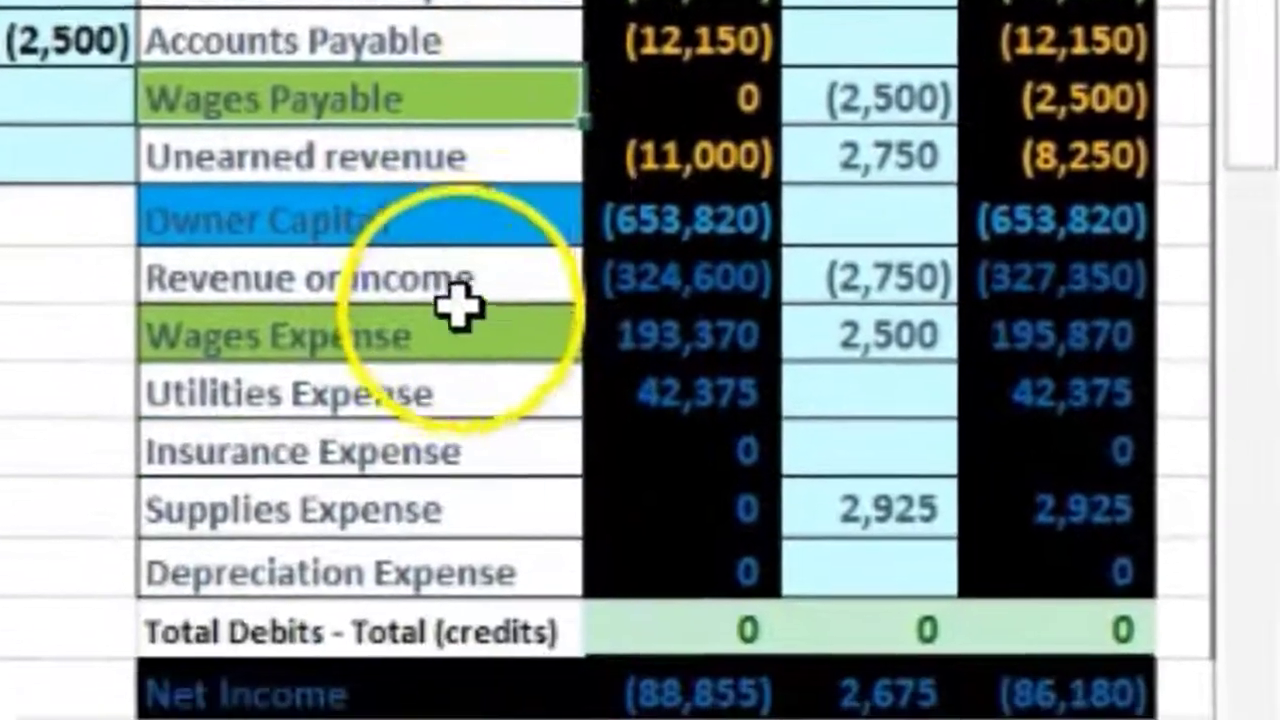
left_click(453, 298)
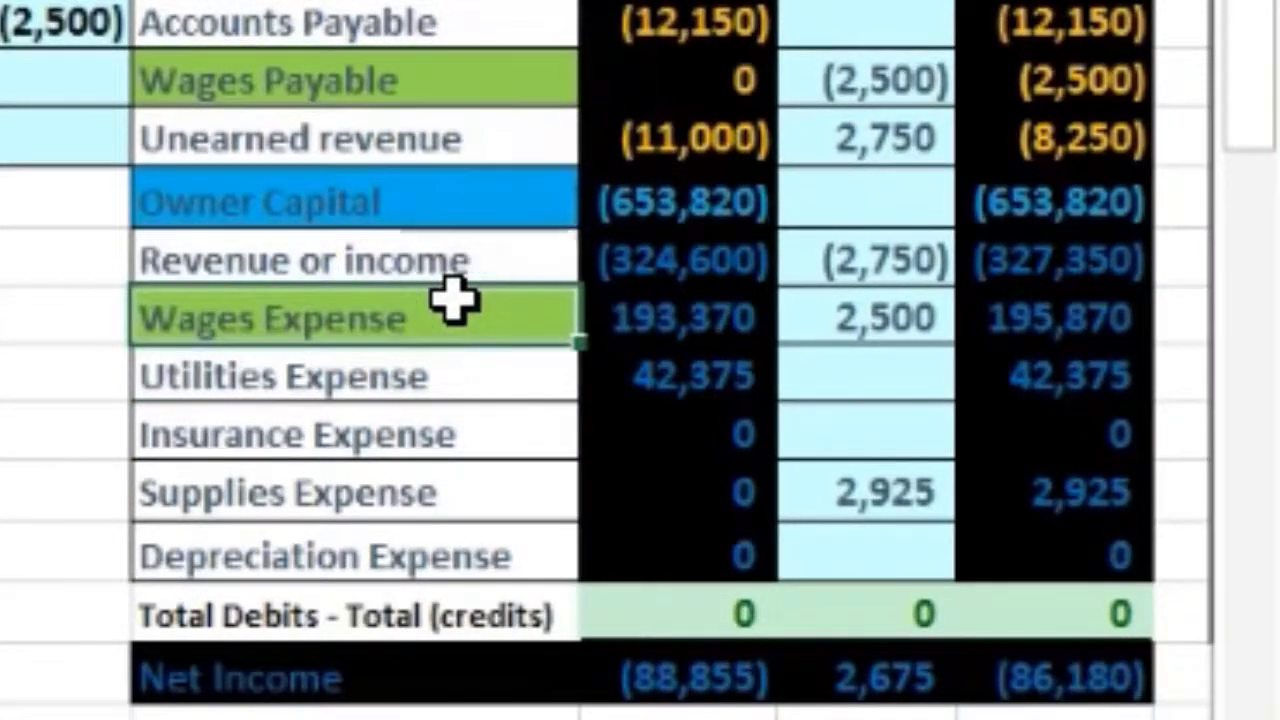
left_click(458, 103)
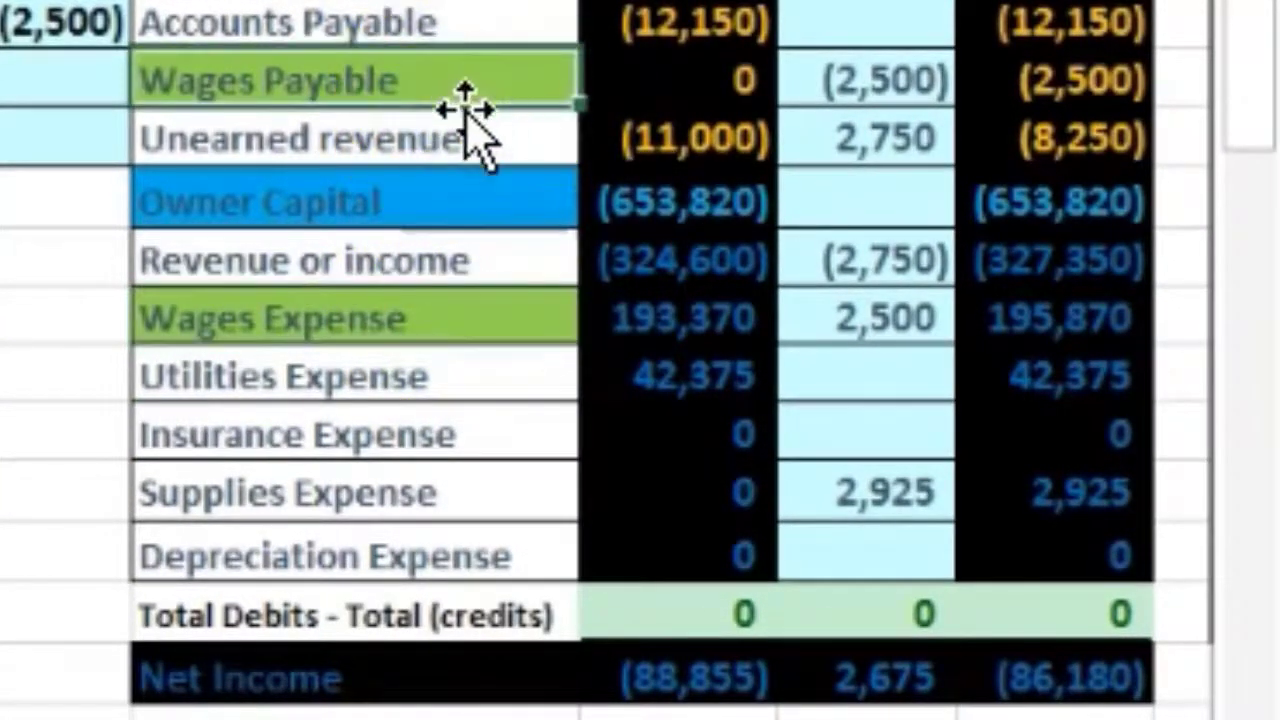